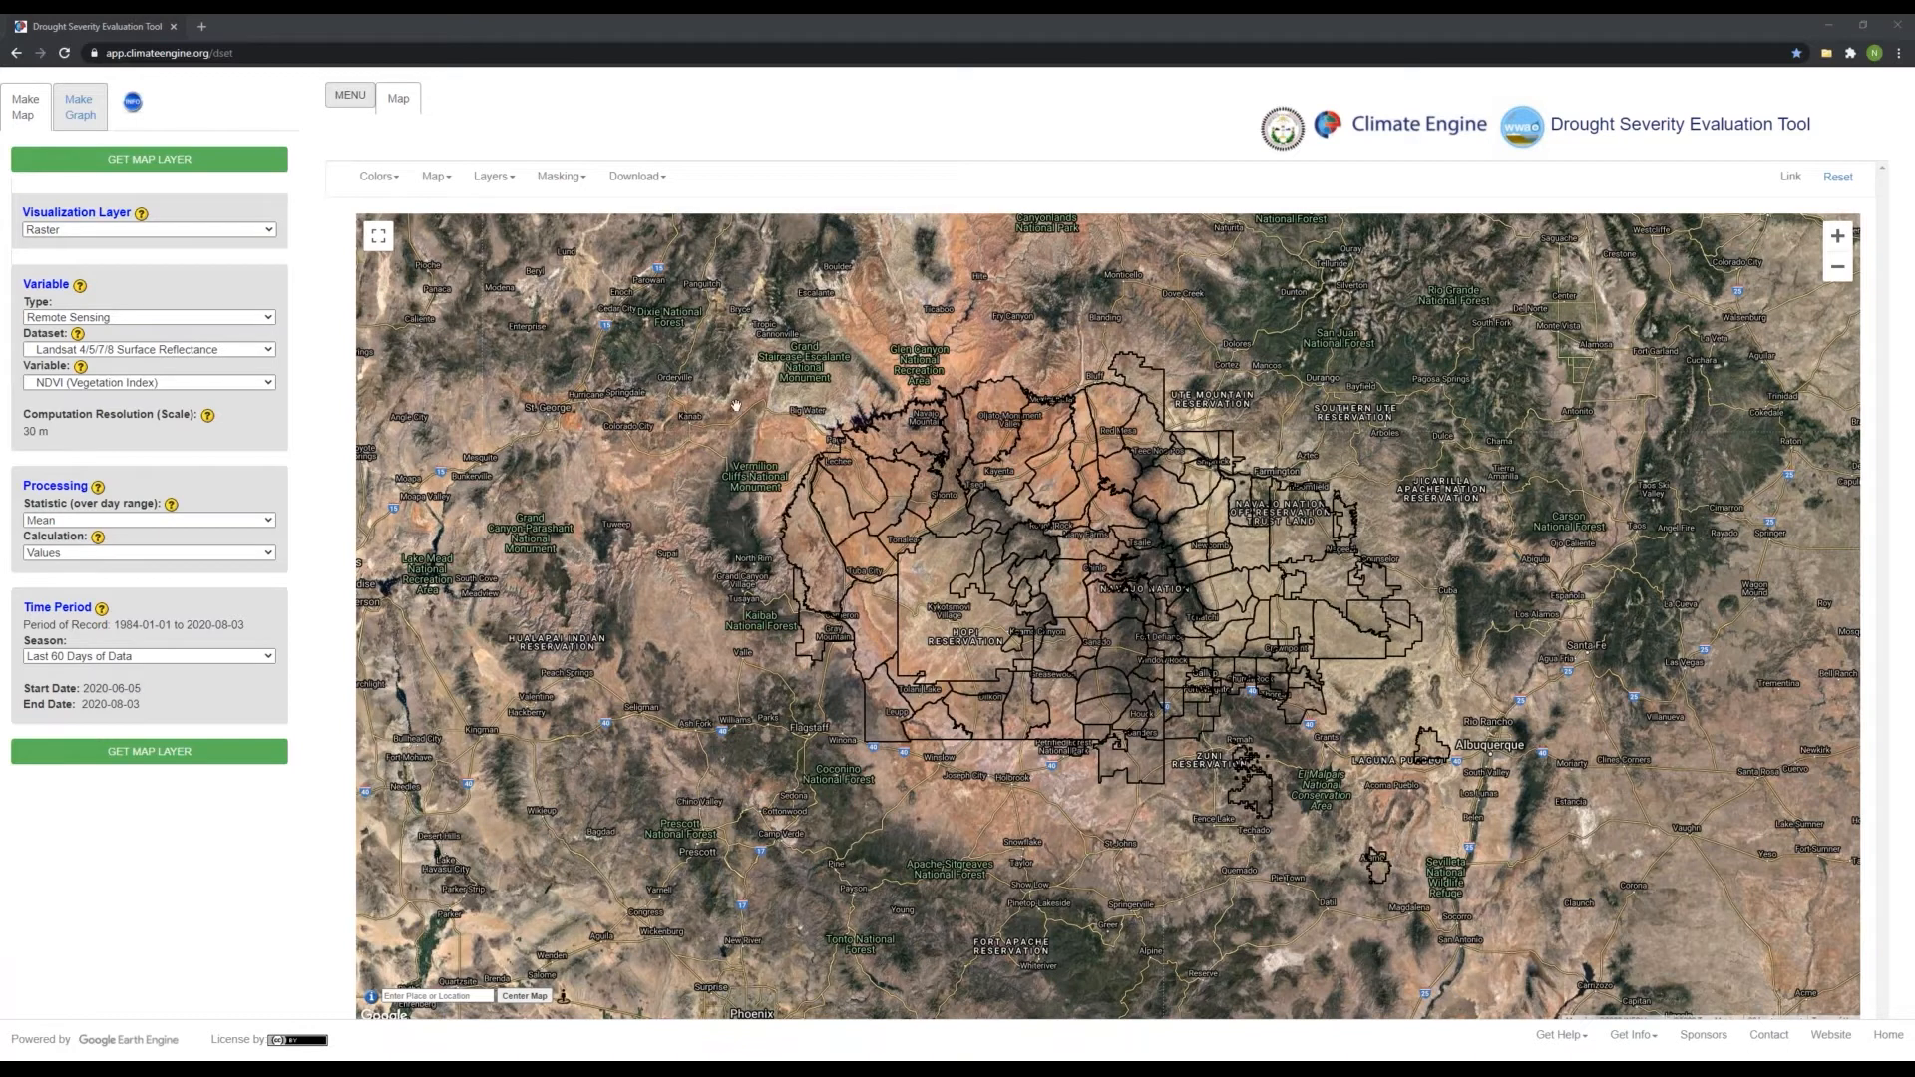
Hide the Navajo Nation Chapters layer from the US Tribal Layers and show it on the map again
click(494, 176)
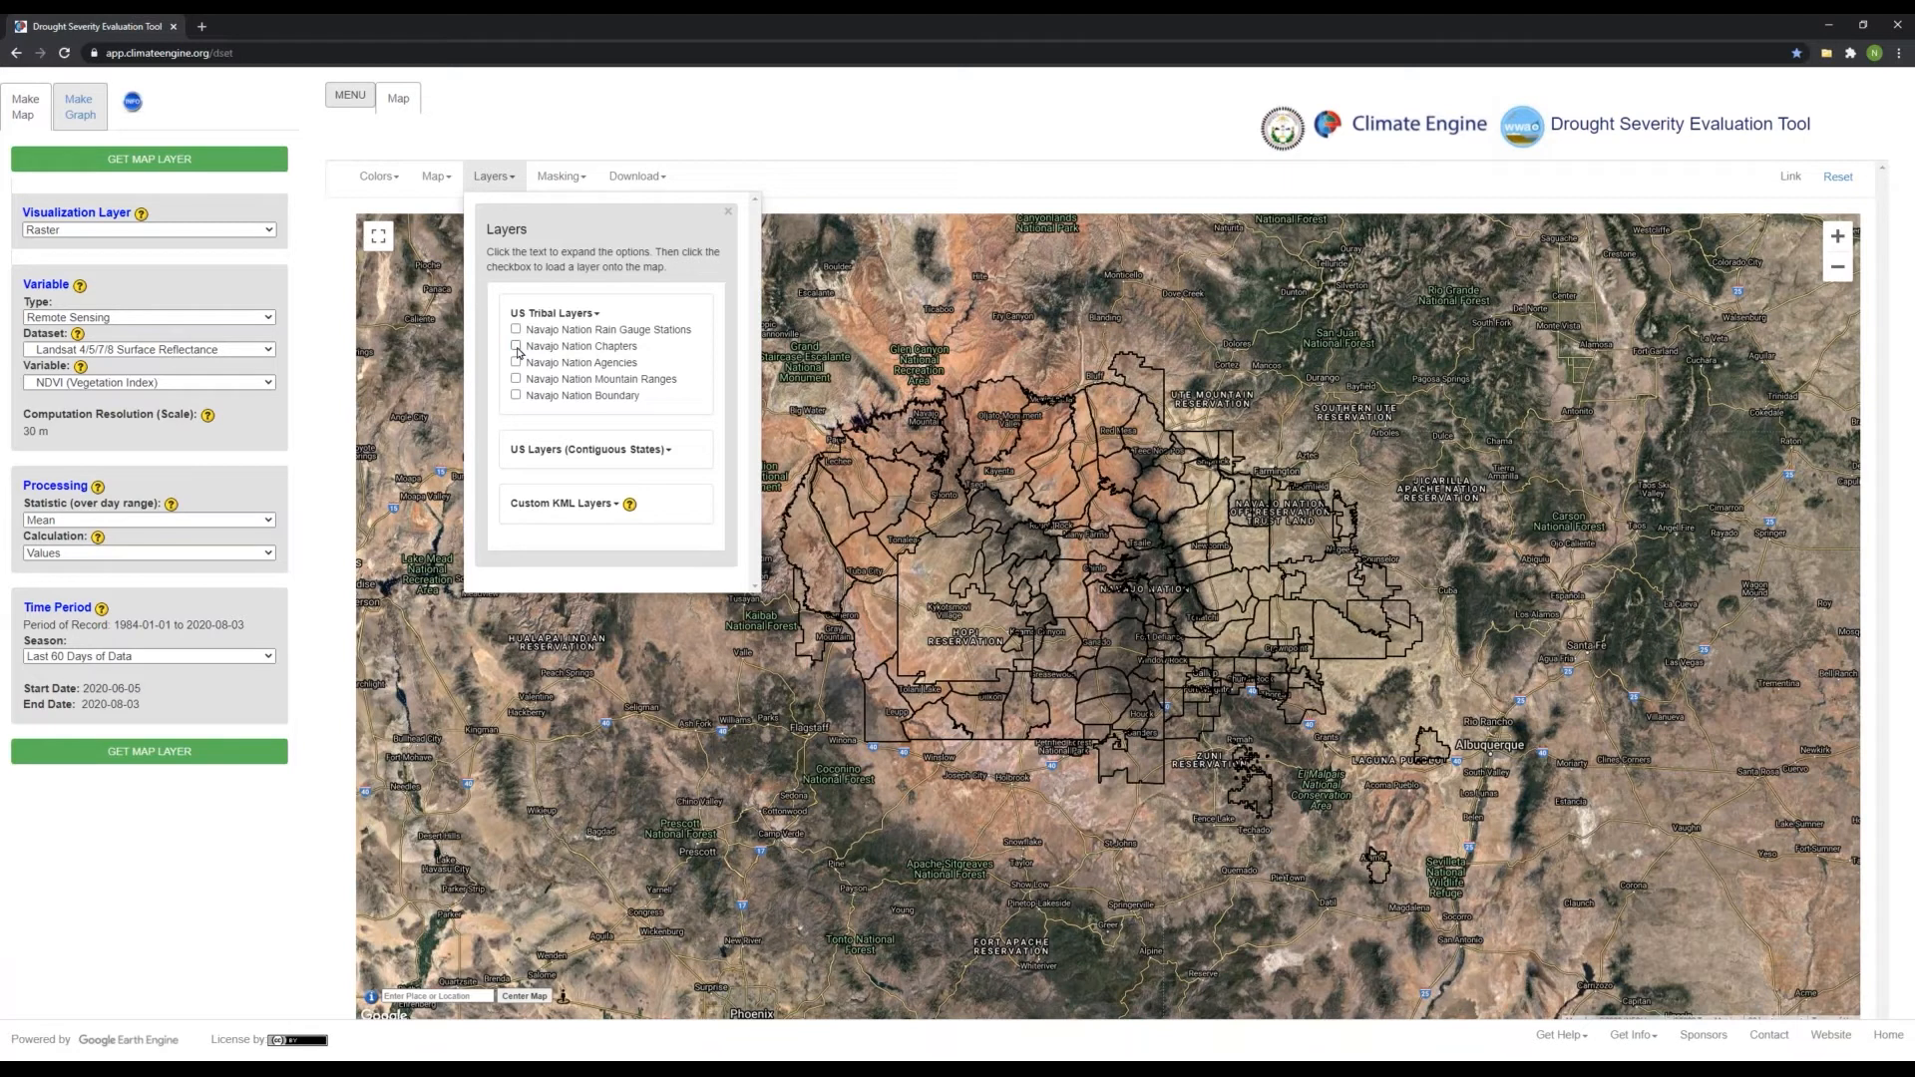
click(517, 347)
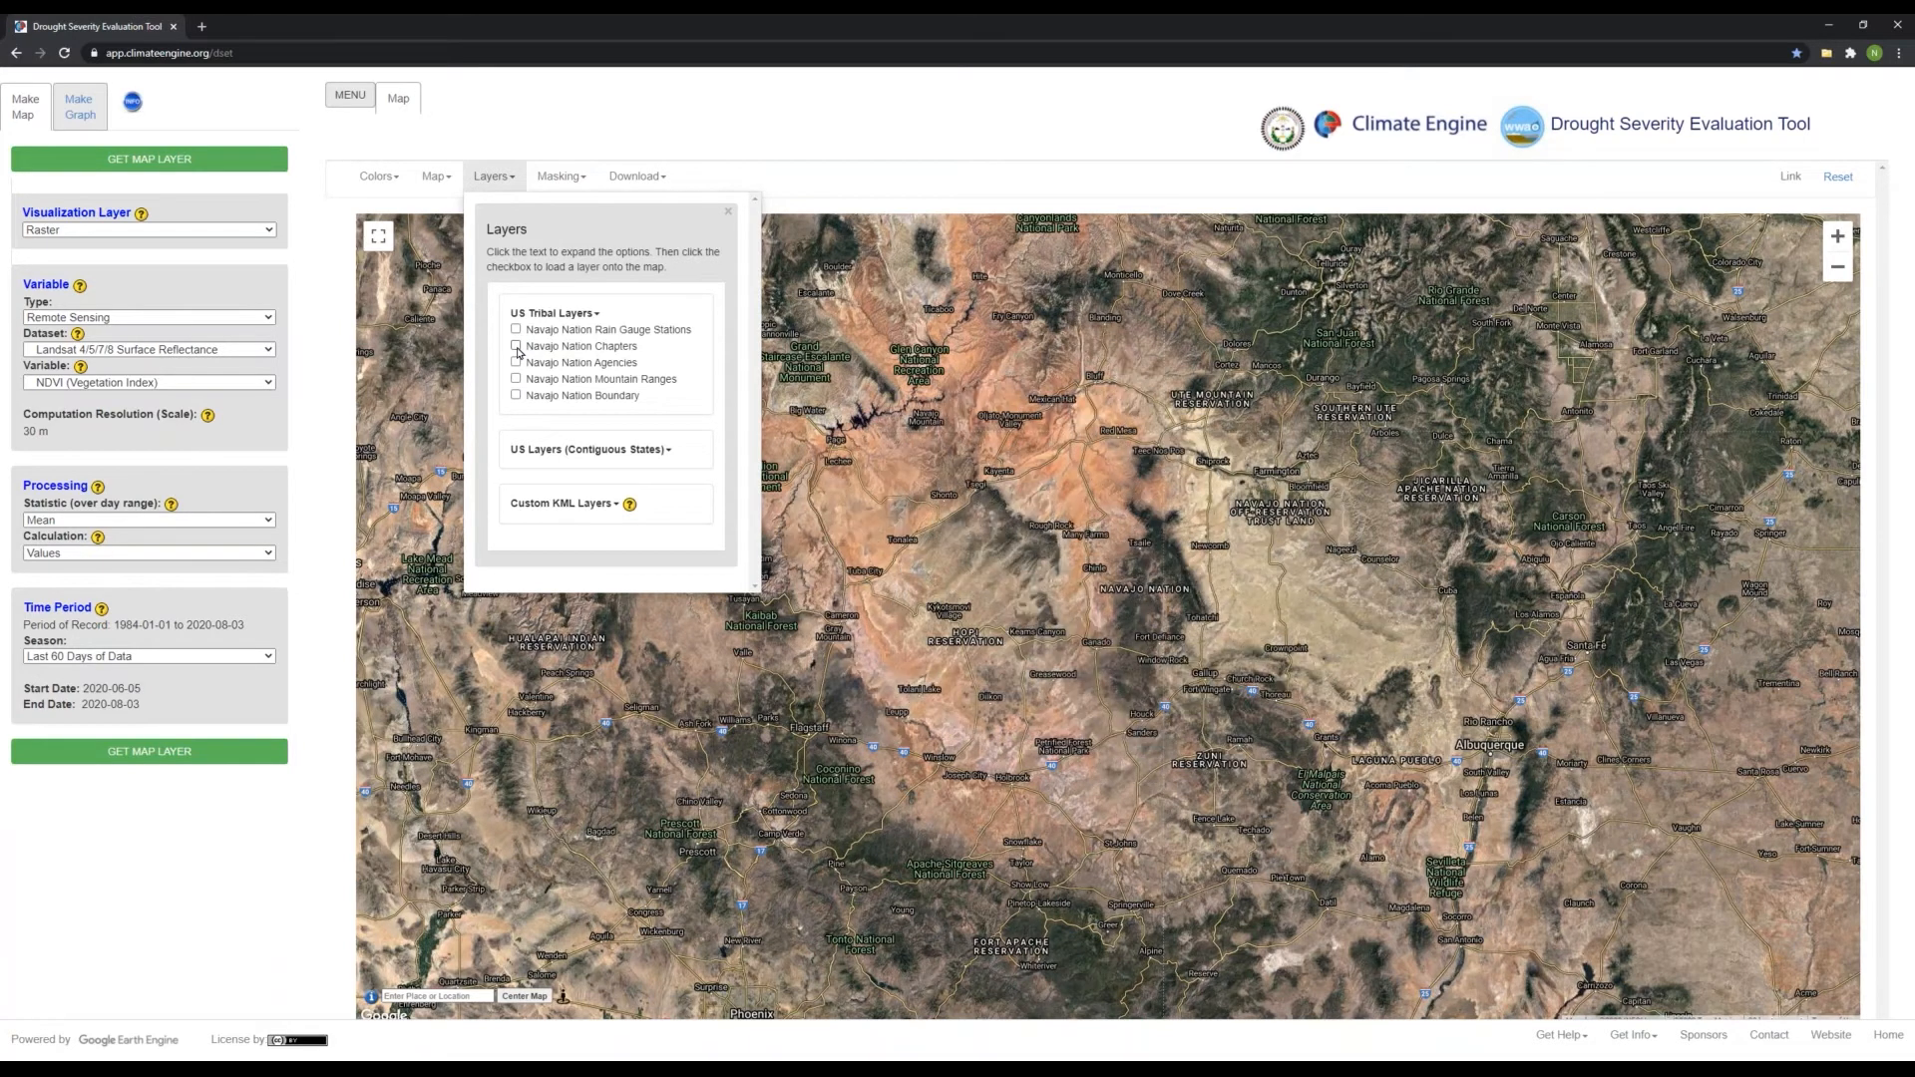
click(517, 347)
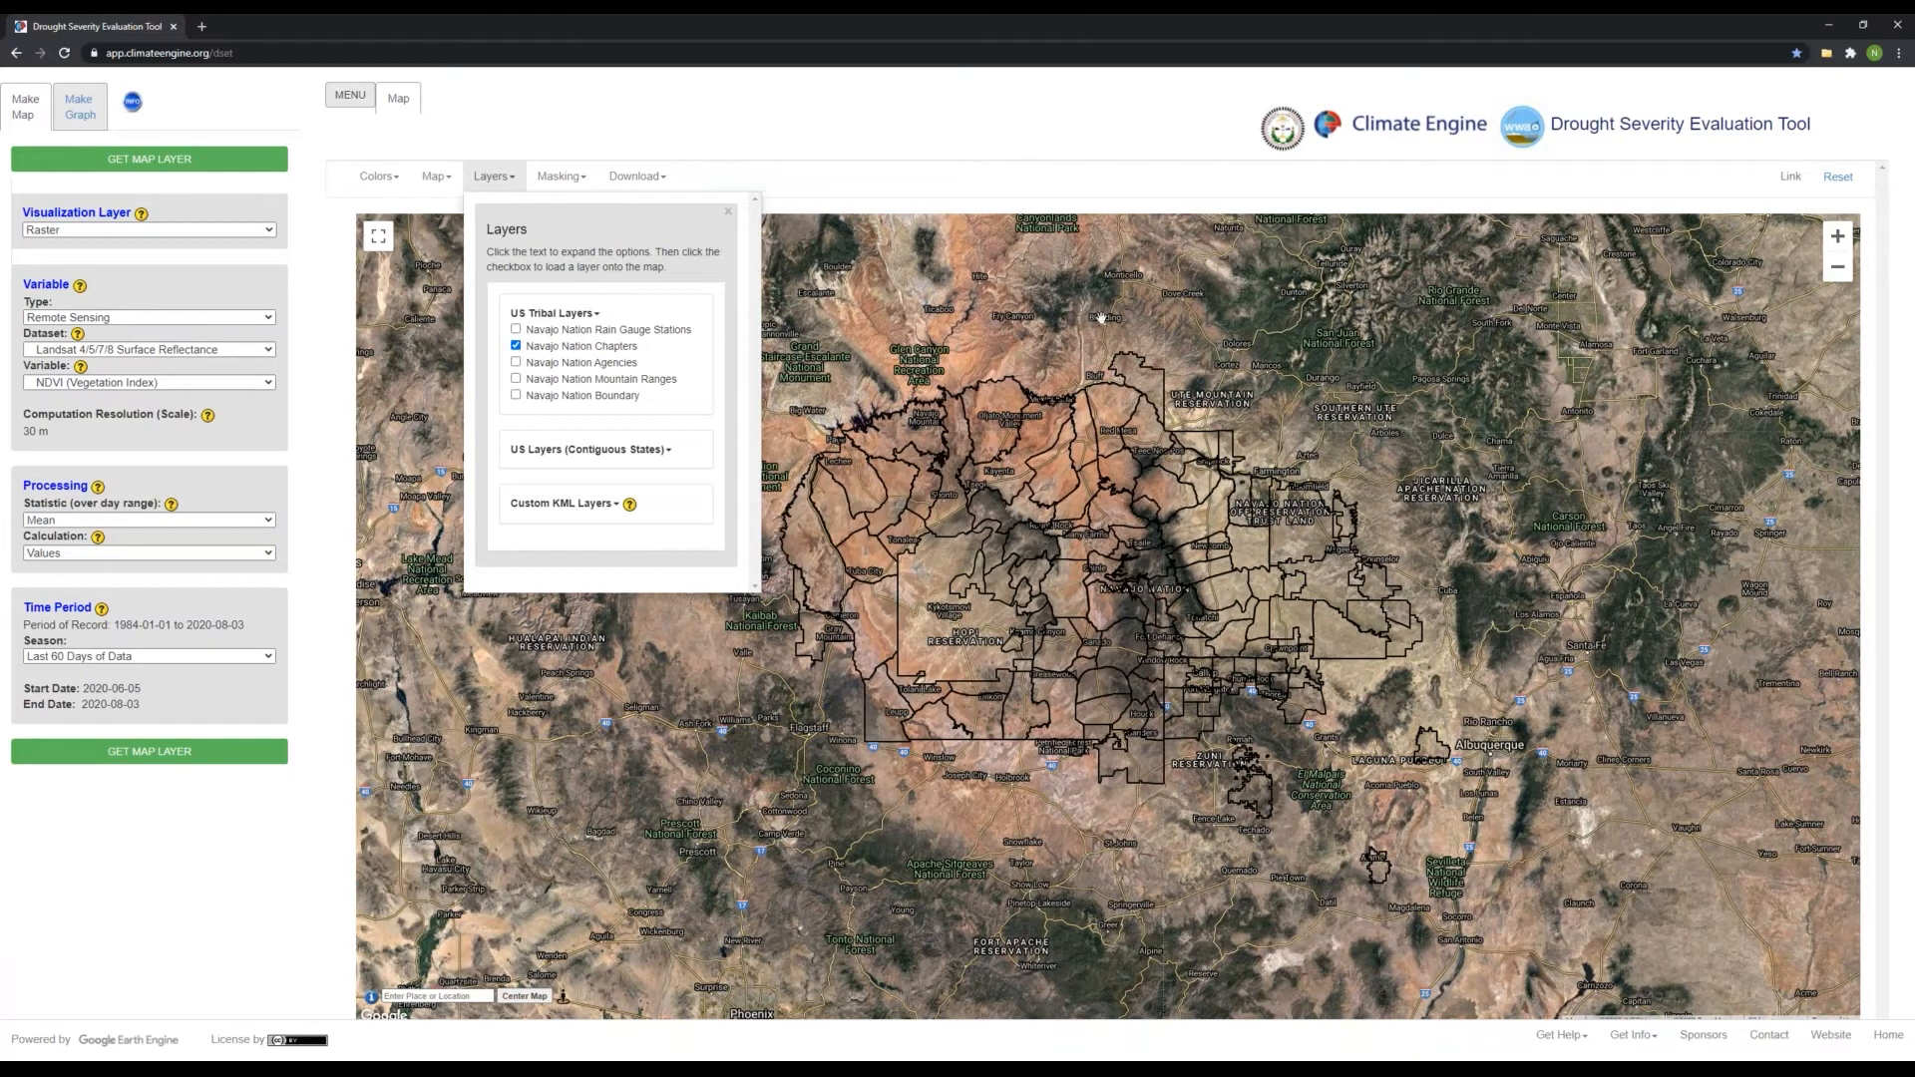
click(1149, 329)
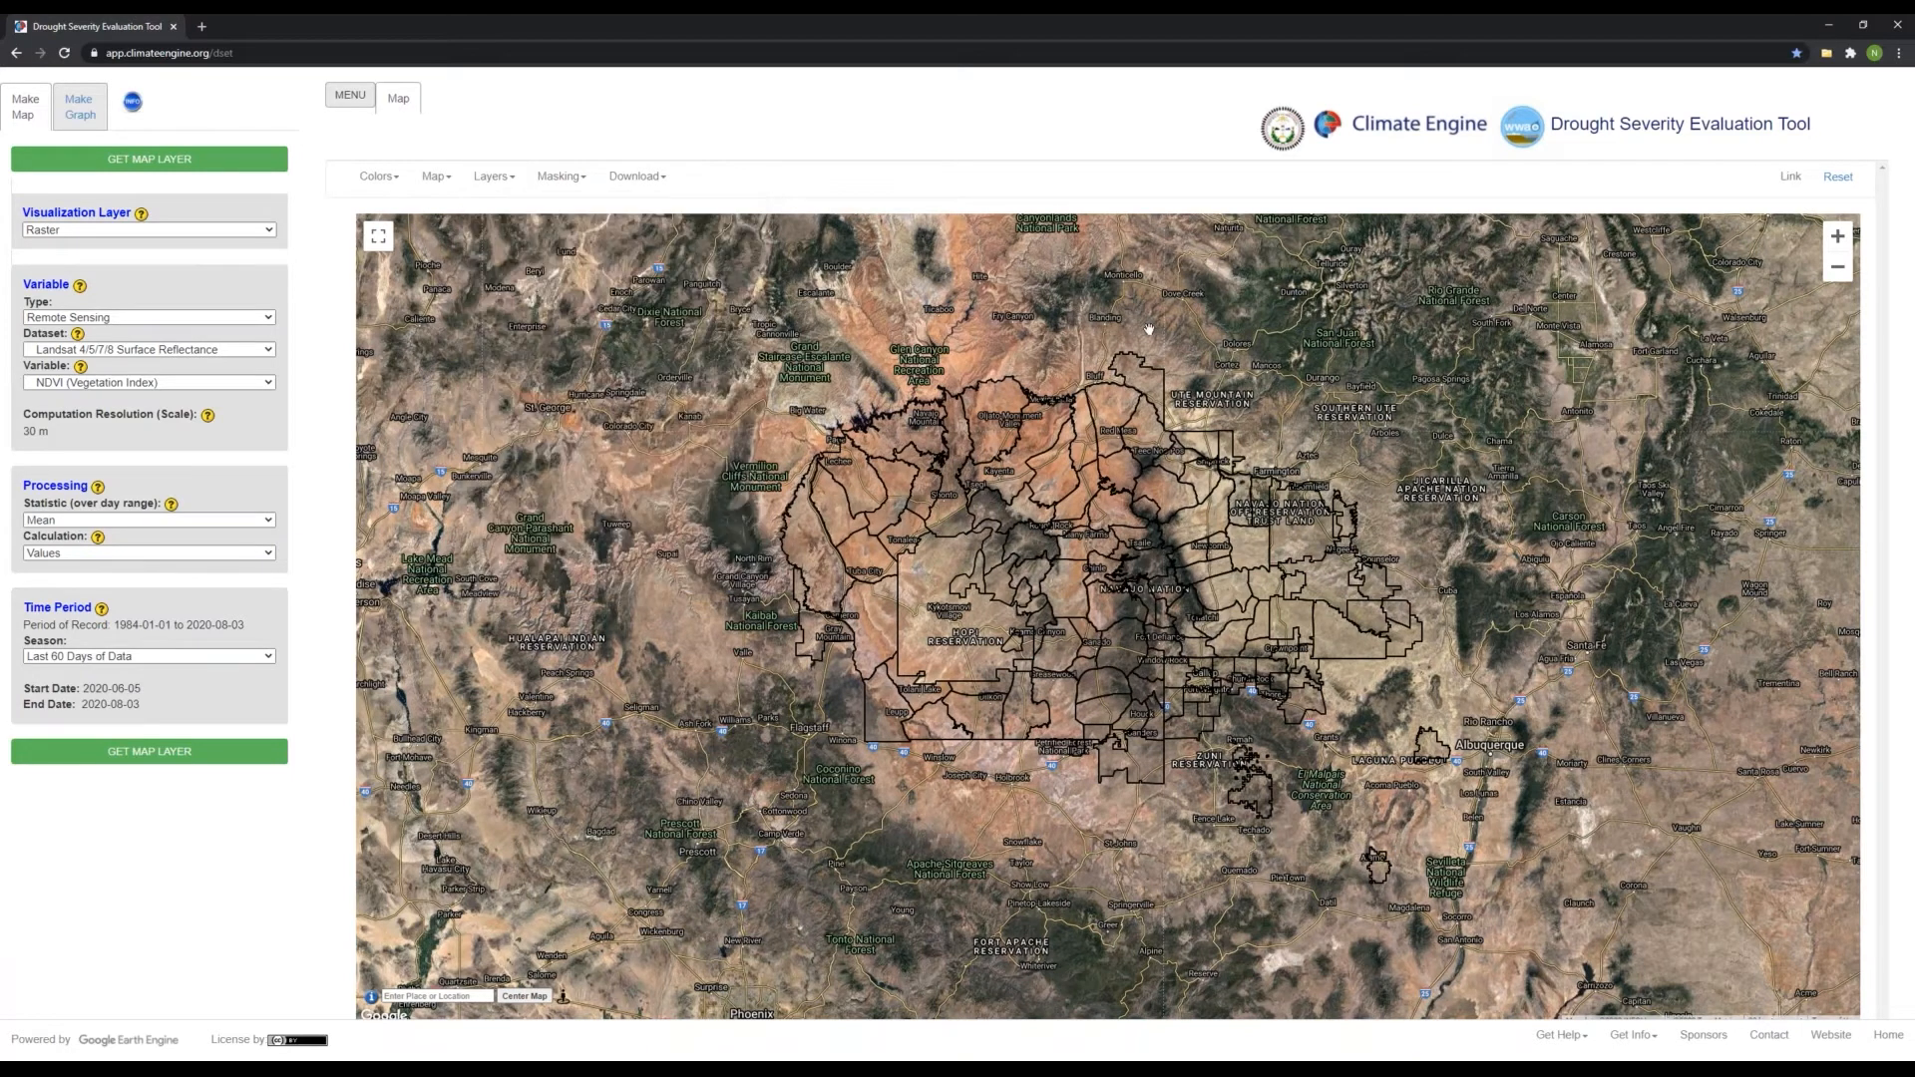
click(507, 179)
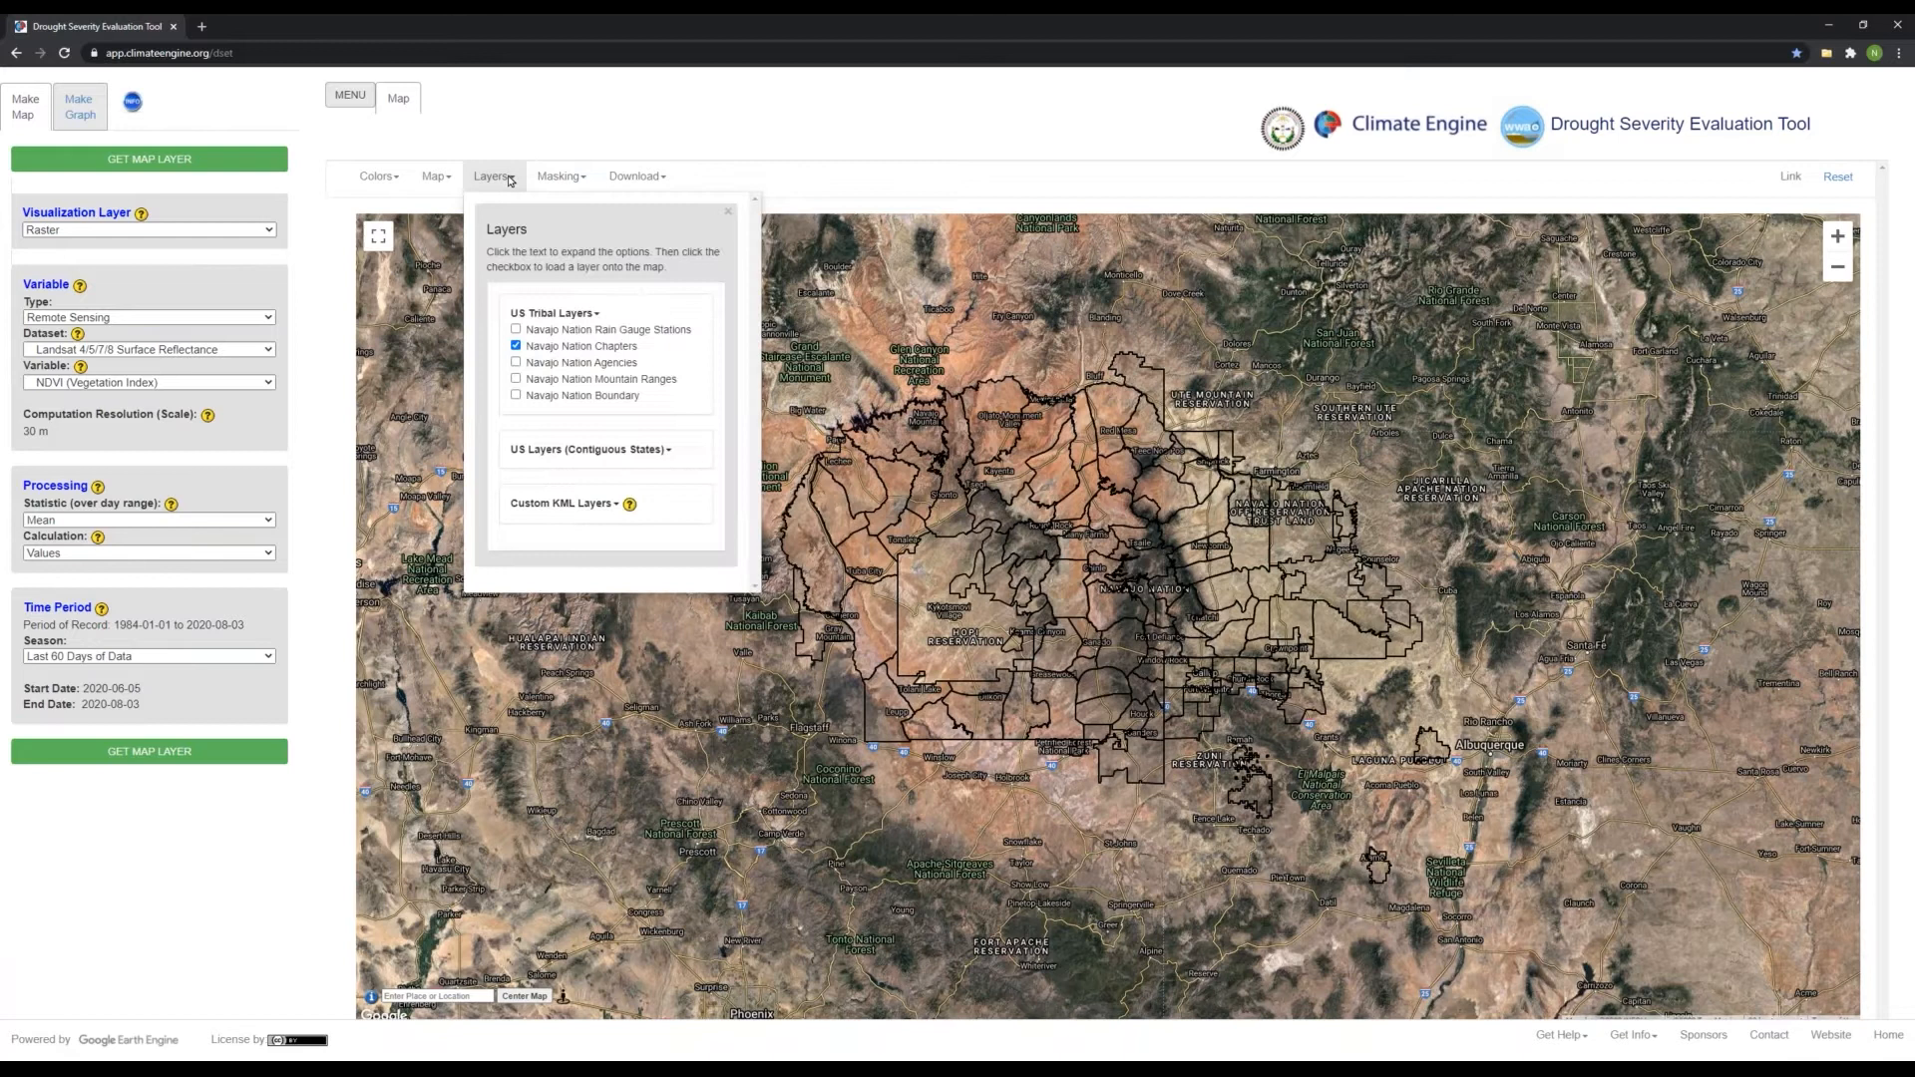
click(730, 215)
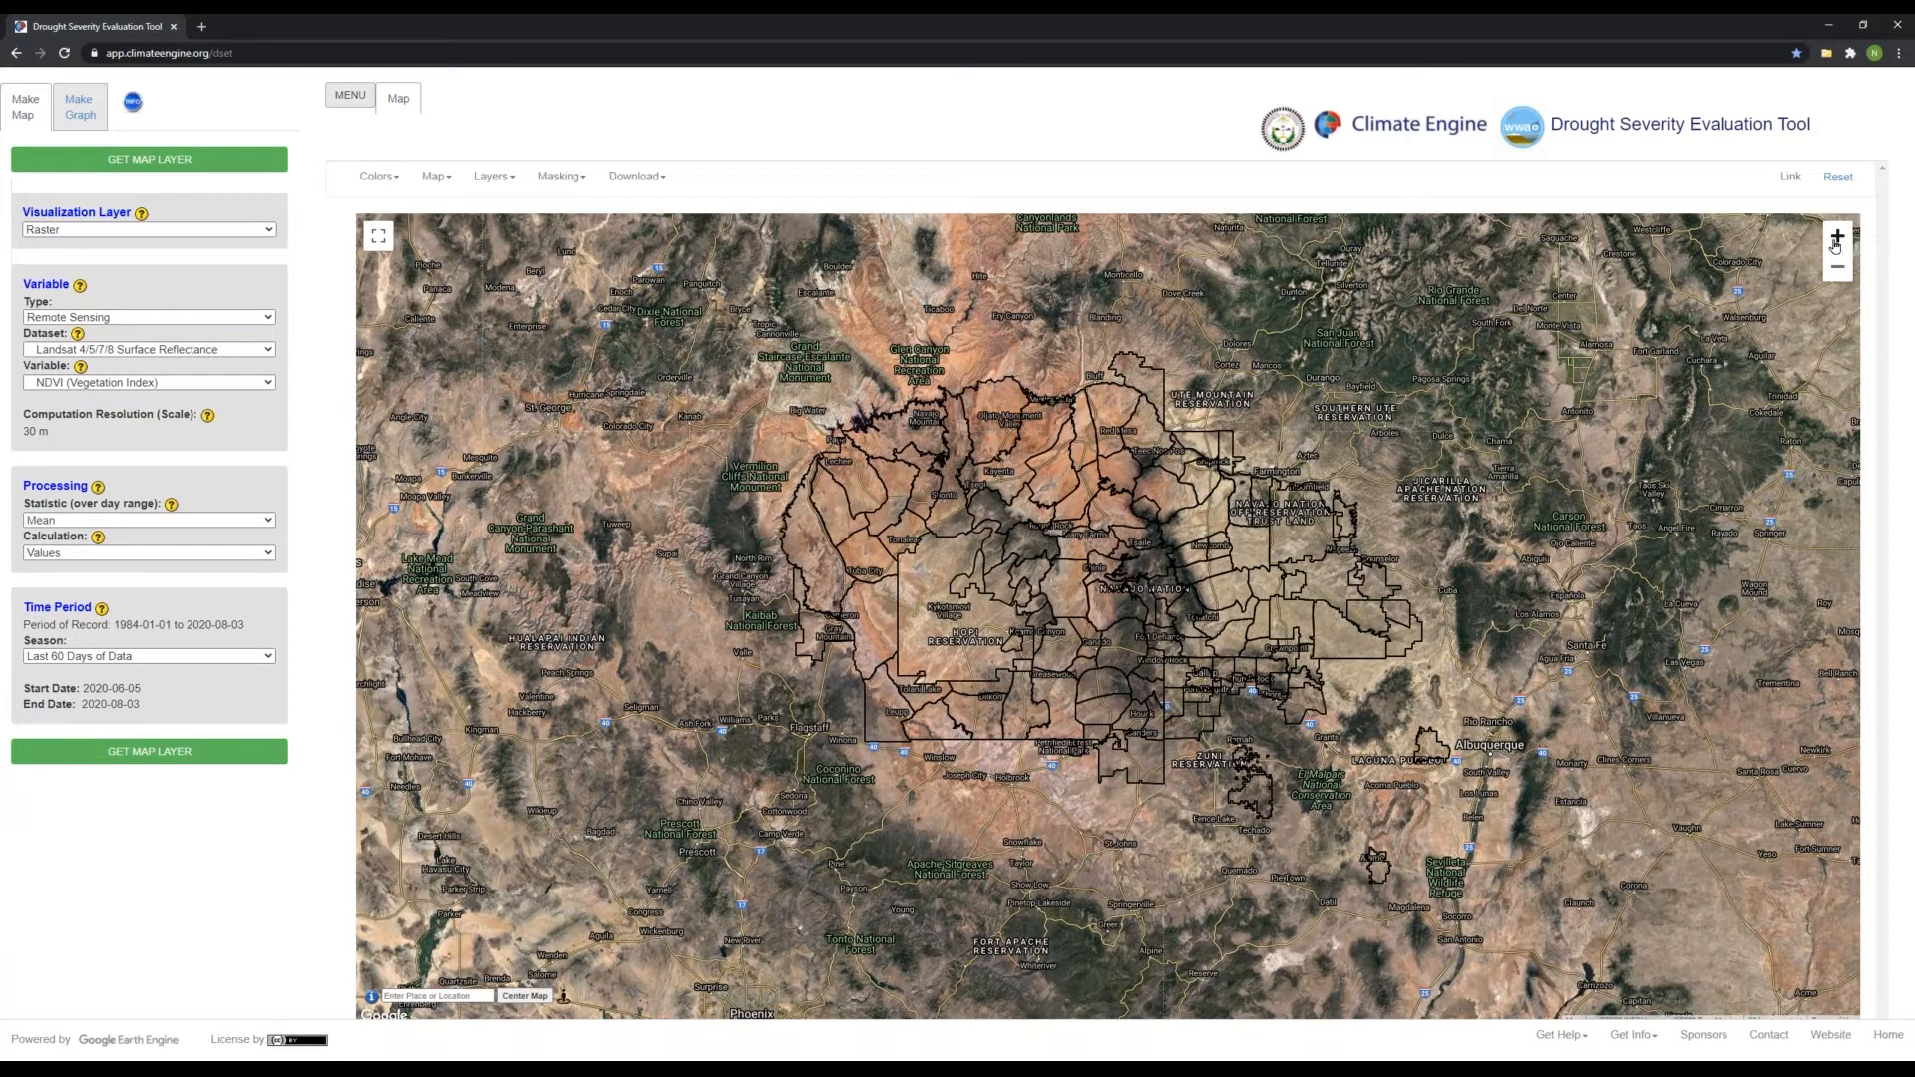
Change the background base map to Road map
click(1837, 239)
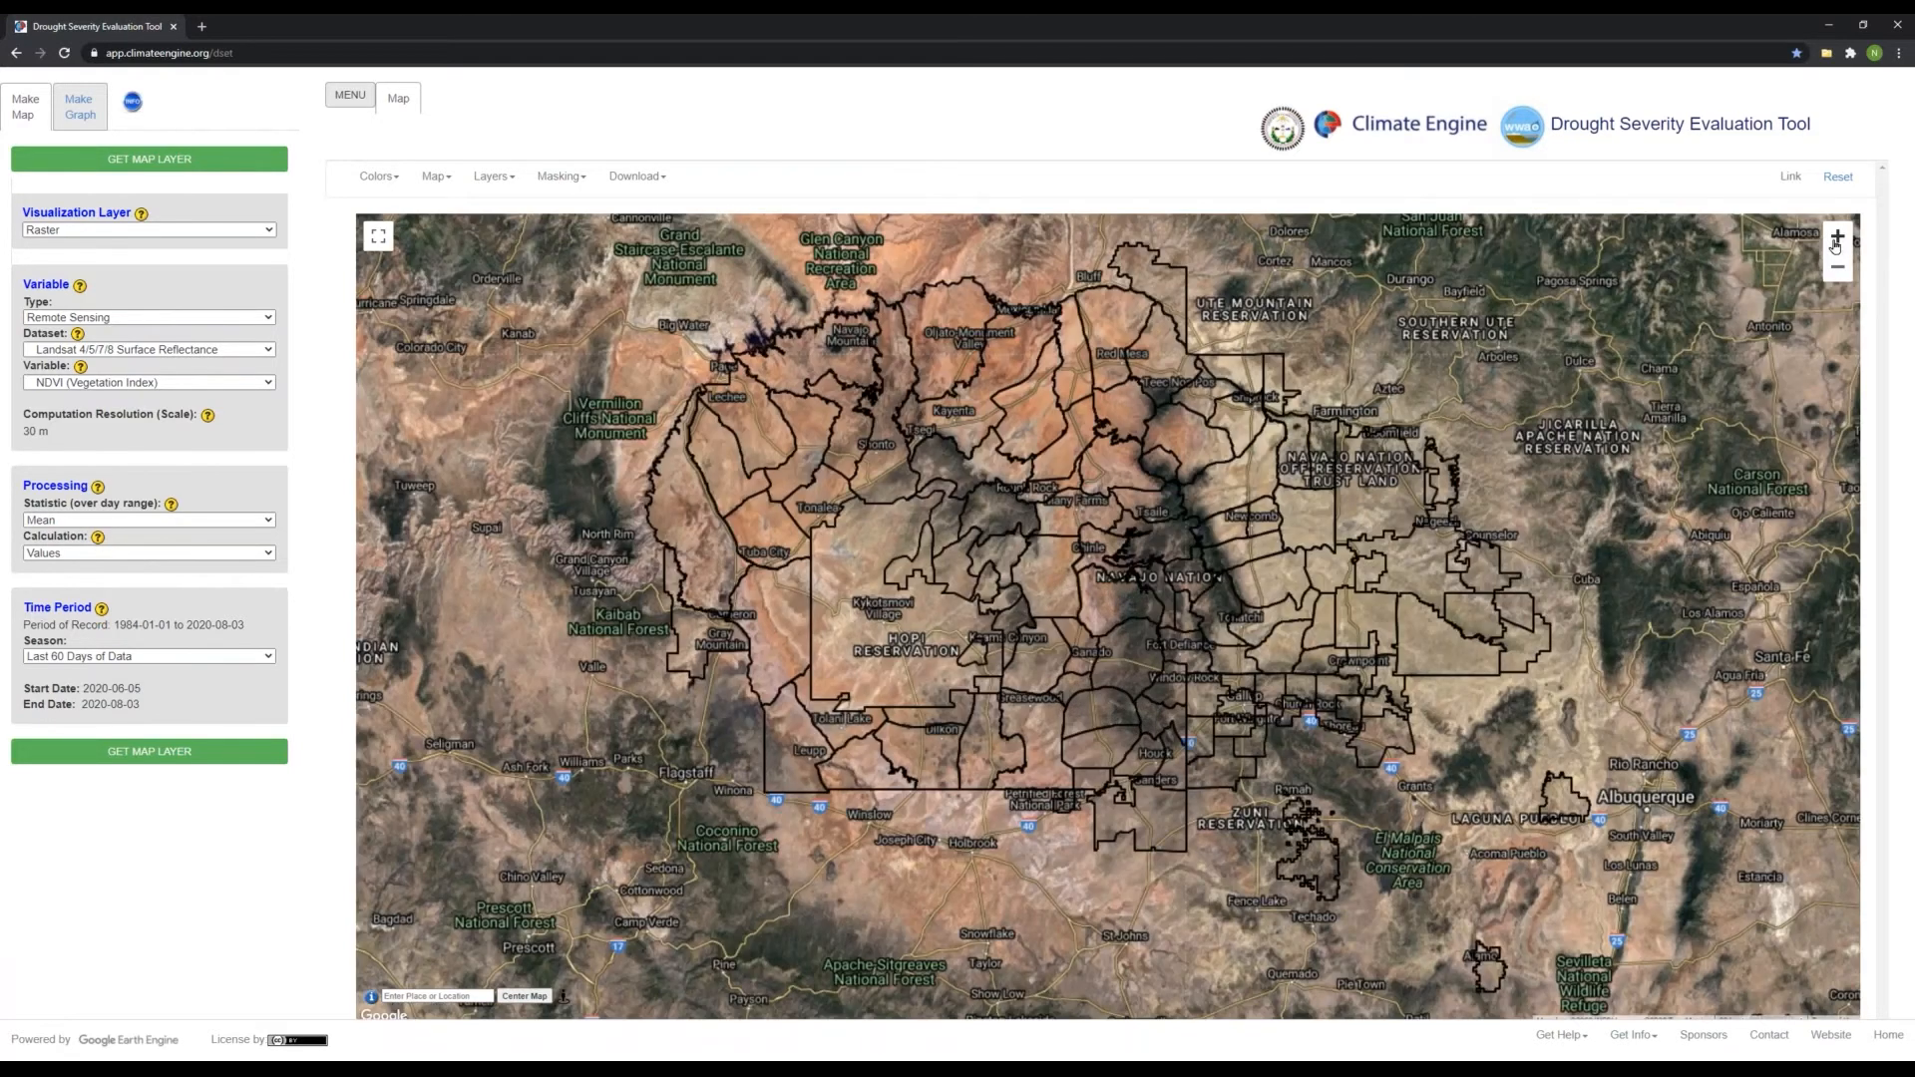
click(1837, 240)
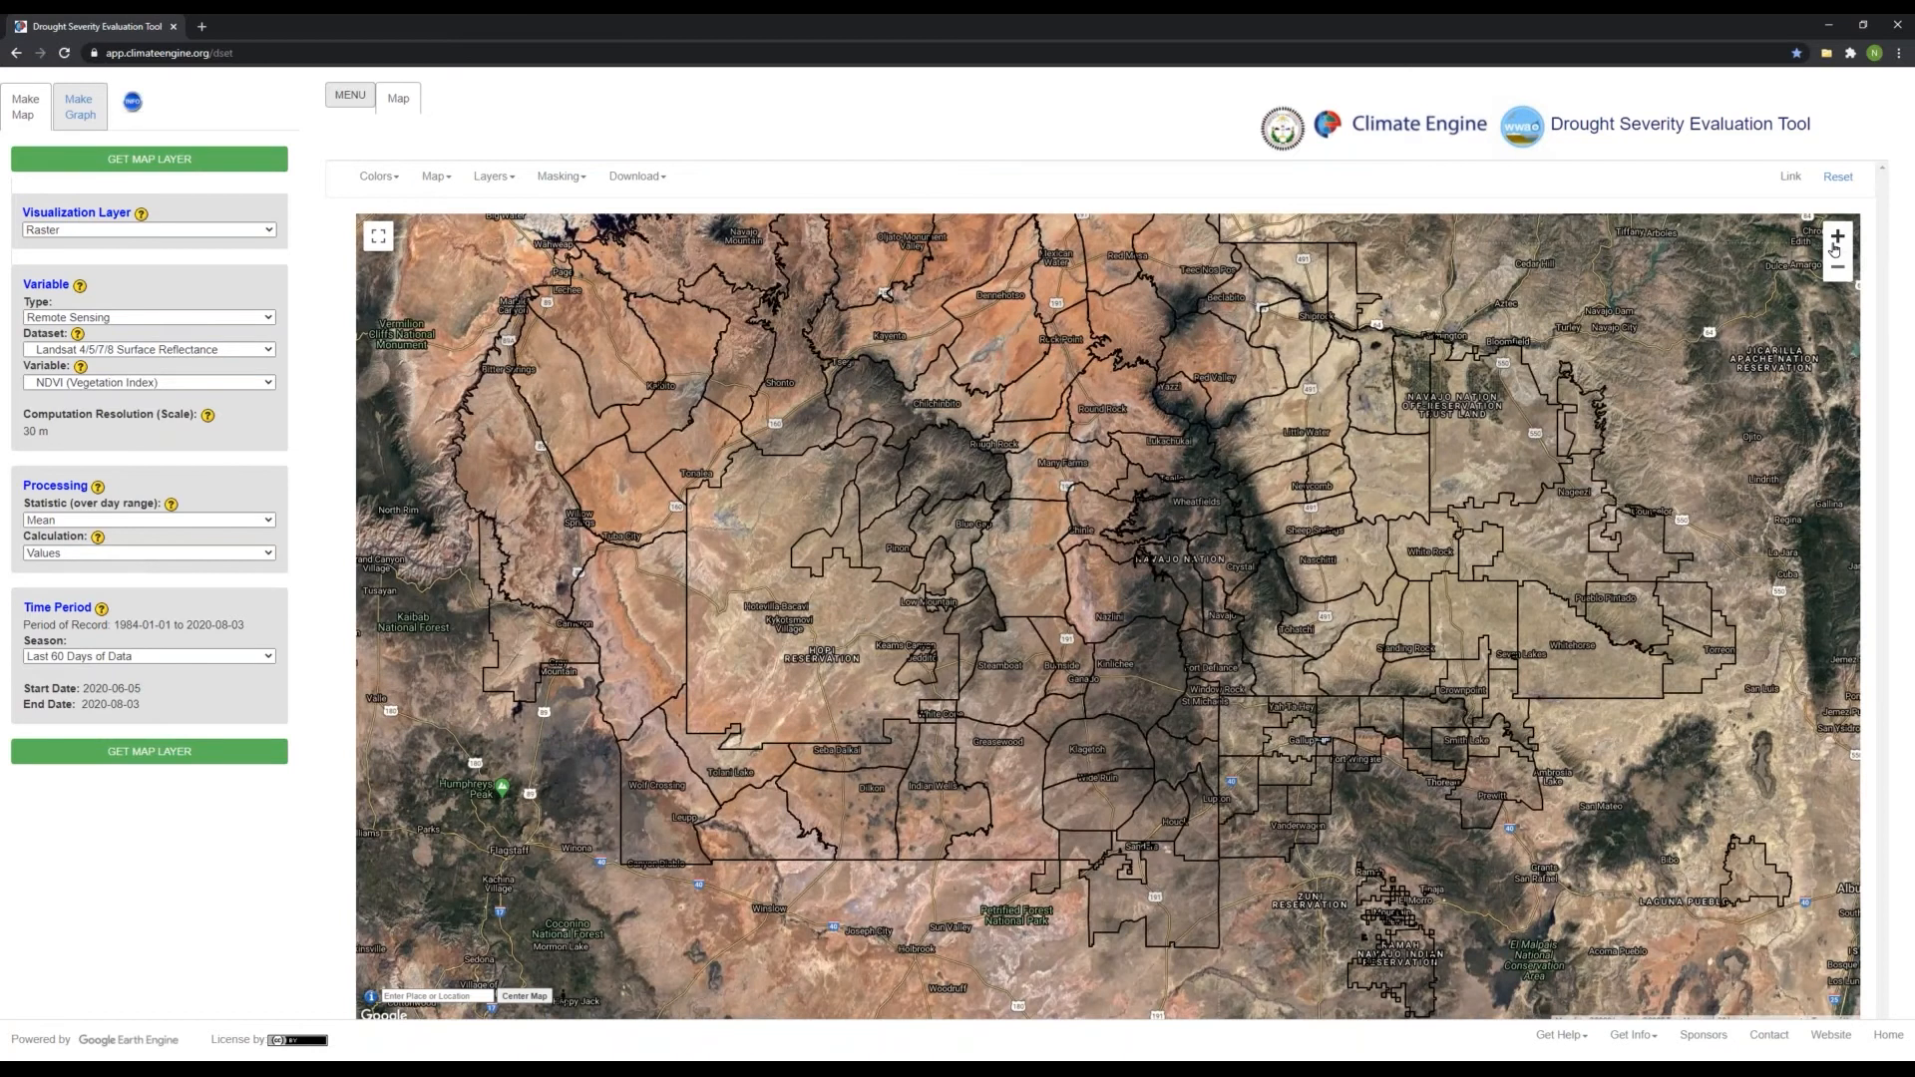
click(1838, 268)
drag(1154, 561, 1175, 653)
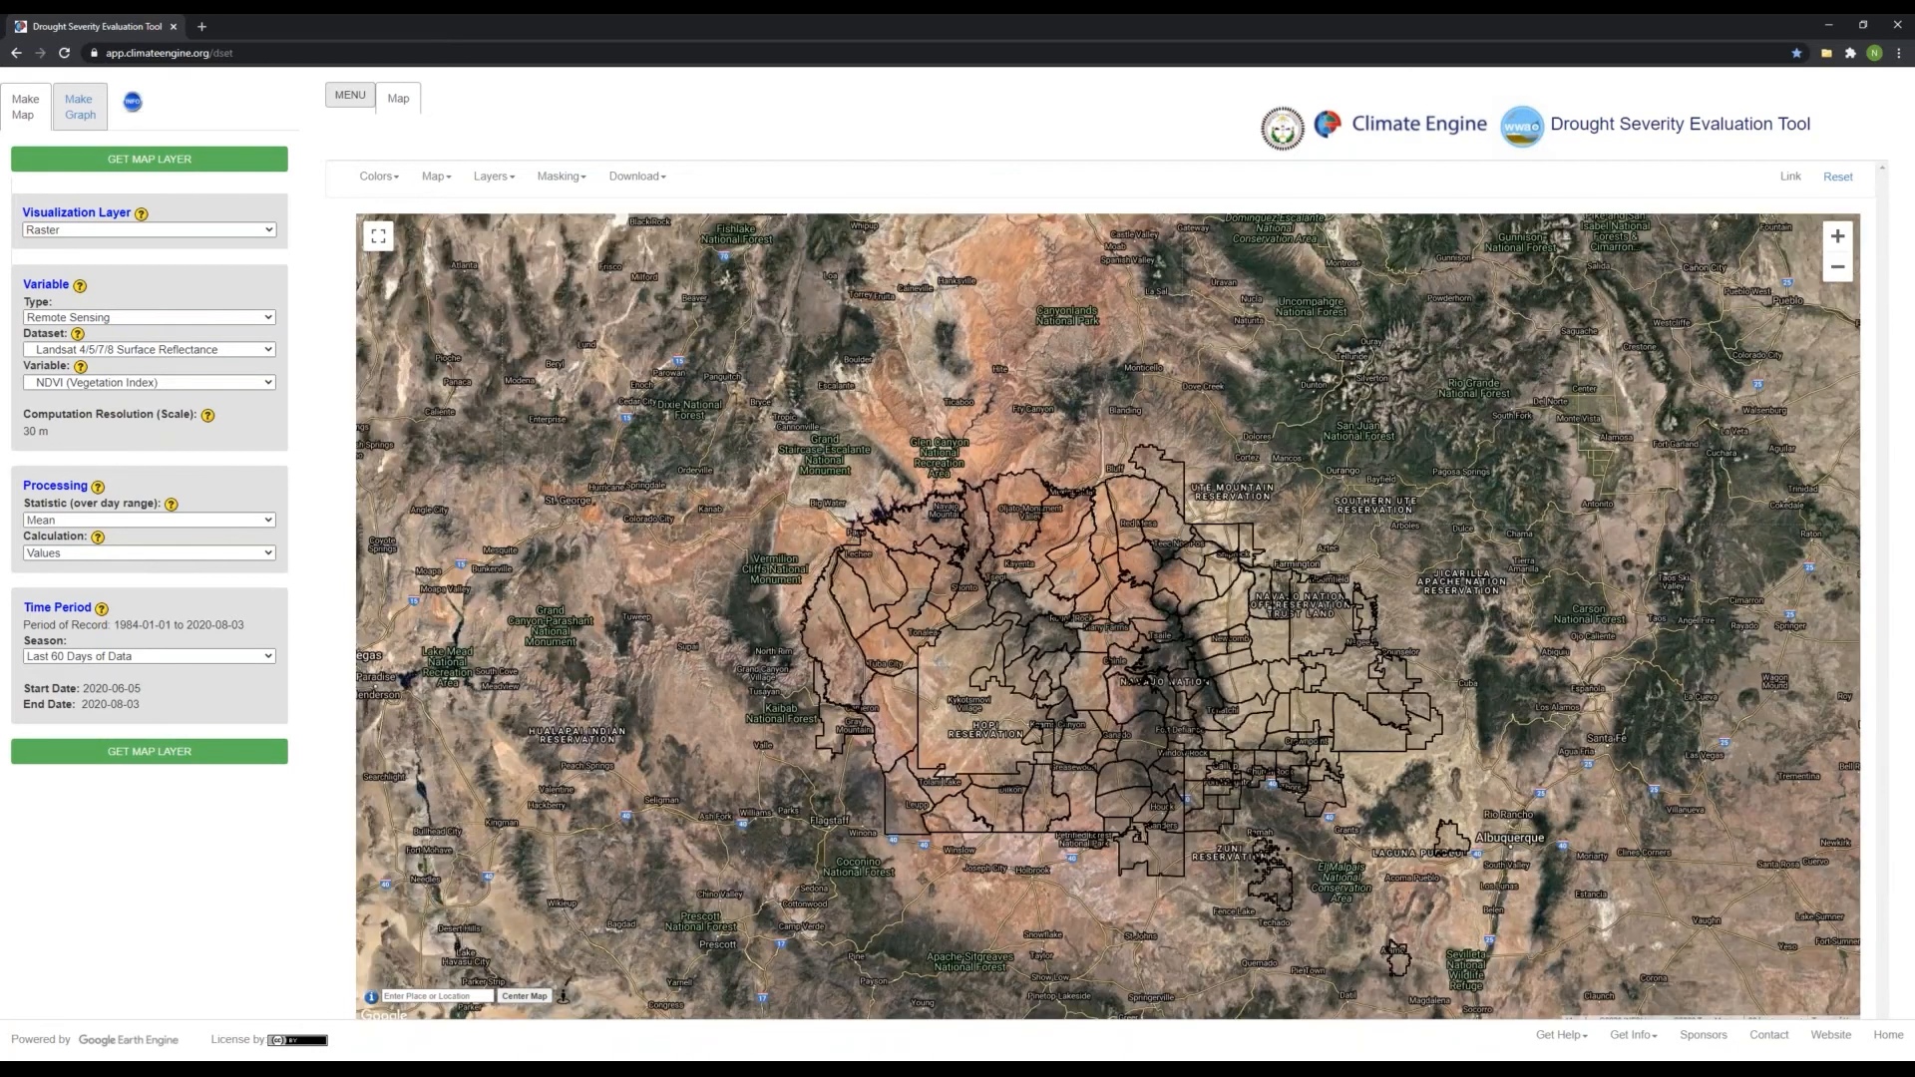
drag(1060, 635, 1001, 556)
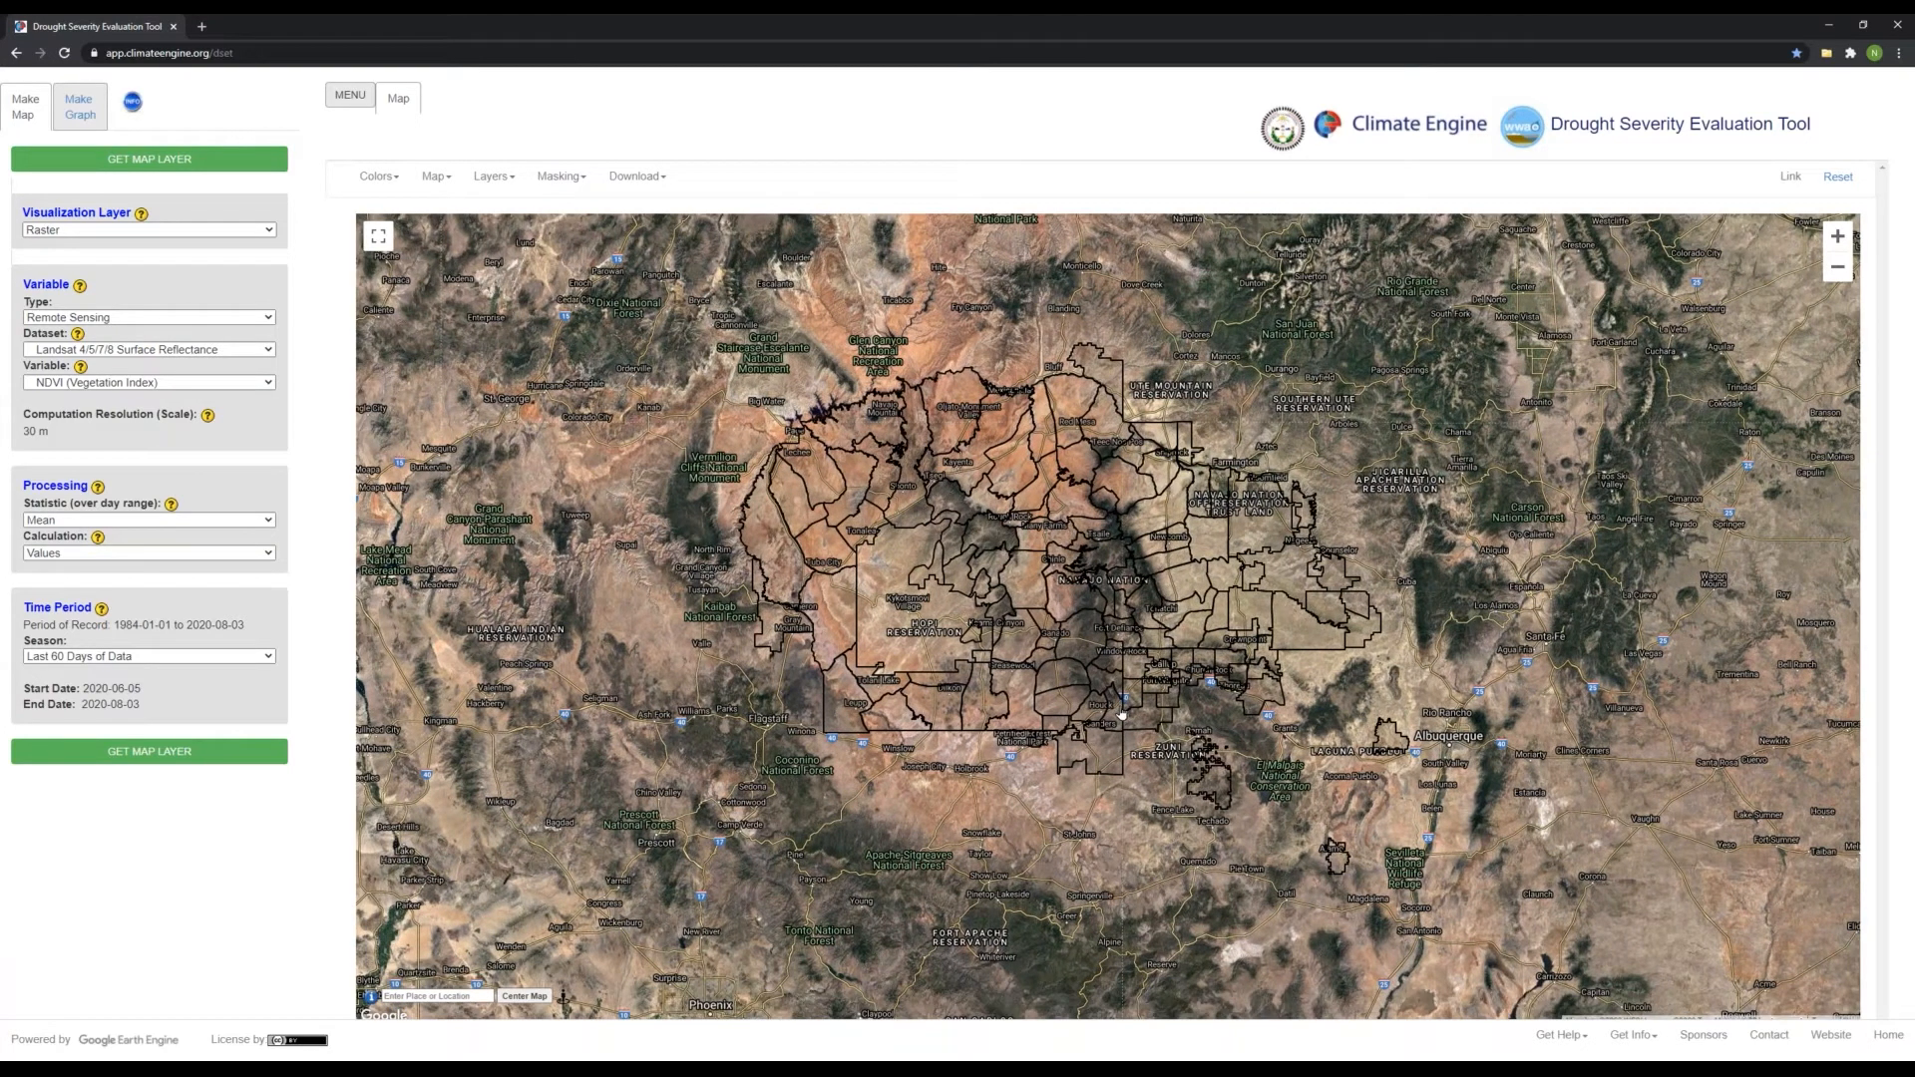
click(437, 176)
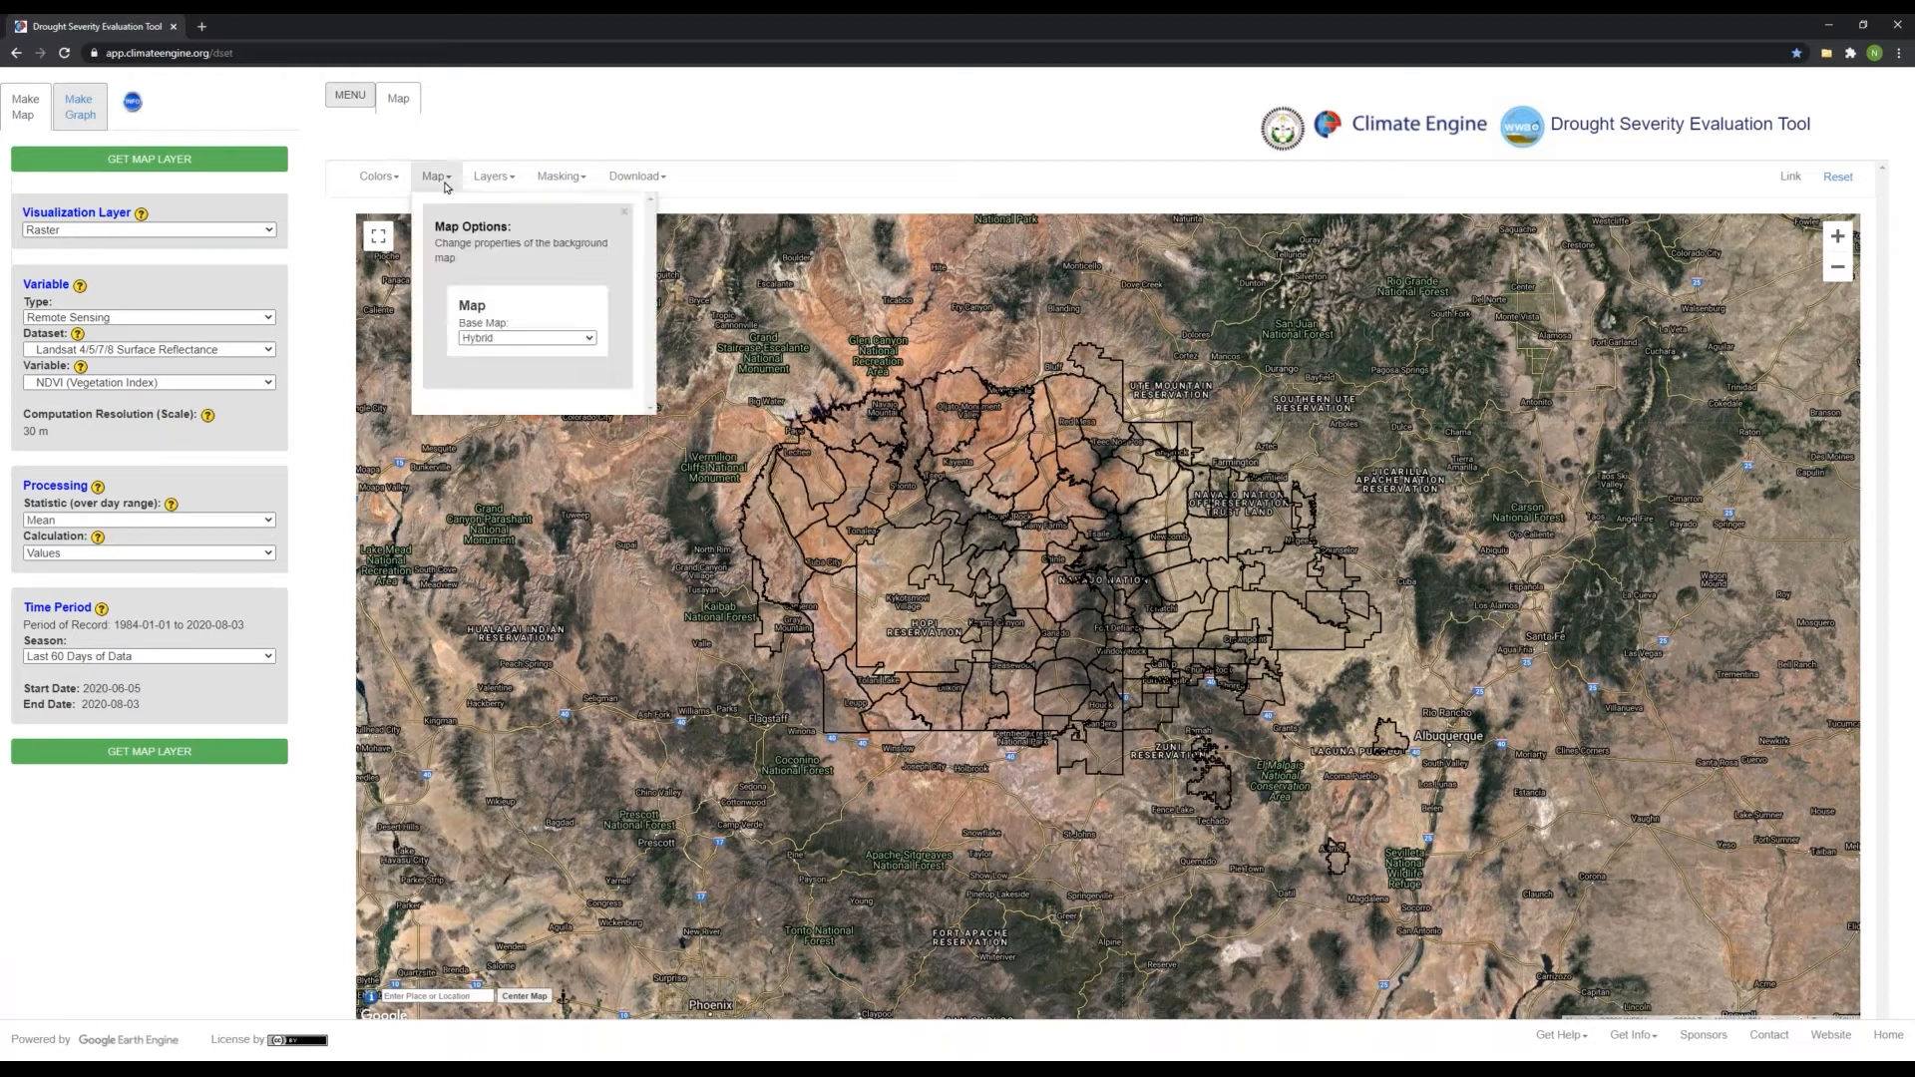
click(559, 342)
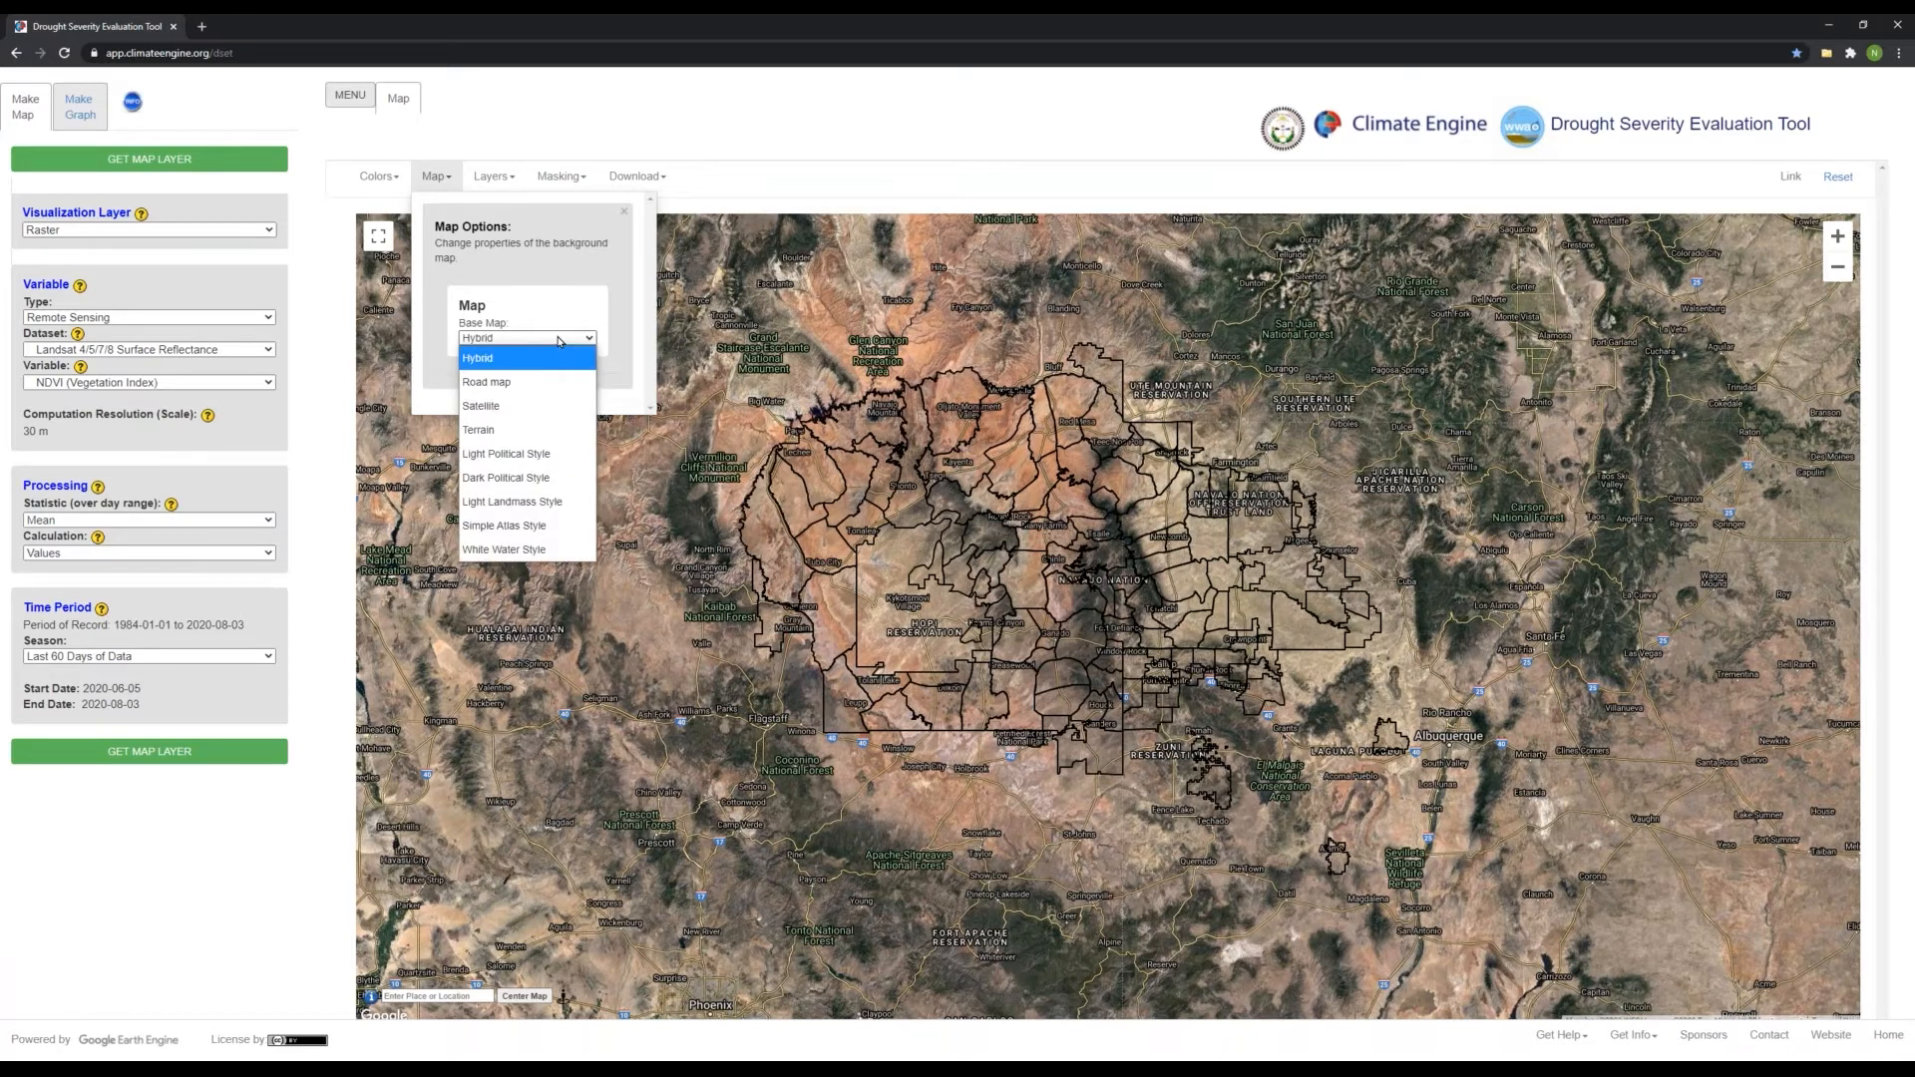
click(521, 383)
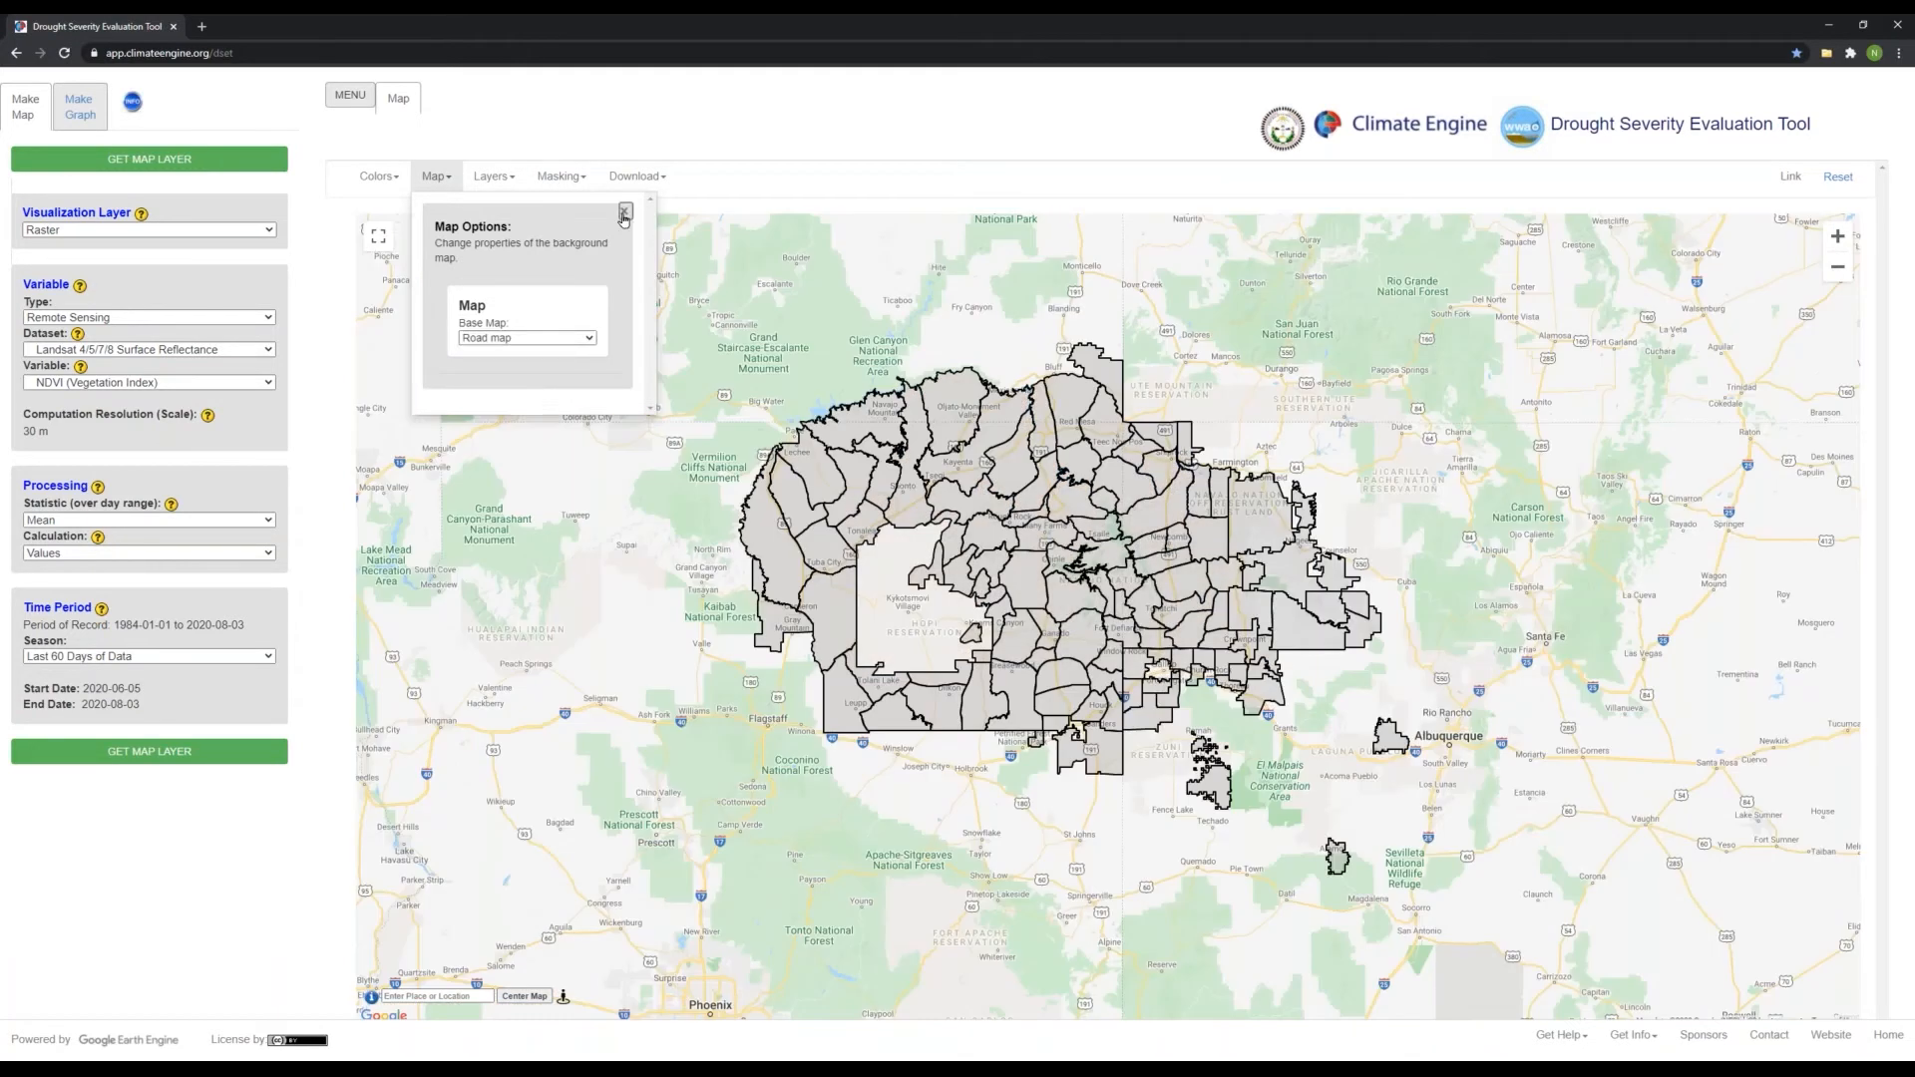
click(625, 211)
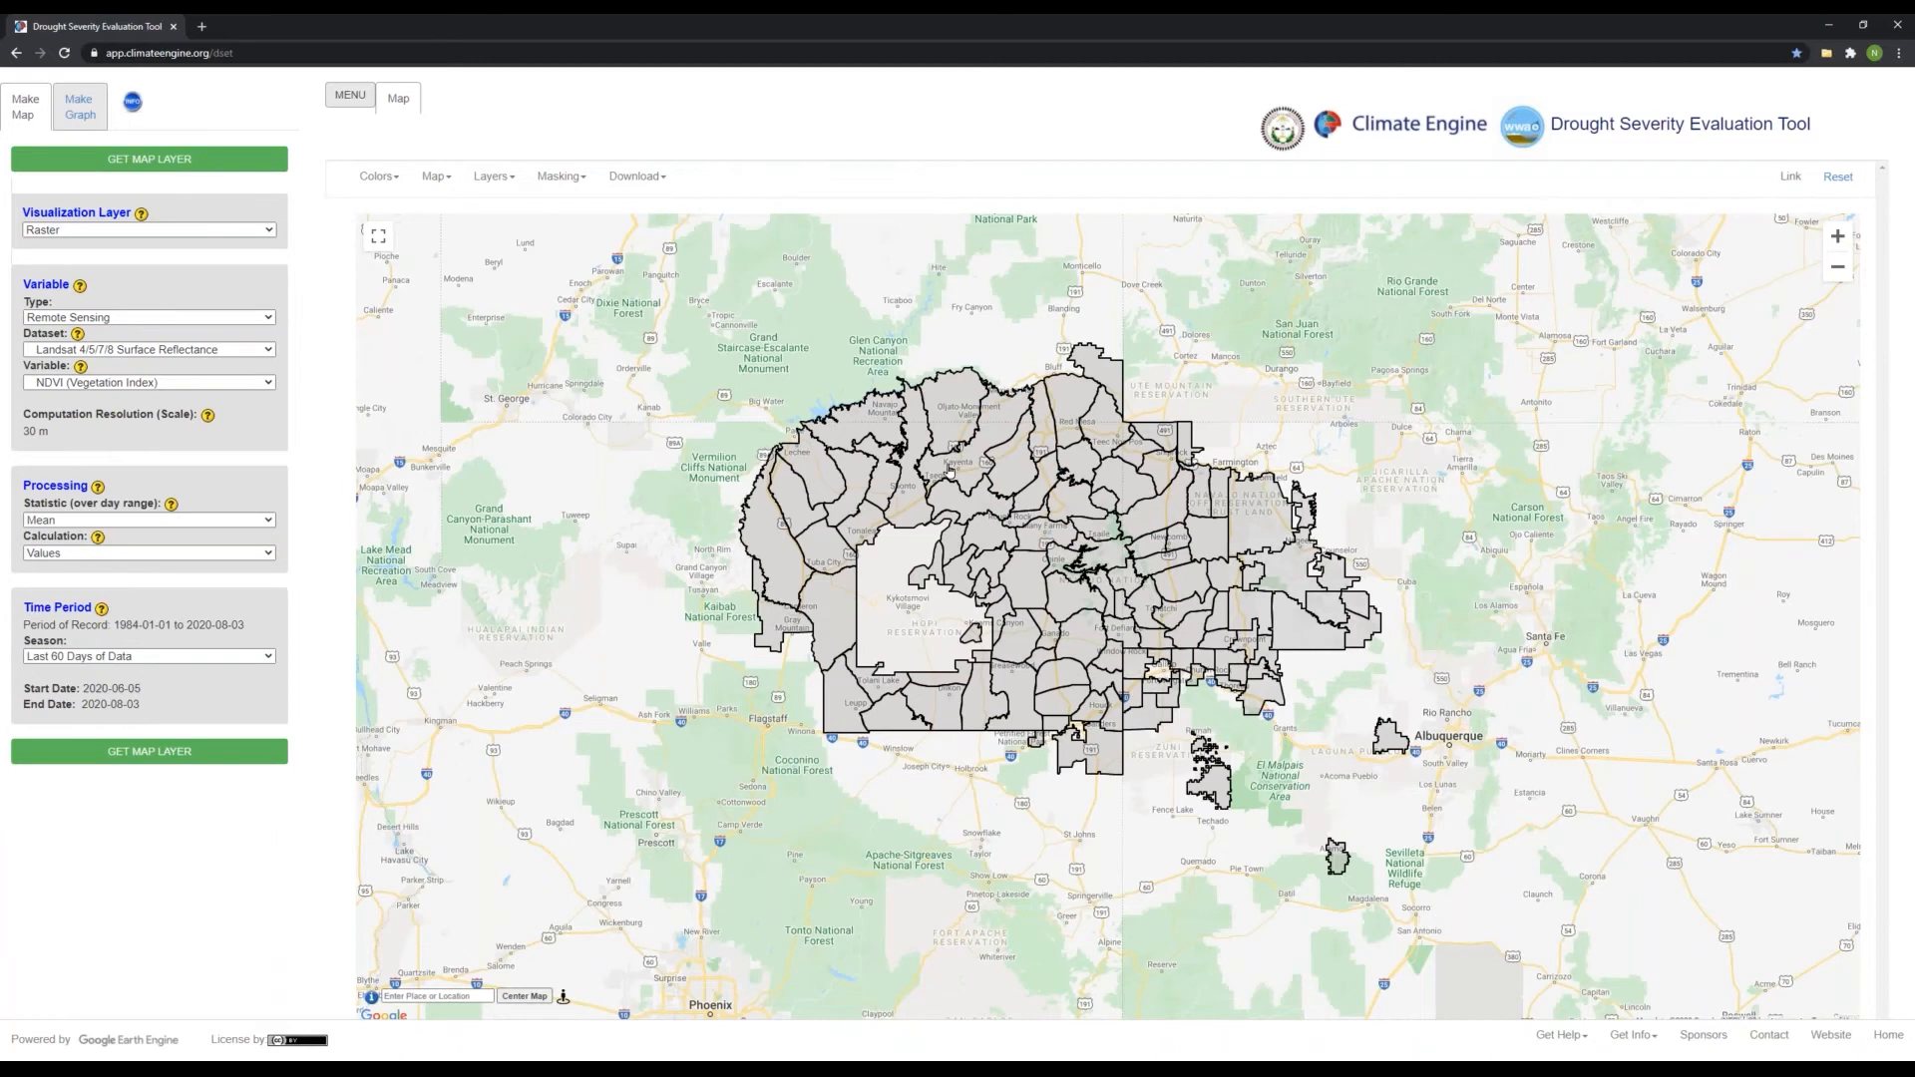
drag(949, 473, 949, 480)
drag(1102, 631, 1094, 623)
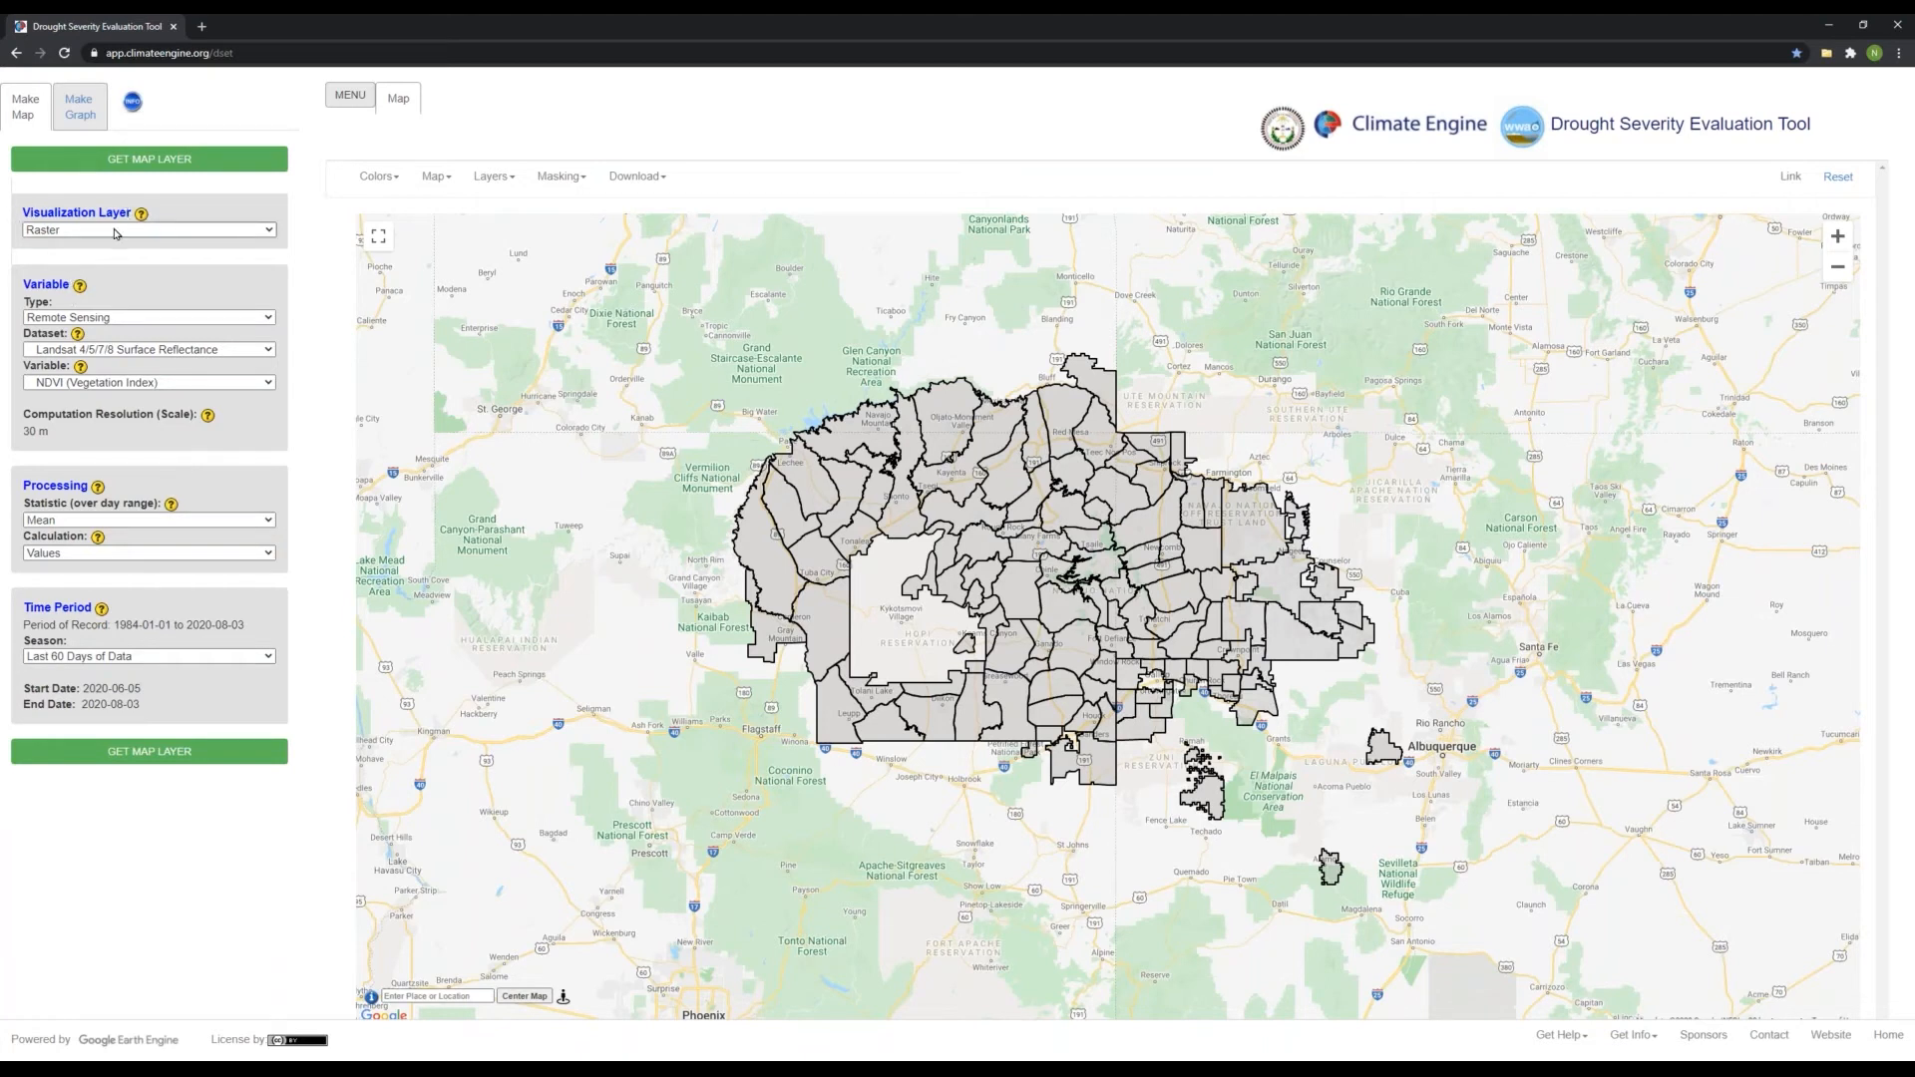
Review the visualization layer options, keeping Raster, and read the help on selecting a product
click(115, 234)
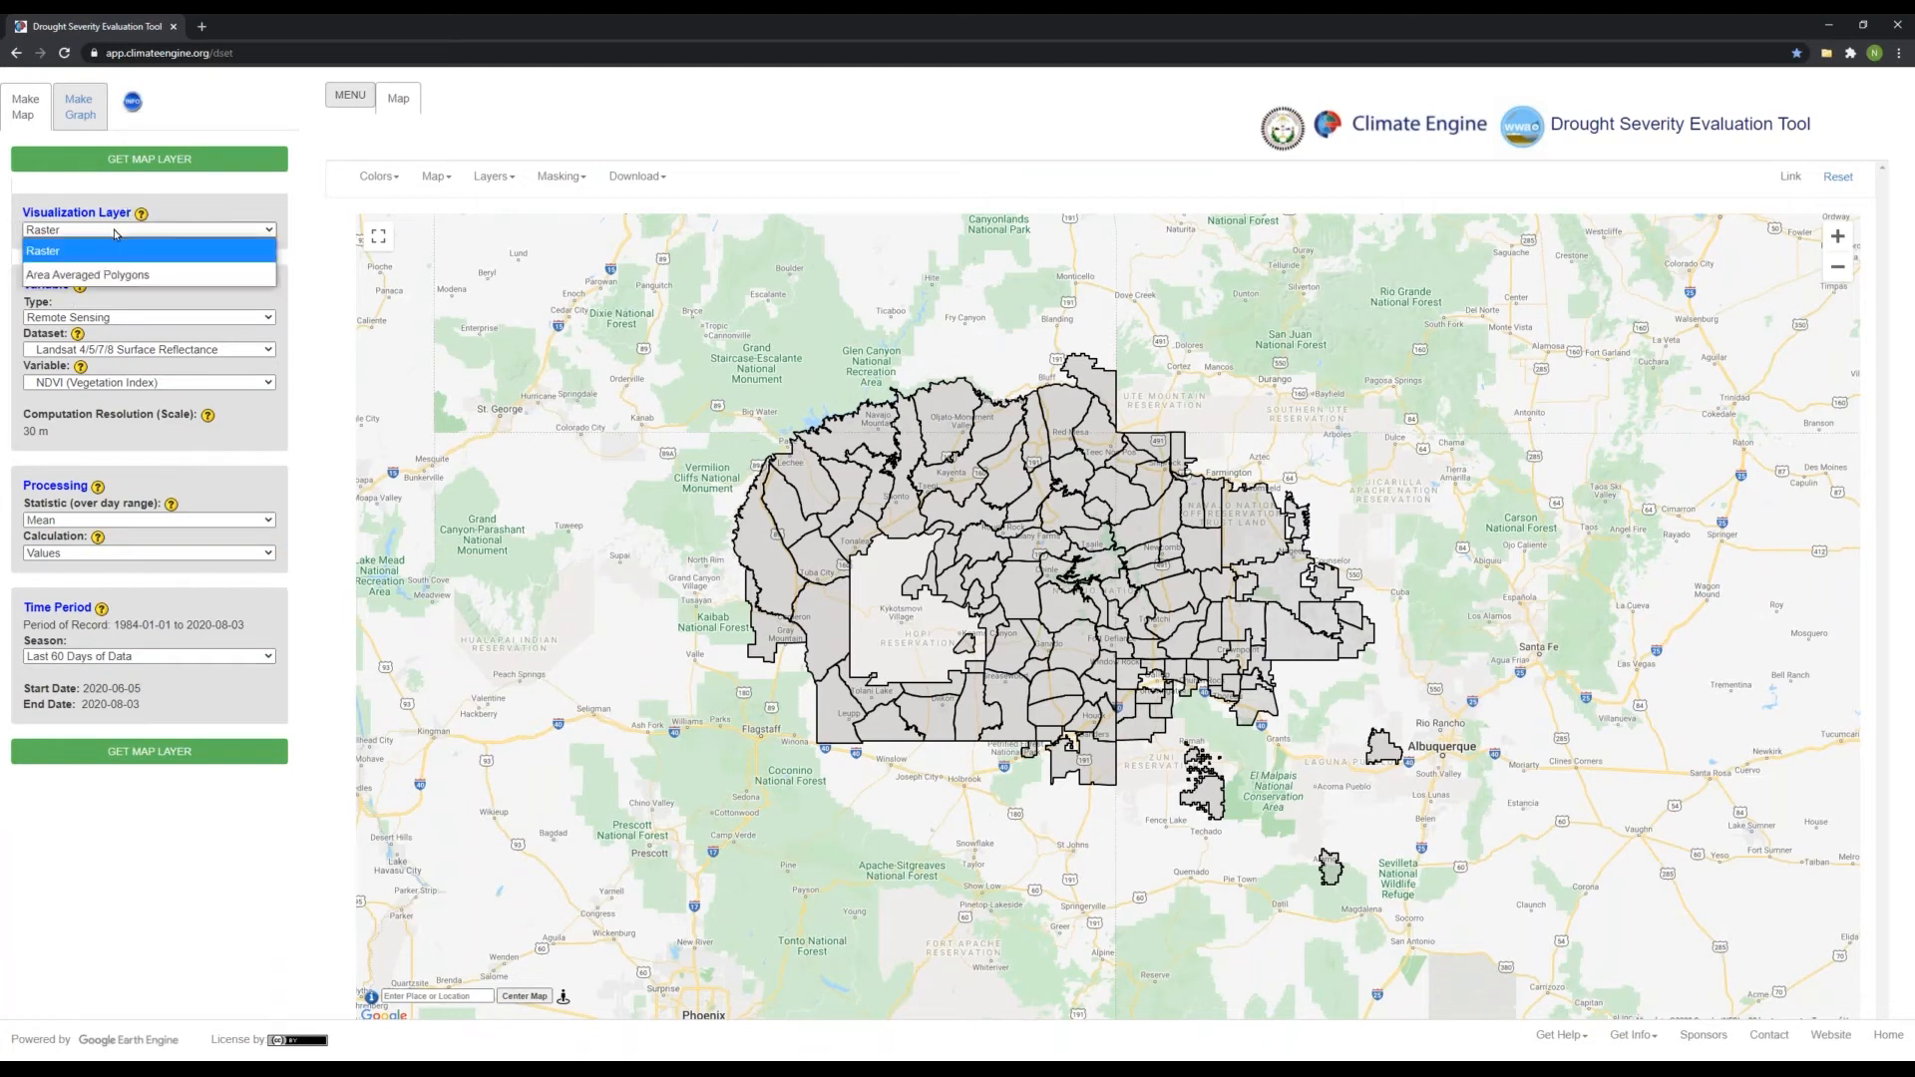
click(100, 251)
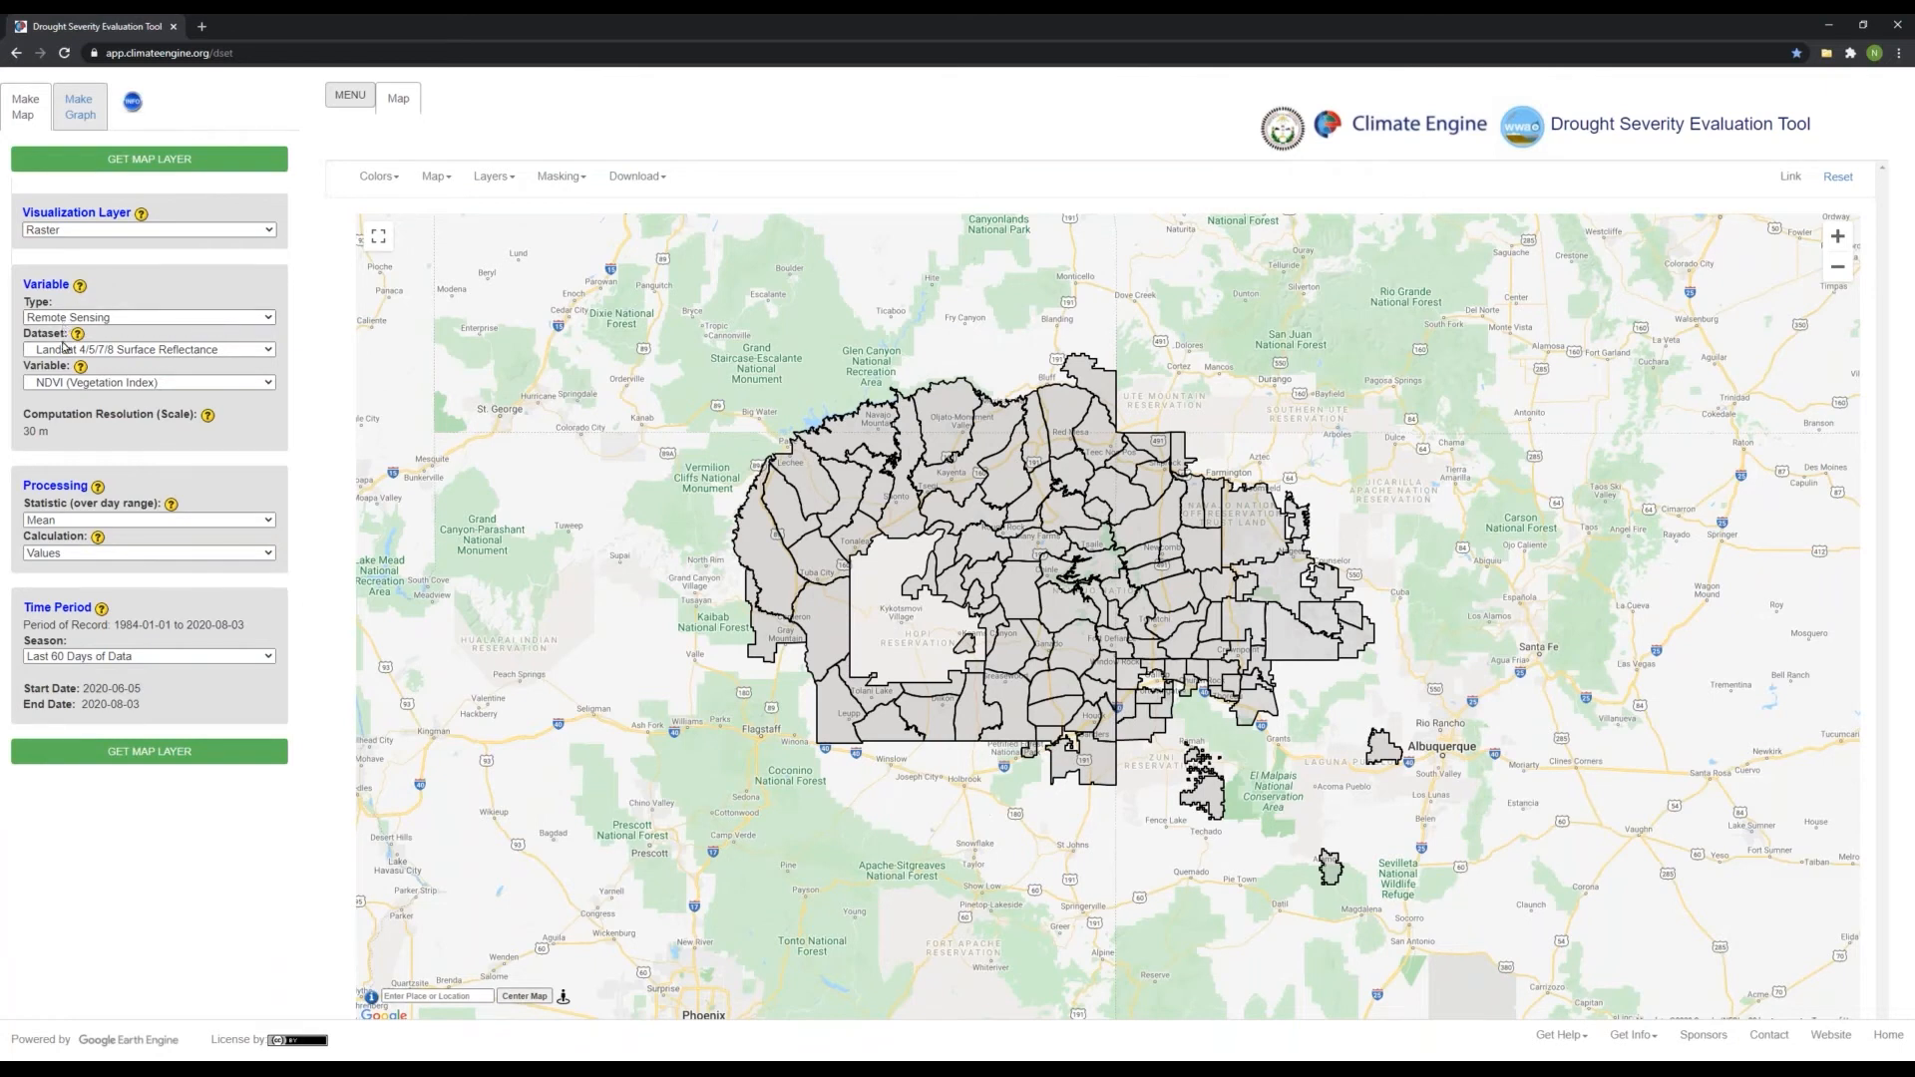
click(80, 287)
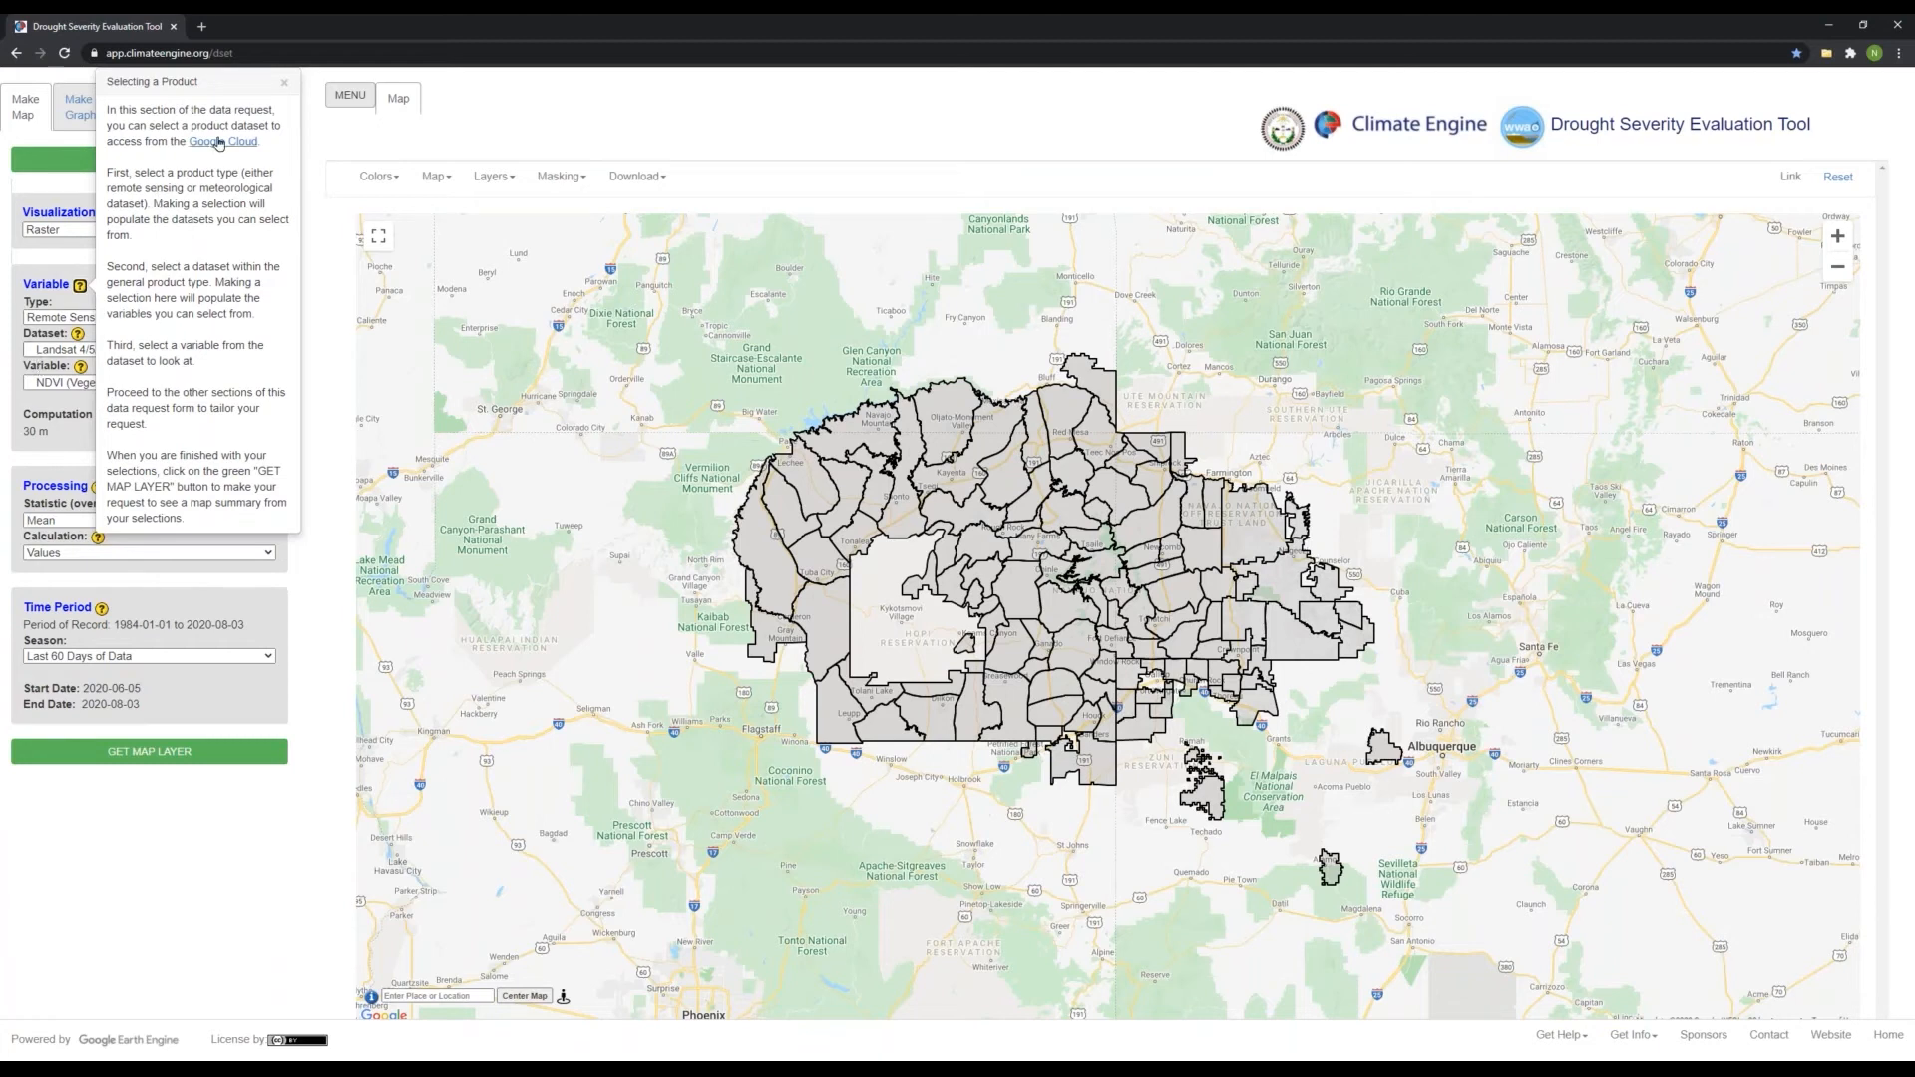
click(284, 83)
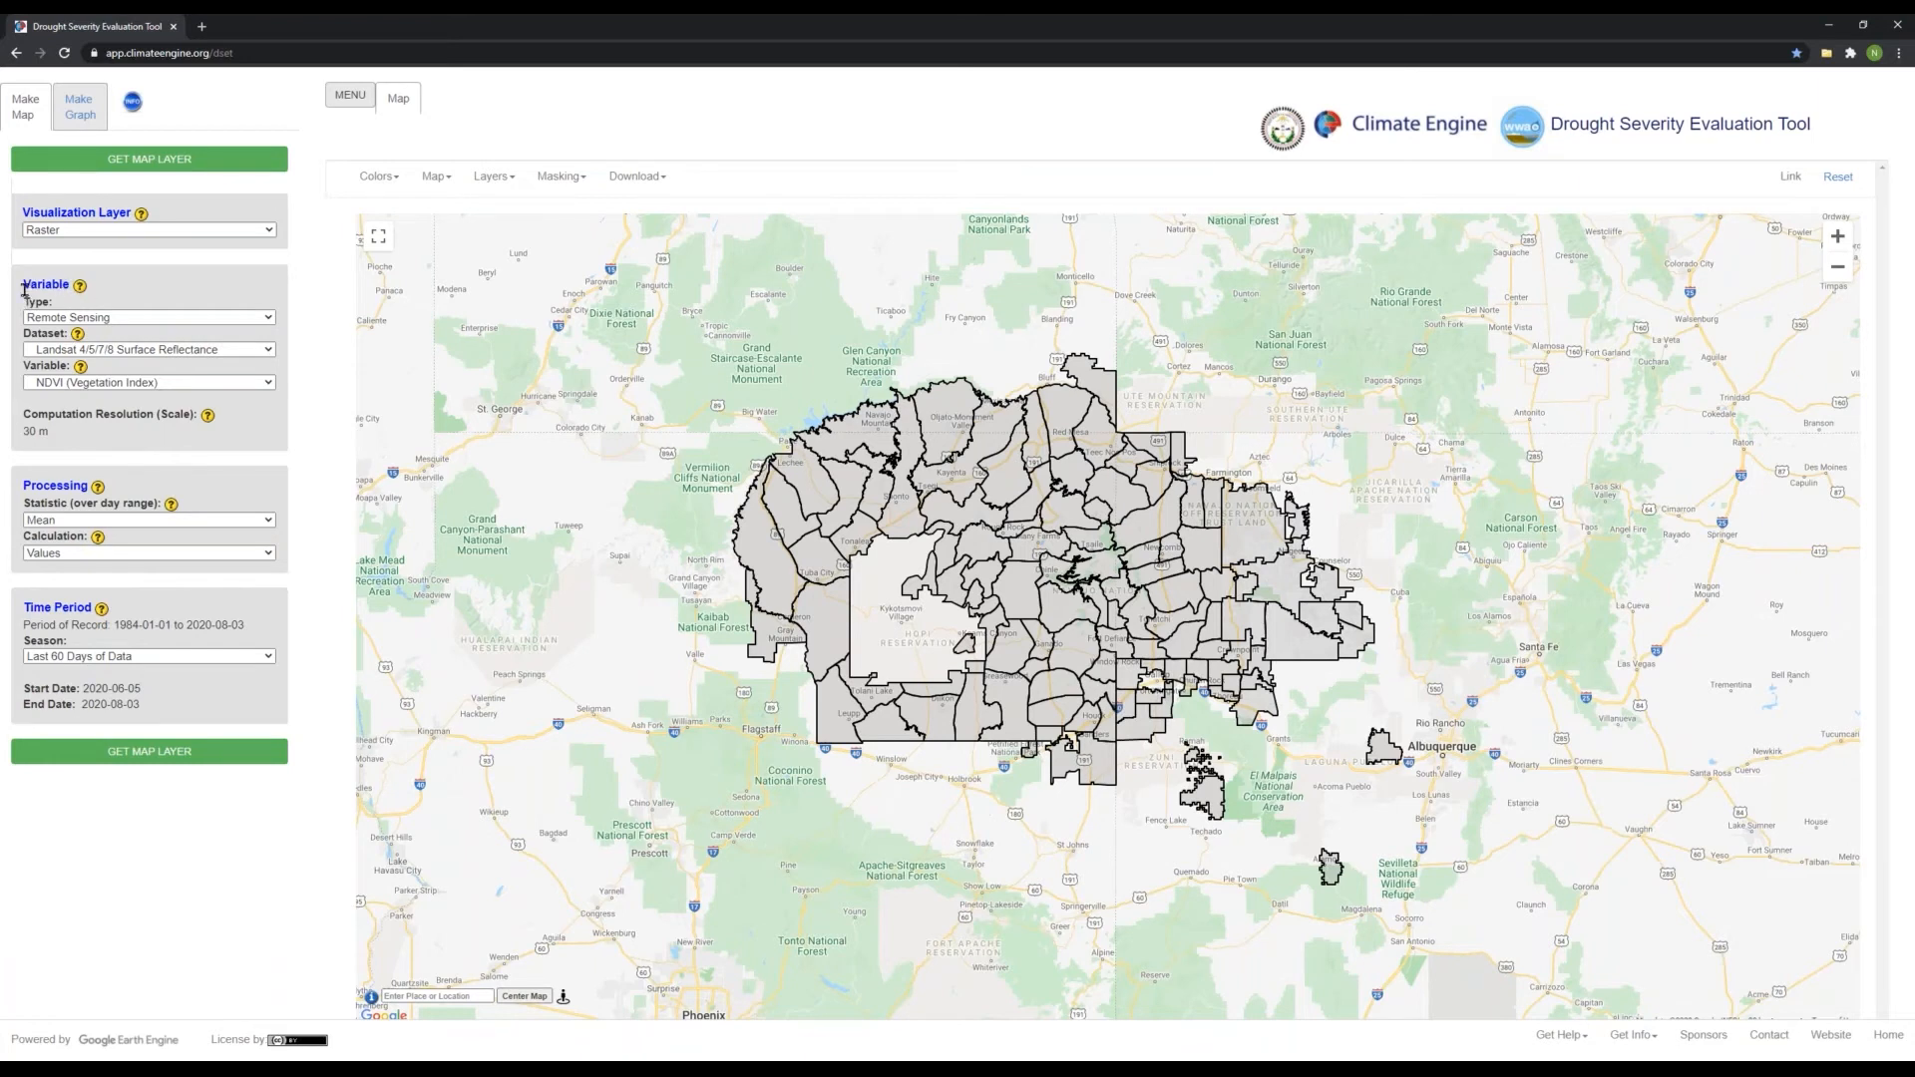
Set the variable type to Climate/Hydrology and choose the METDATA/gridMET - Daily dataset
click(78, 319)
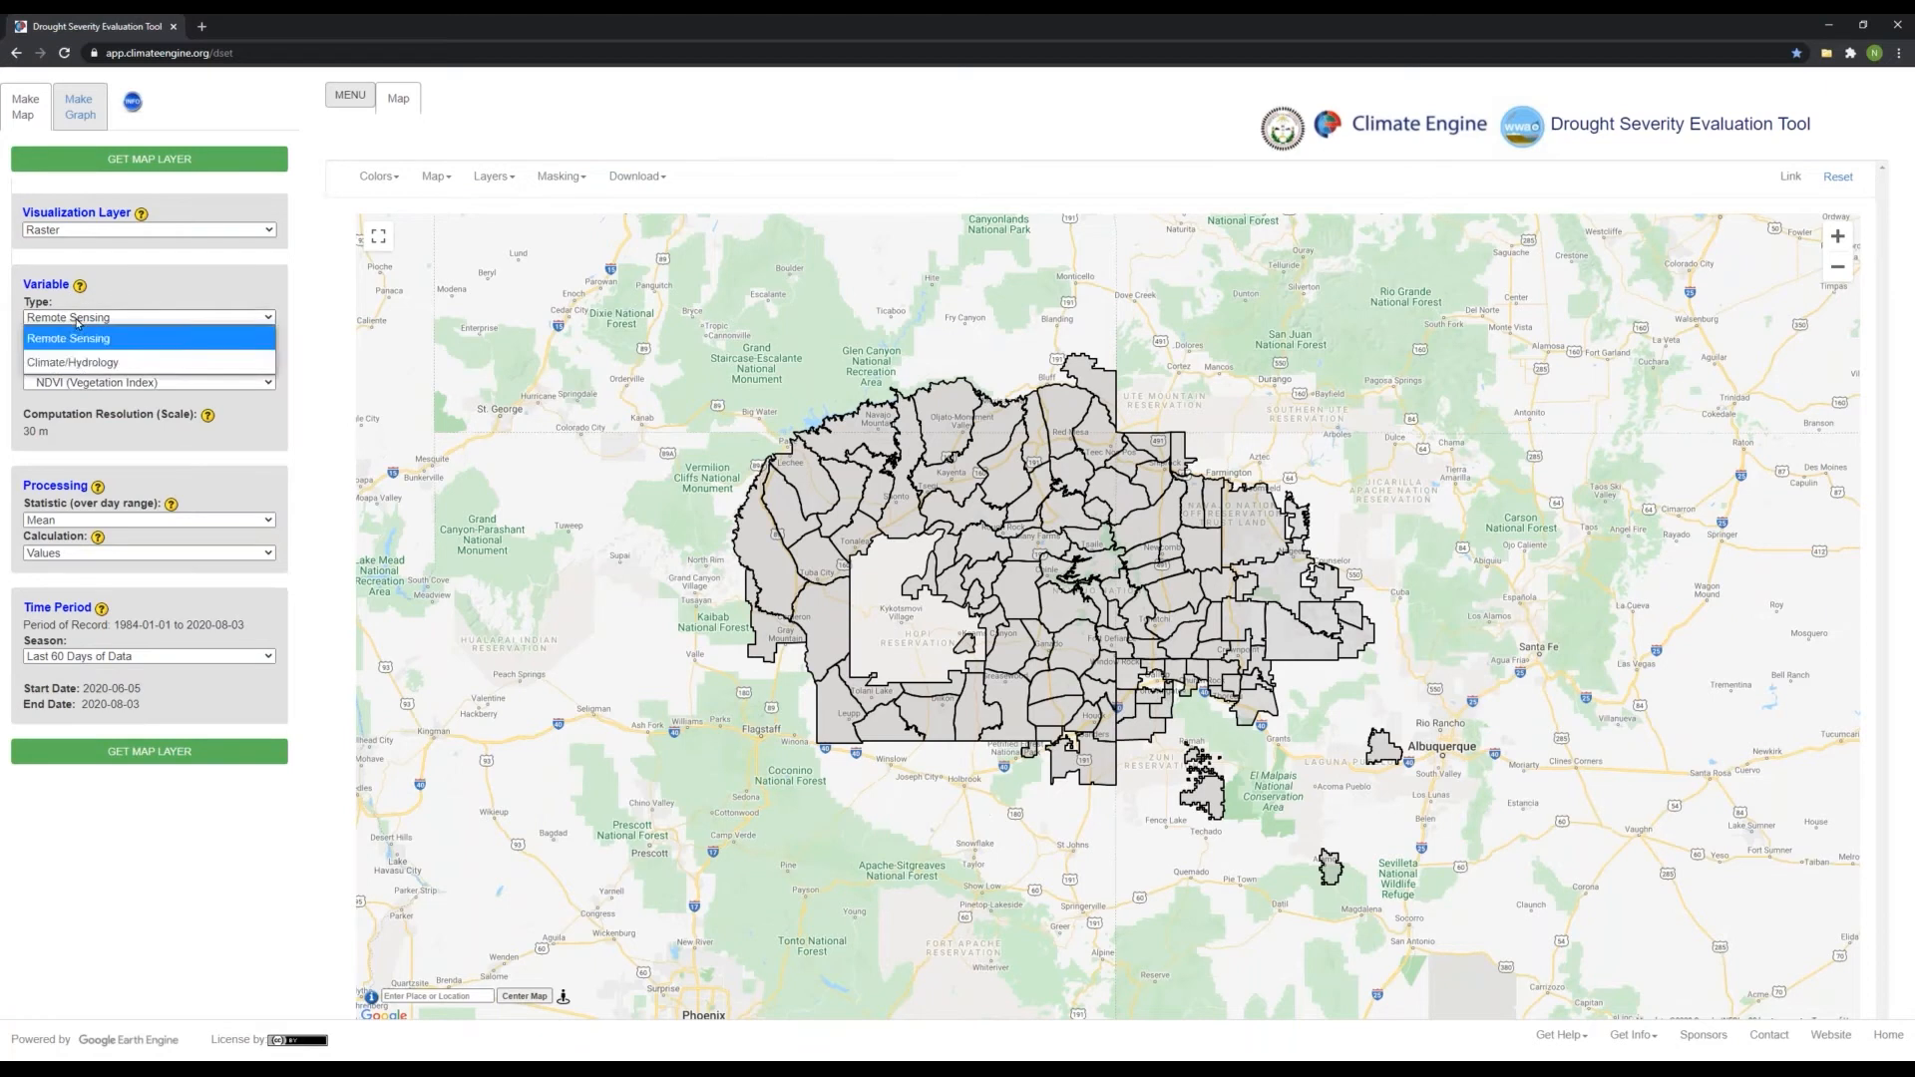
click(134, 366)
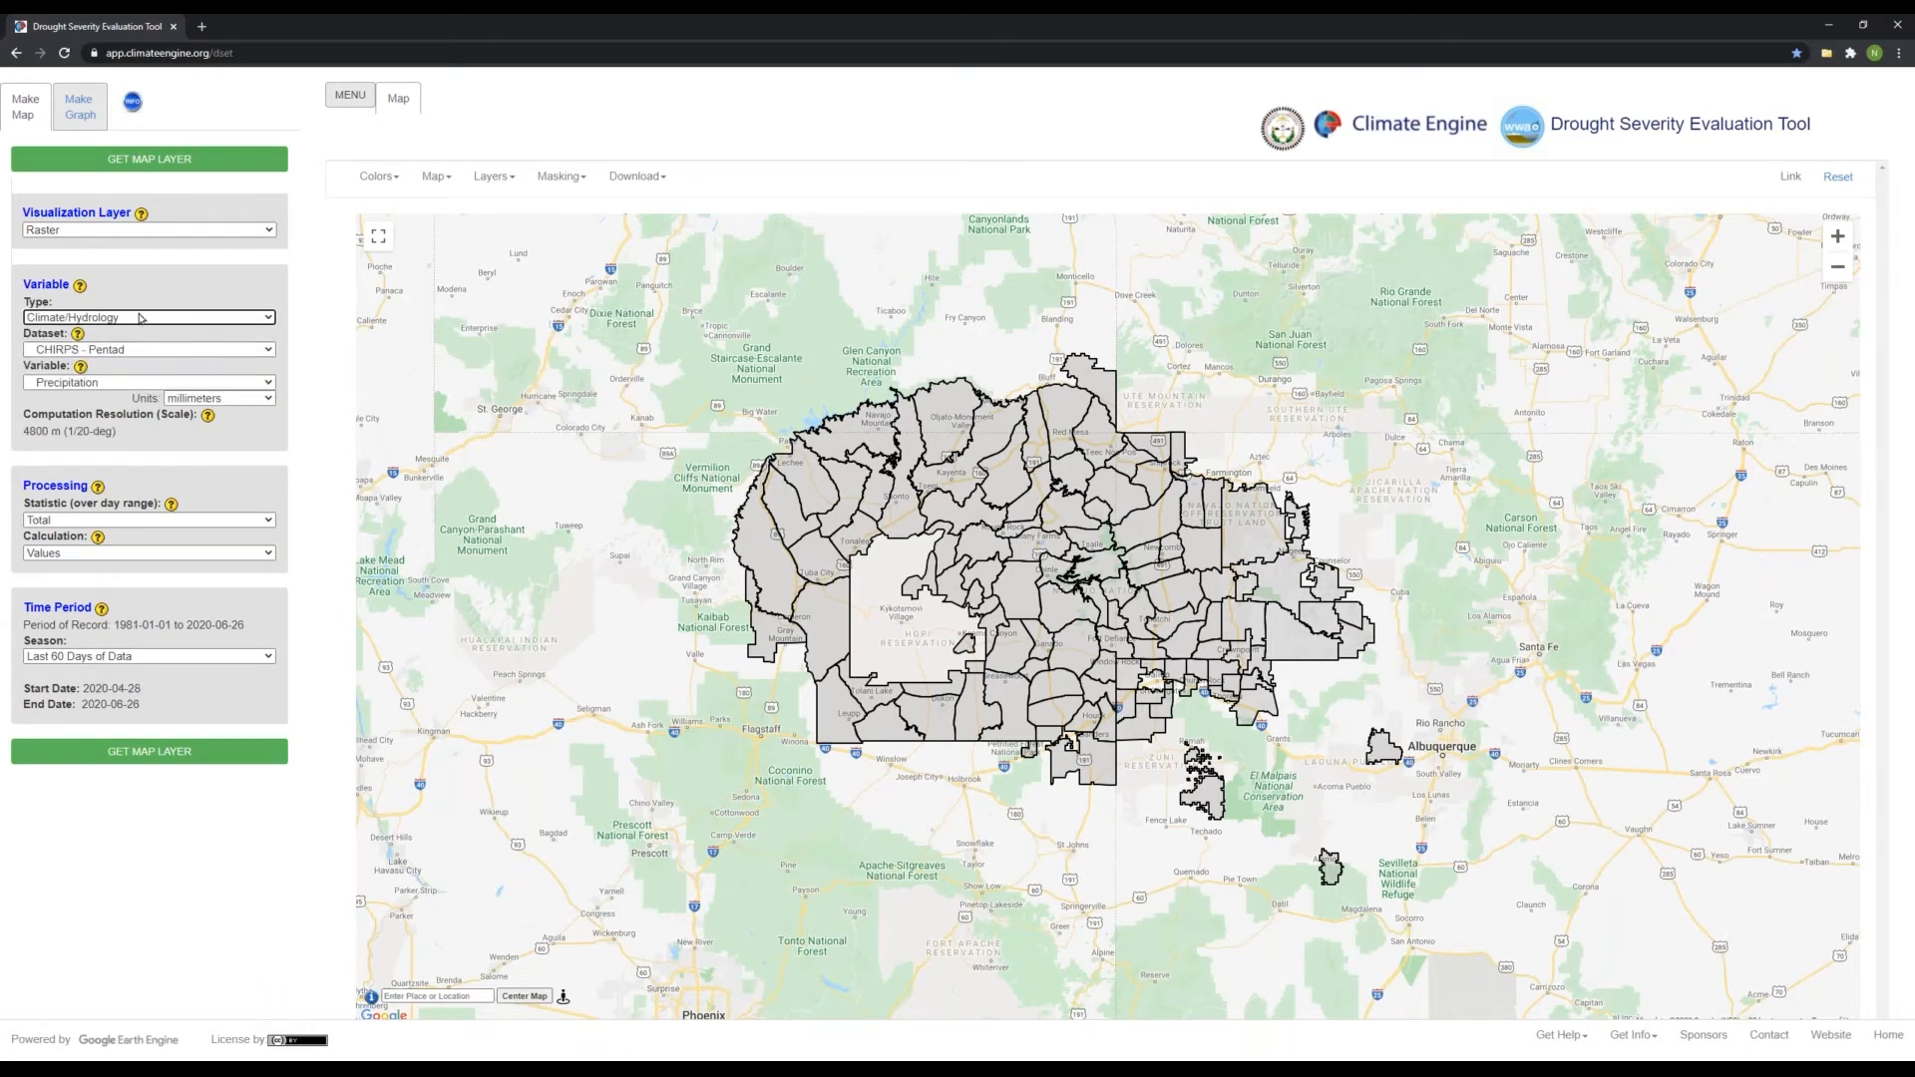
click(136, 350)
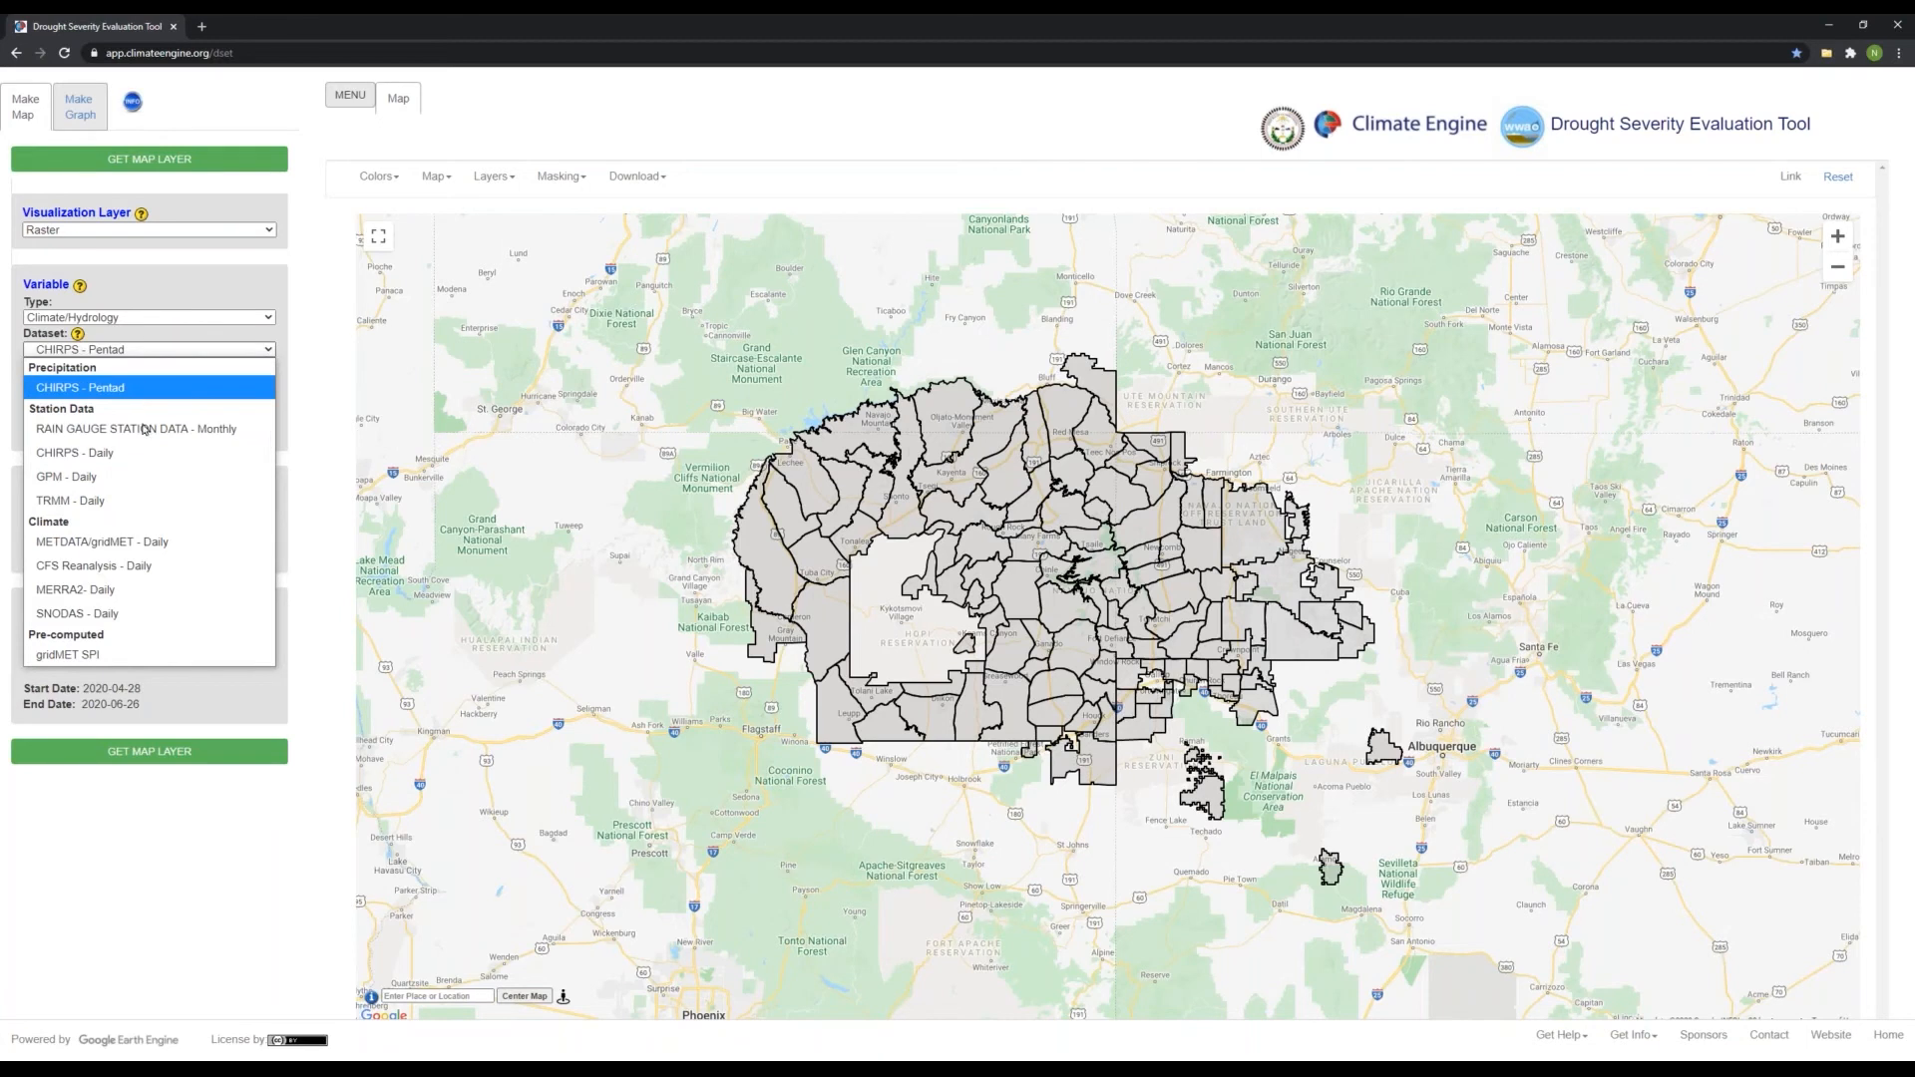
click(192, 548)
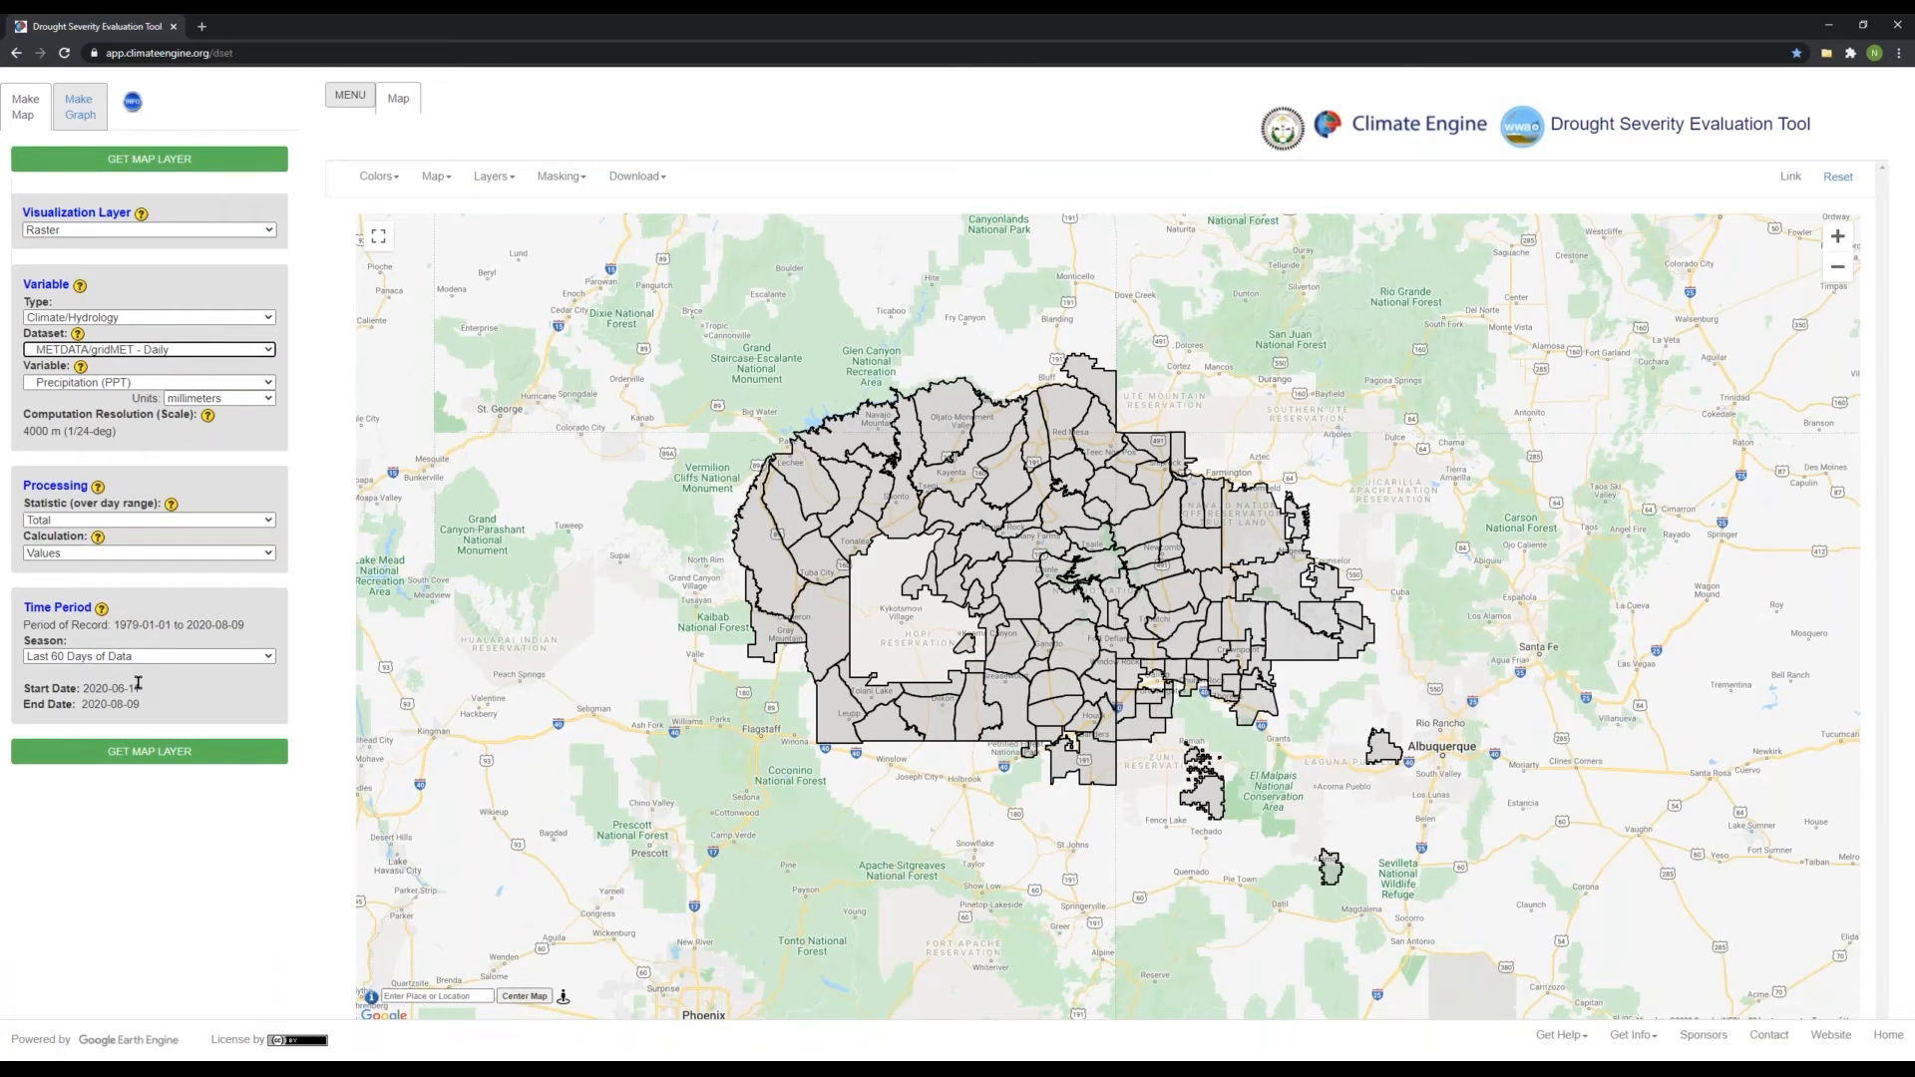
Read the help on selecting a time period and review the available season options
click(102, 611)
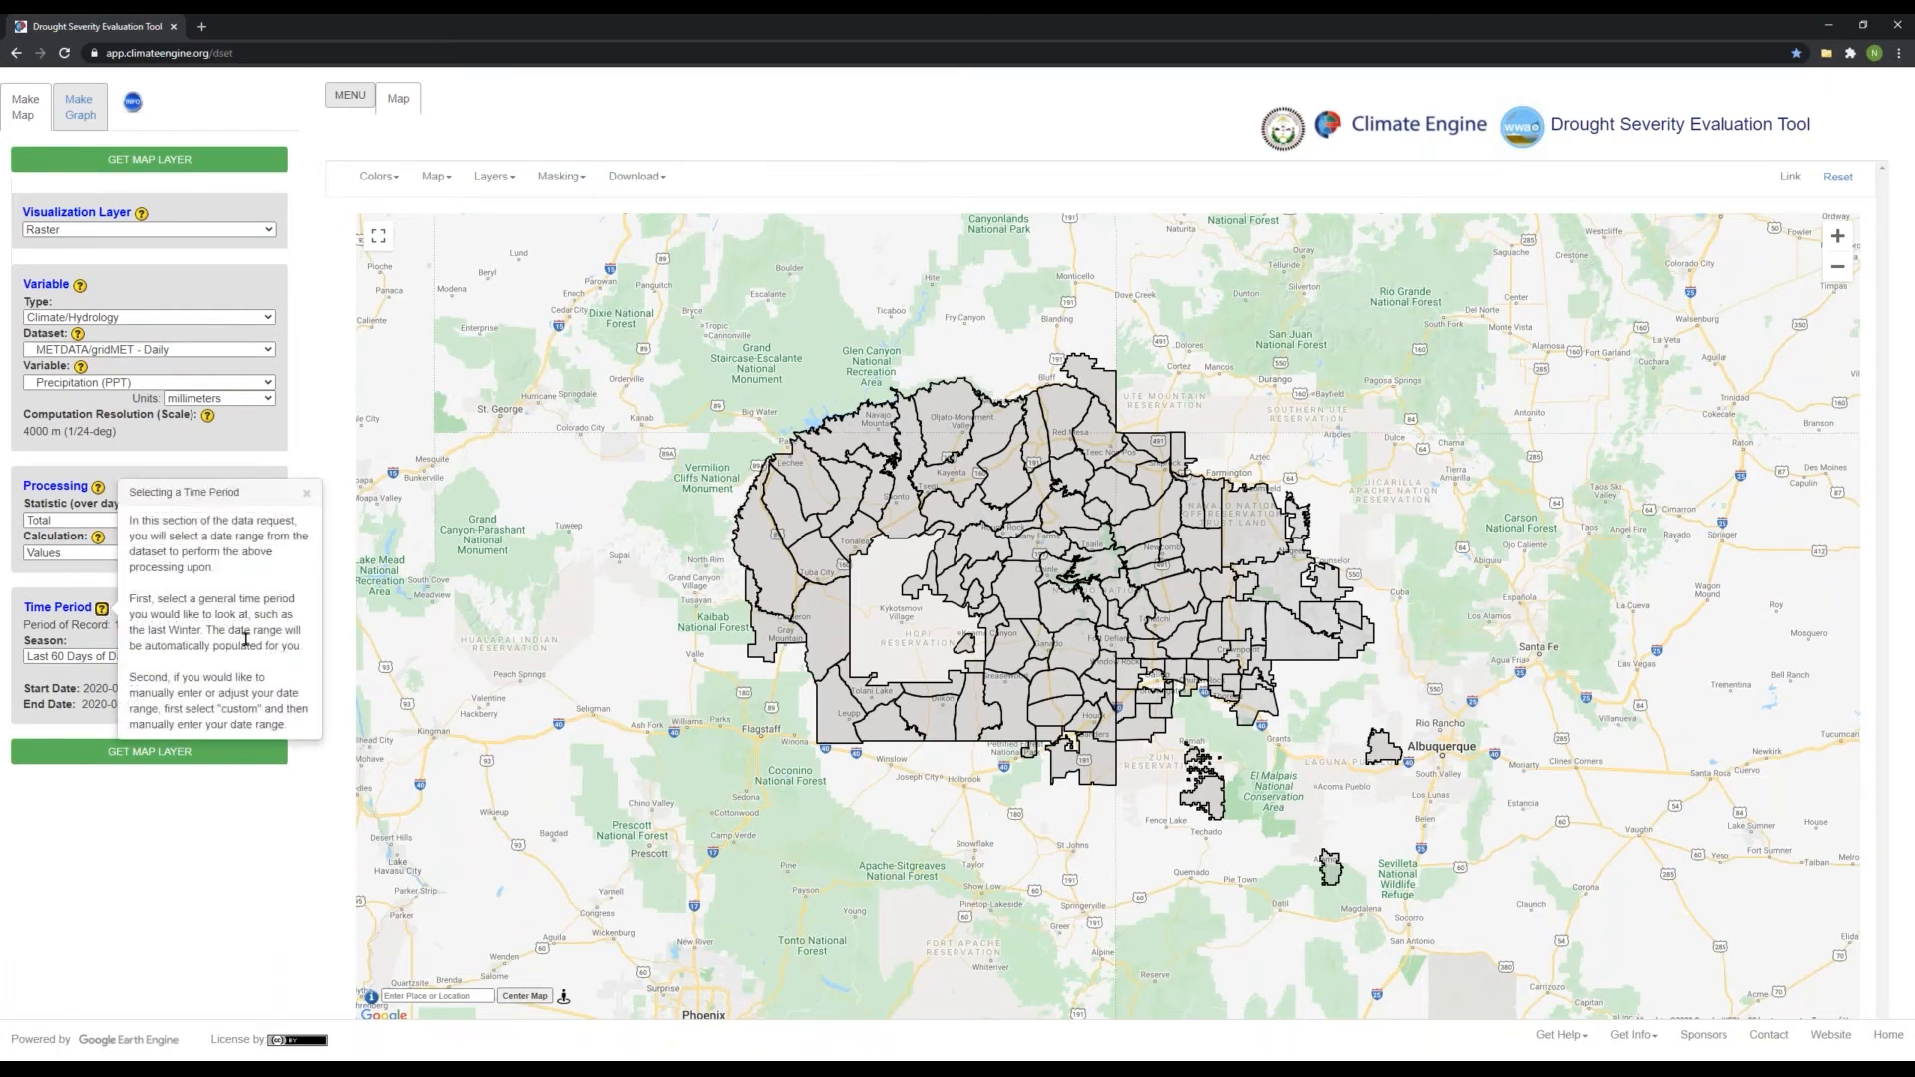
click(308, 496)
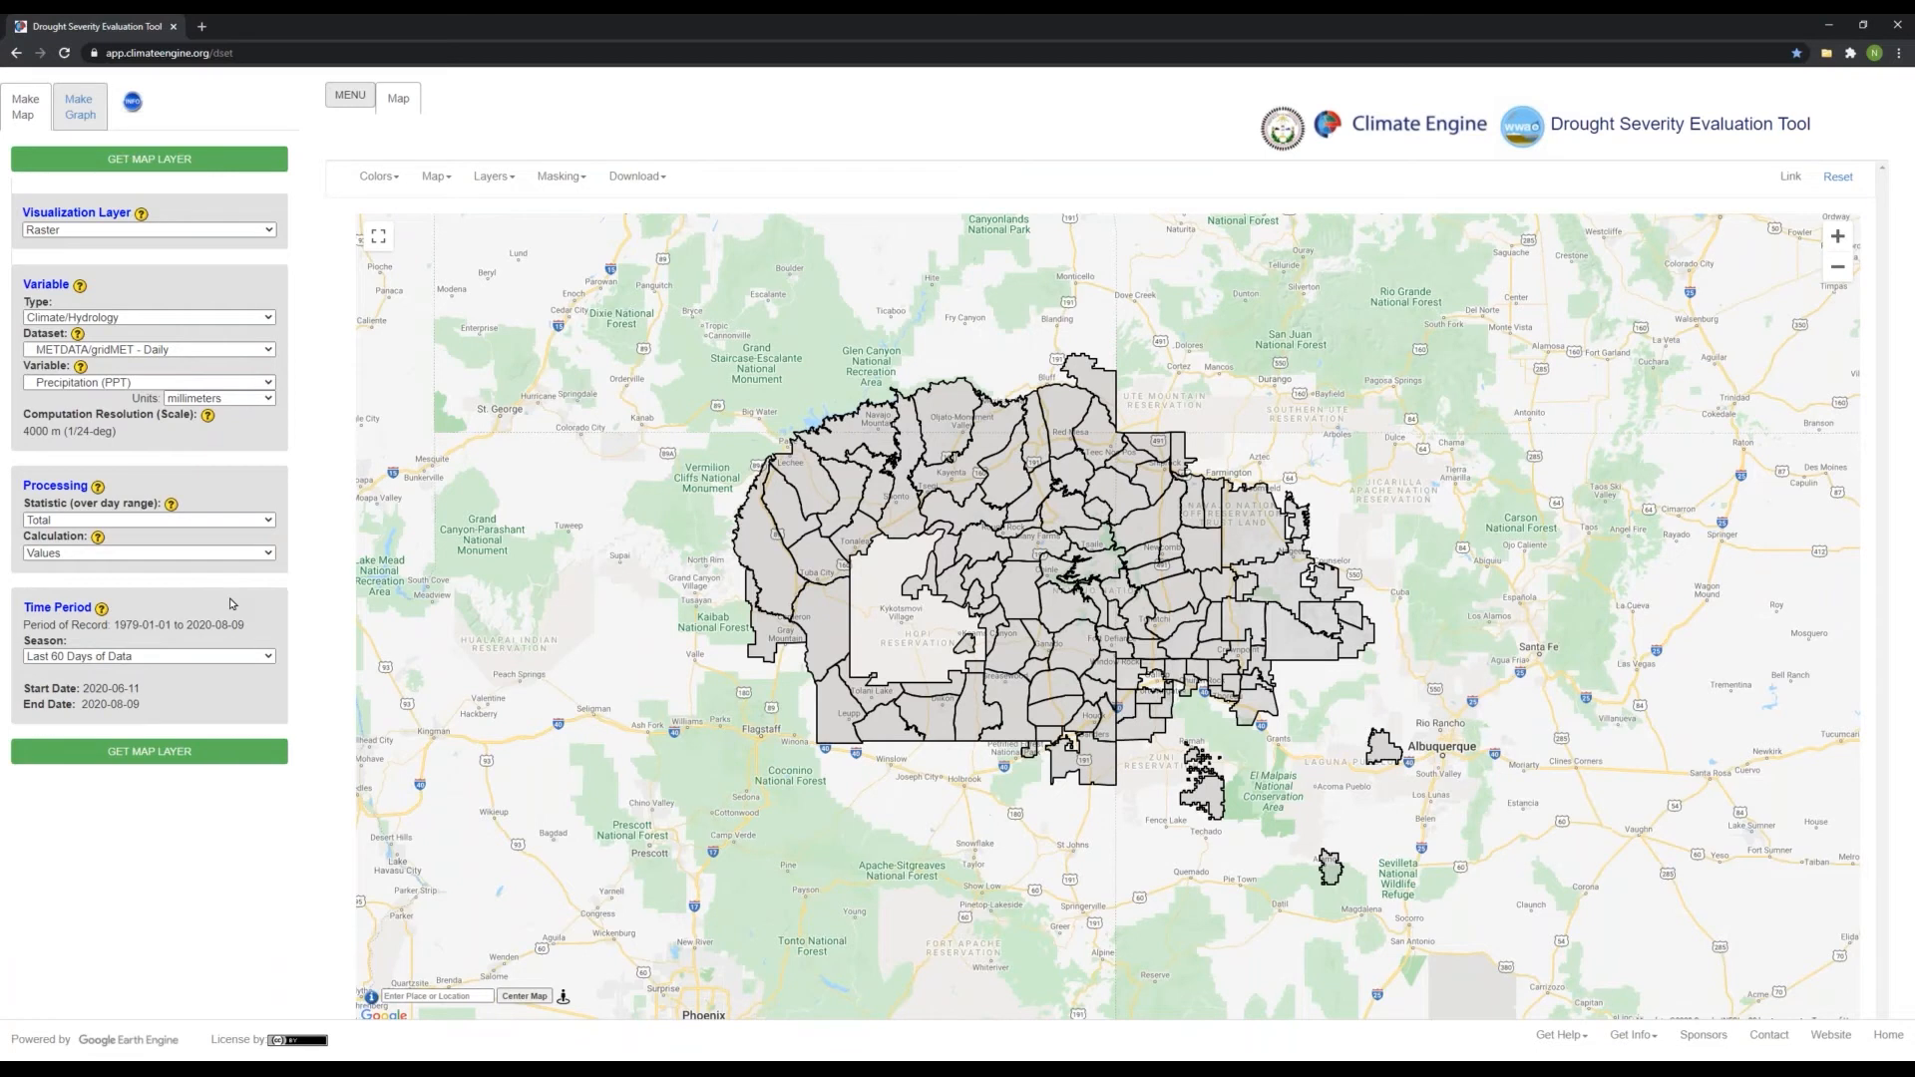
click(139, 659)
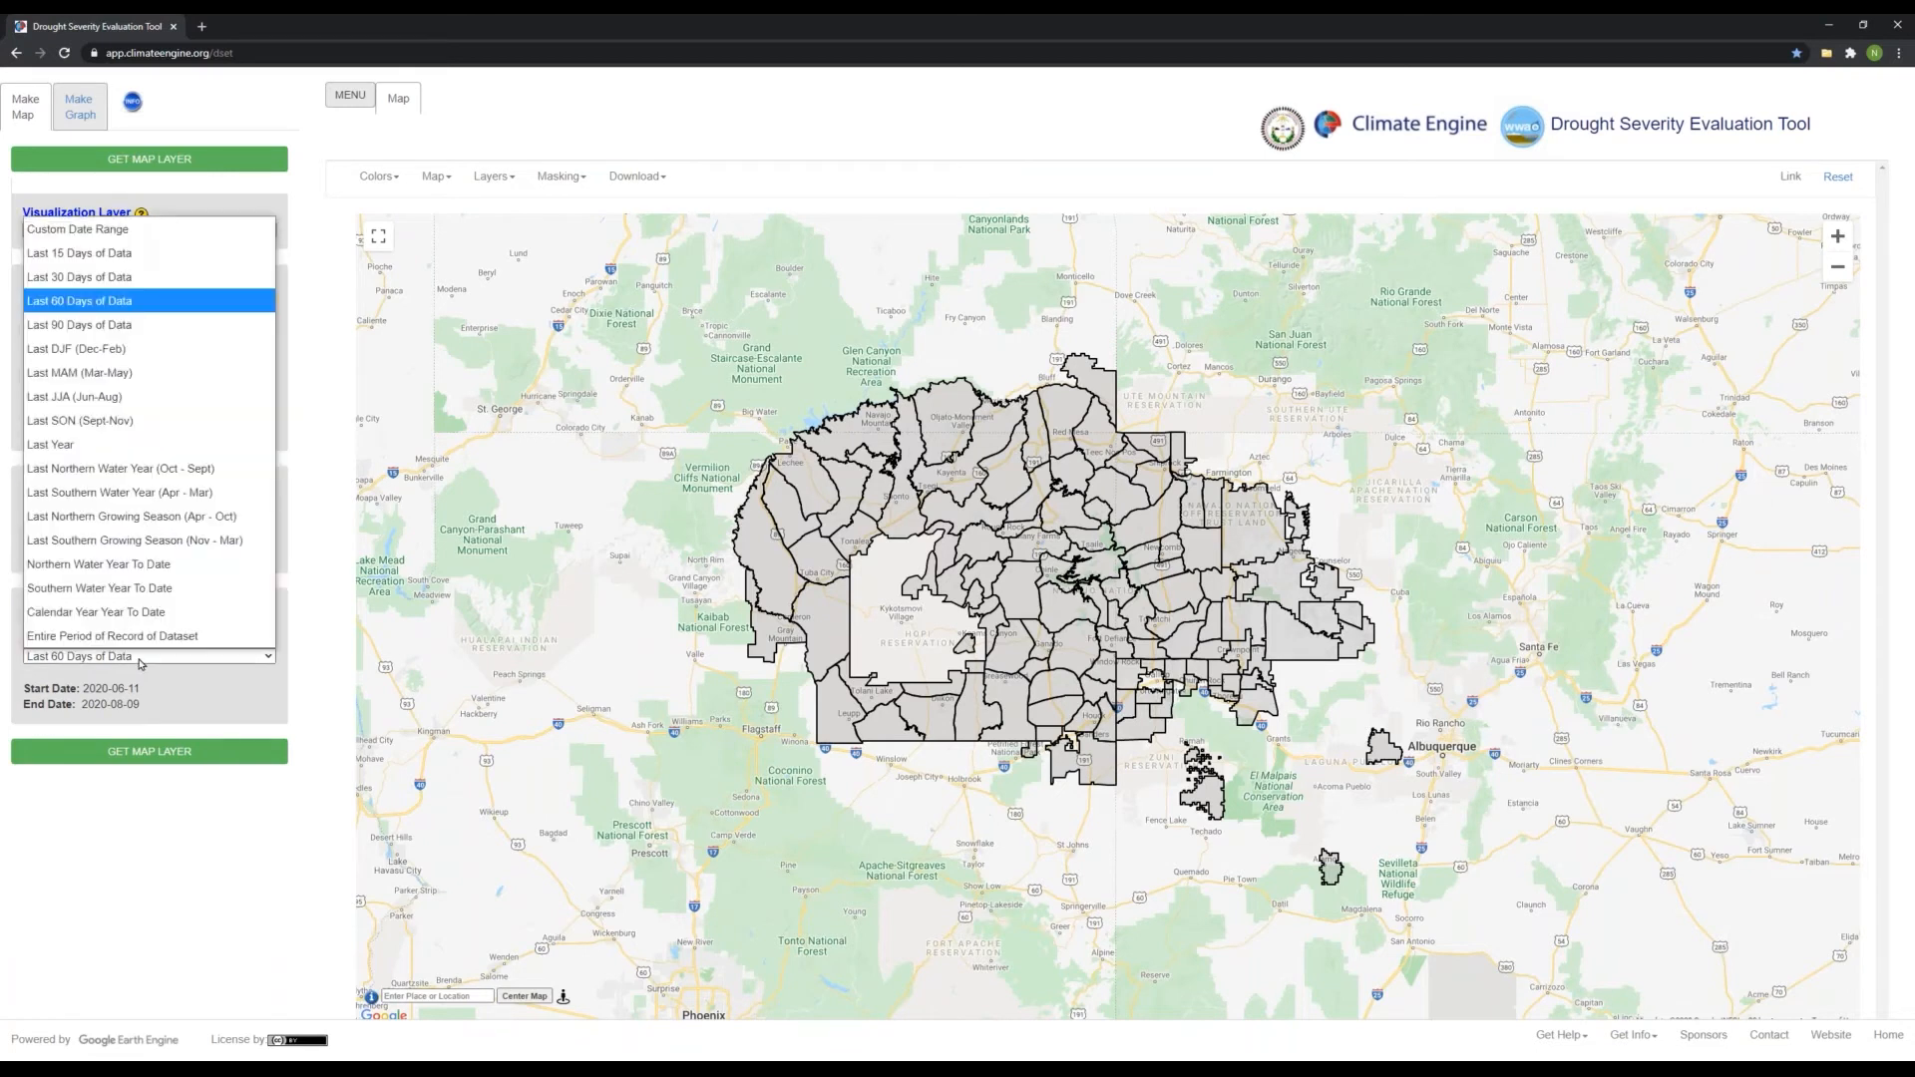
click(140, 658)
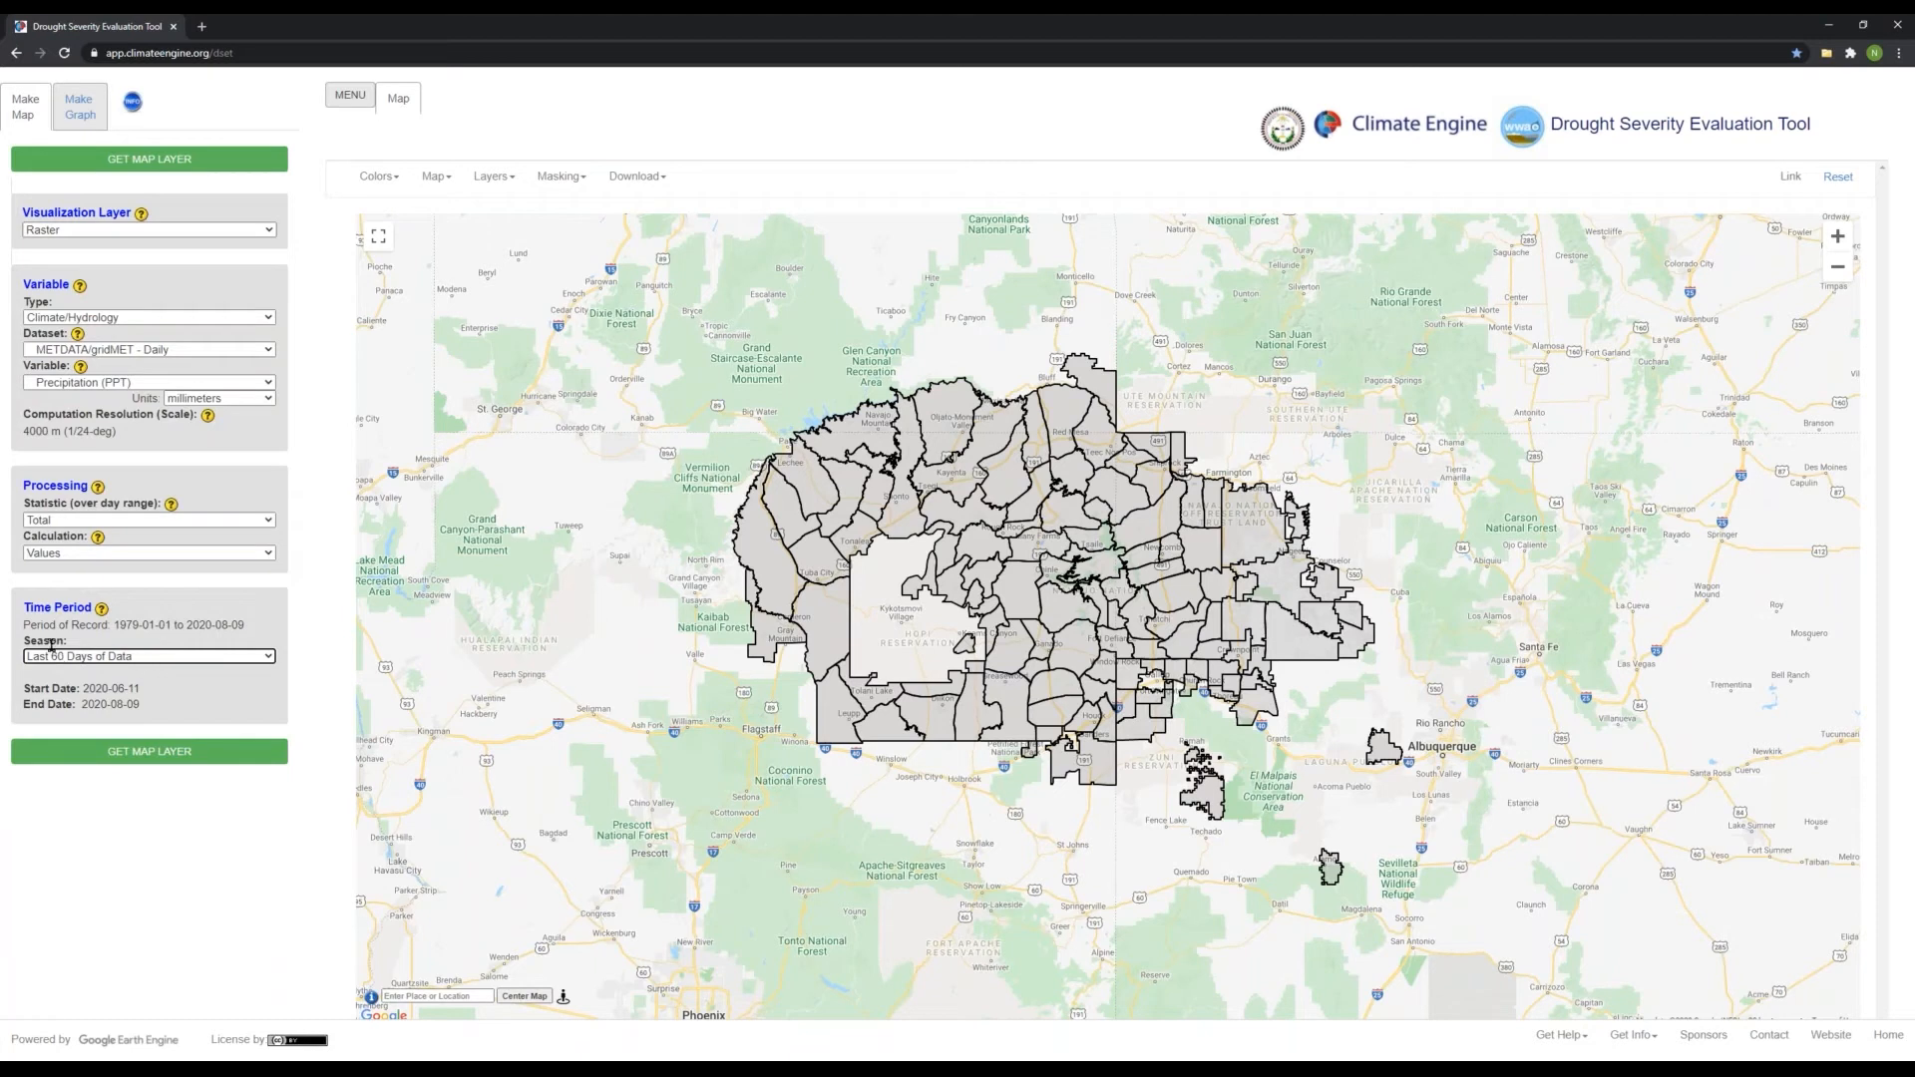
Set the season to Last Northern Water Year (Oct - Sept) and generate the precipitation map layer
click(175, 658)
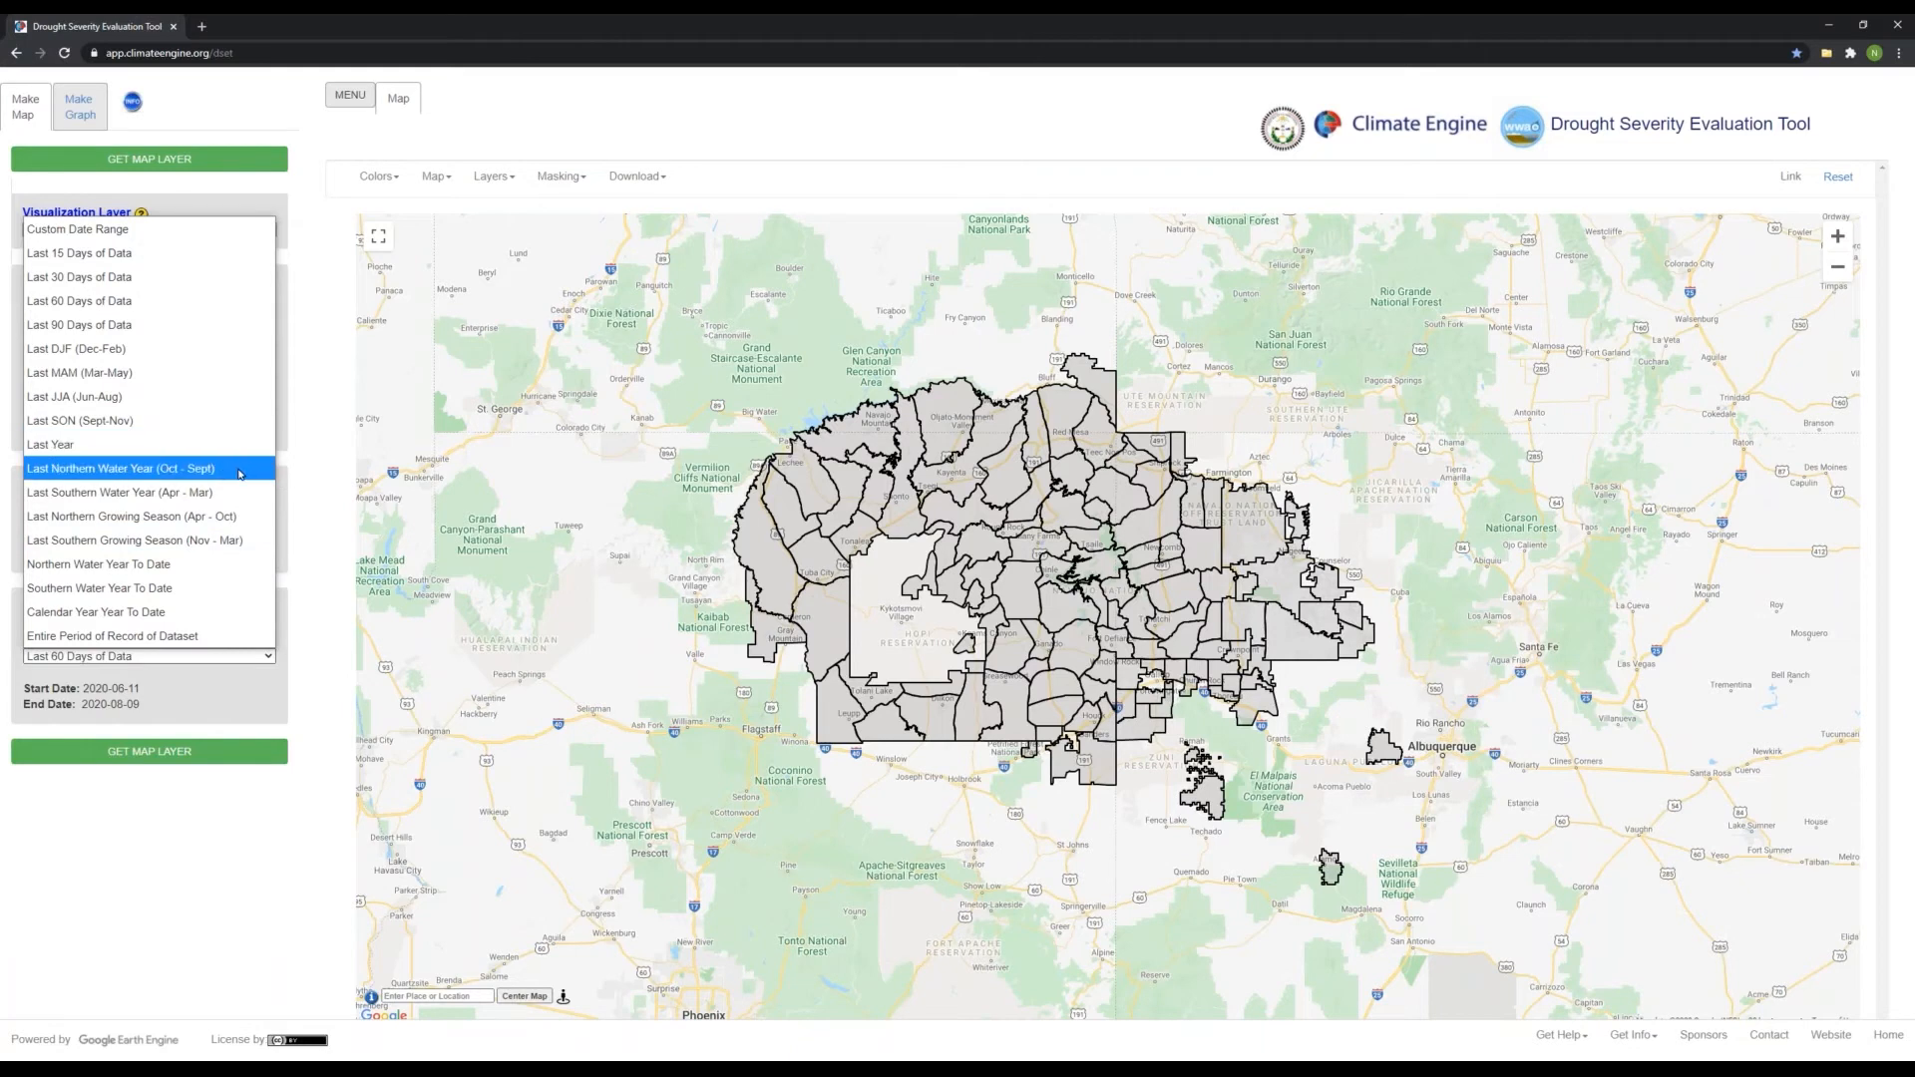
click(239, 471)
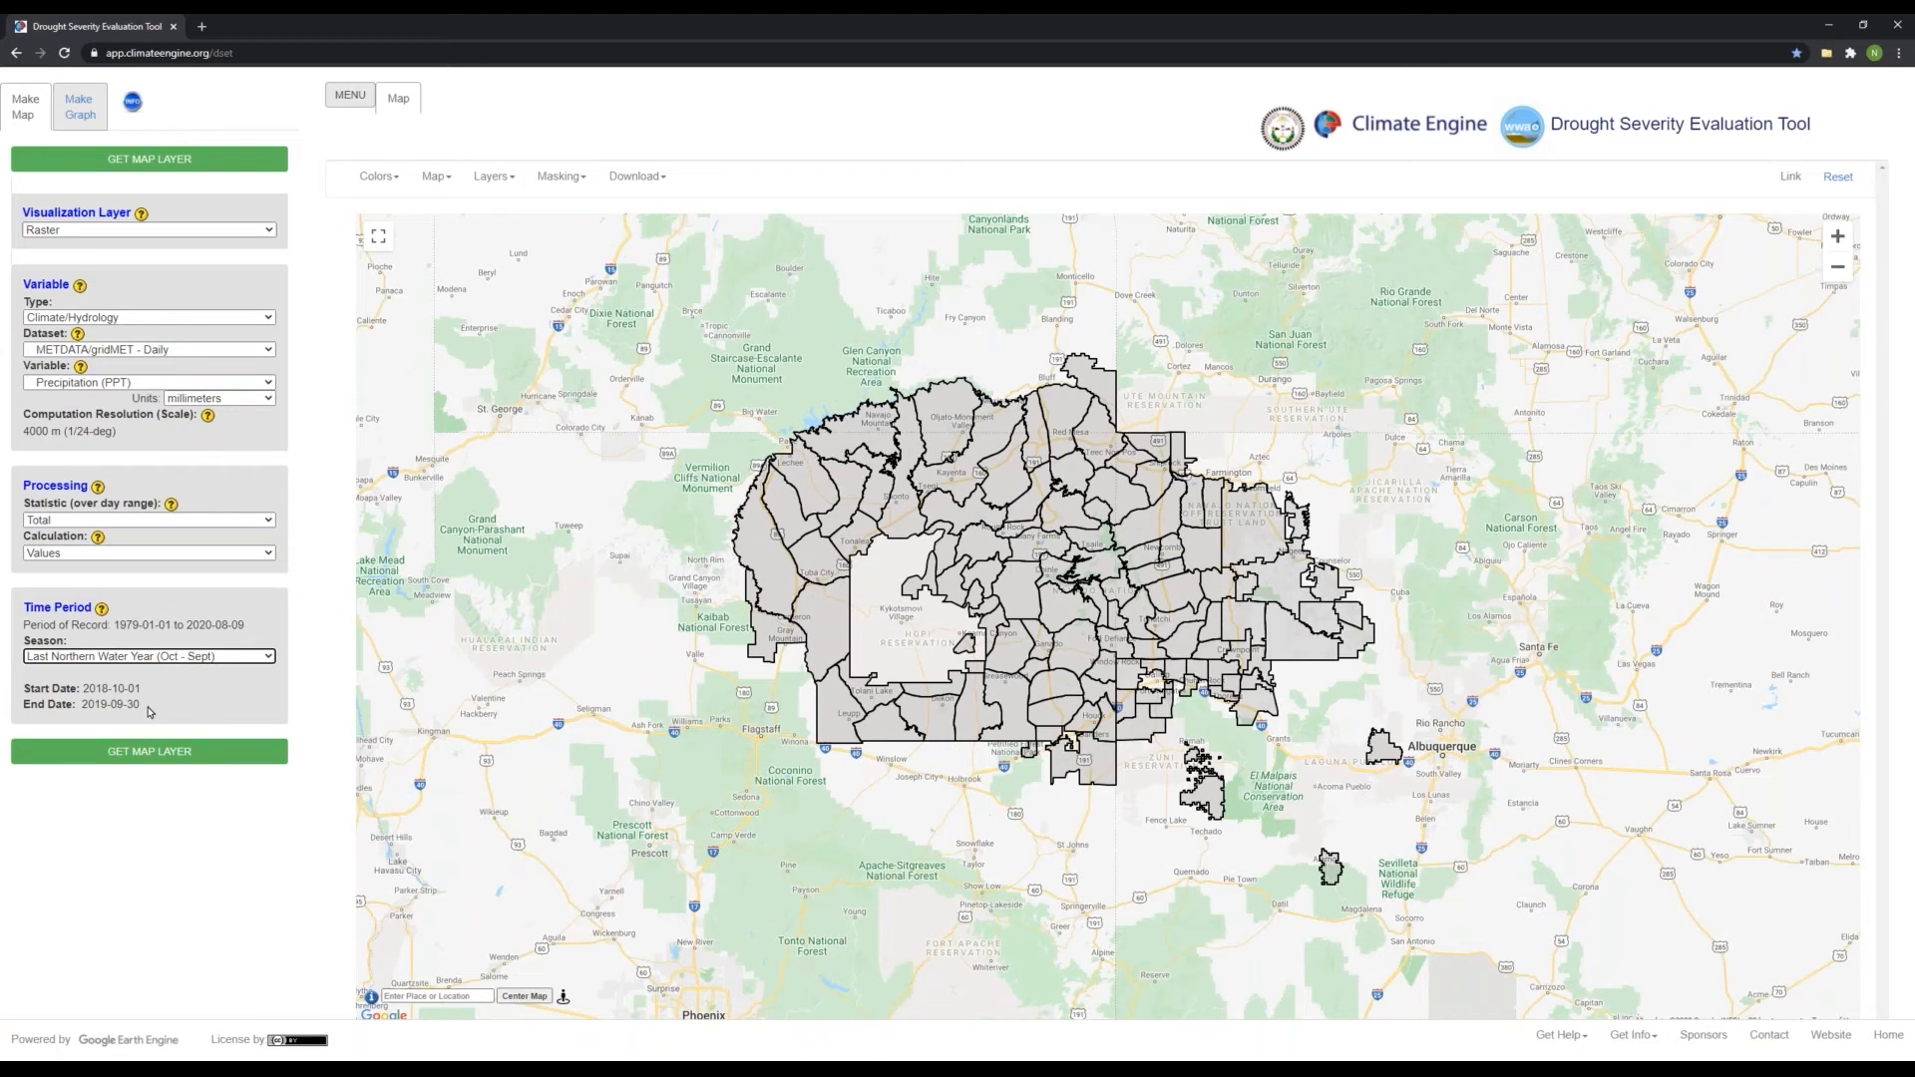
click(160, 760)
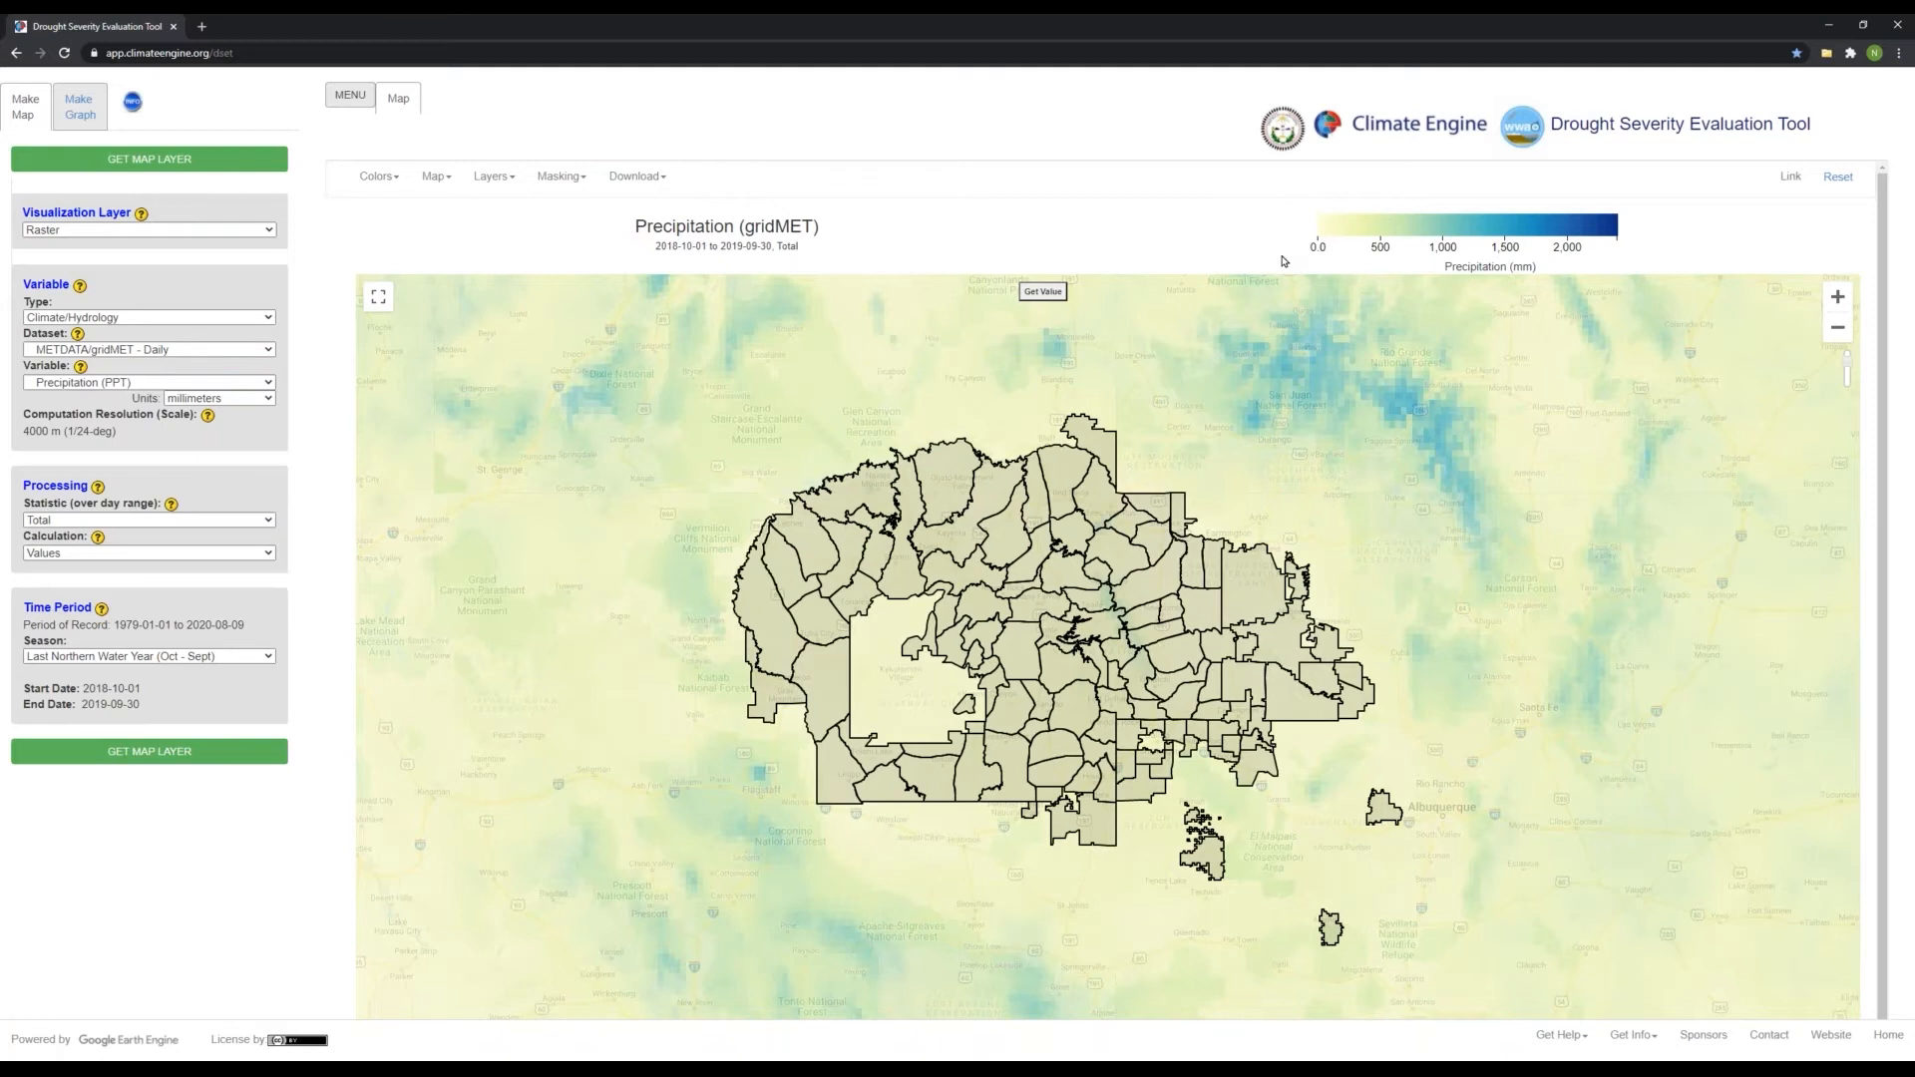
Raise the precipitation layer's opacity, and lower it again so the base map shows through
mouse_move(1847, 359)
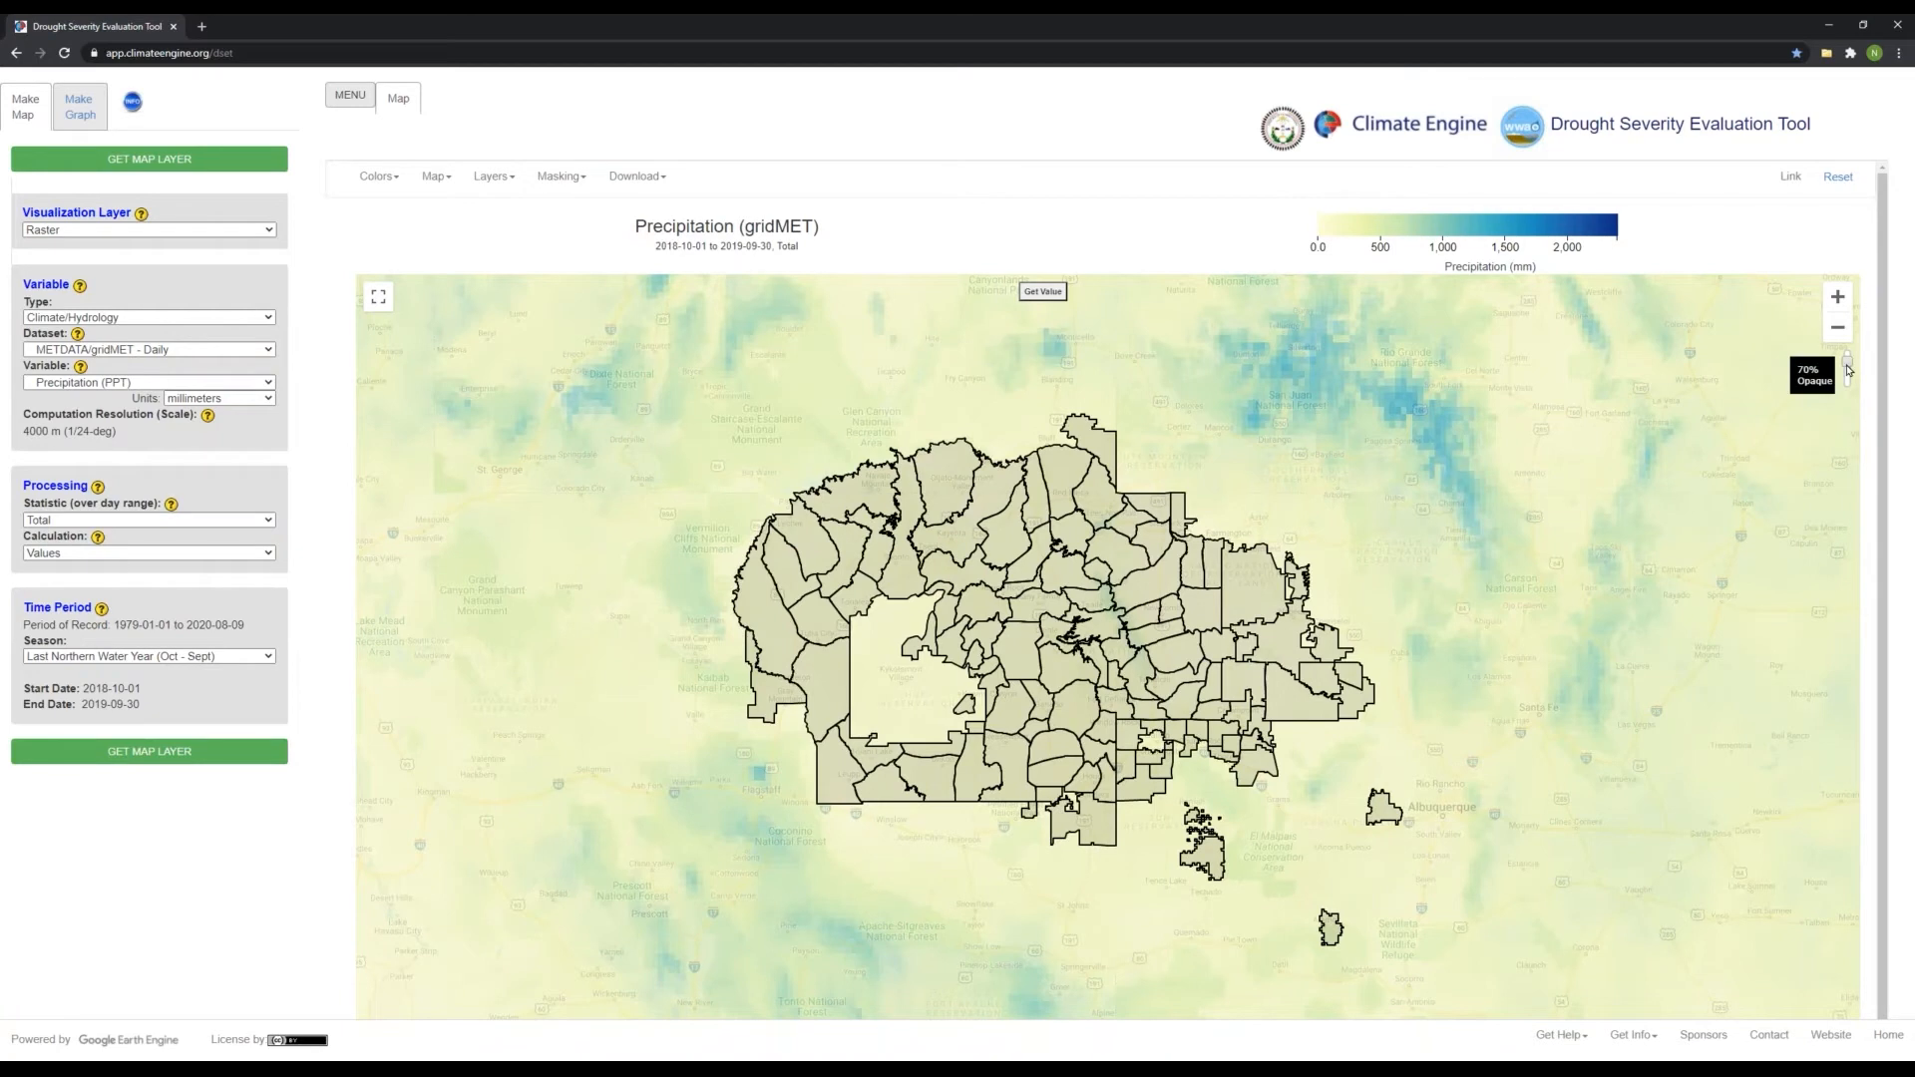
mouse_move(1848, 373)
mouse_down()
mouse_move(1841, 388)
mouse_move(1831, 344)
mouse_up()
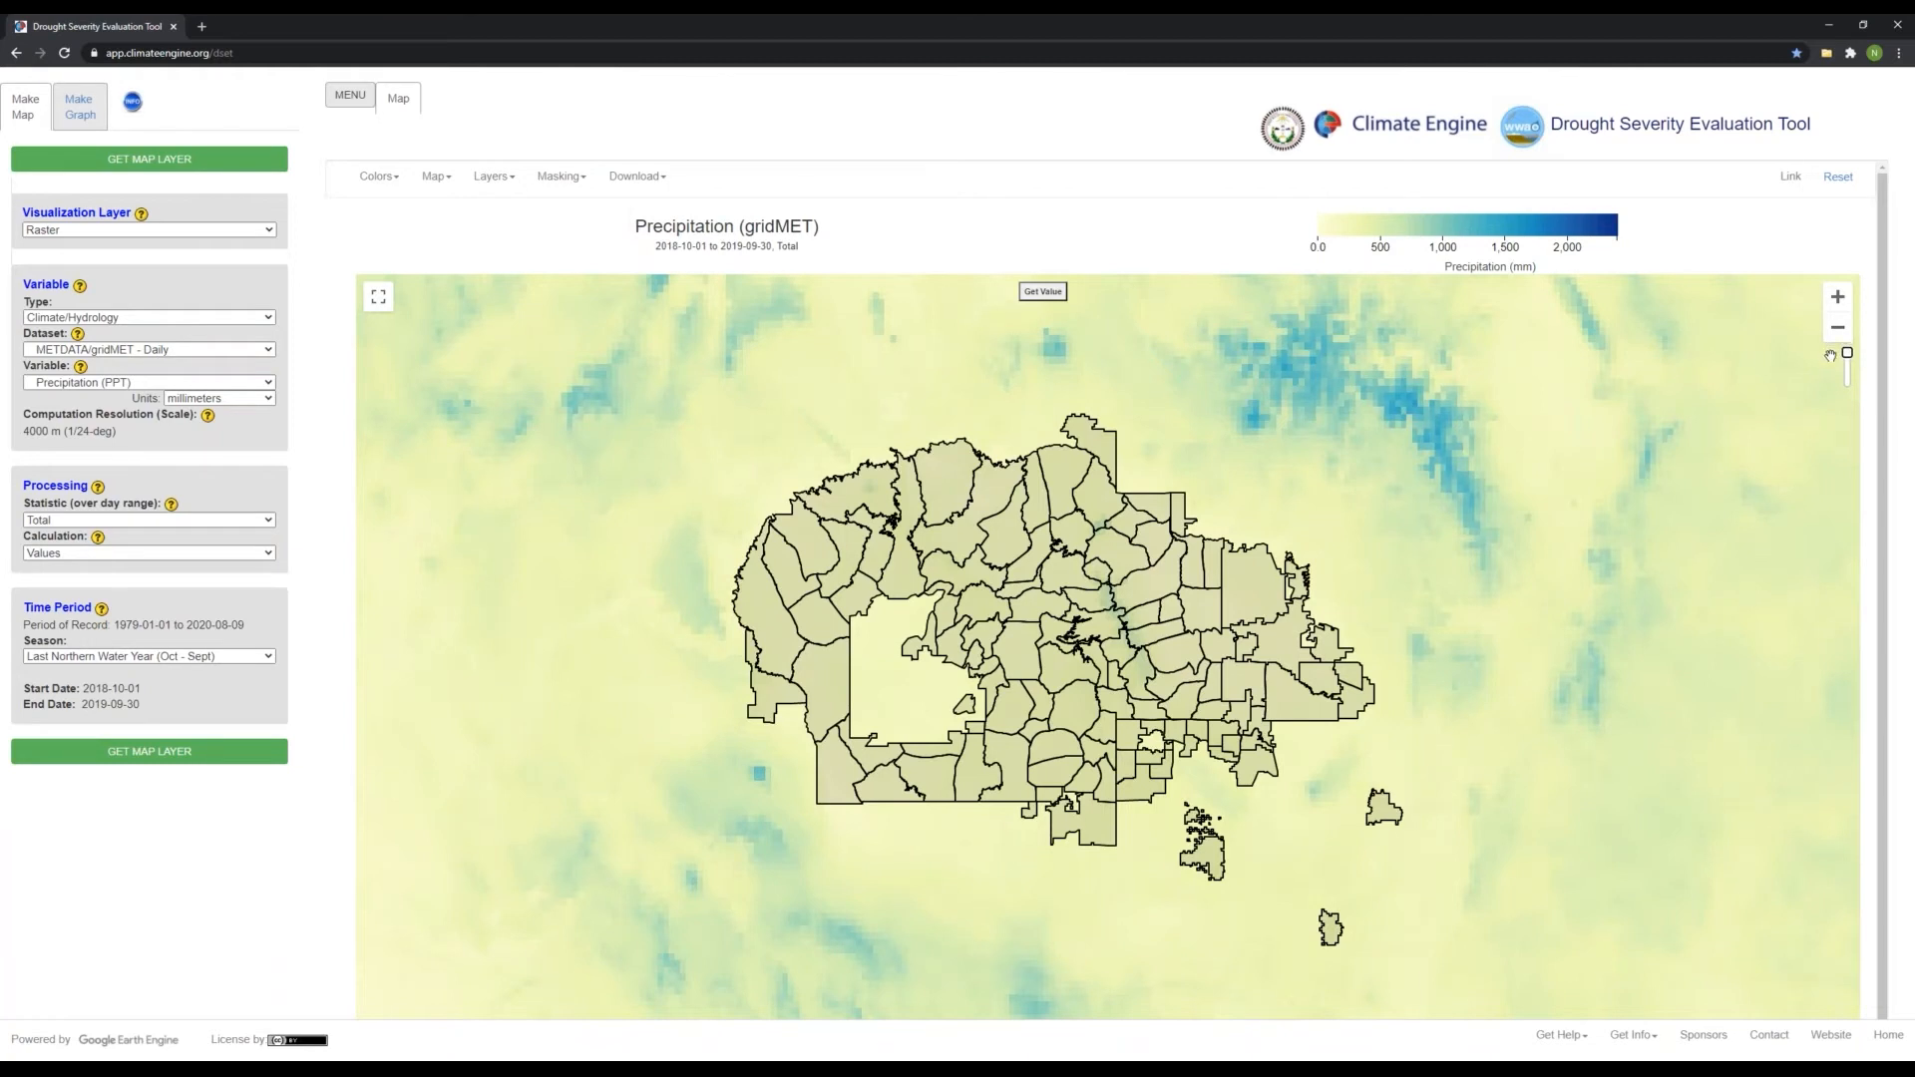
drag(1832, 355, 1833, 362)
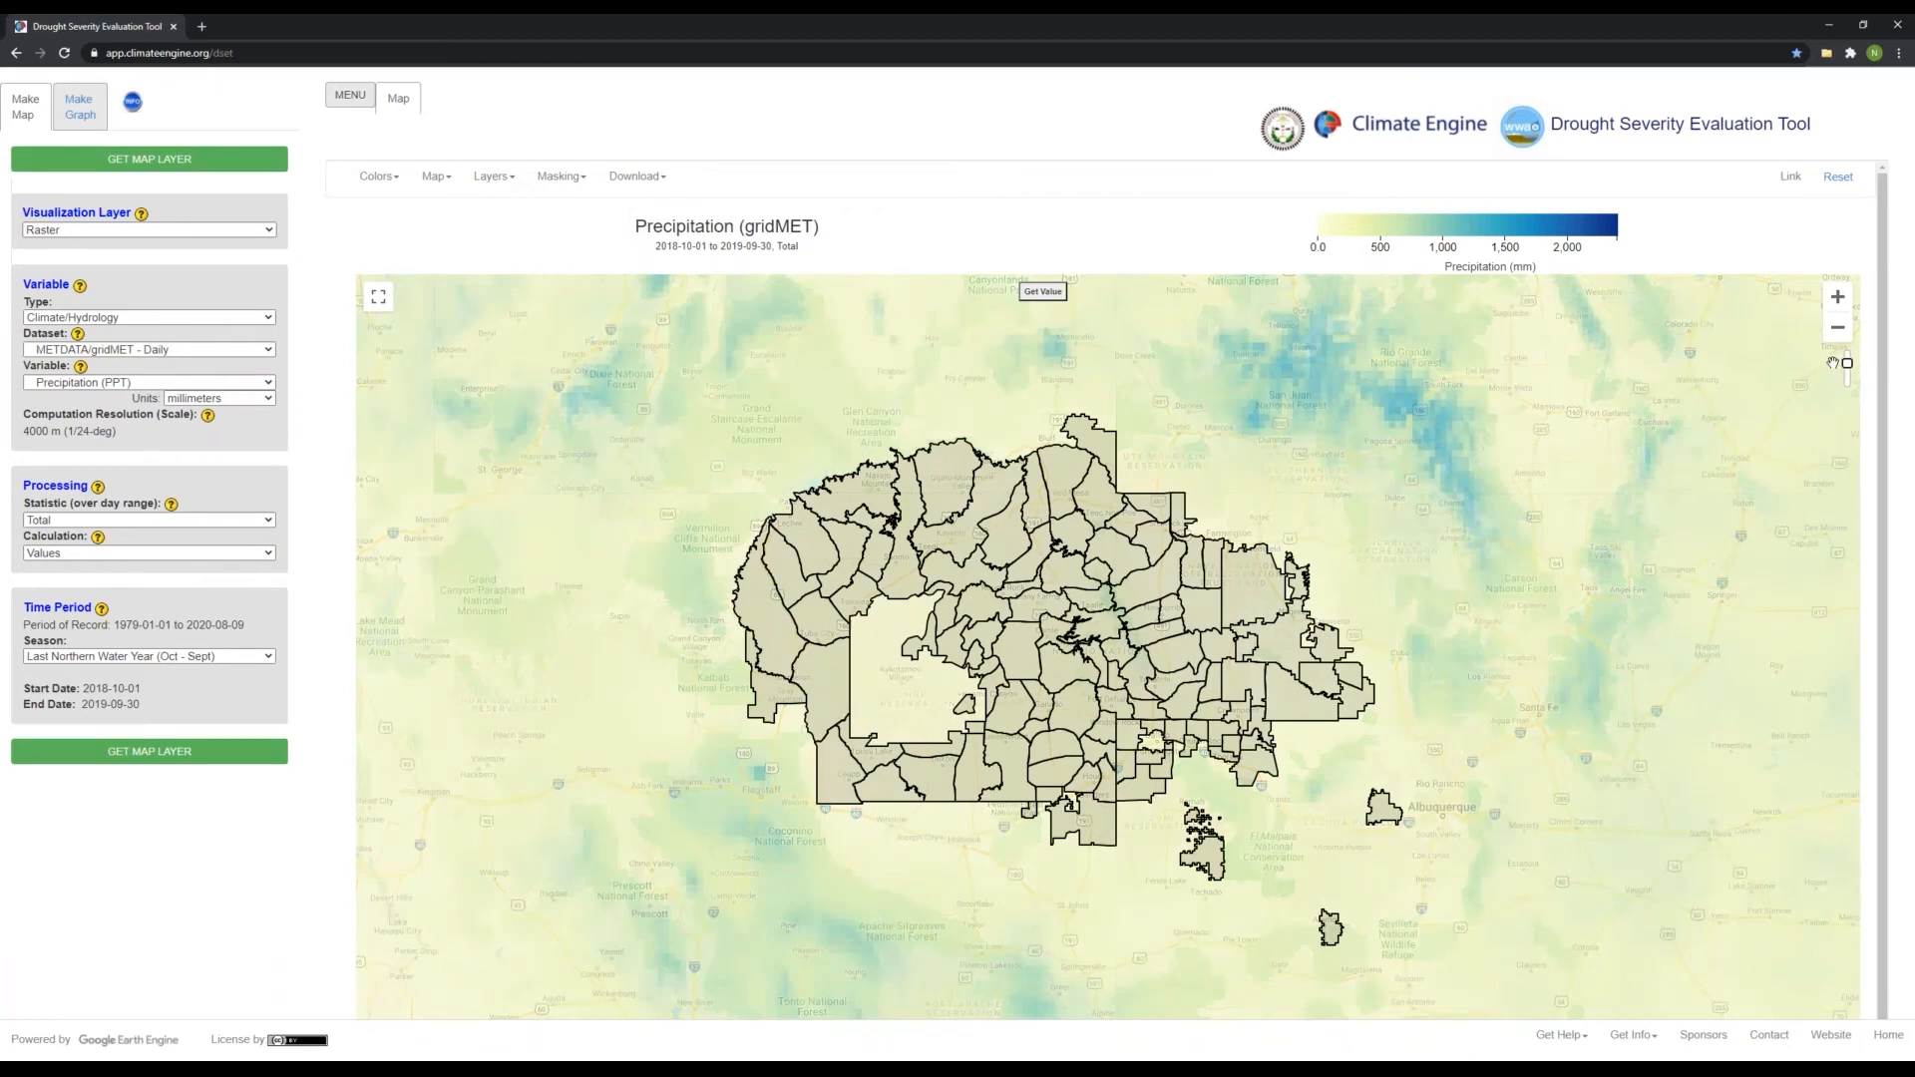
mouse_move(1847, 371)
Place a value marker within the Navajo Nation chapters and move it to about latitude 36.3217, longitude -109.7256
click(1047, 299)
click(1107, 673)
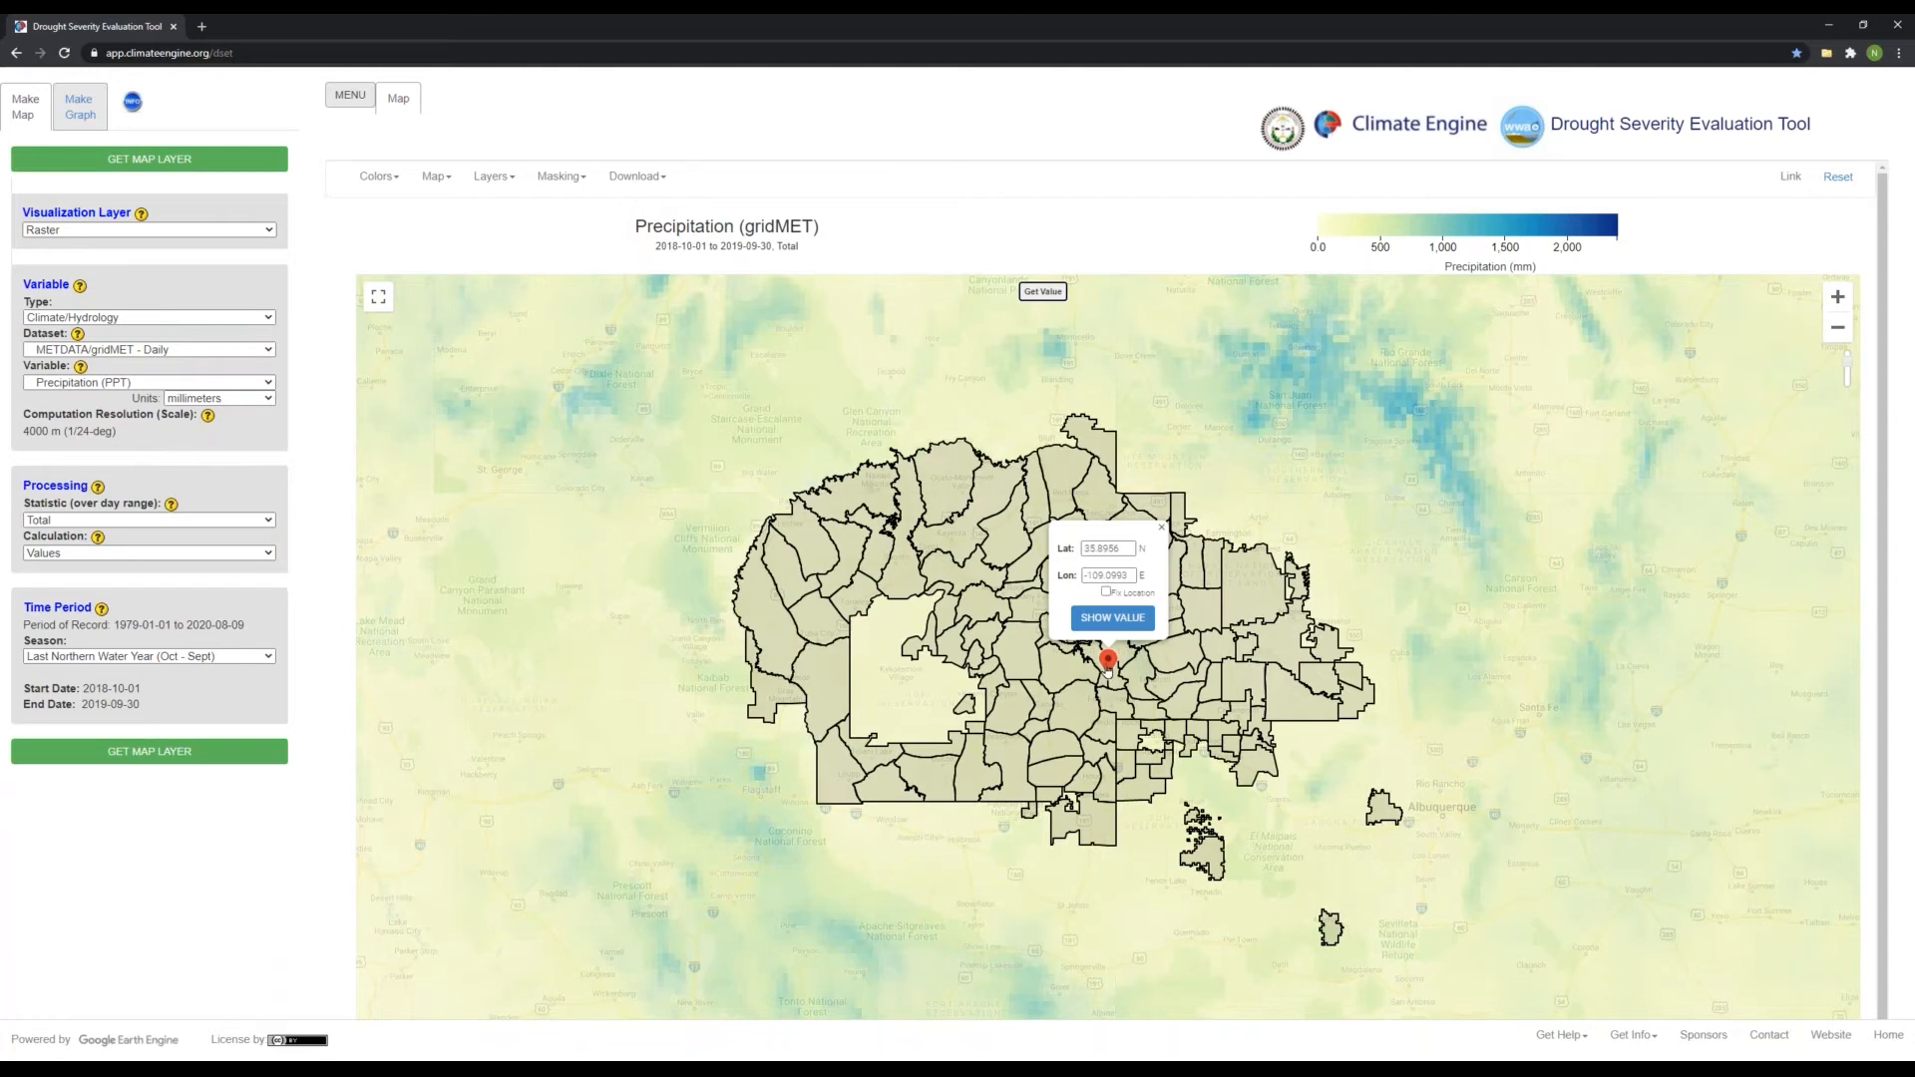
mouse_move(1107, 671)
mouse_down()
mouse_move(1015, 691)
mouse_move(1061, 654)
mouse_move(1011, 650)
mouse_move(1112, 614)
mouse_move(1017, 591)
mouse_up()
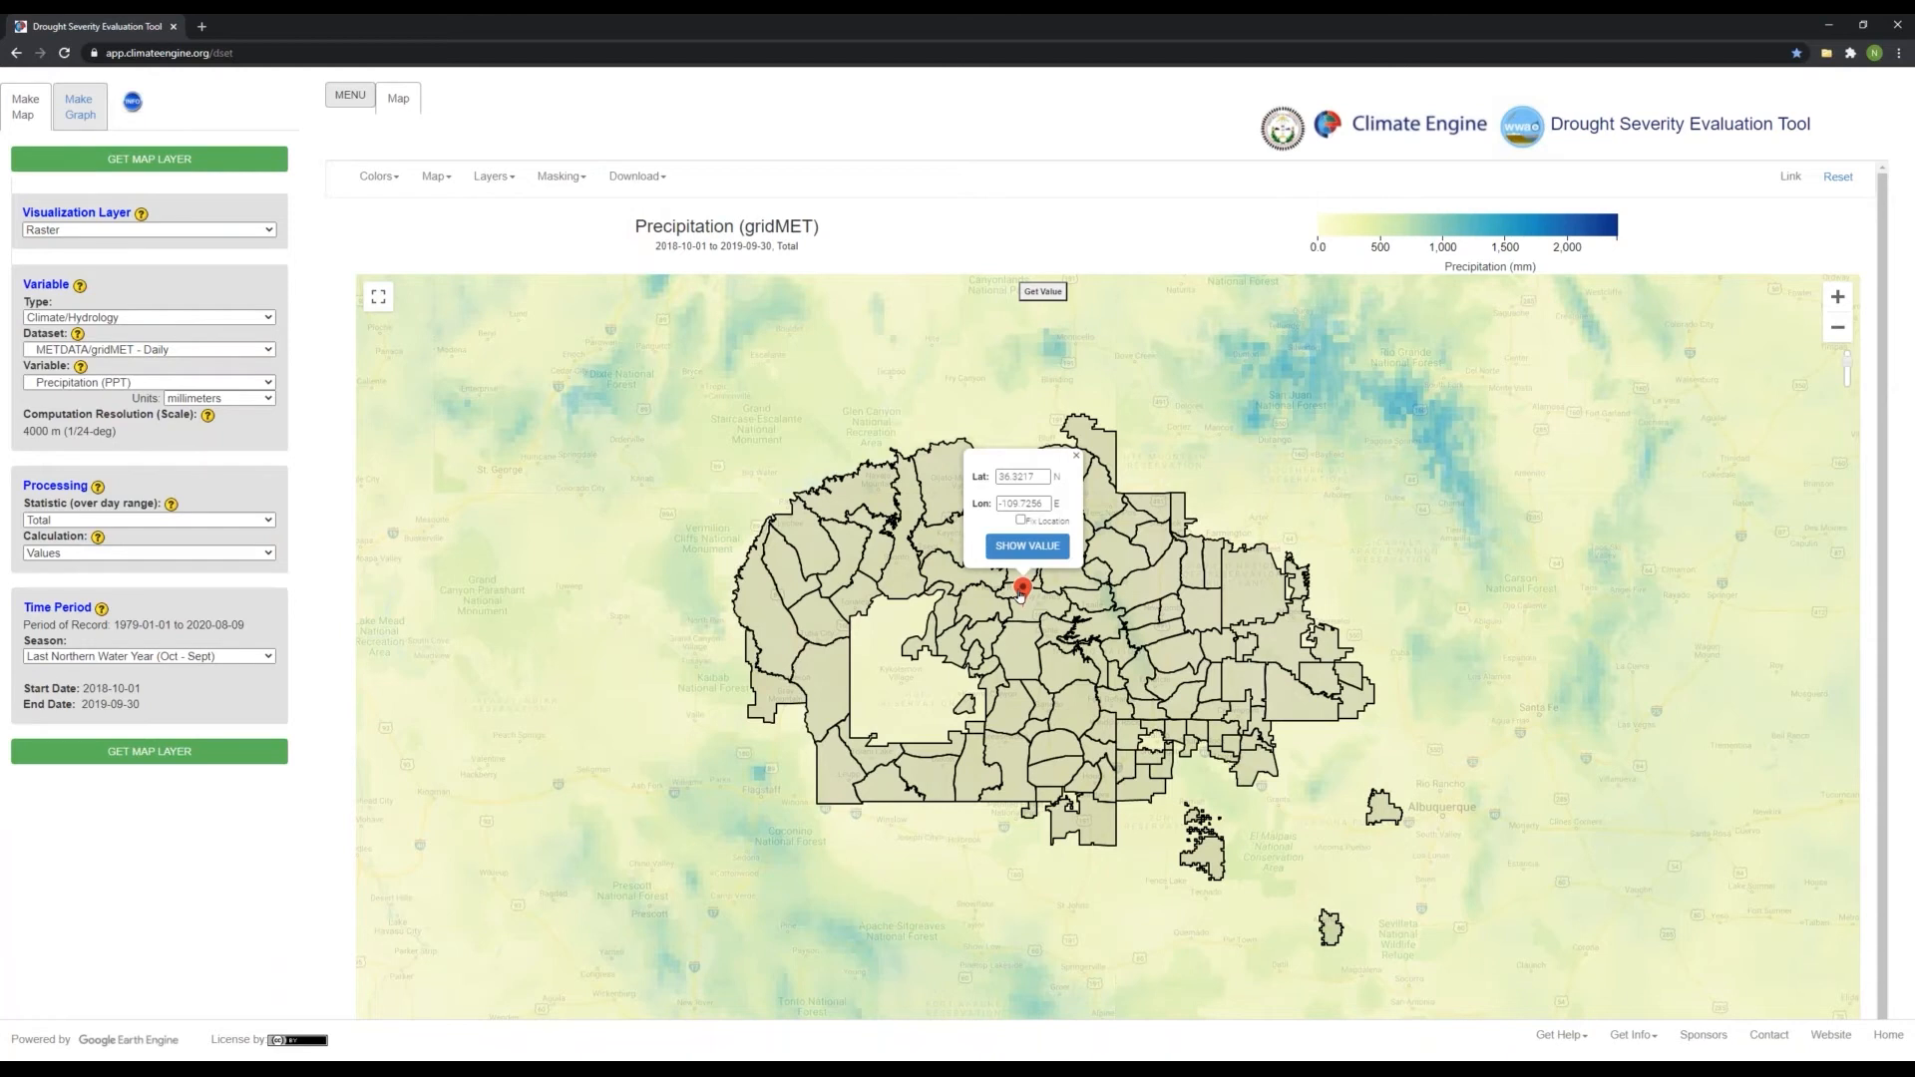
Close the value marker and identify several chapters by name on the map, including Oljato, Dennehotso and Tselani
click(1076, 456)
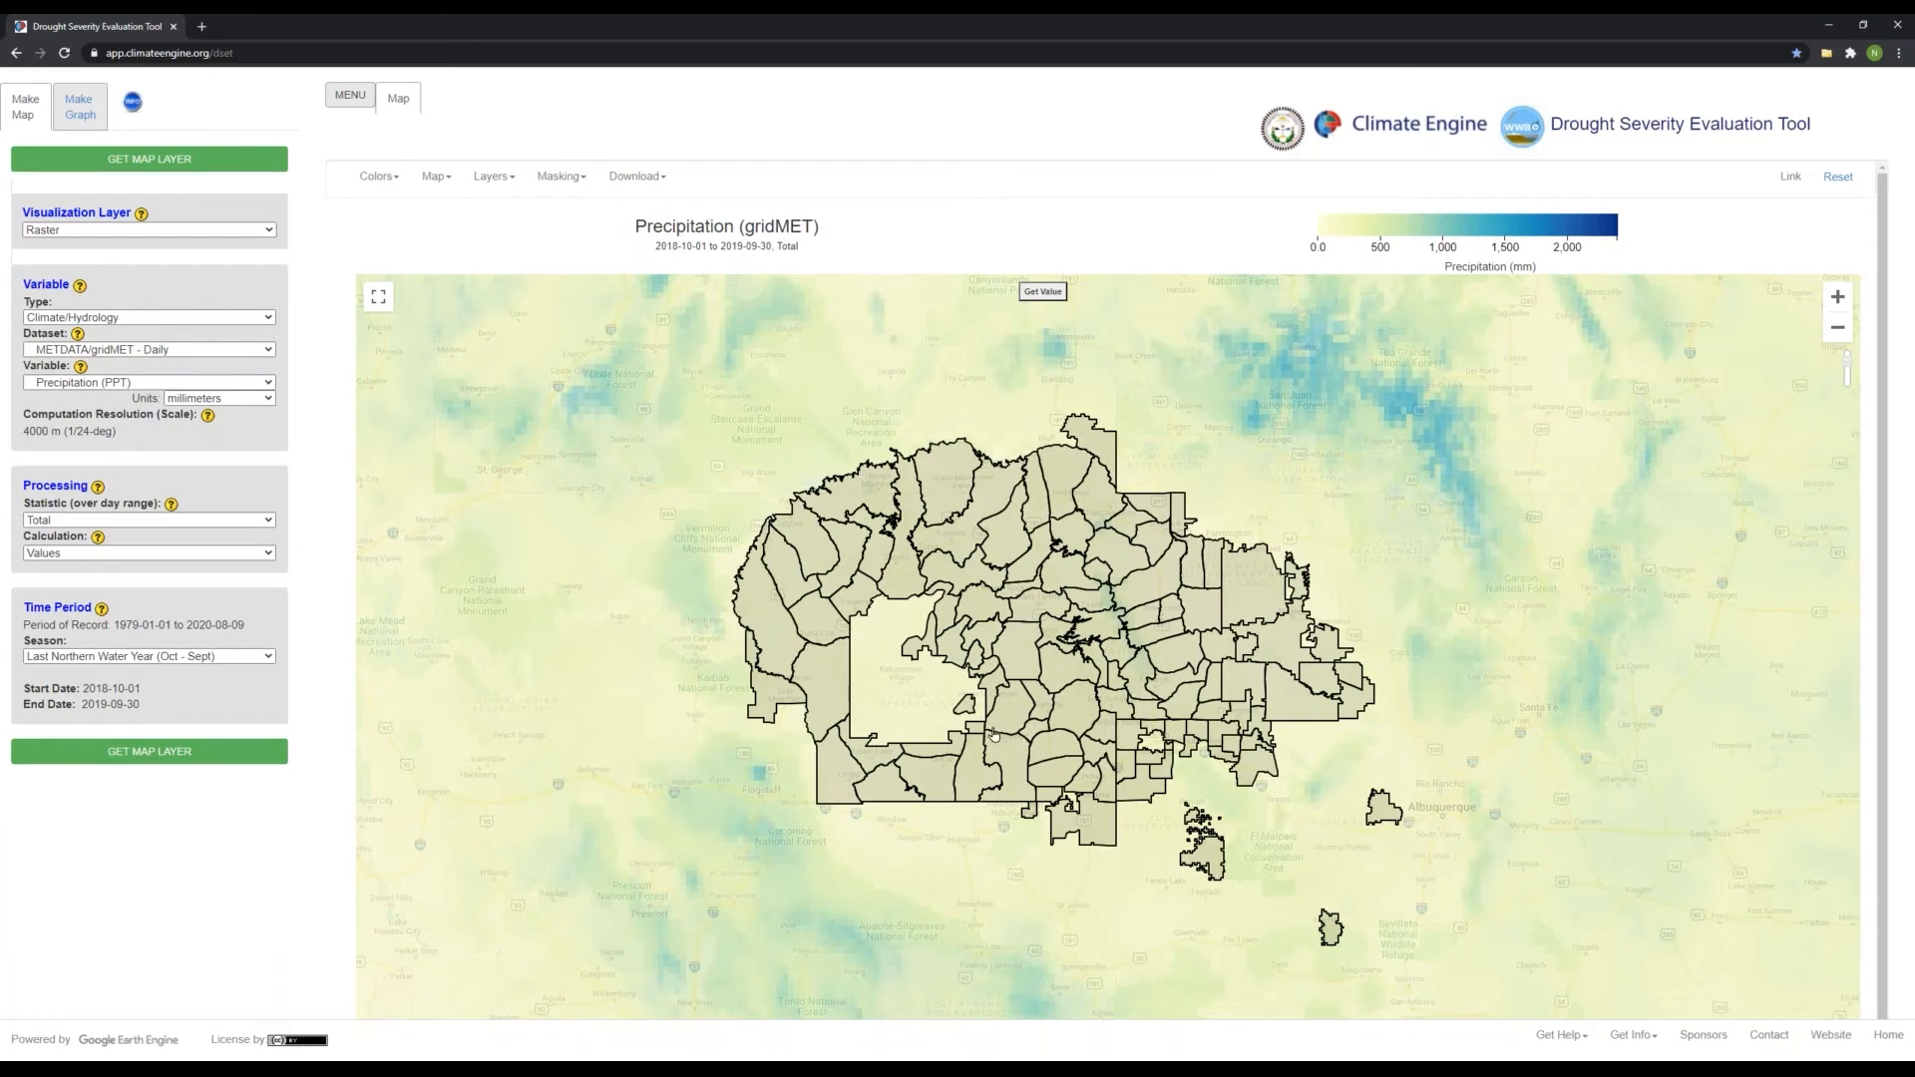
click(938, 494)
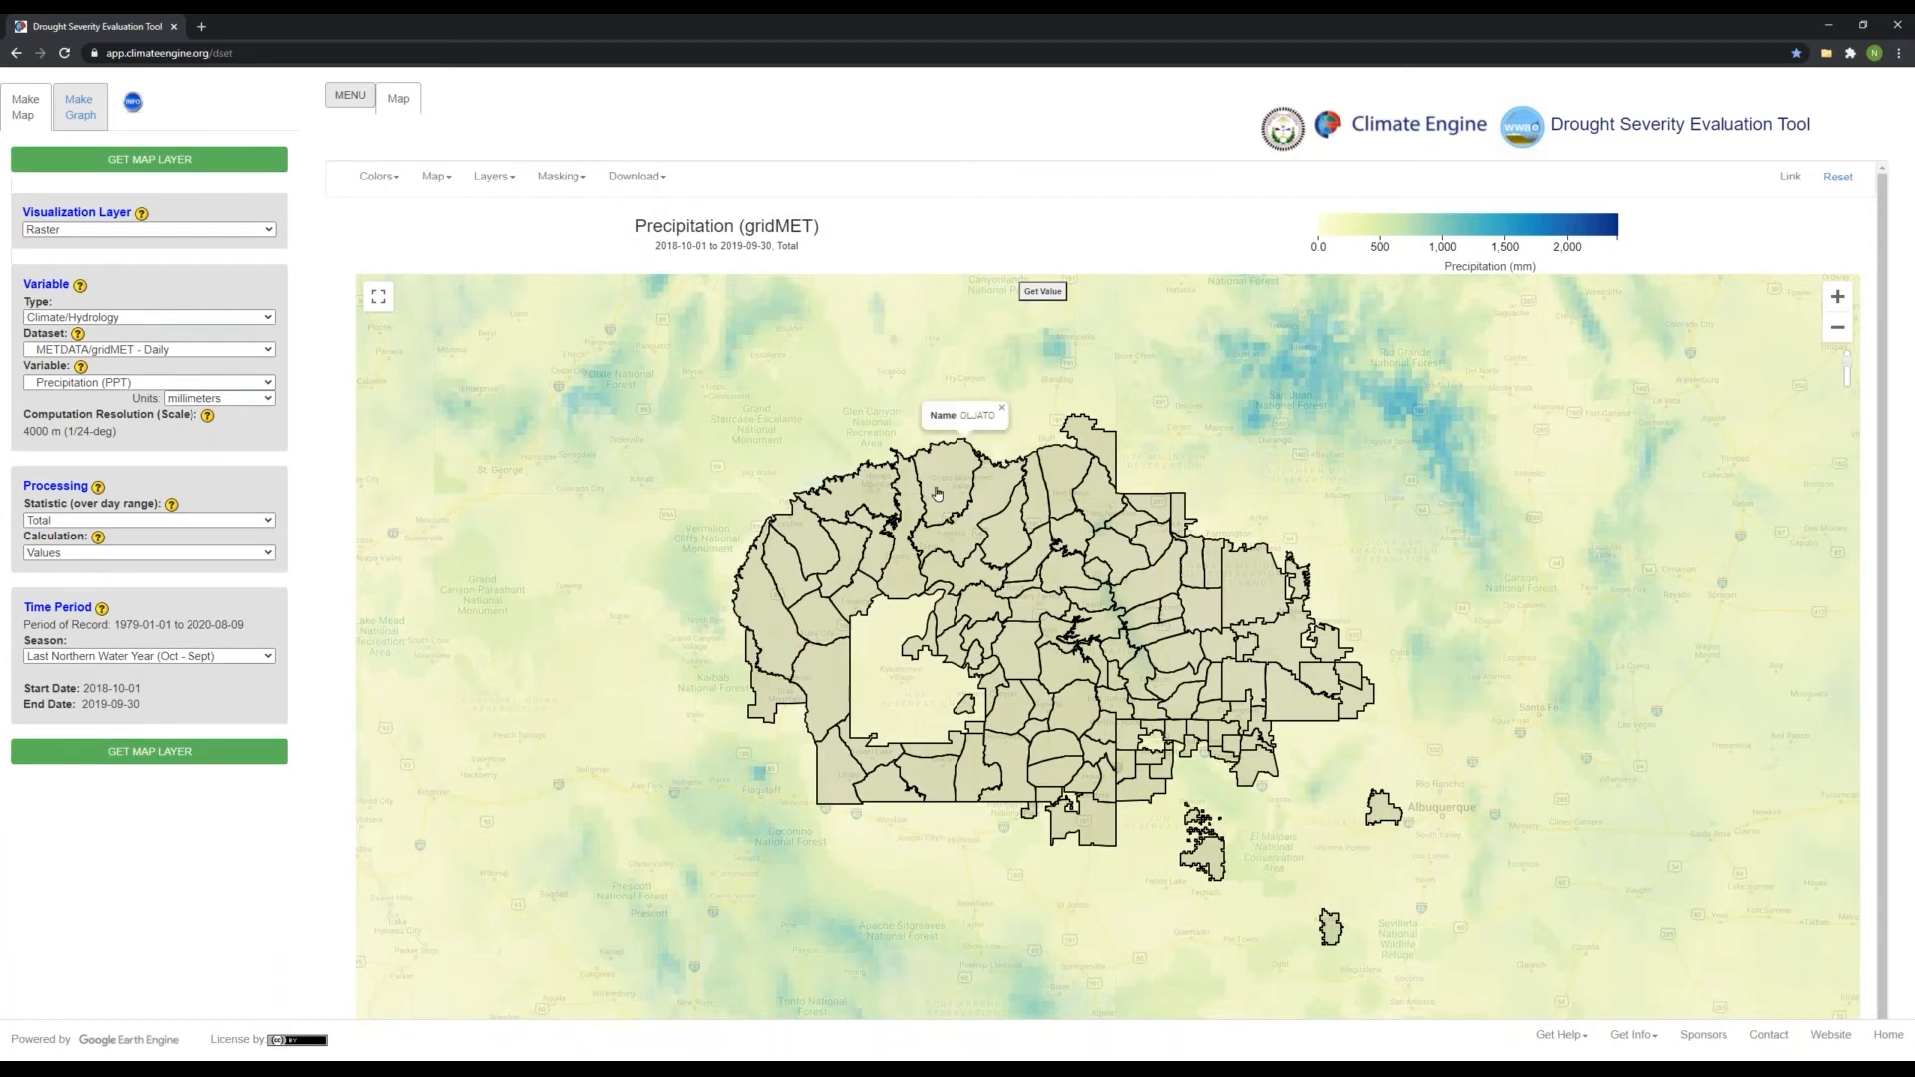
click(1003, 409)
click(979, 461)
click(1015, 424)
click(1055, 472)
click(1106, 418)
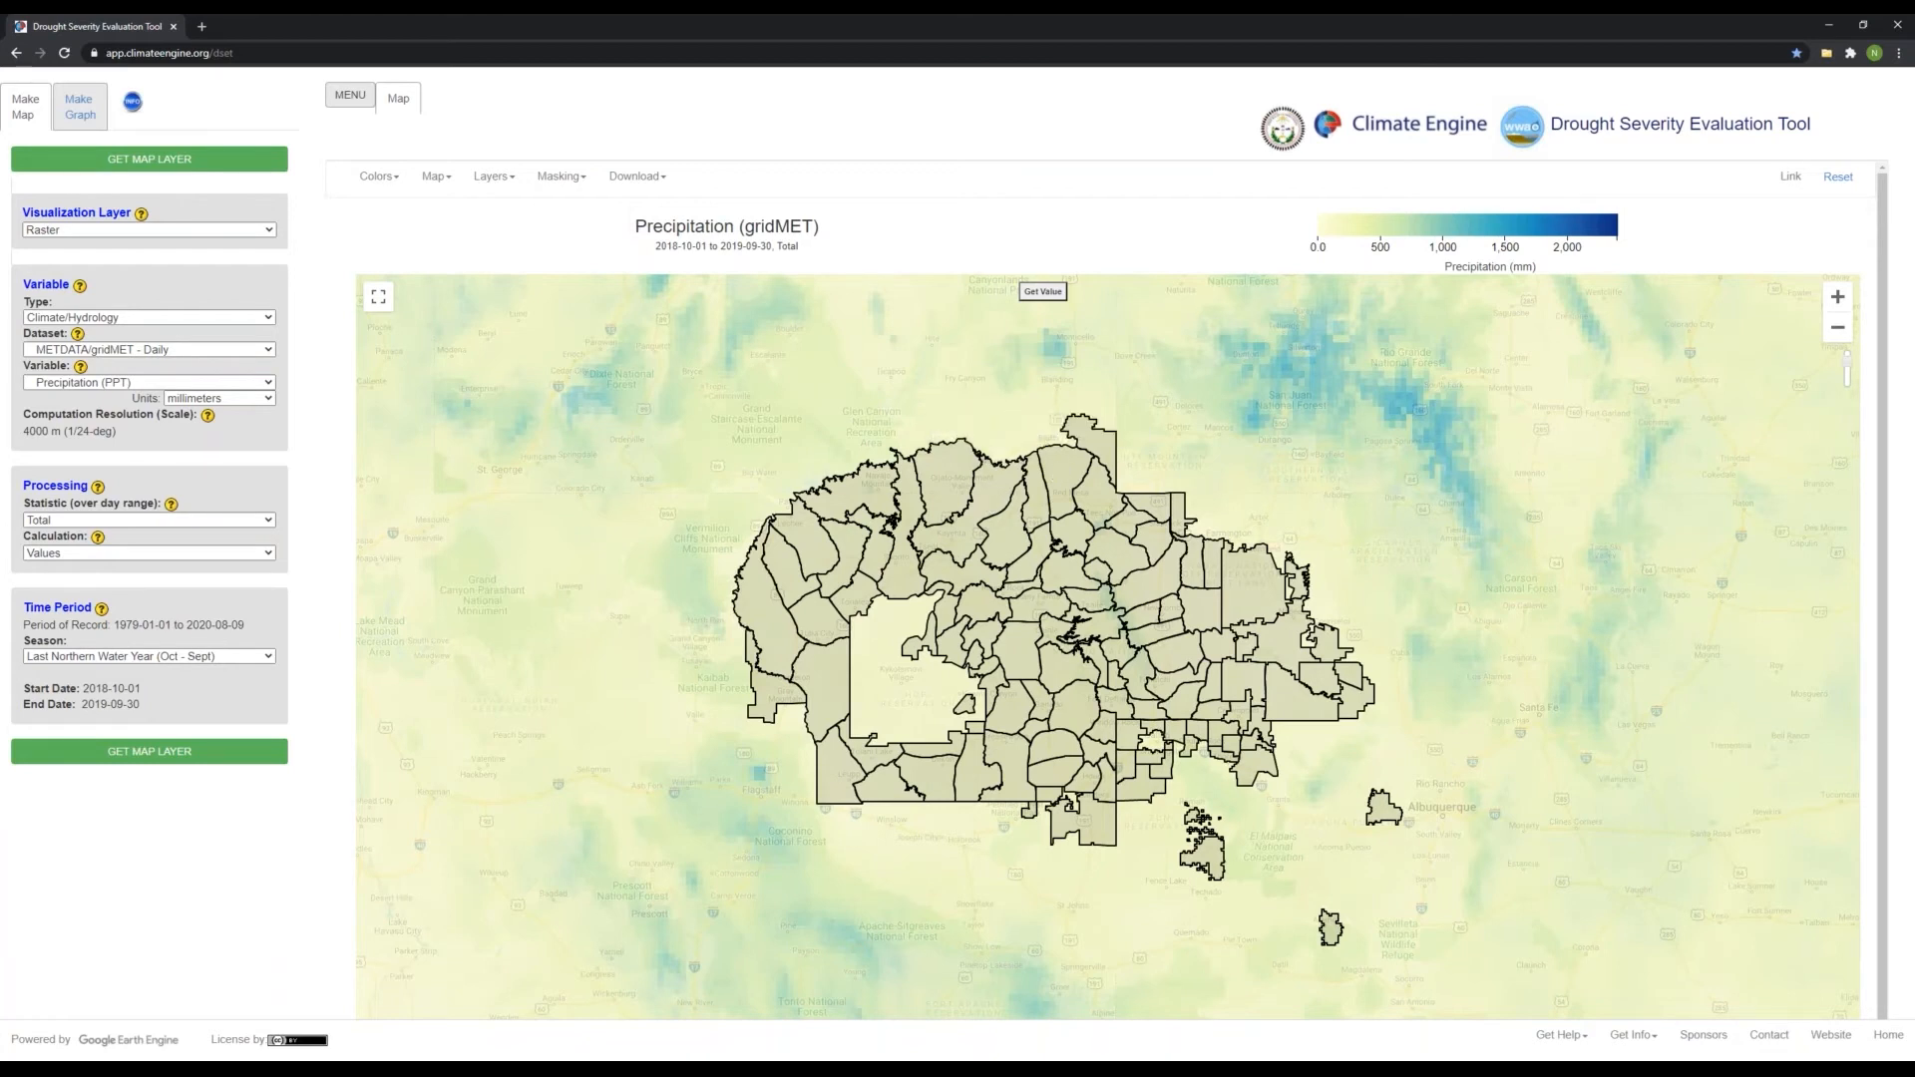
click(1009, 542)
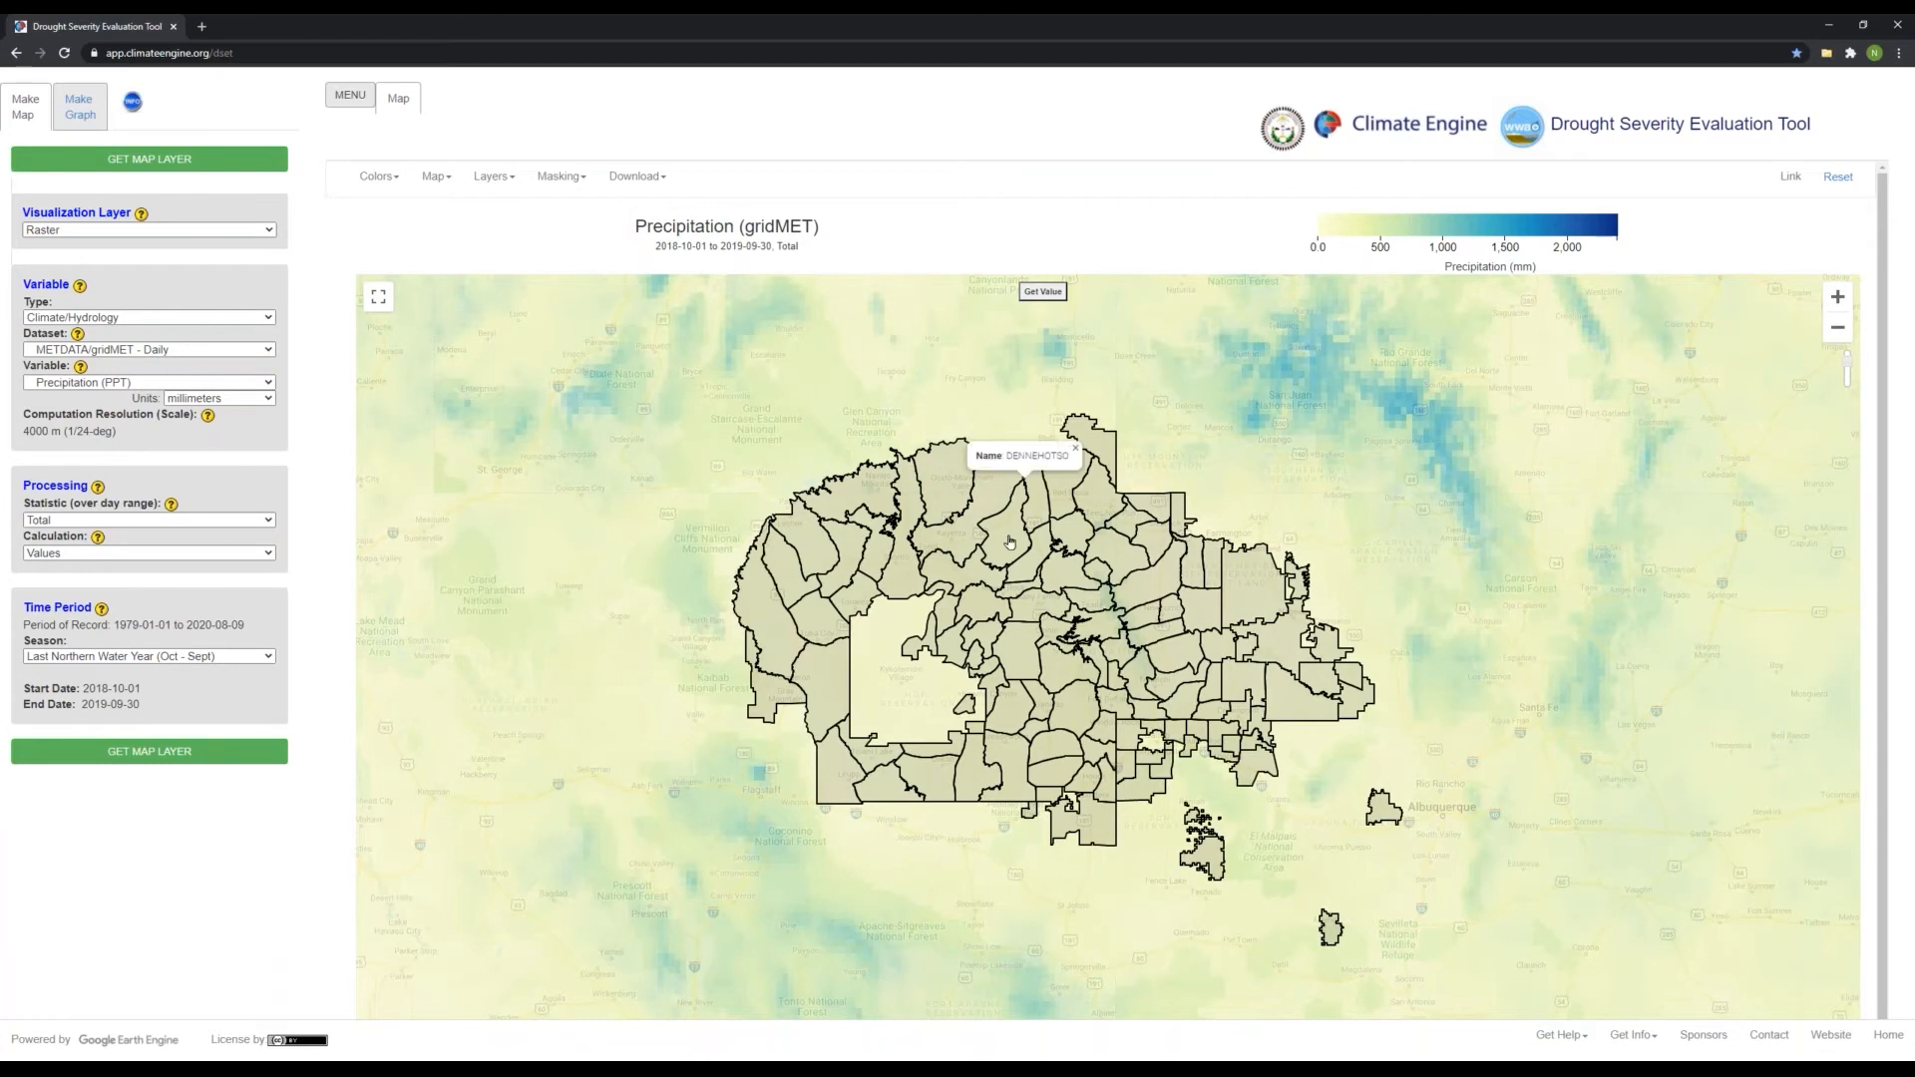
click(1075, 452)
click(1090, 446)
click(1121, 391)
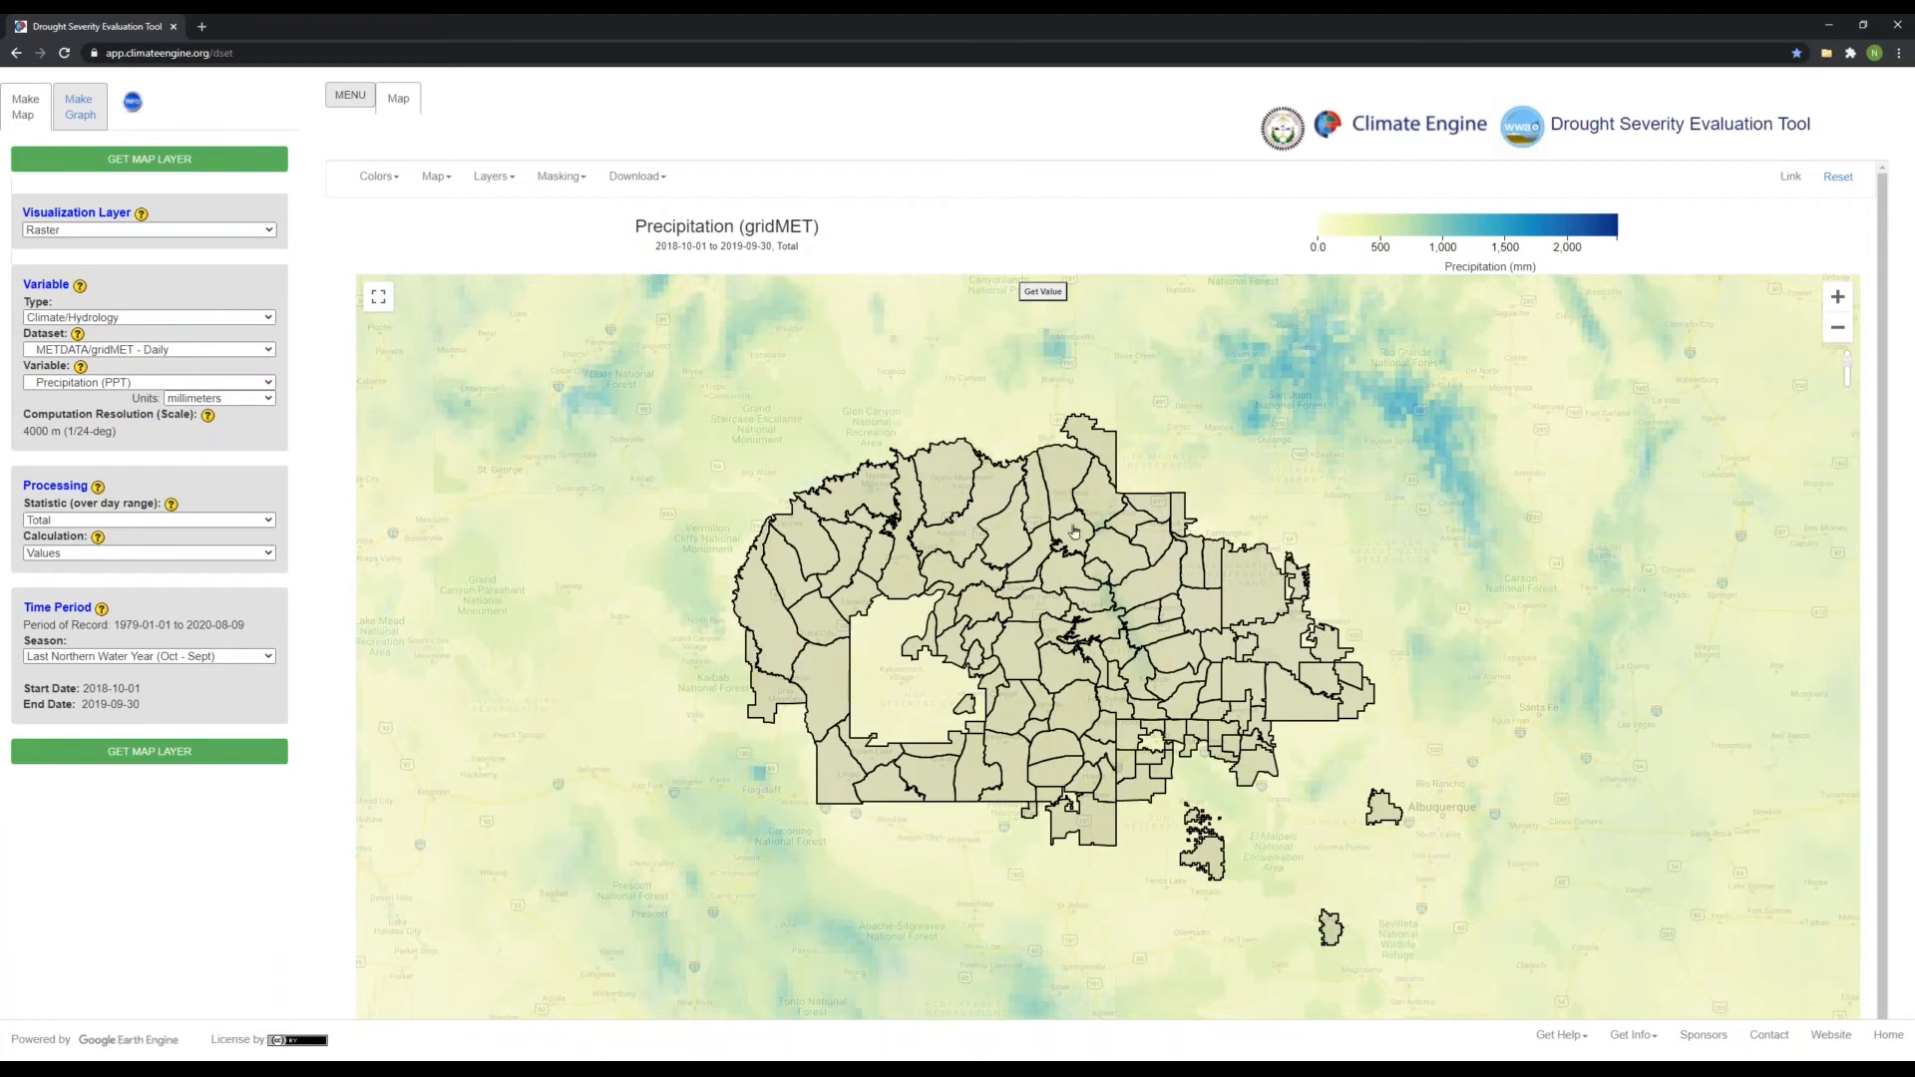
click(1017, 657)
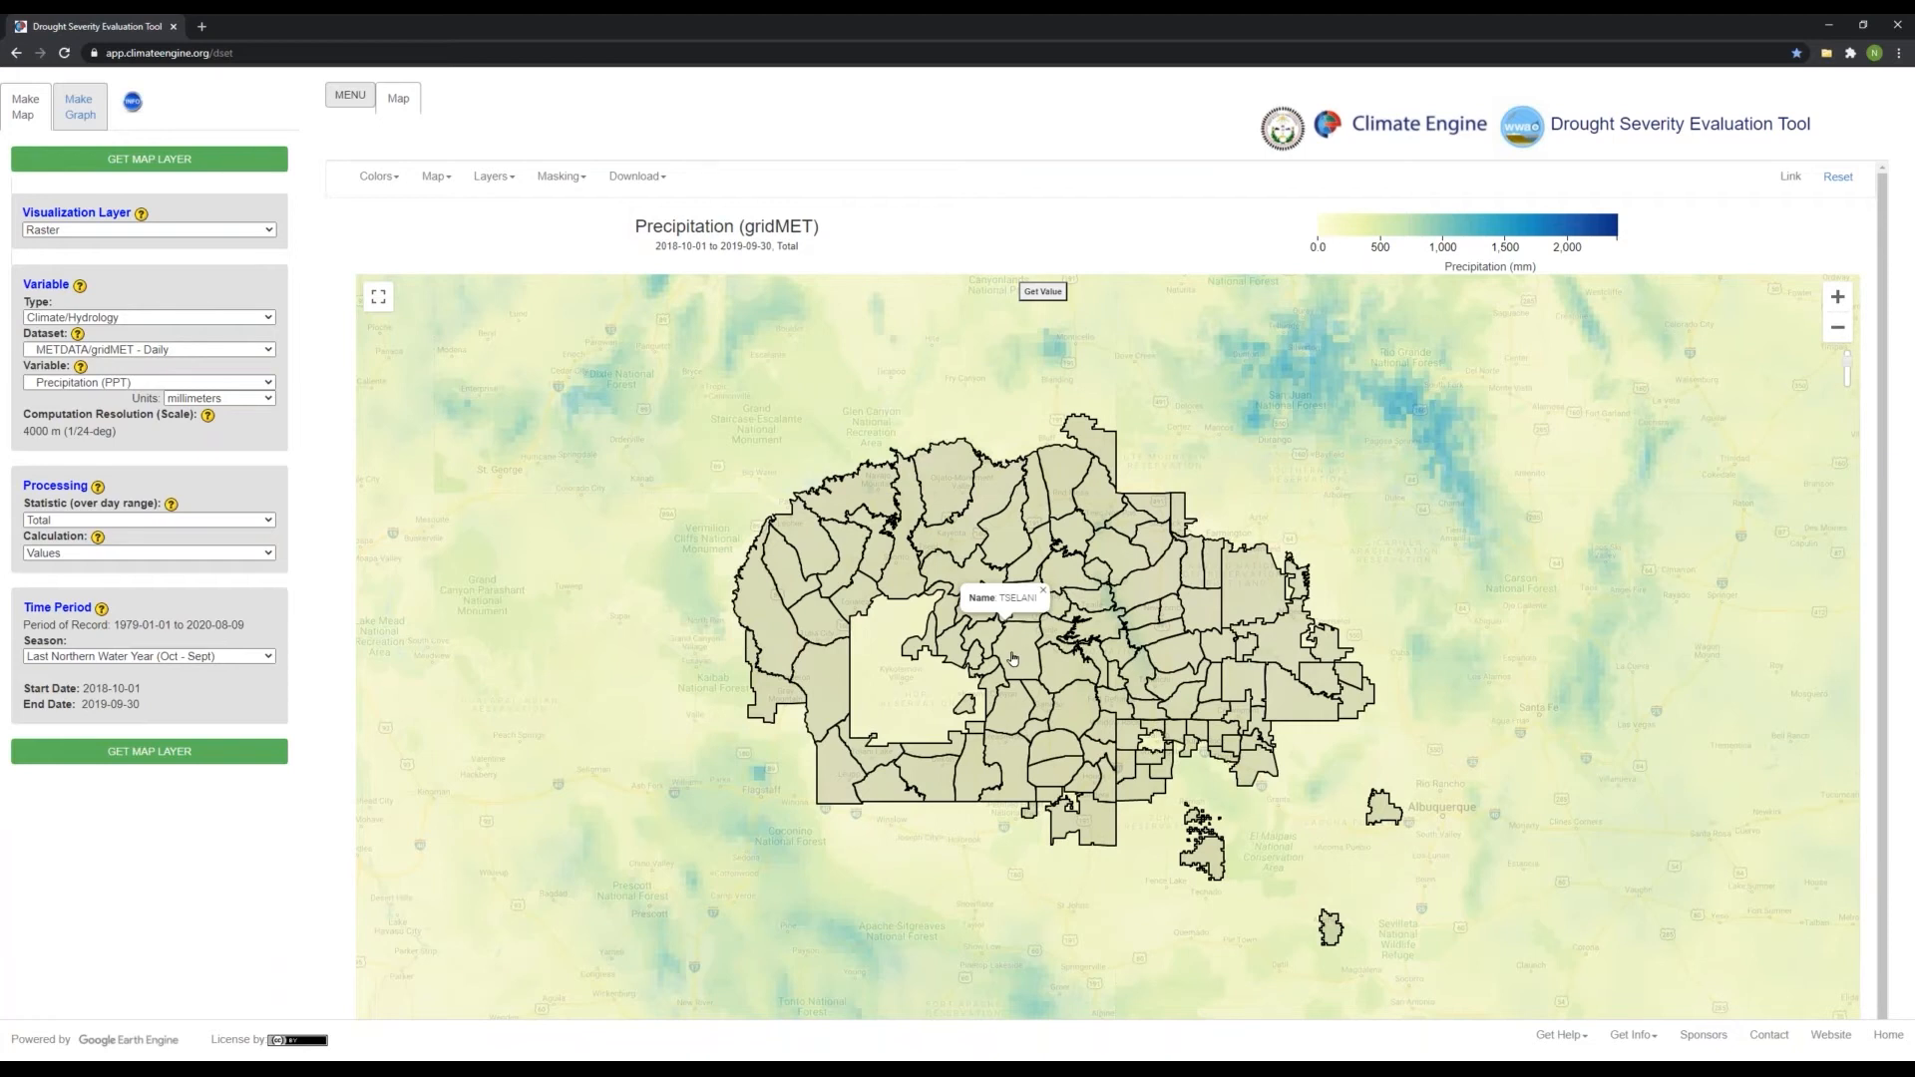
Query total precipitation in the Tselani chapter at about 36.0912, -109.7585 and again slightly south at about 36.0379, -109.7475
click(1048, 295)
mouse_move(1103, 656)
mouse_down()
mouse_move(1017, 646)
mouse_move(1012, 623)
mouse_up()
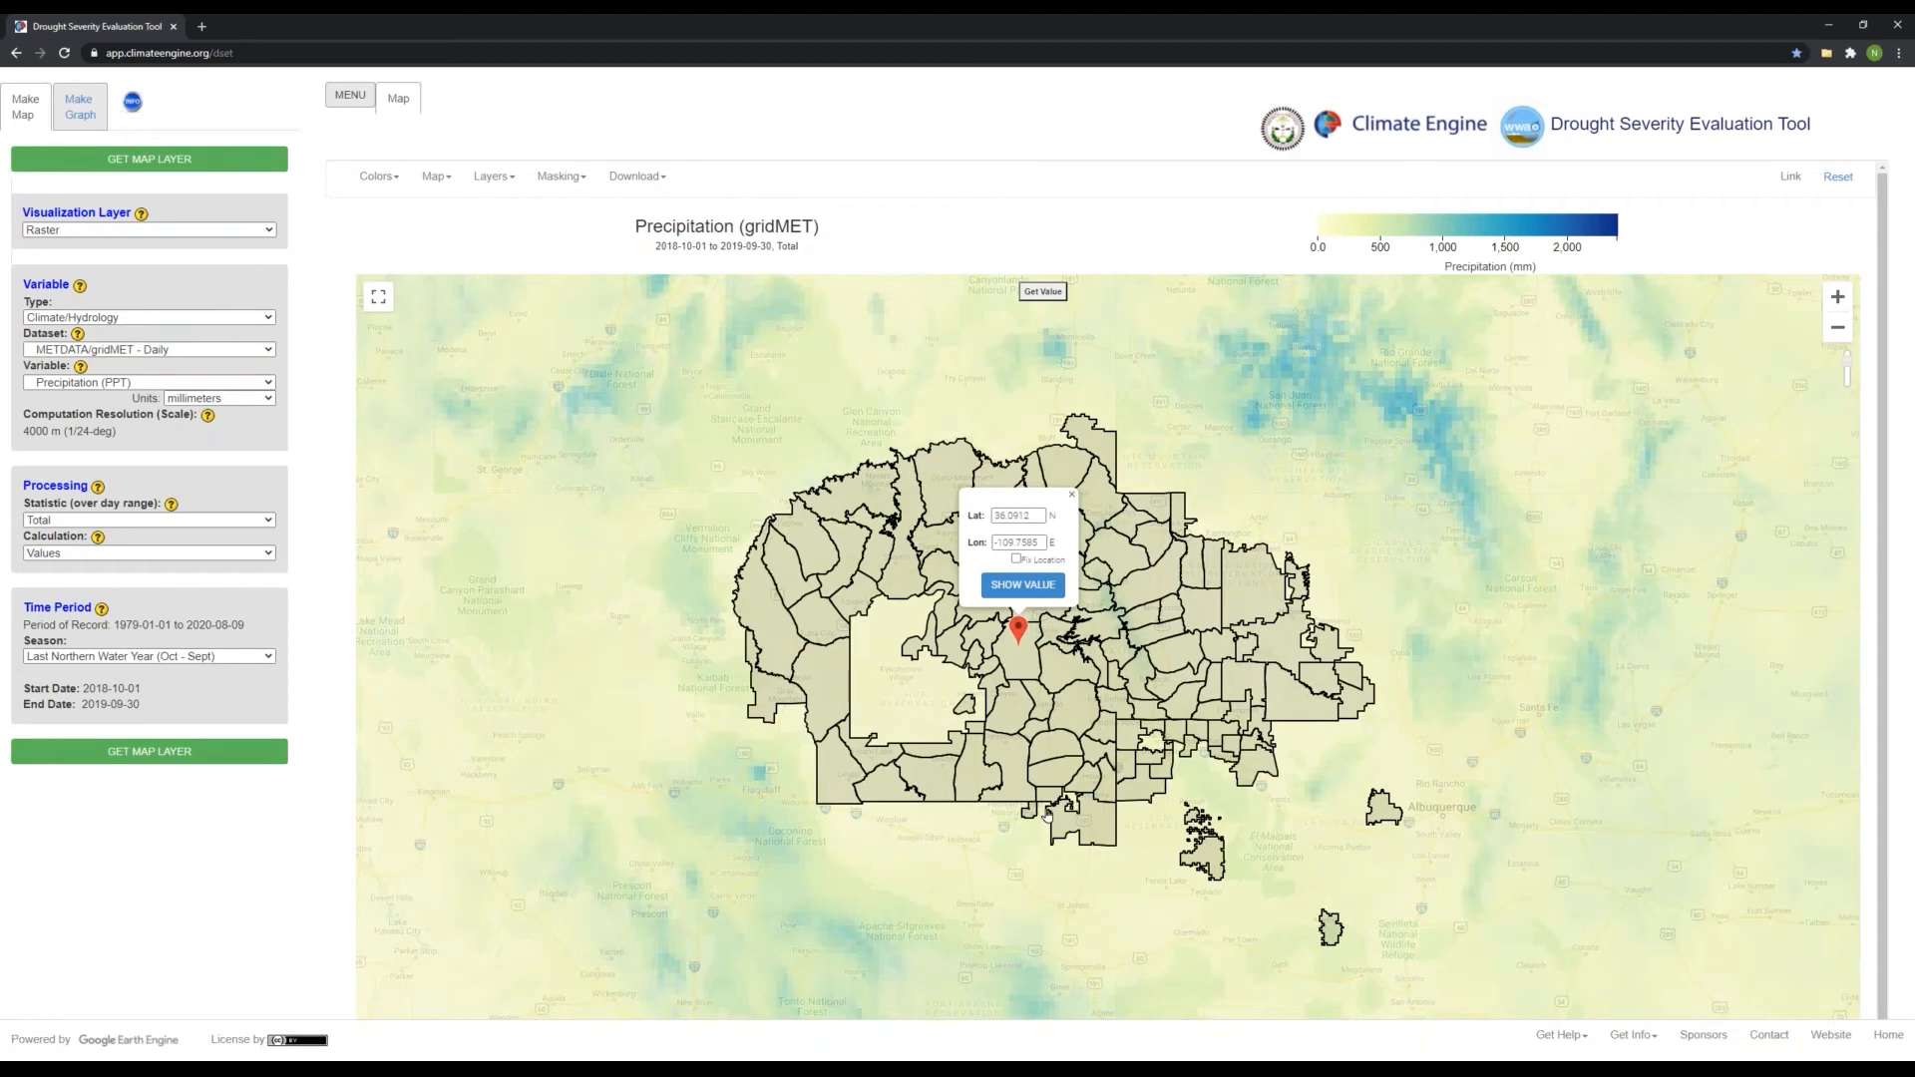
click(1014, 589)
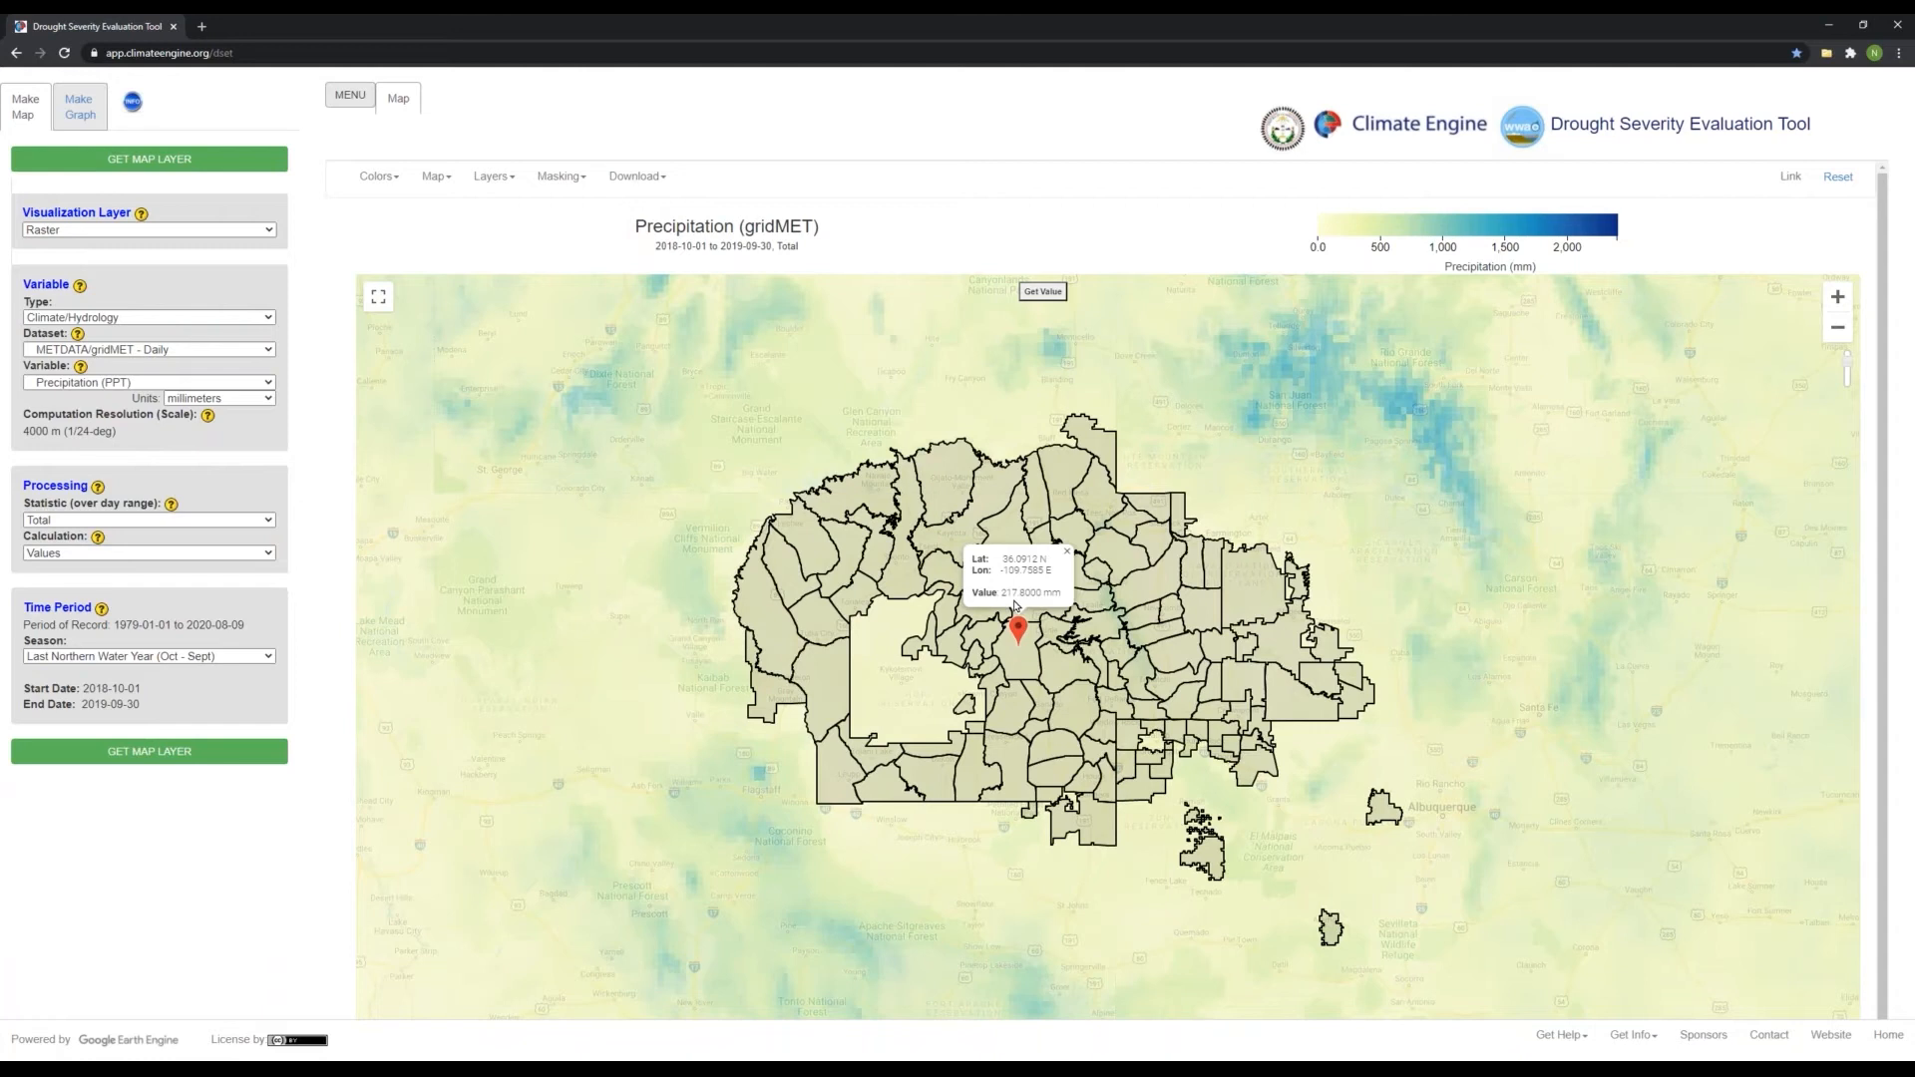
drag(1018, 629, 1019, 637)
click(1025, 594)
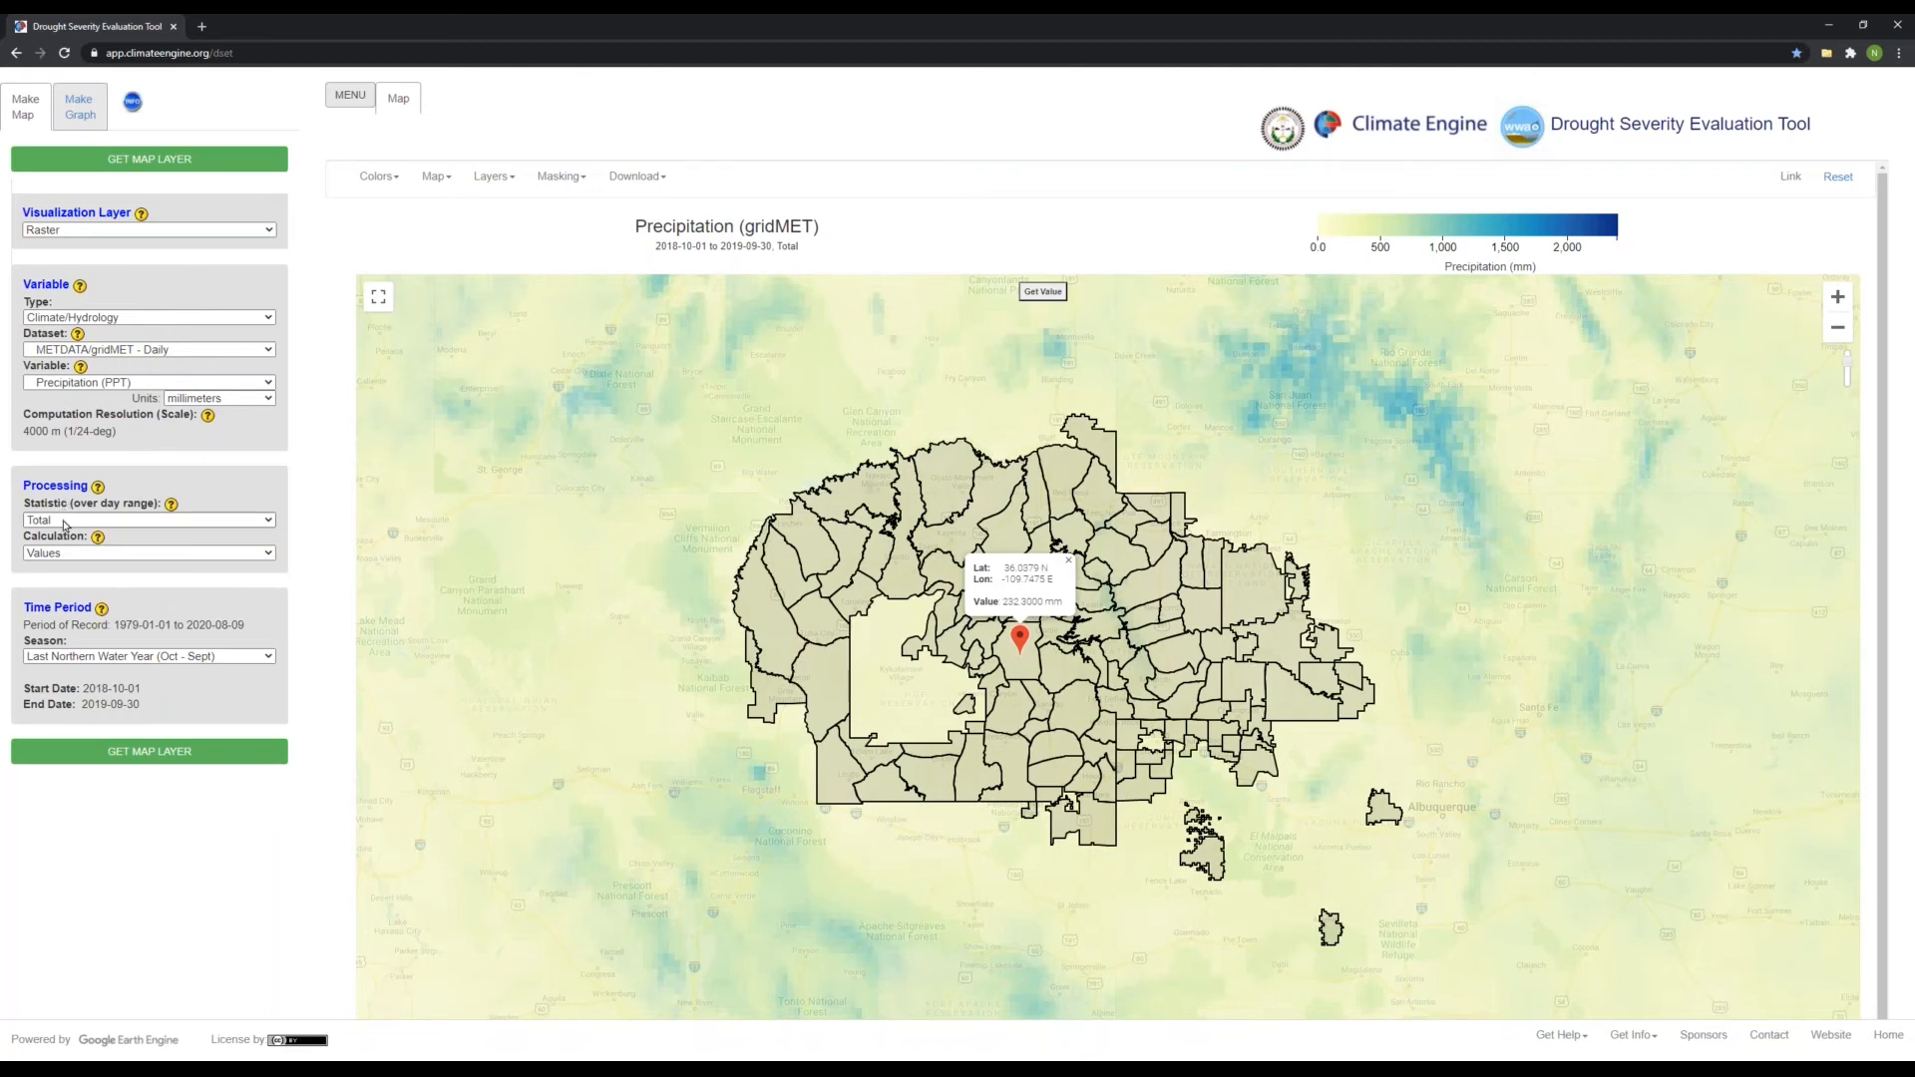
Review the available calculation options and read the help on how each calculation is defined
click(106, 554)
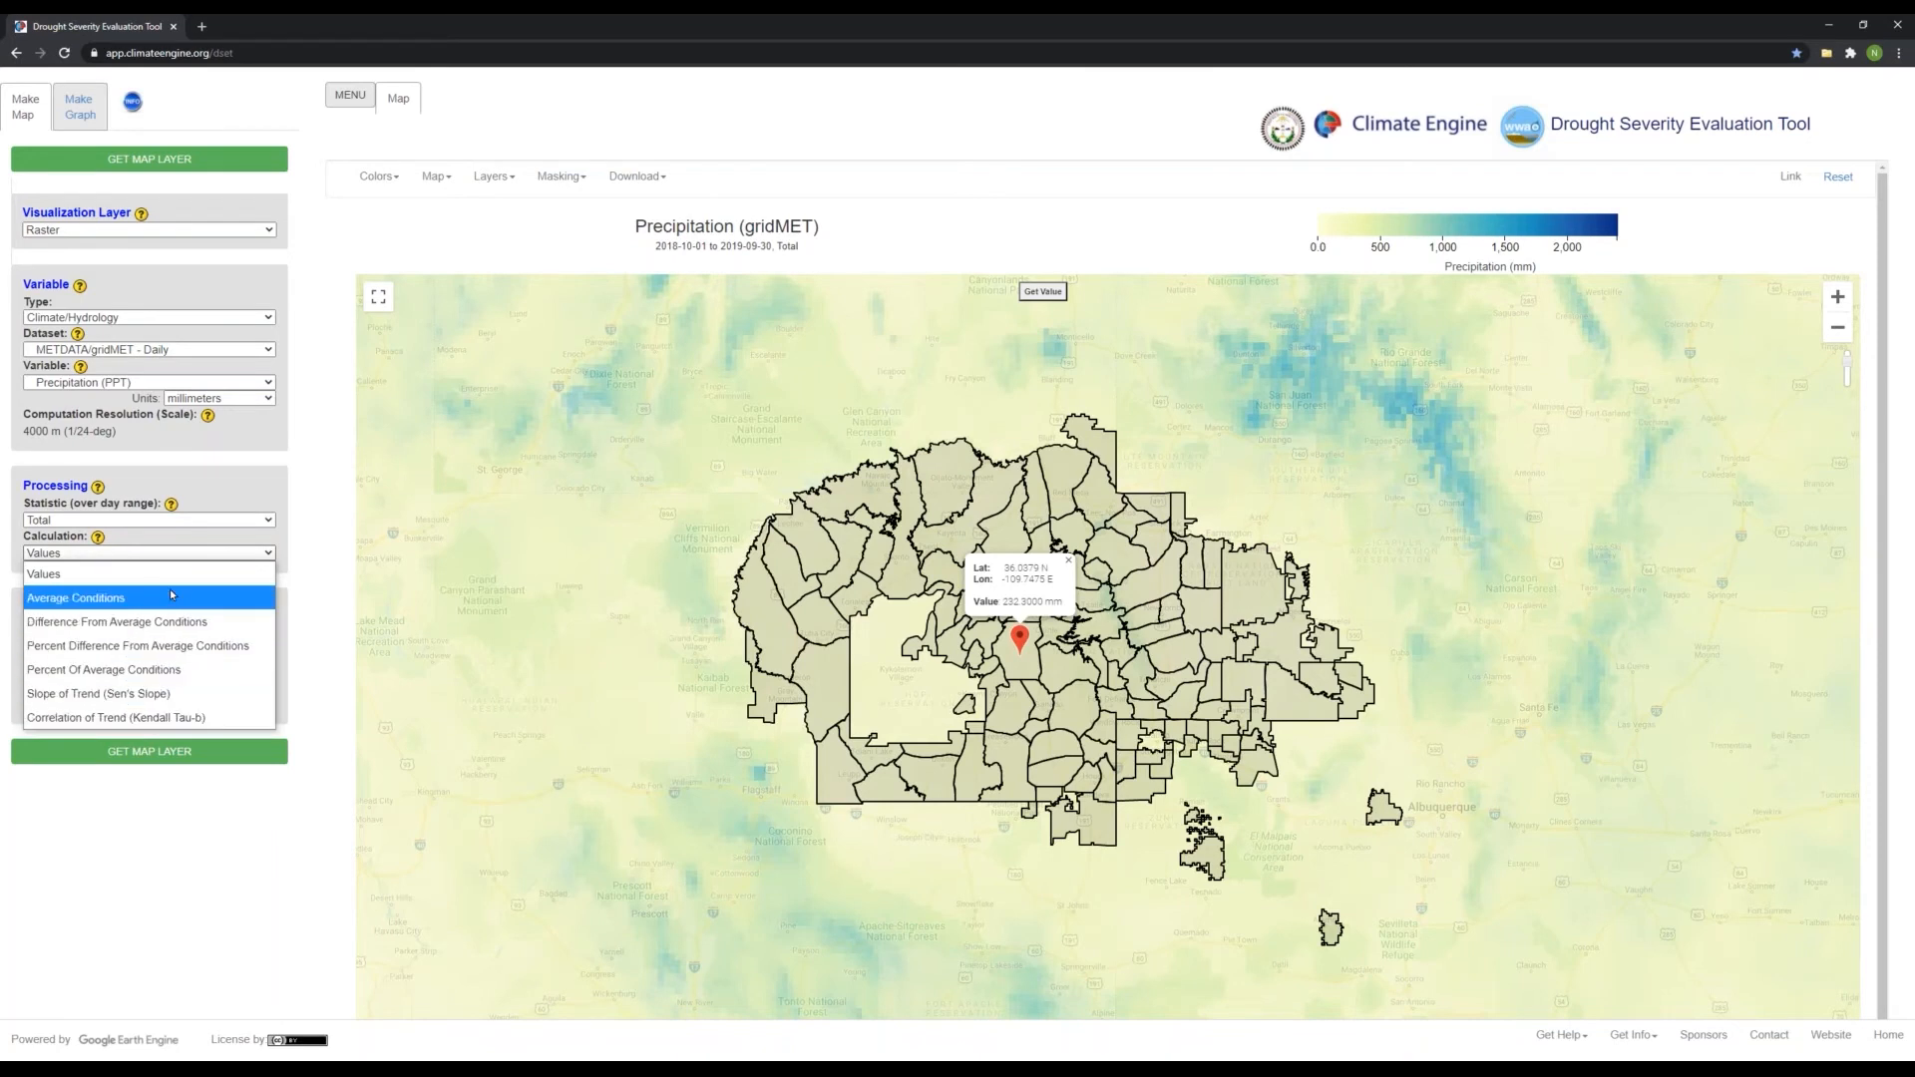
click(98, 538)
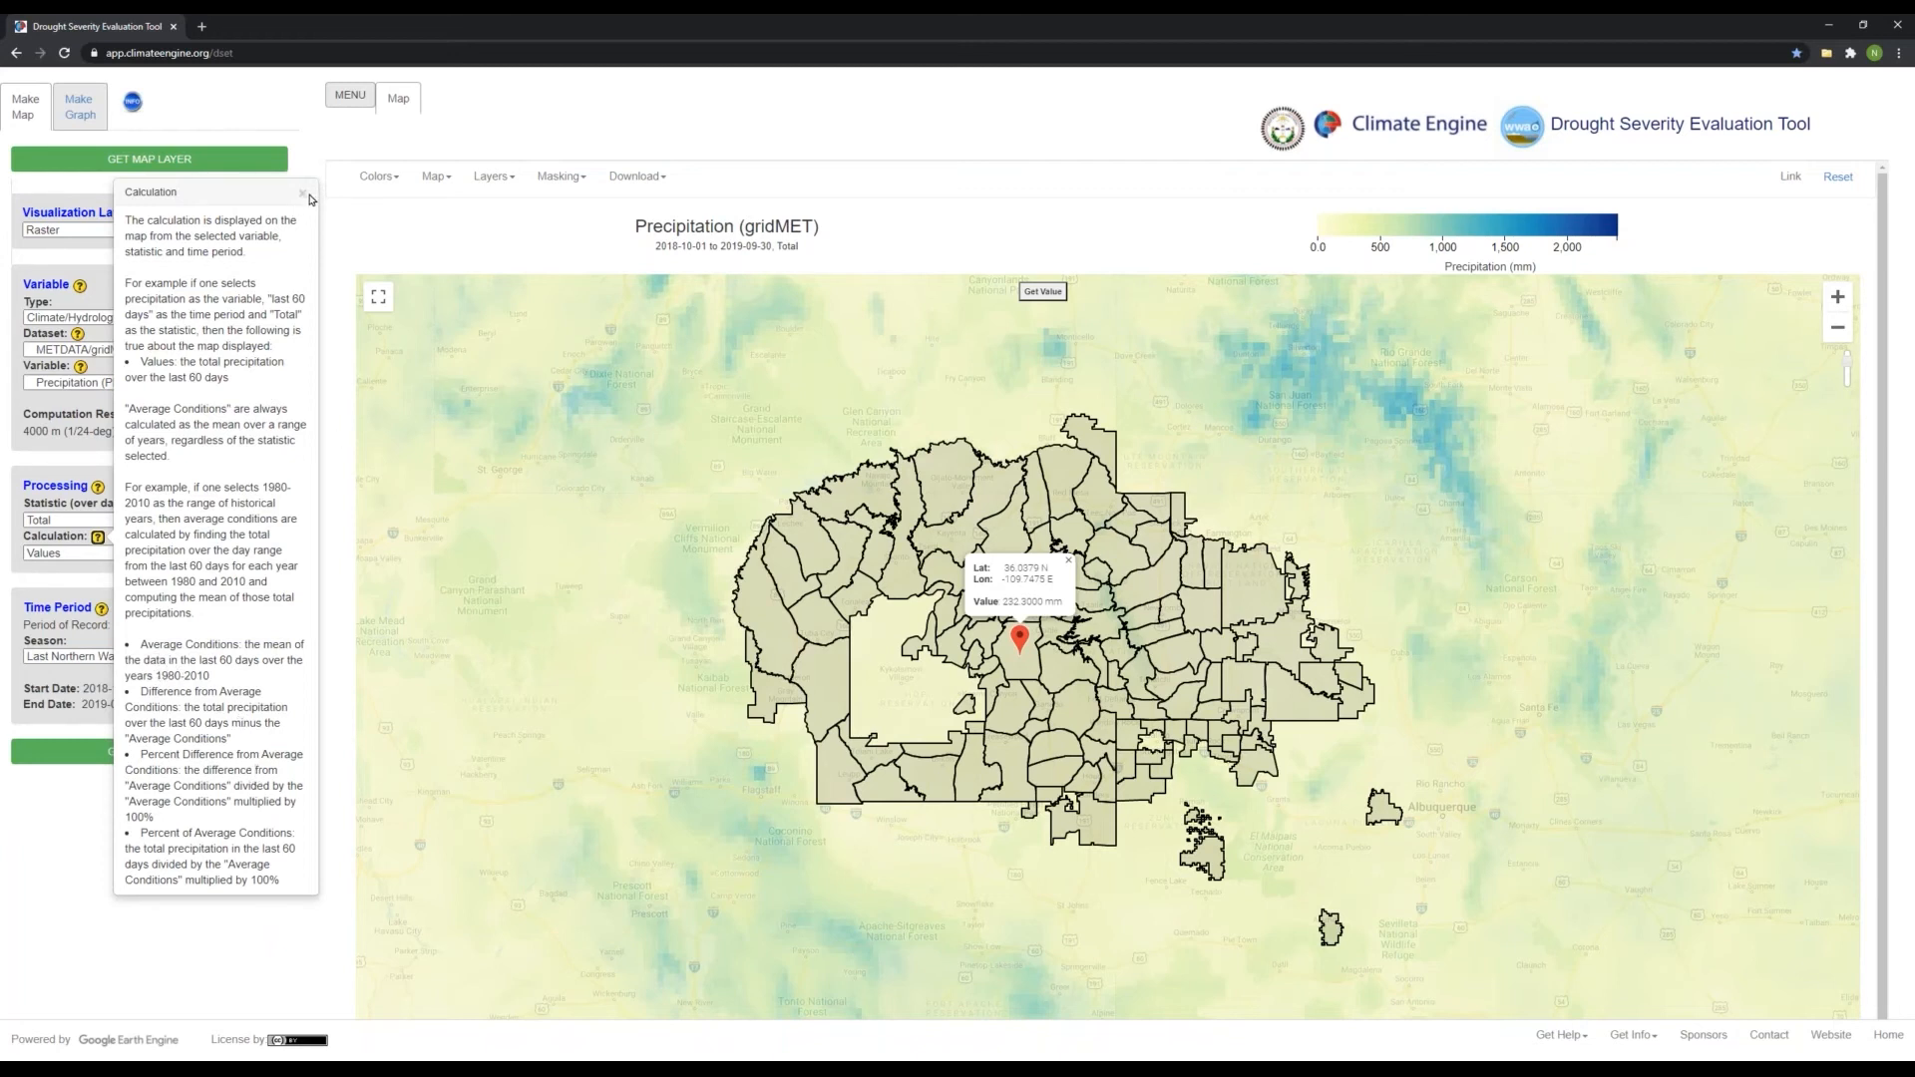
click(303, 194)
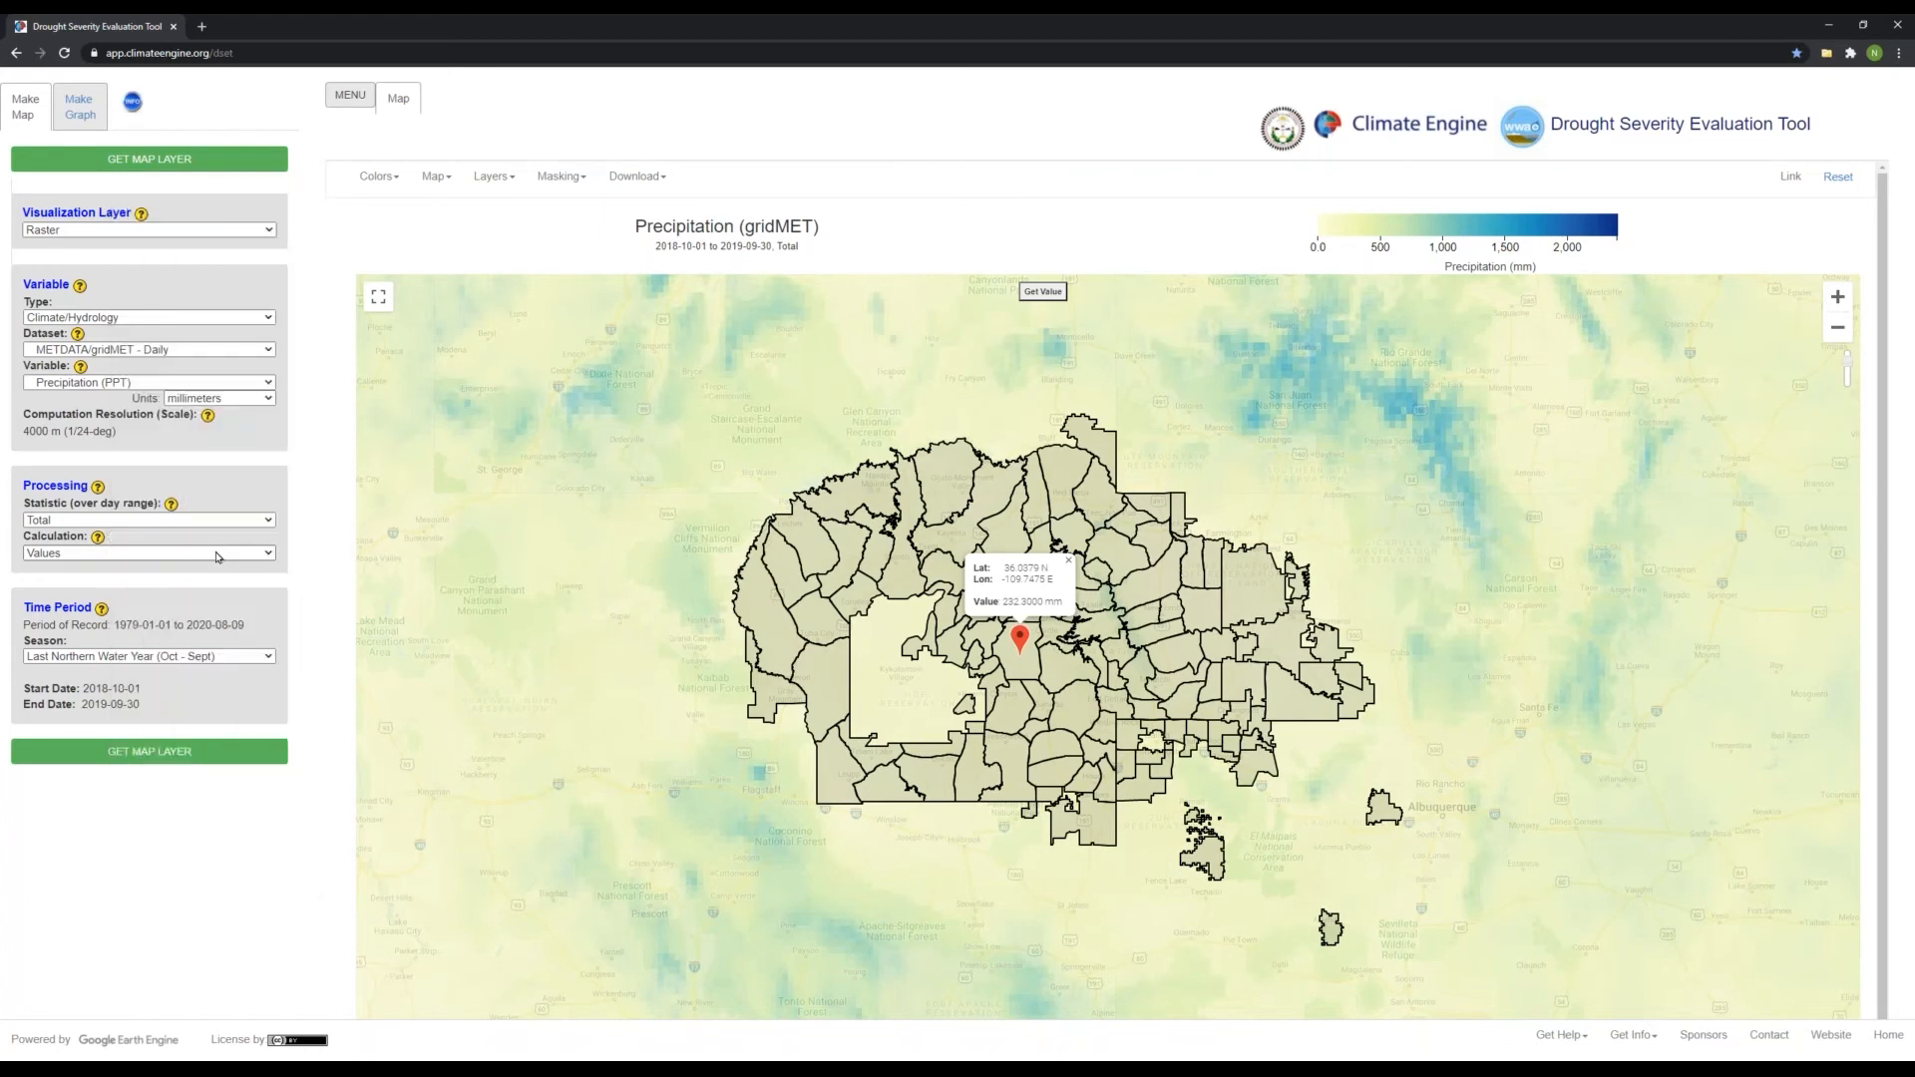
Set the calculation to Percent Of Average Conditions and generate the map layer against the 1981 to 2010 average
click(219, 553)
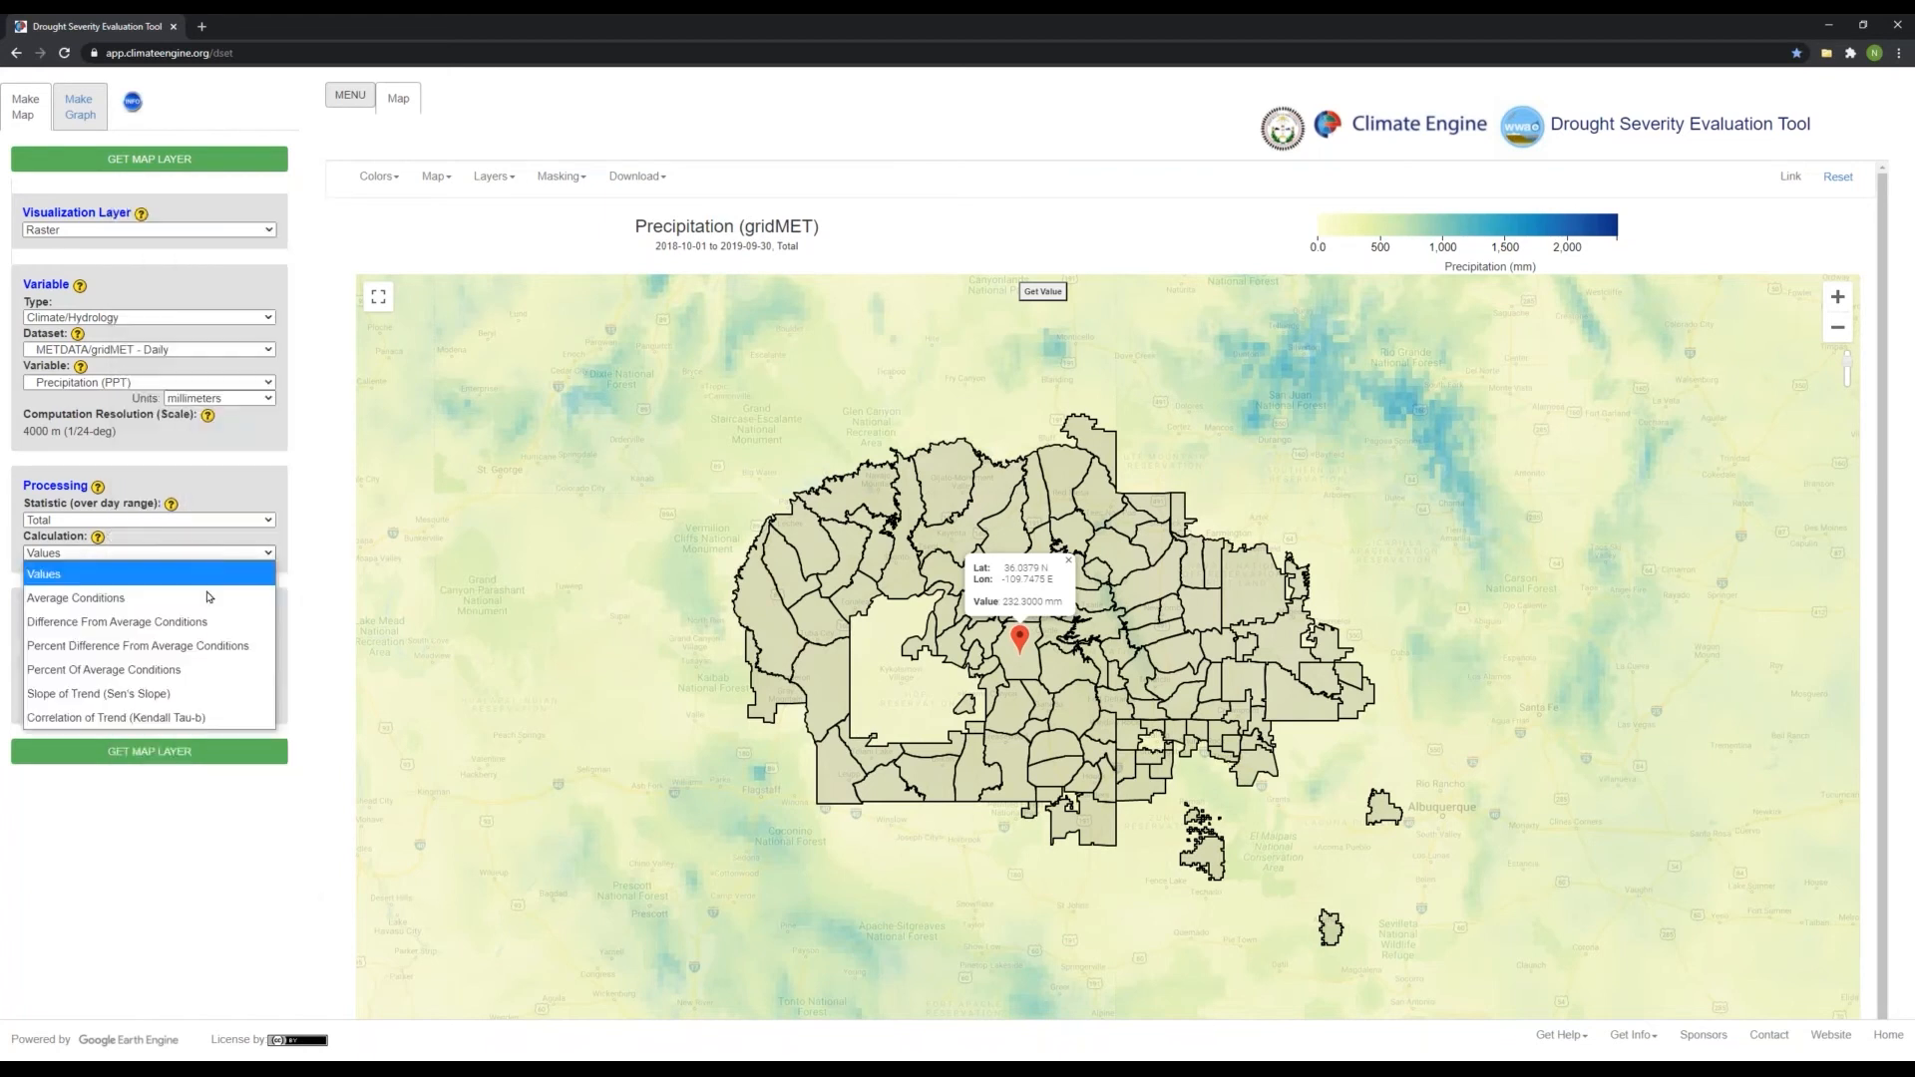
click(172, 681)
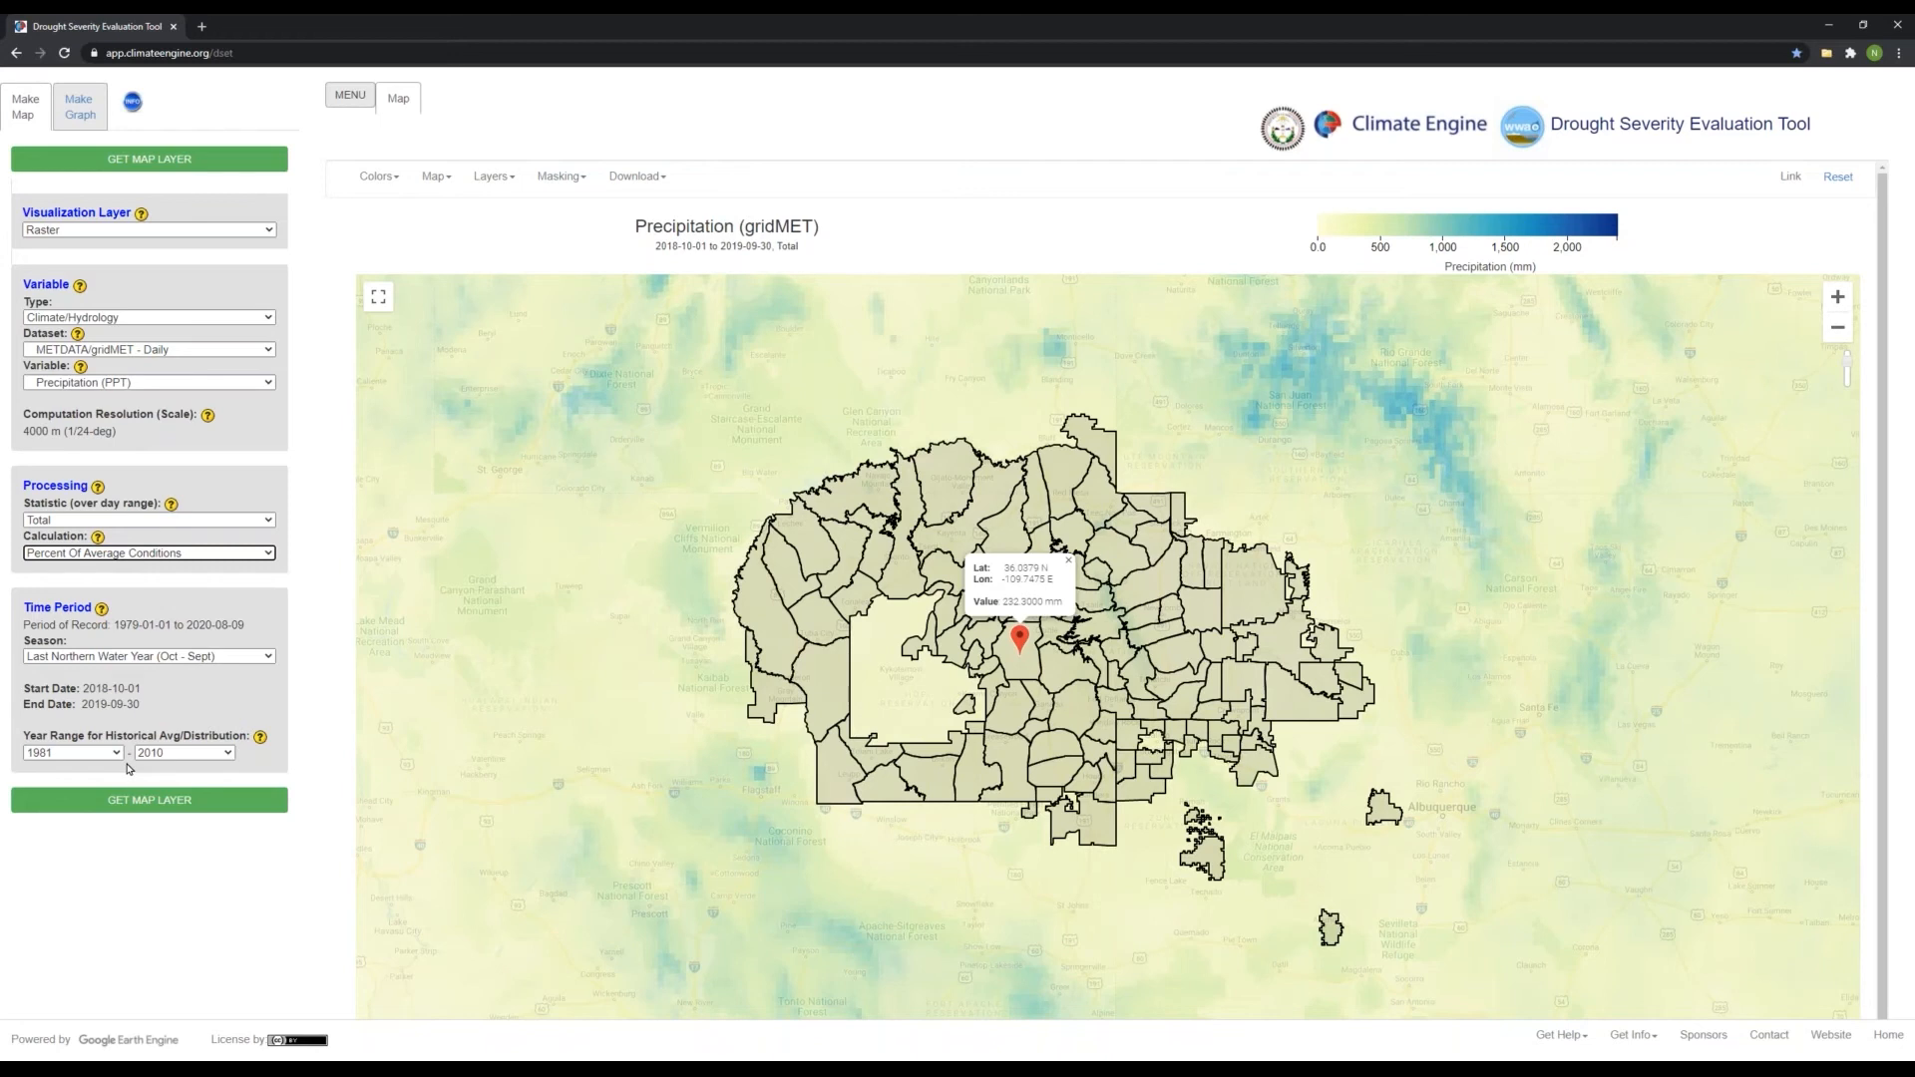
click(72, 810)
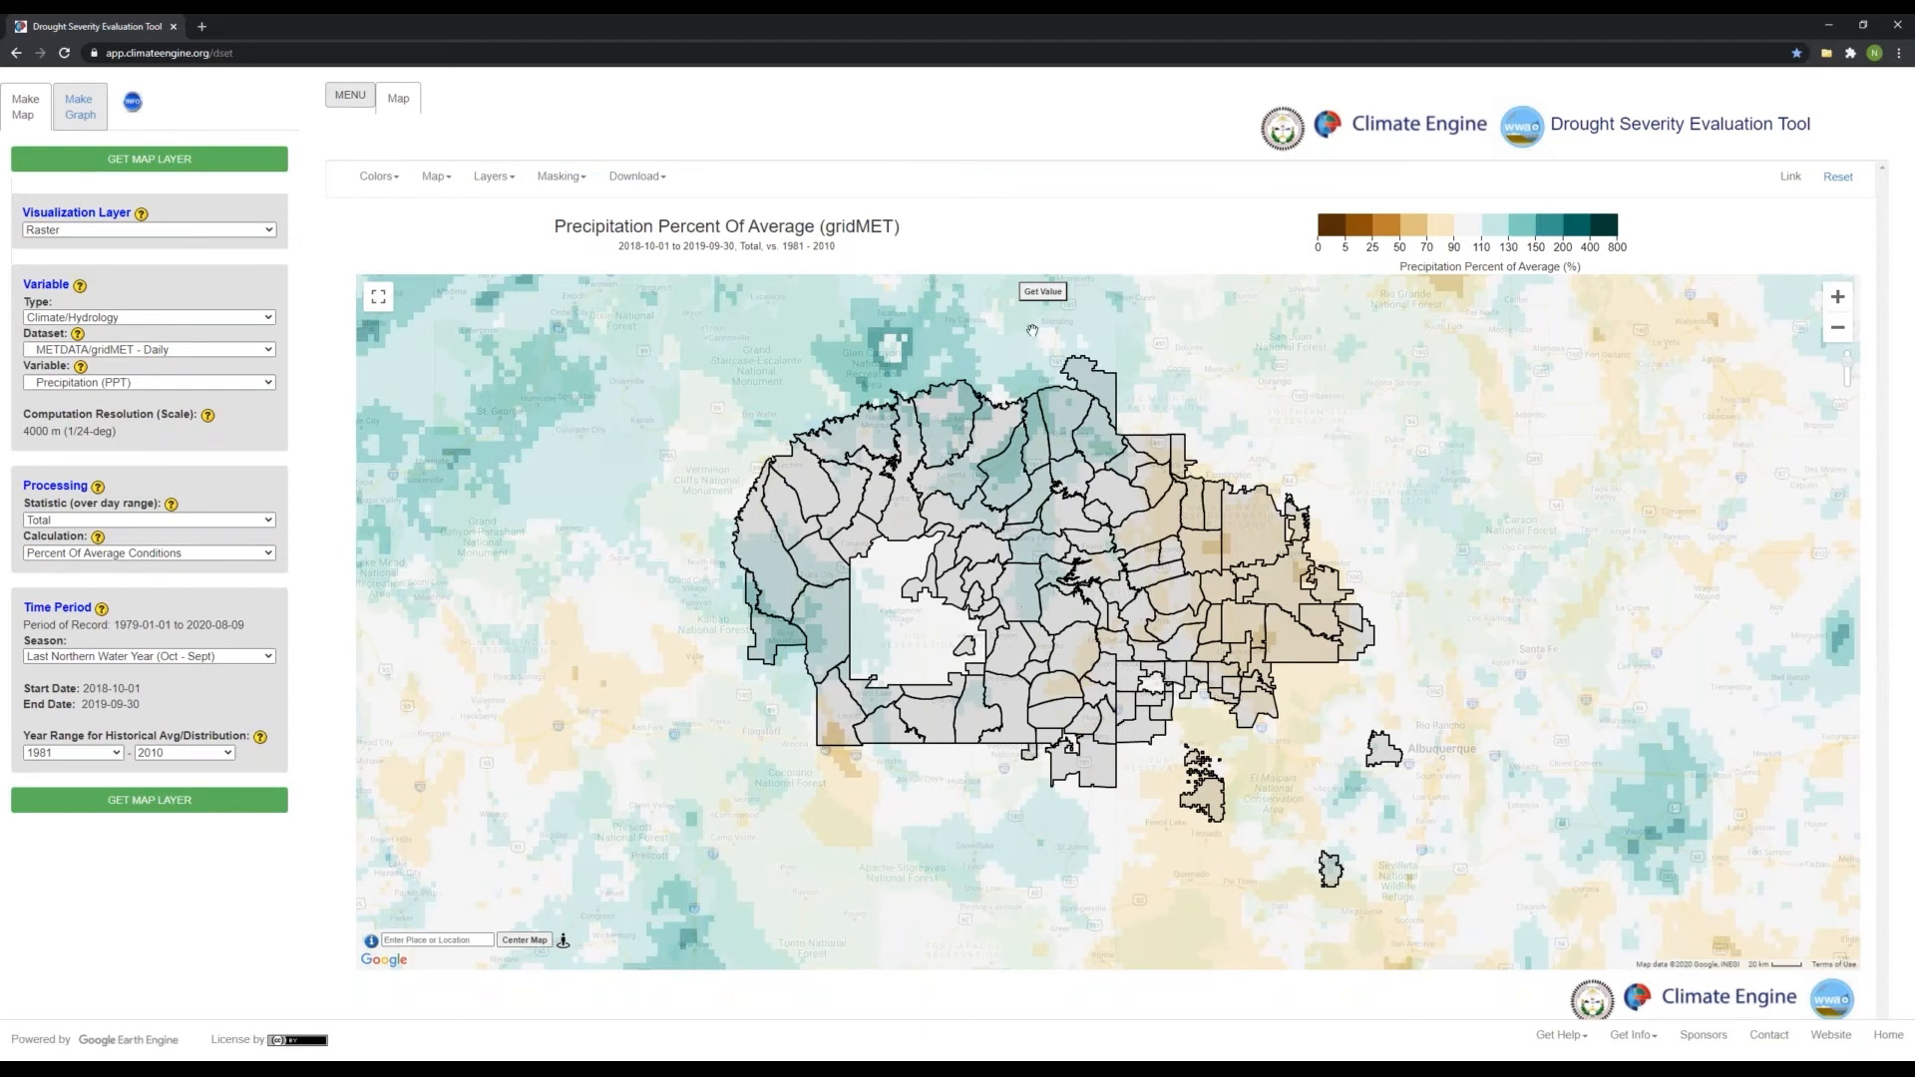
Query the percent of average precipitation with a value marker at about latitude 36.0734, longitude -109.7695
click(1042, 292)
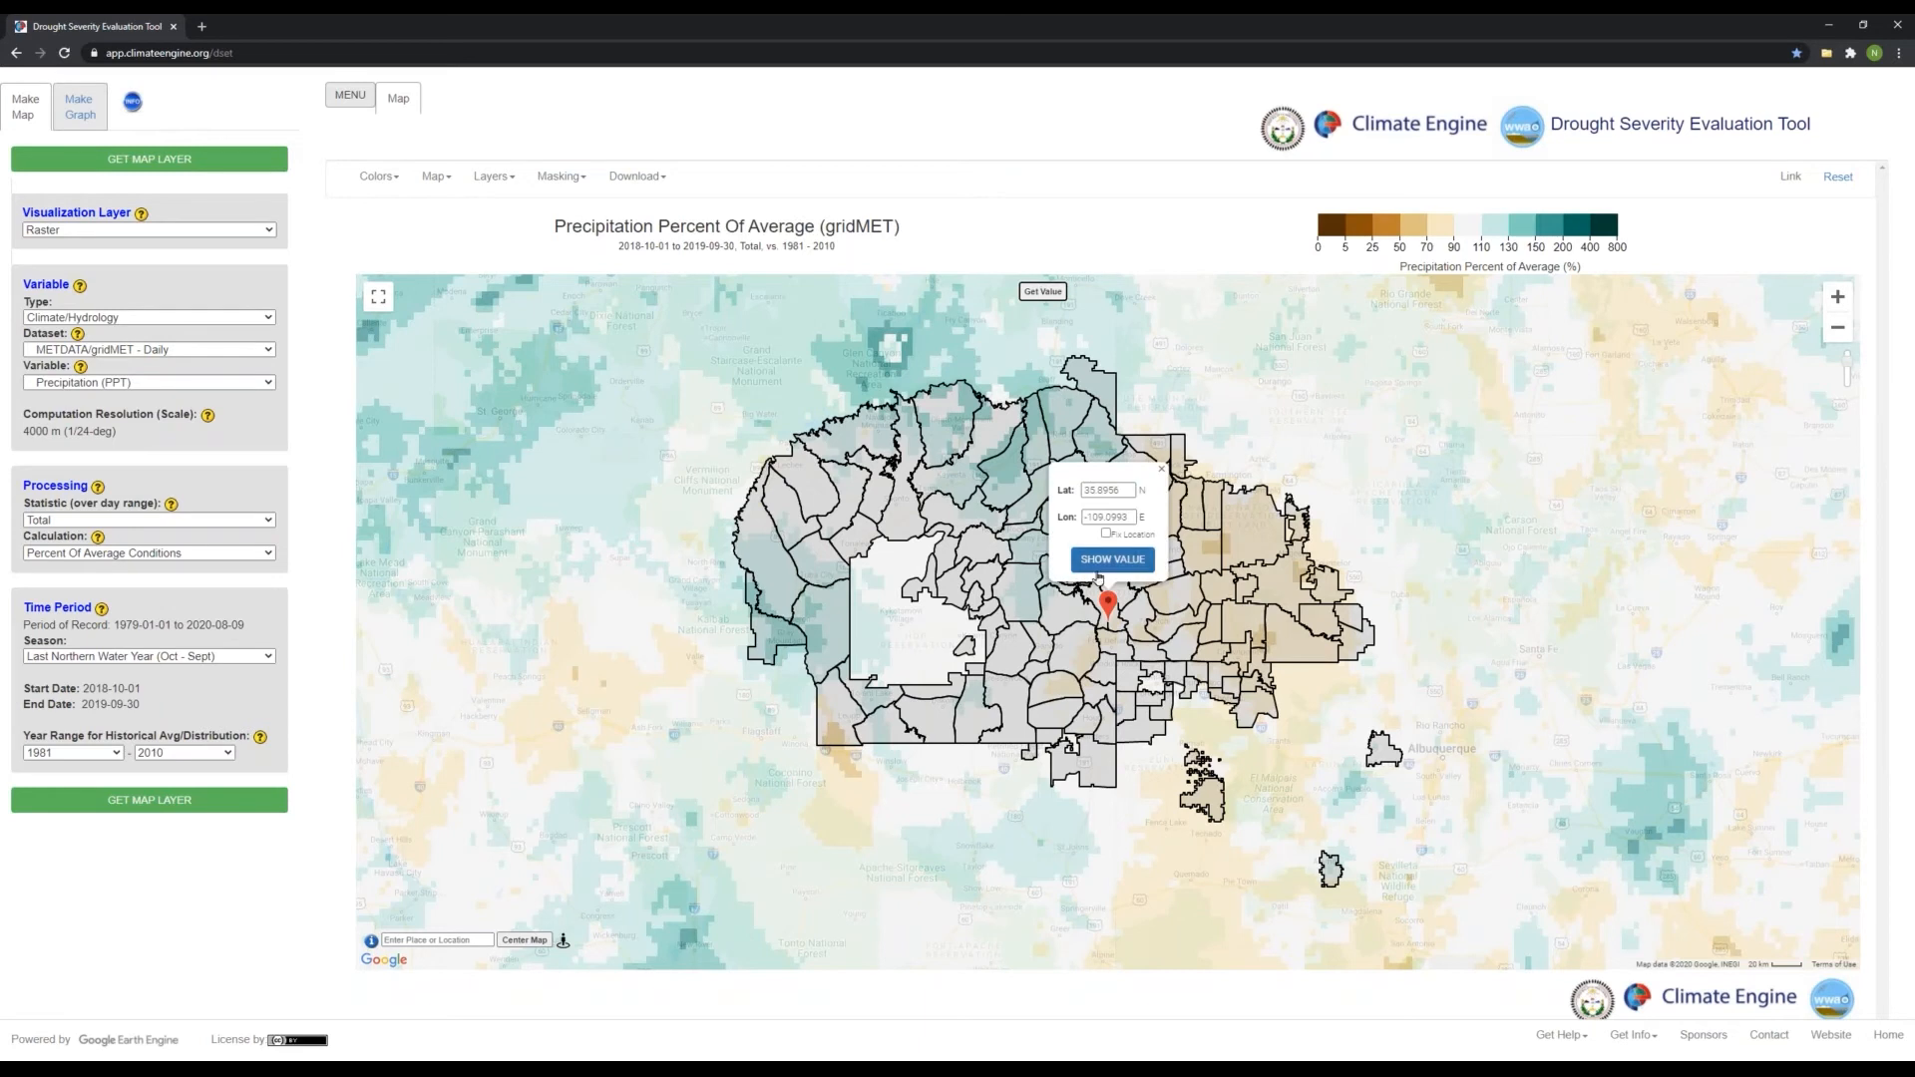
drag(1105, 600, 1012, 572)
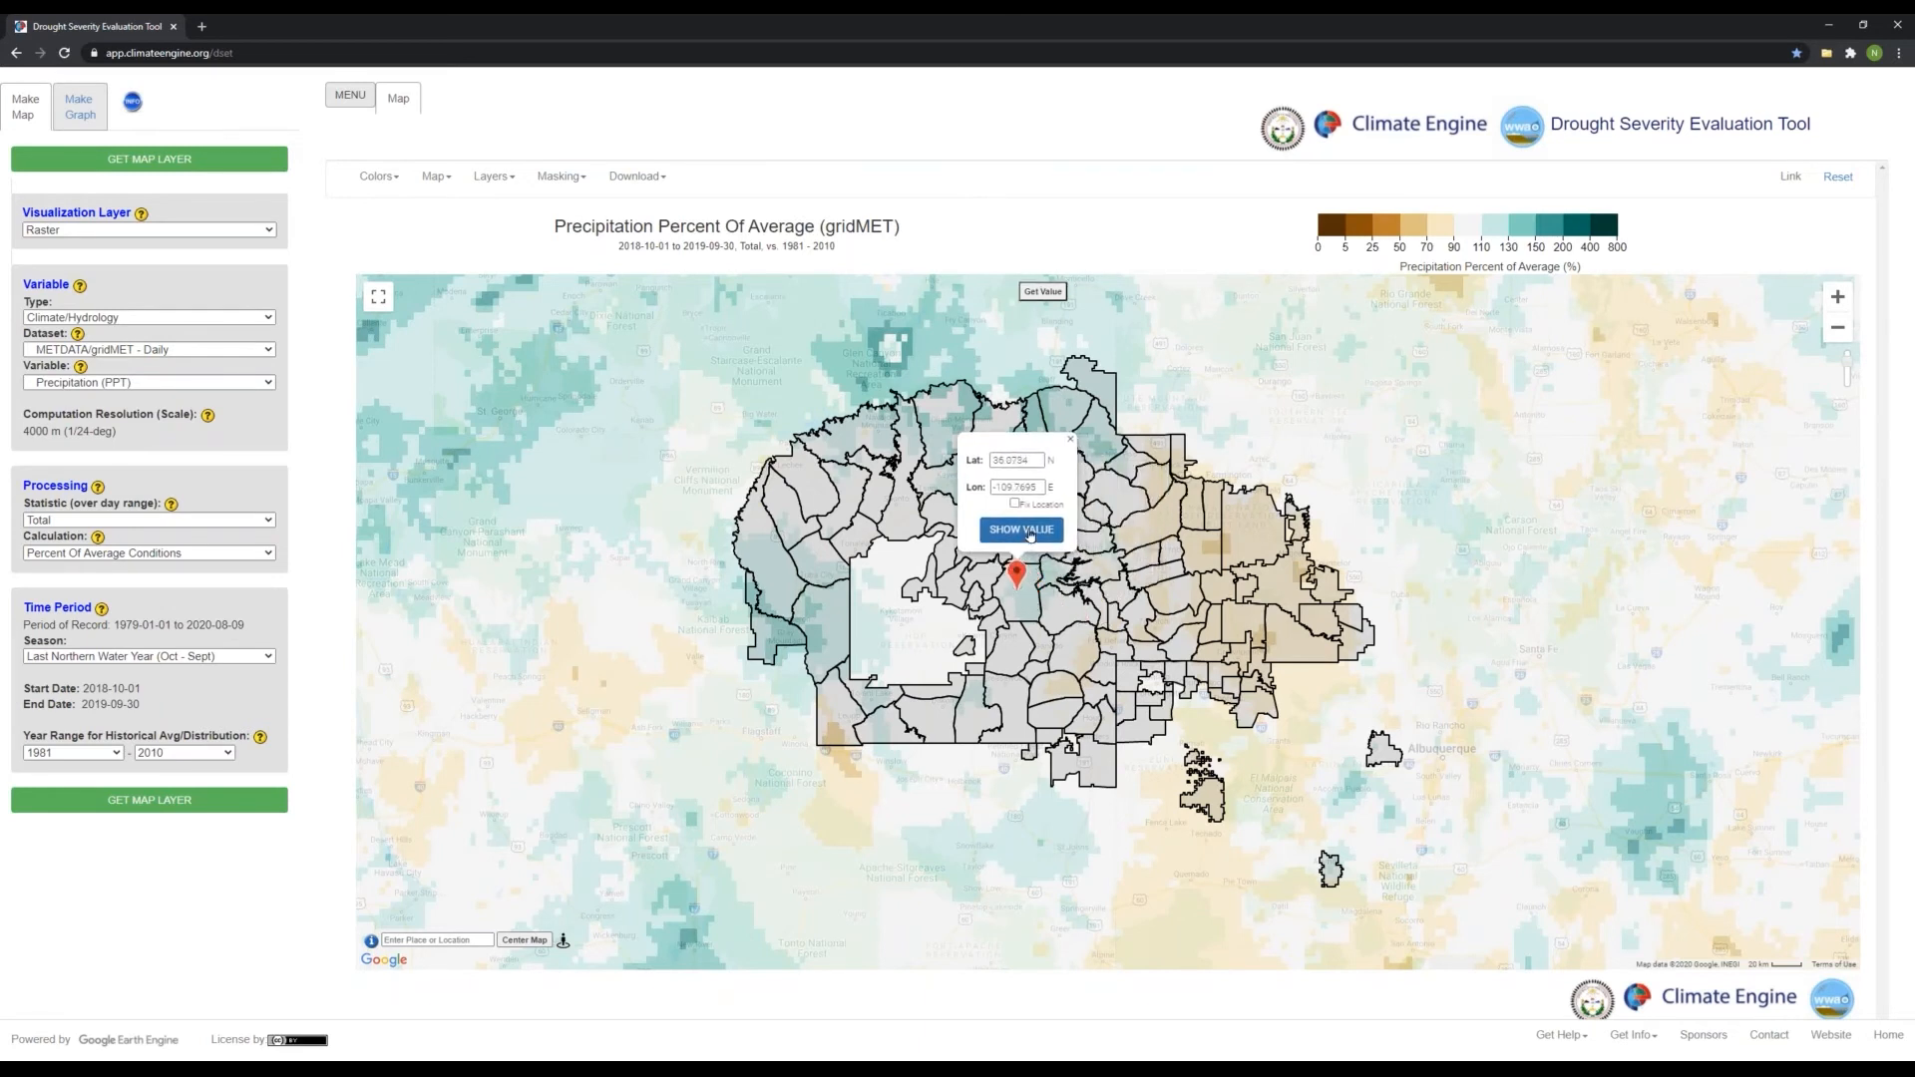
click(1031, 536)
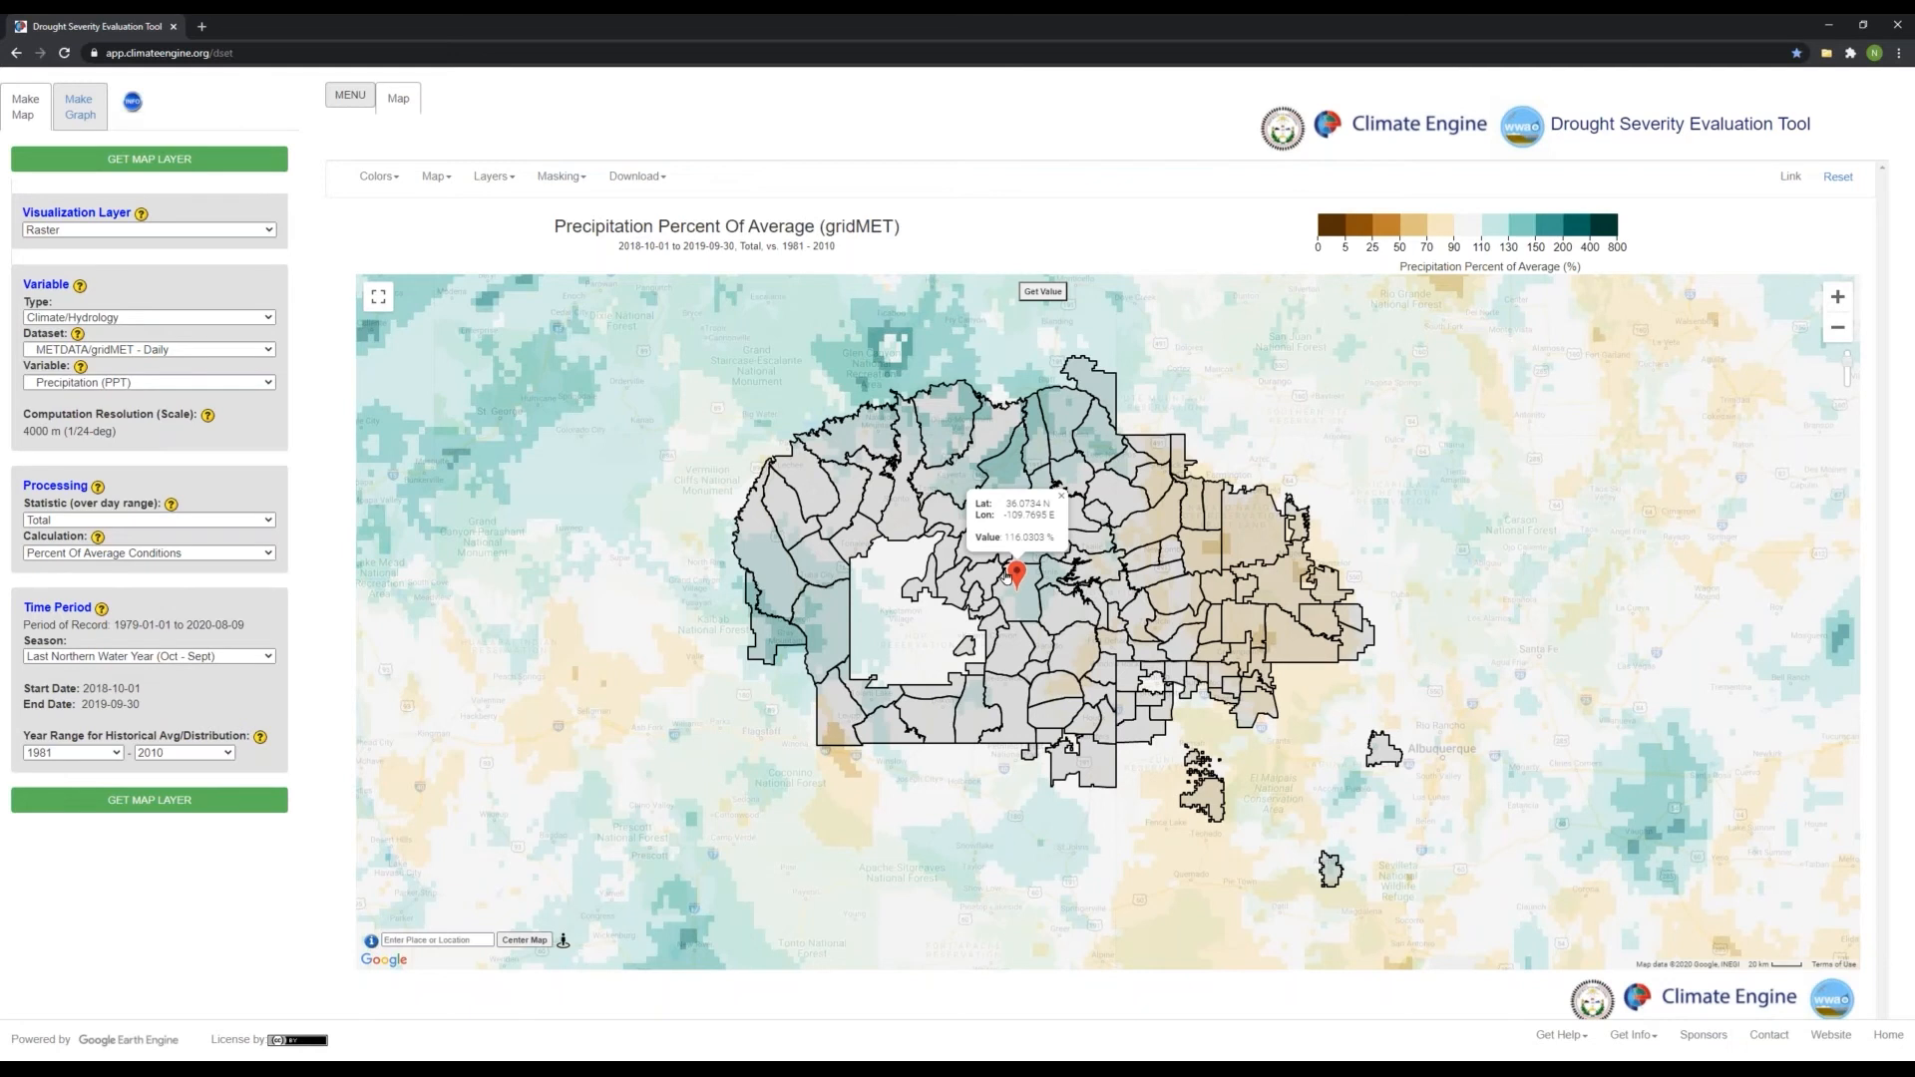
Reset the tool to its default settings and change the base map to Road map
click(1836, 178)
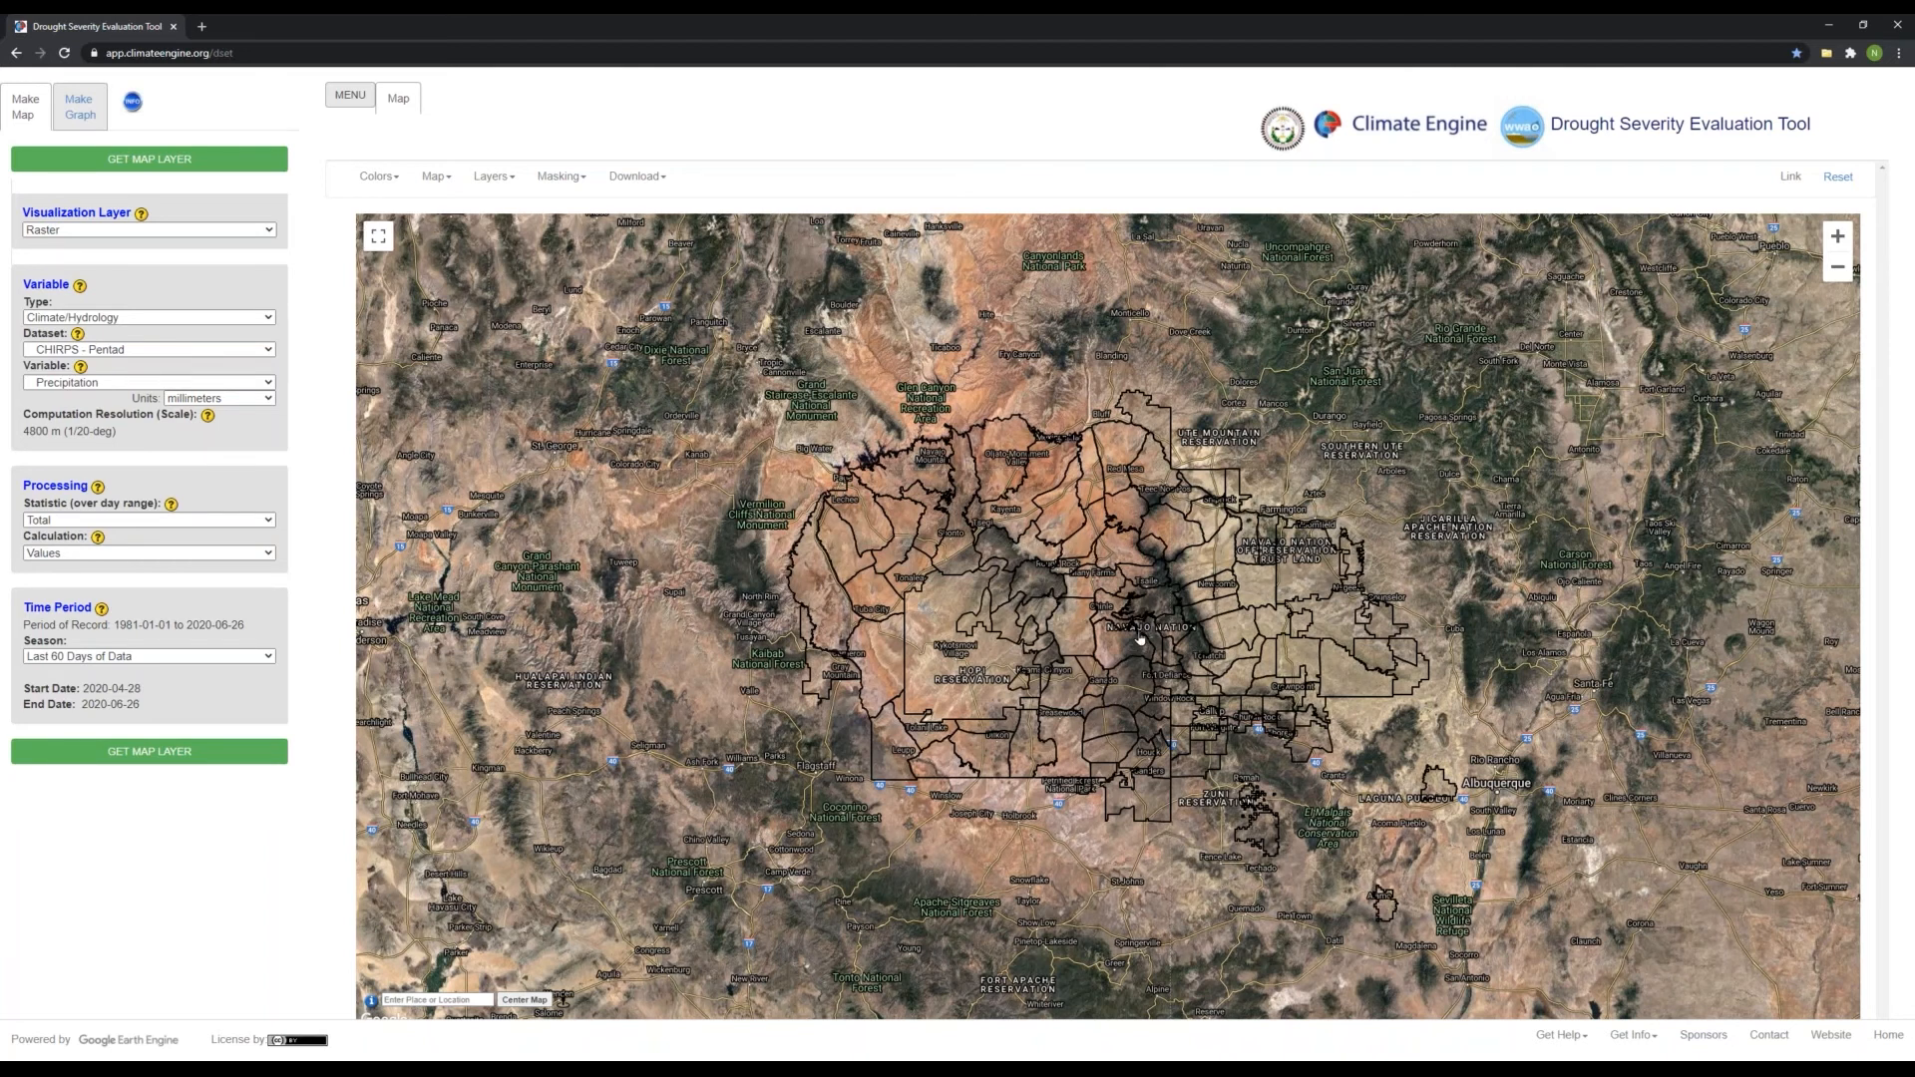
drag(1140, 638, 1135, 632)
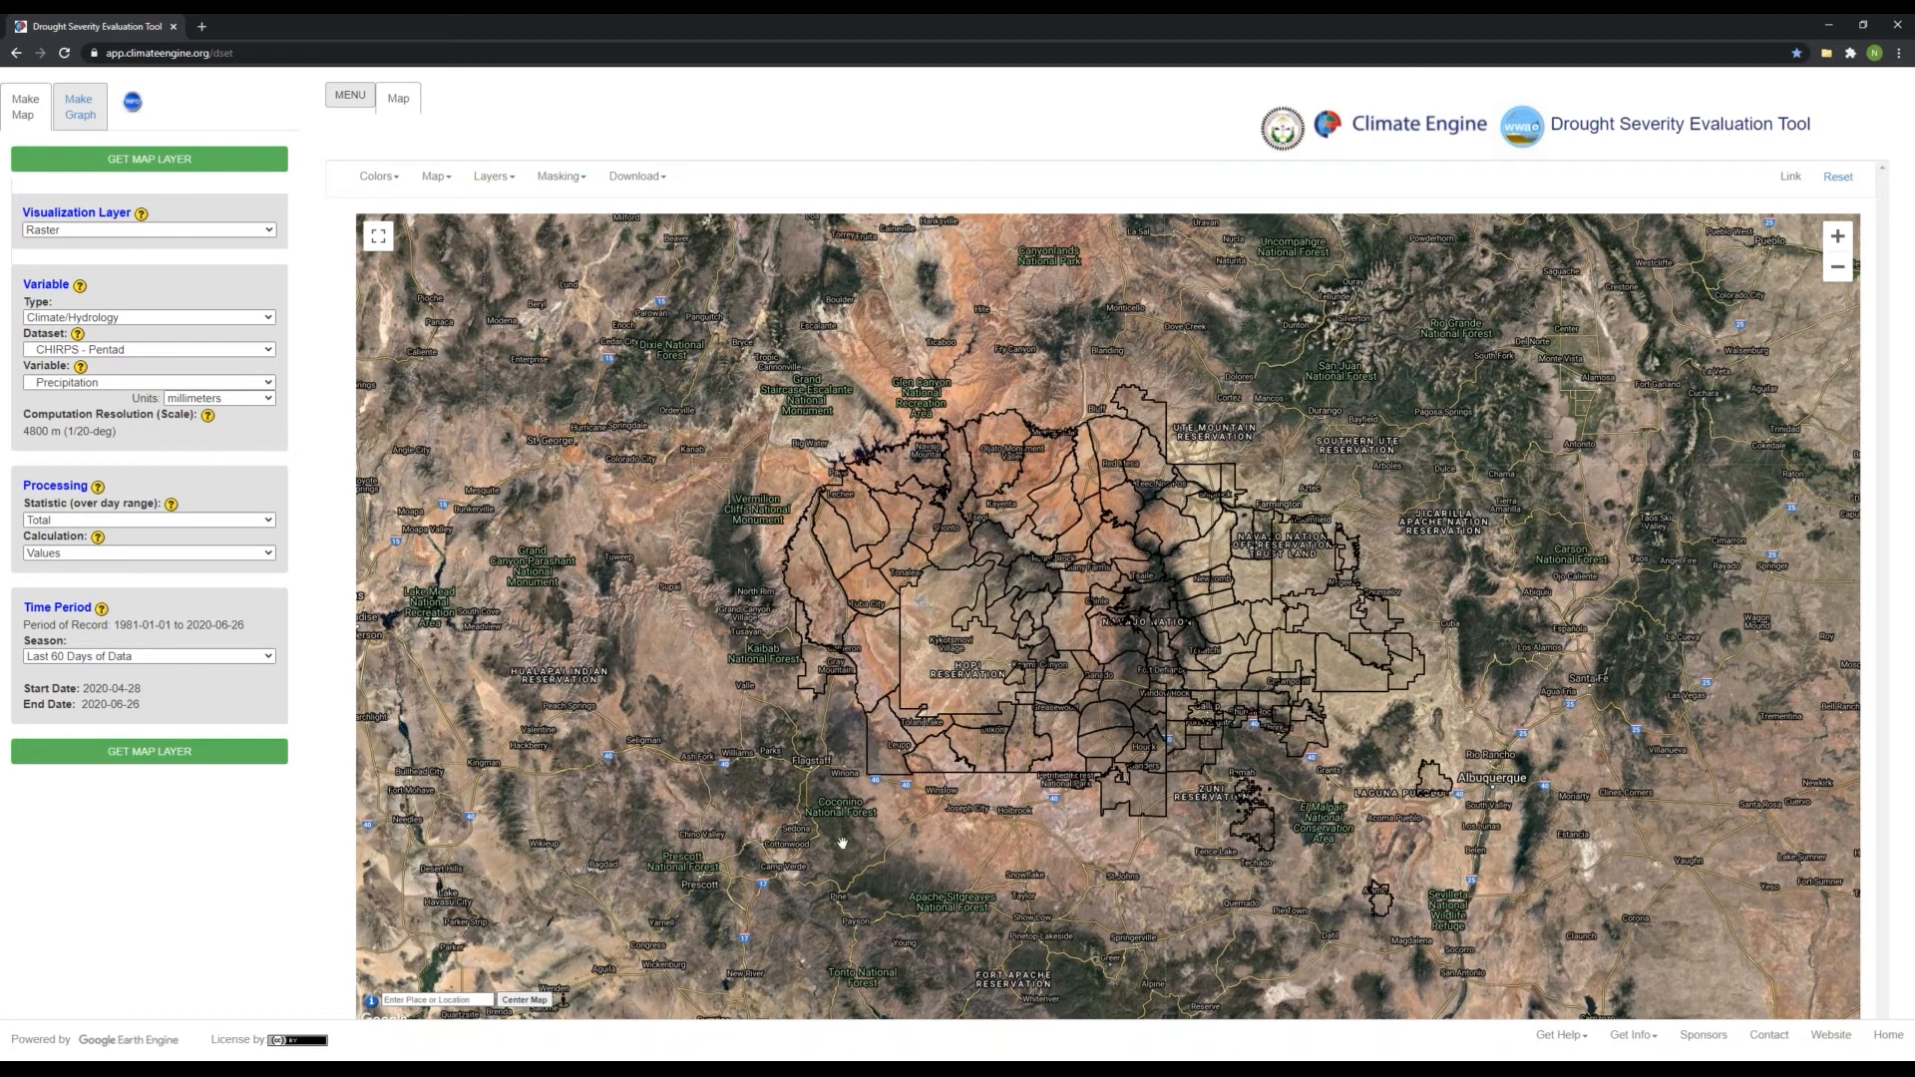
click(438, 177)
click(528, 340)
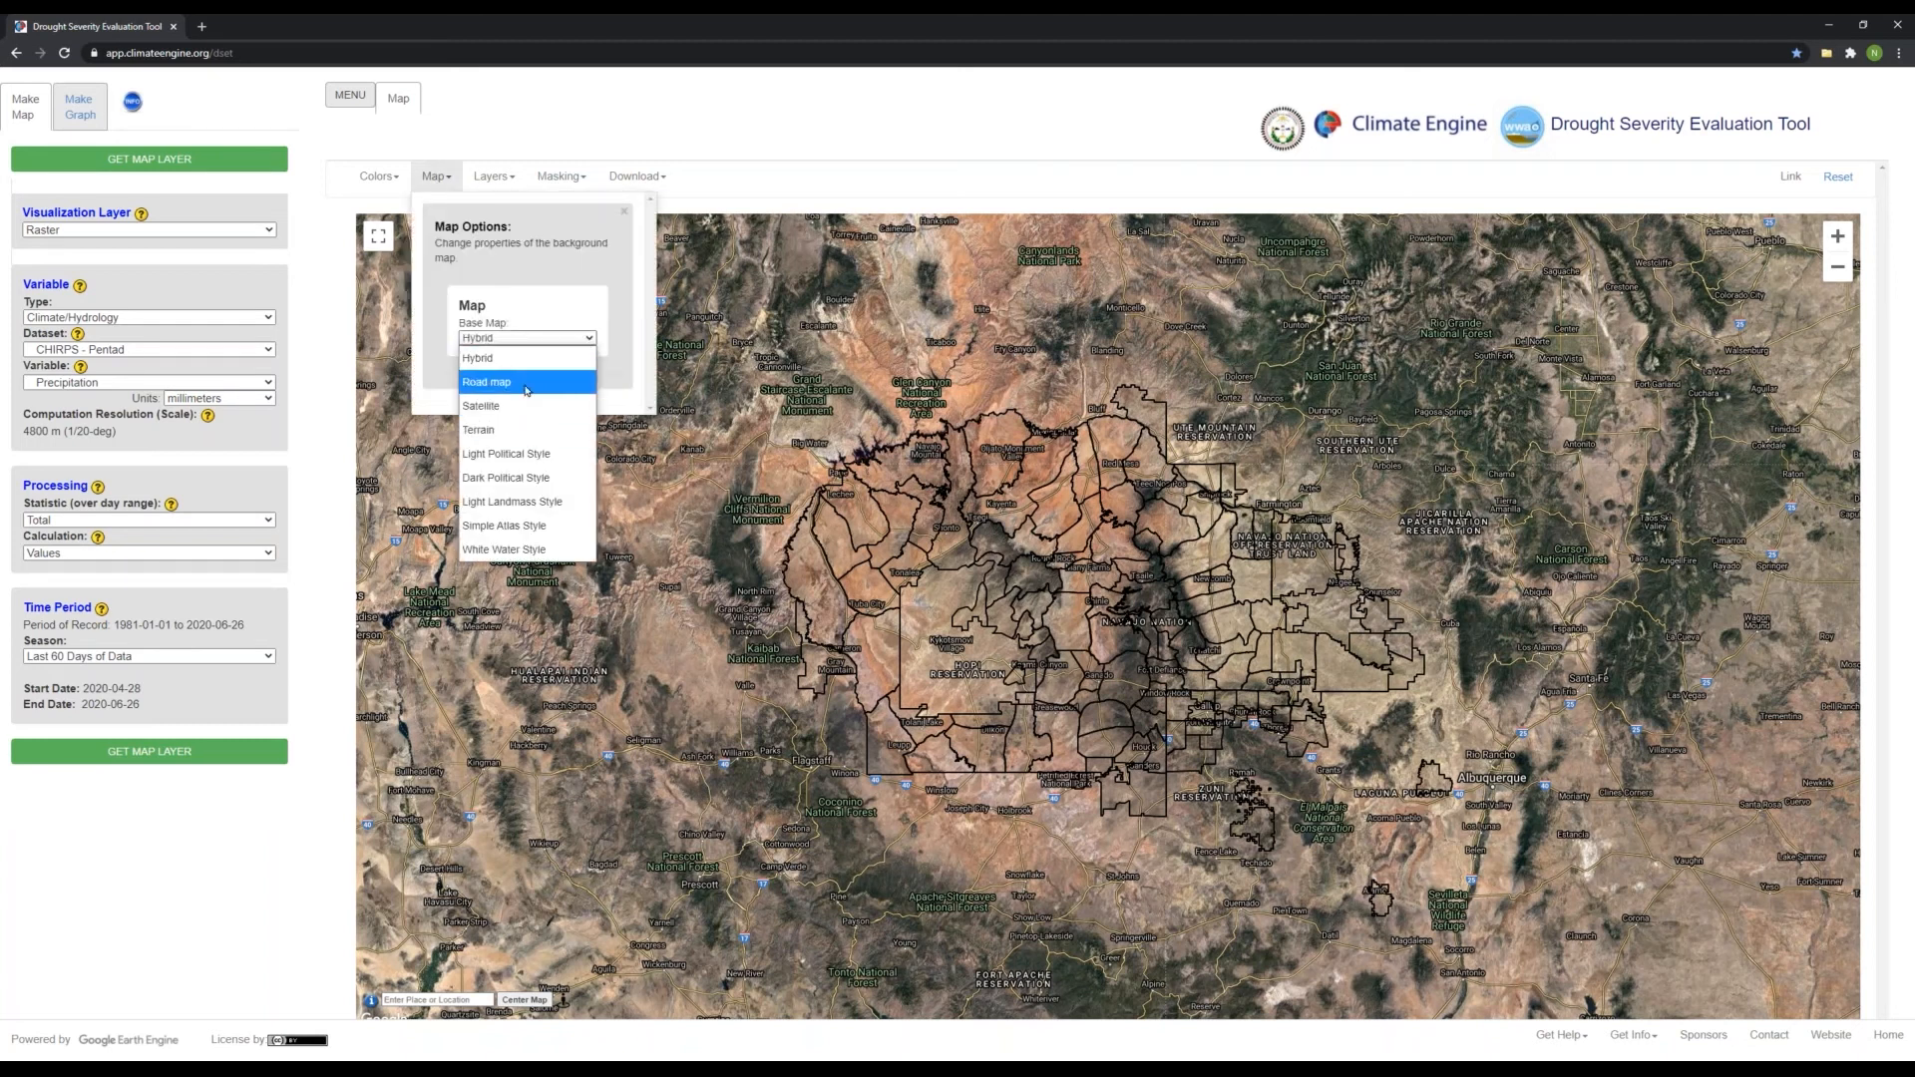
click(526, 384)
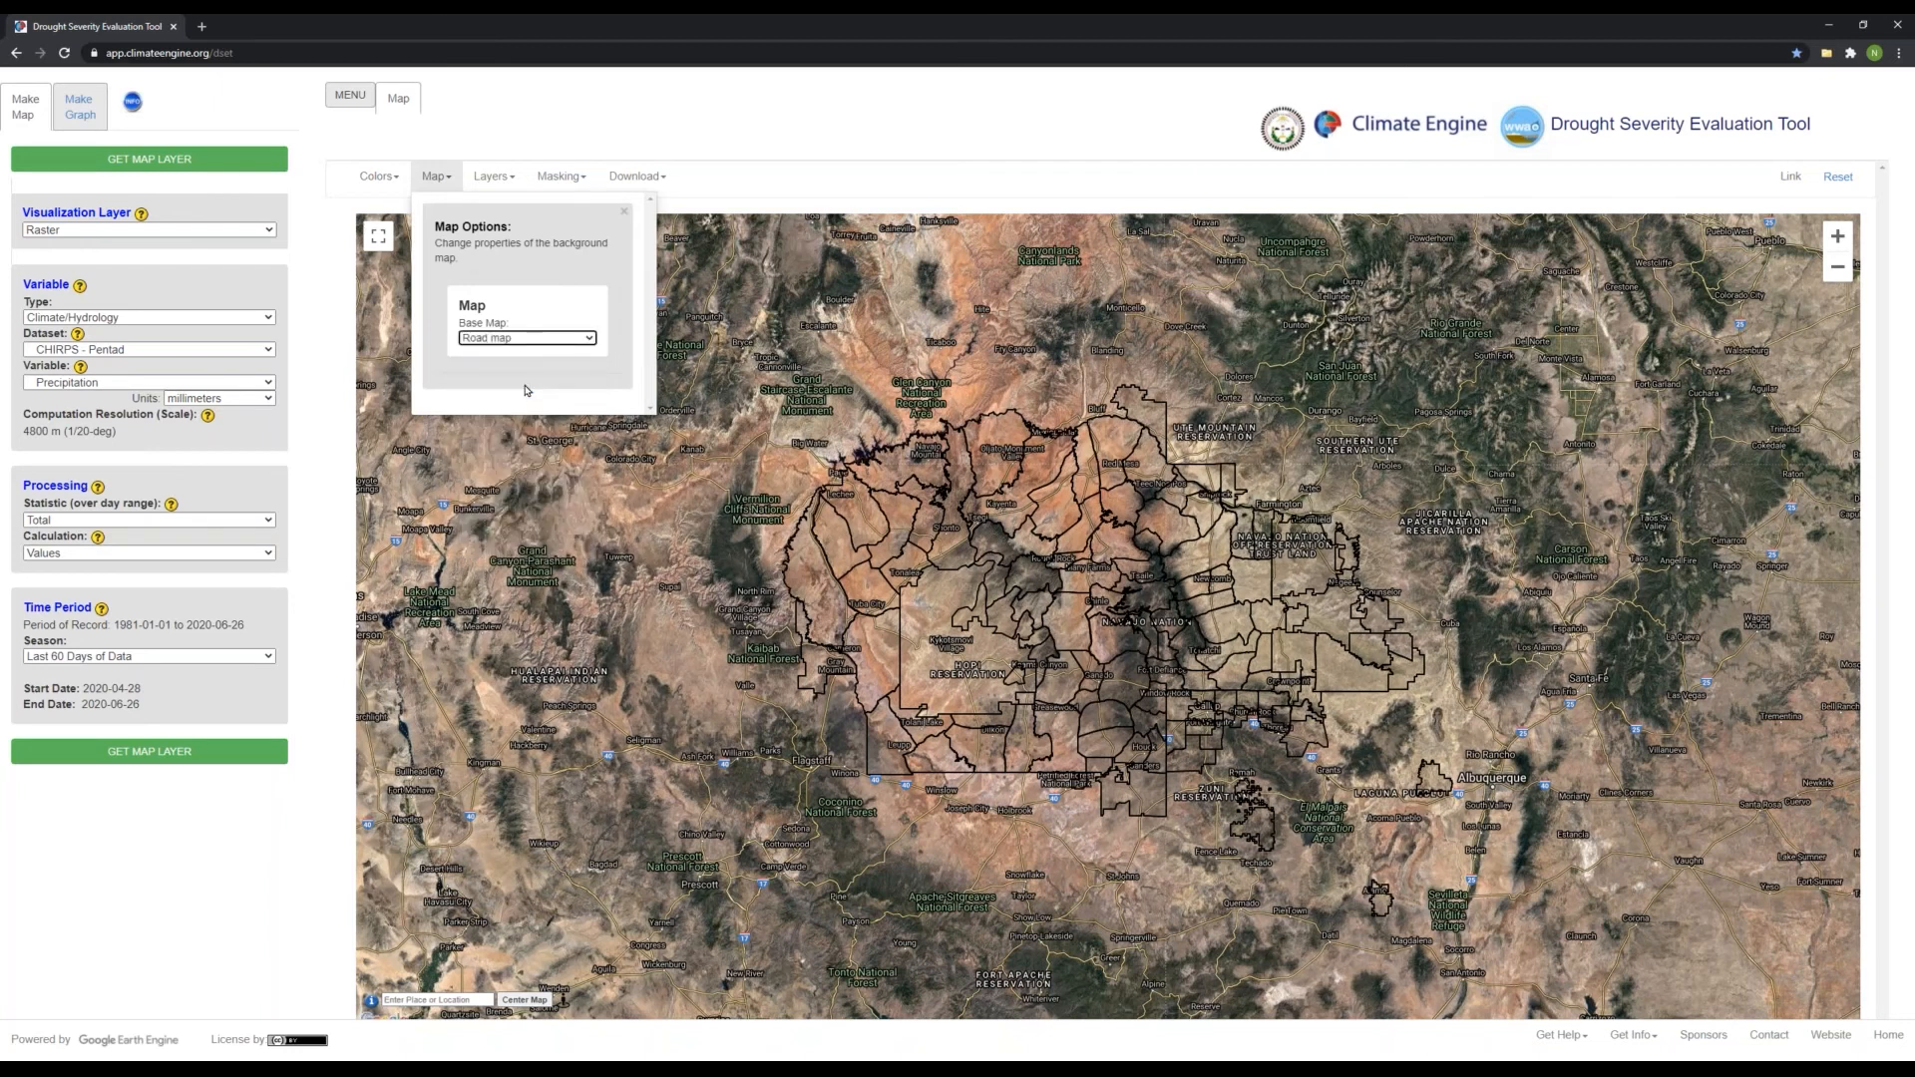
click(623, 214)
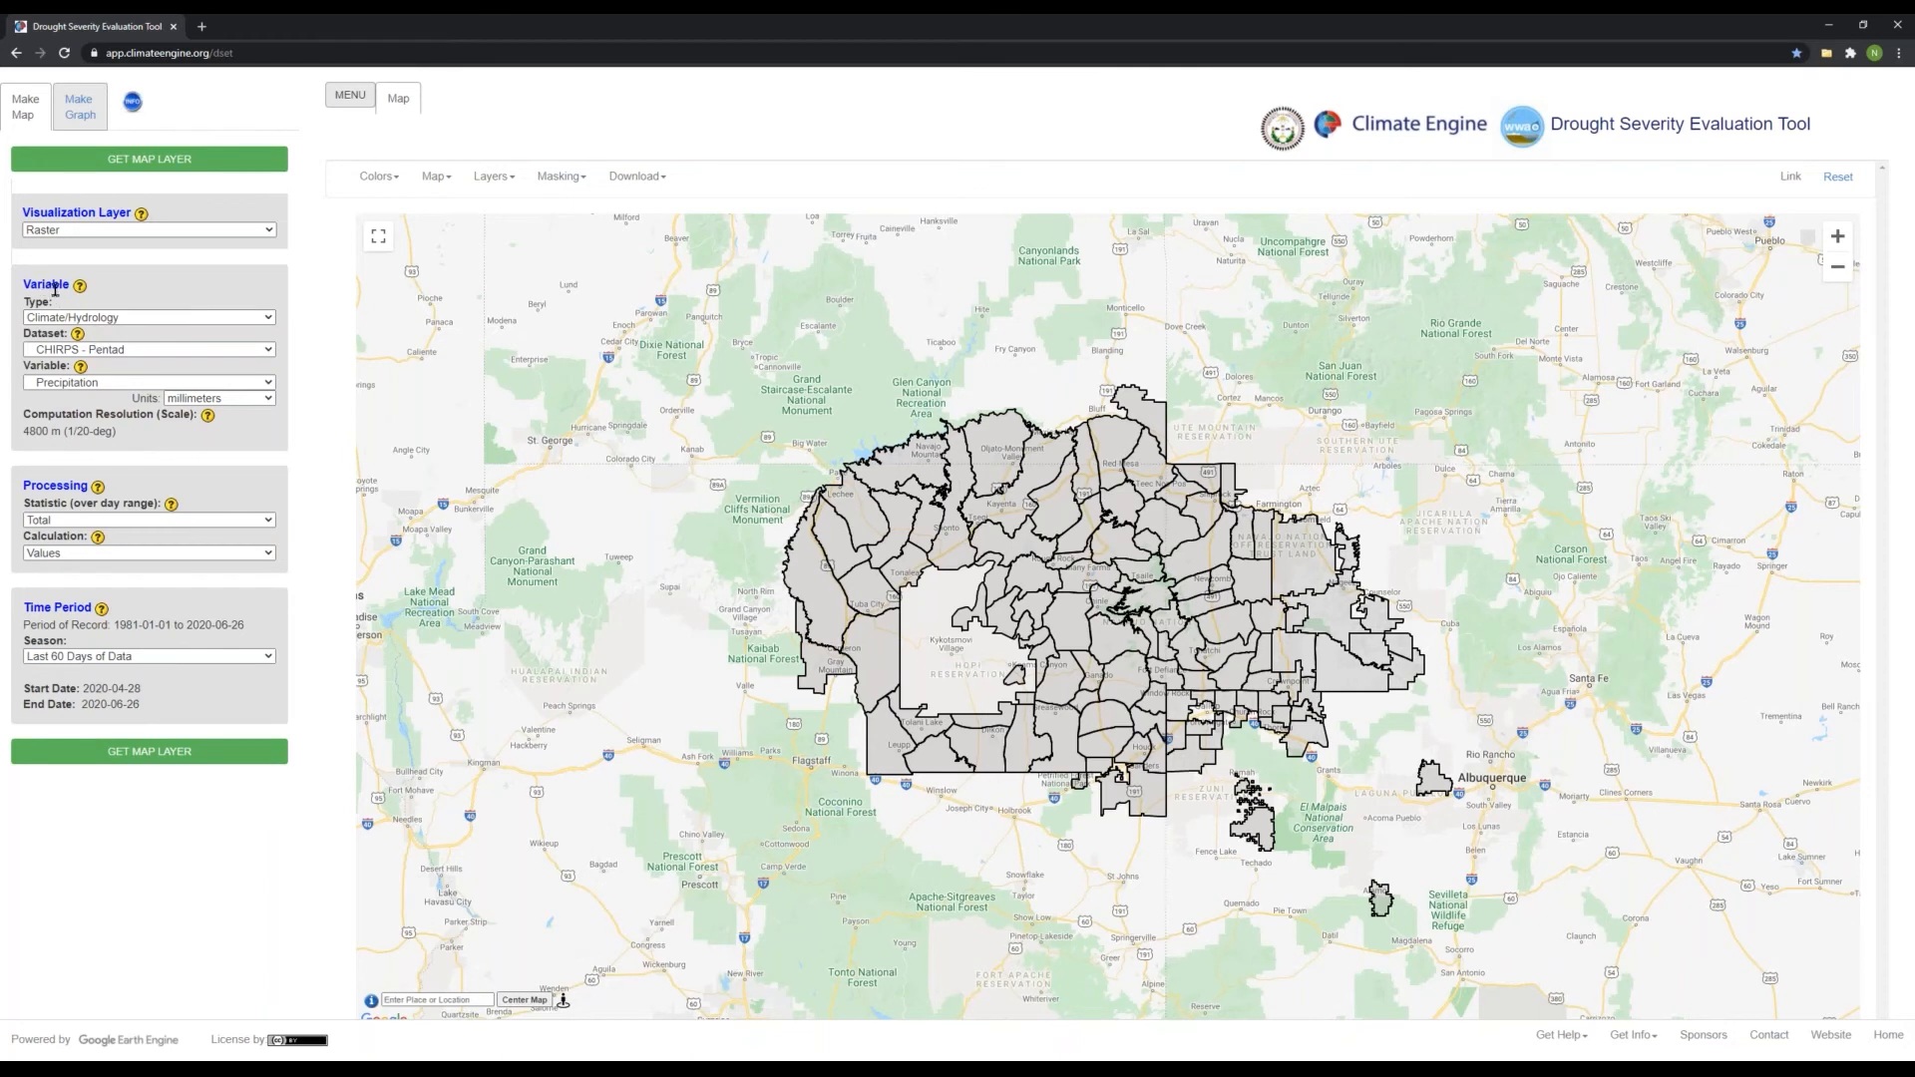
Choose the METDATA/gridMET - Daily dataset with Standard Prec. Index (SPI) as the variable
click(160, 348)
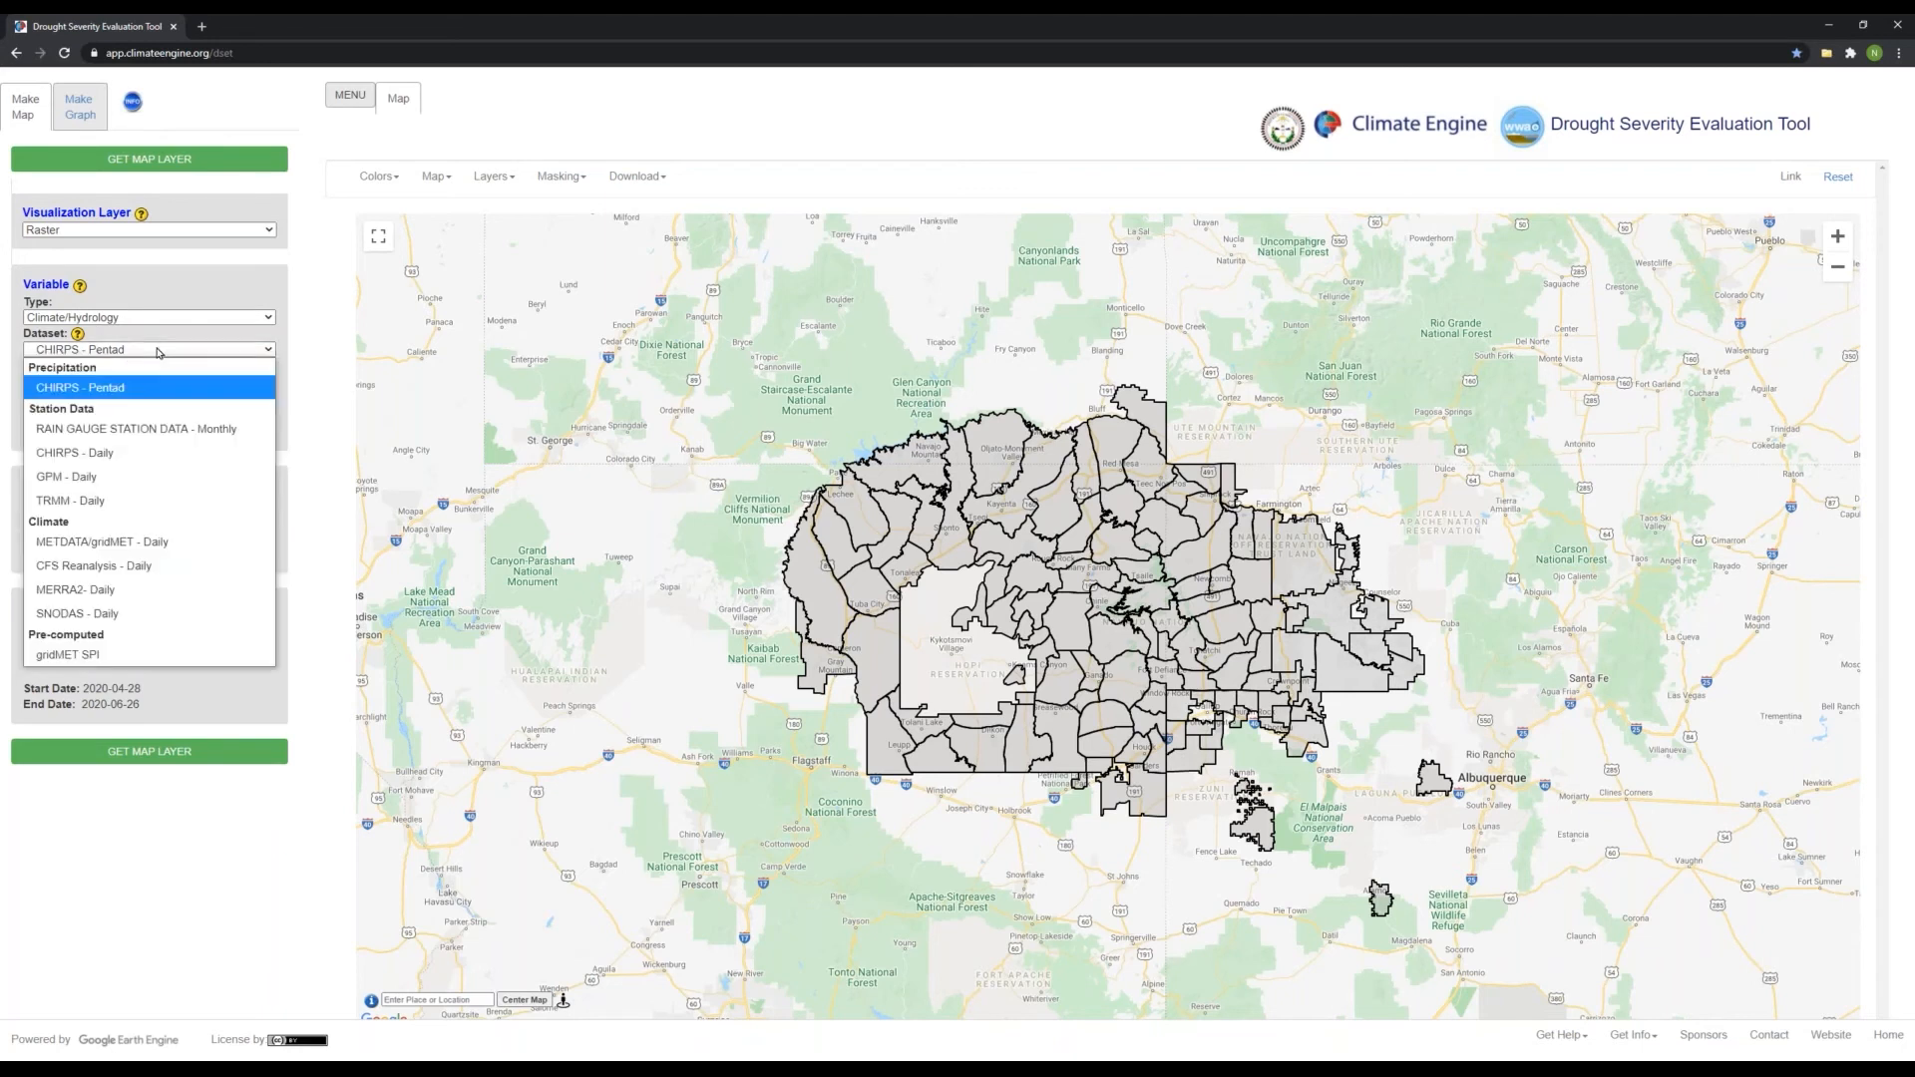
click(144, 544)
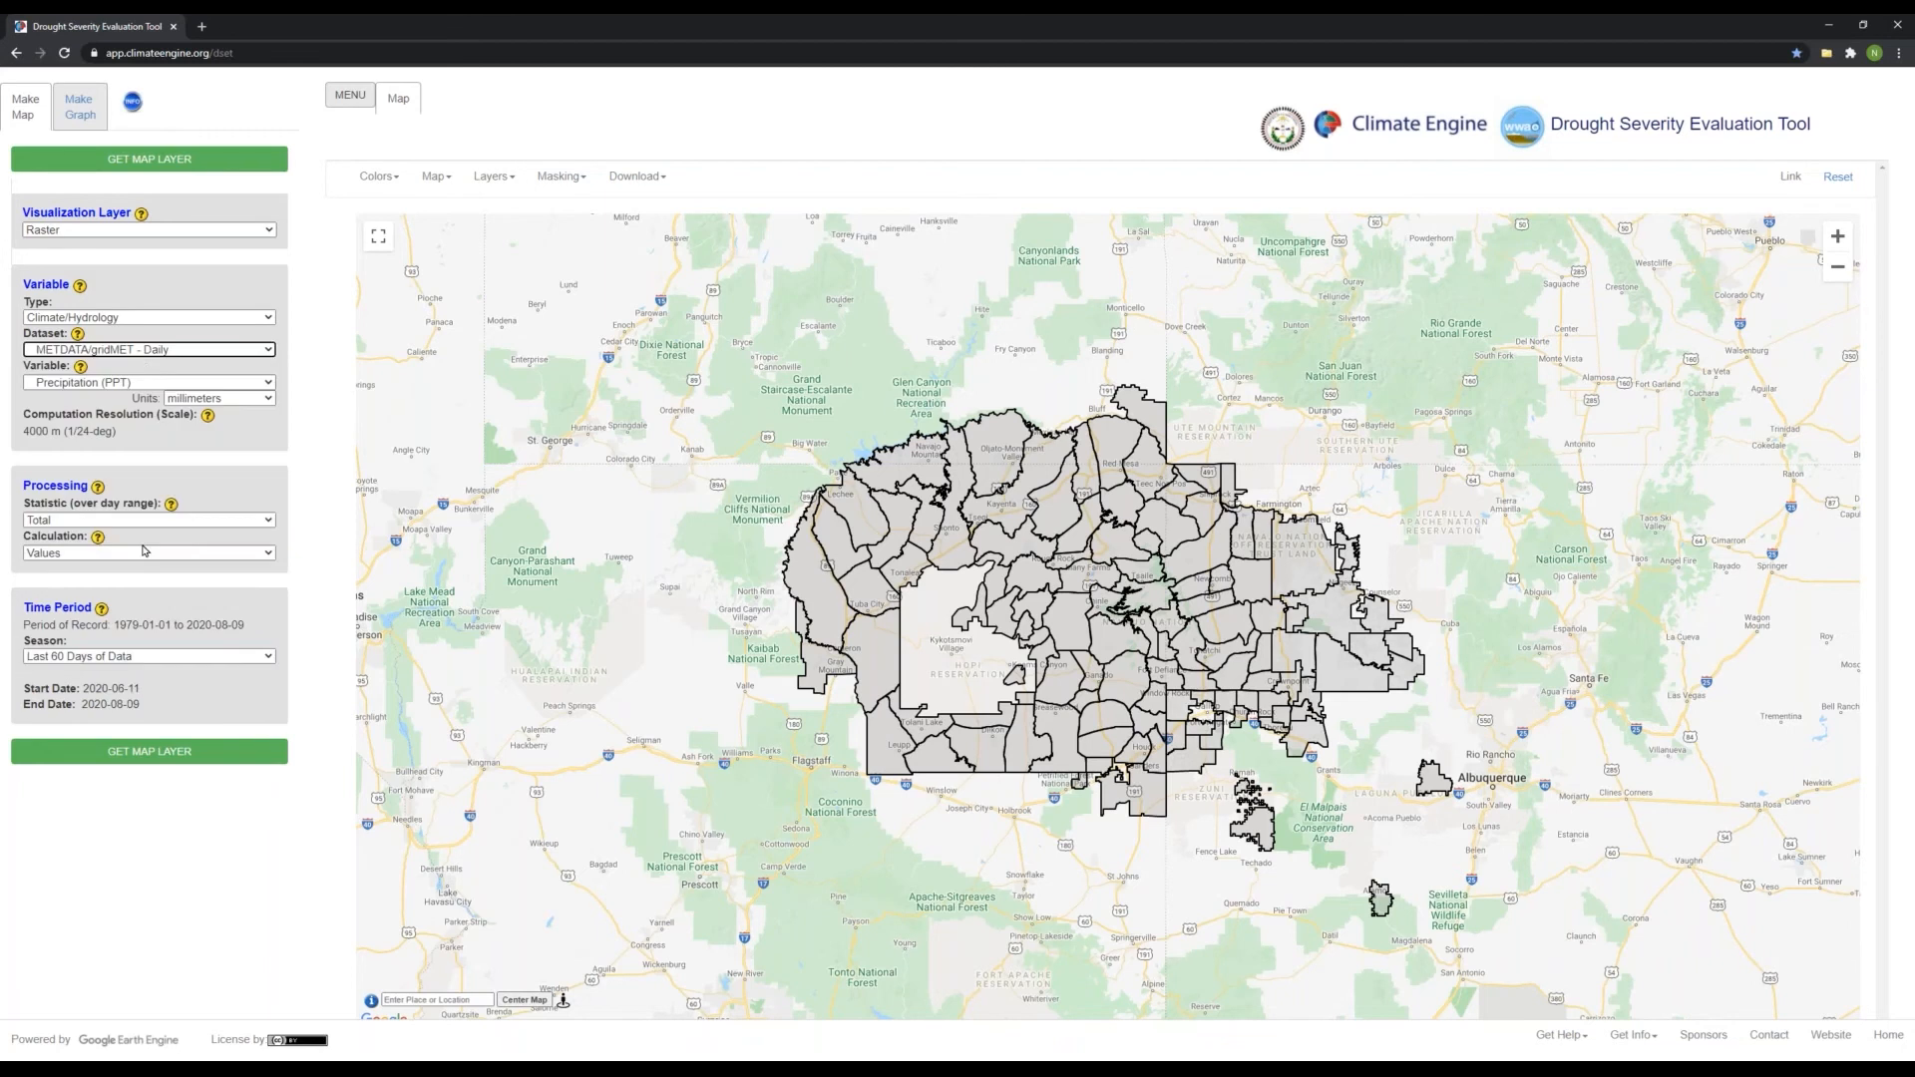
click(128, 384)
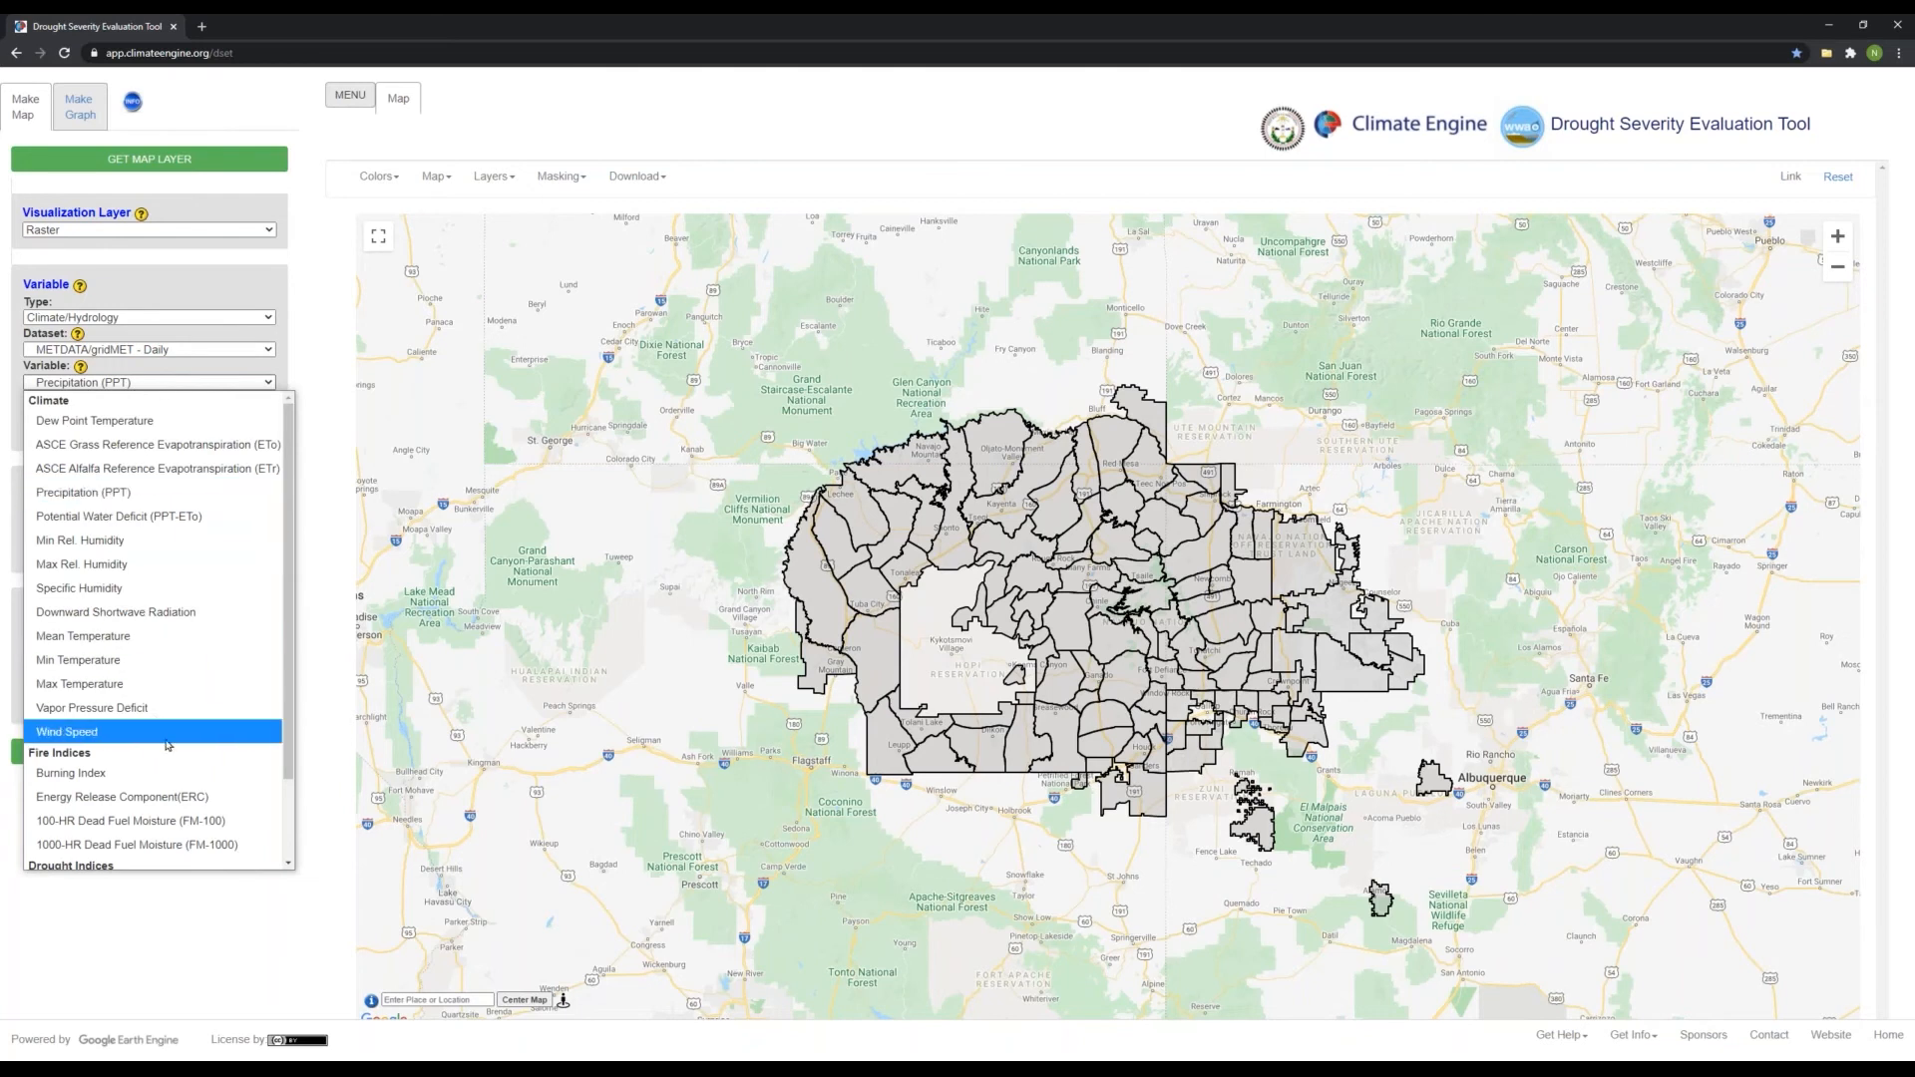
scroll(159, 743, down, 2)
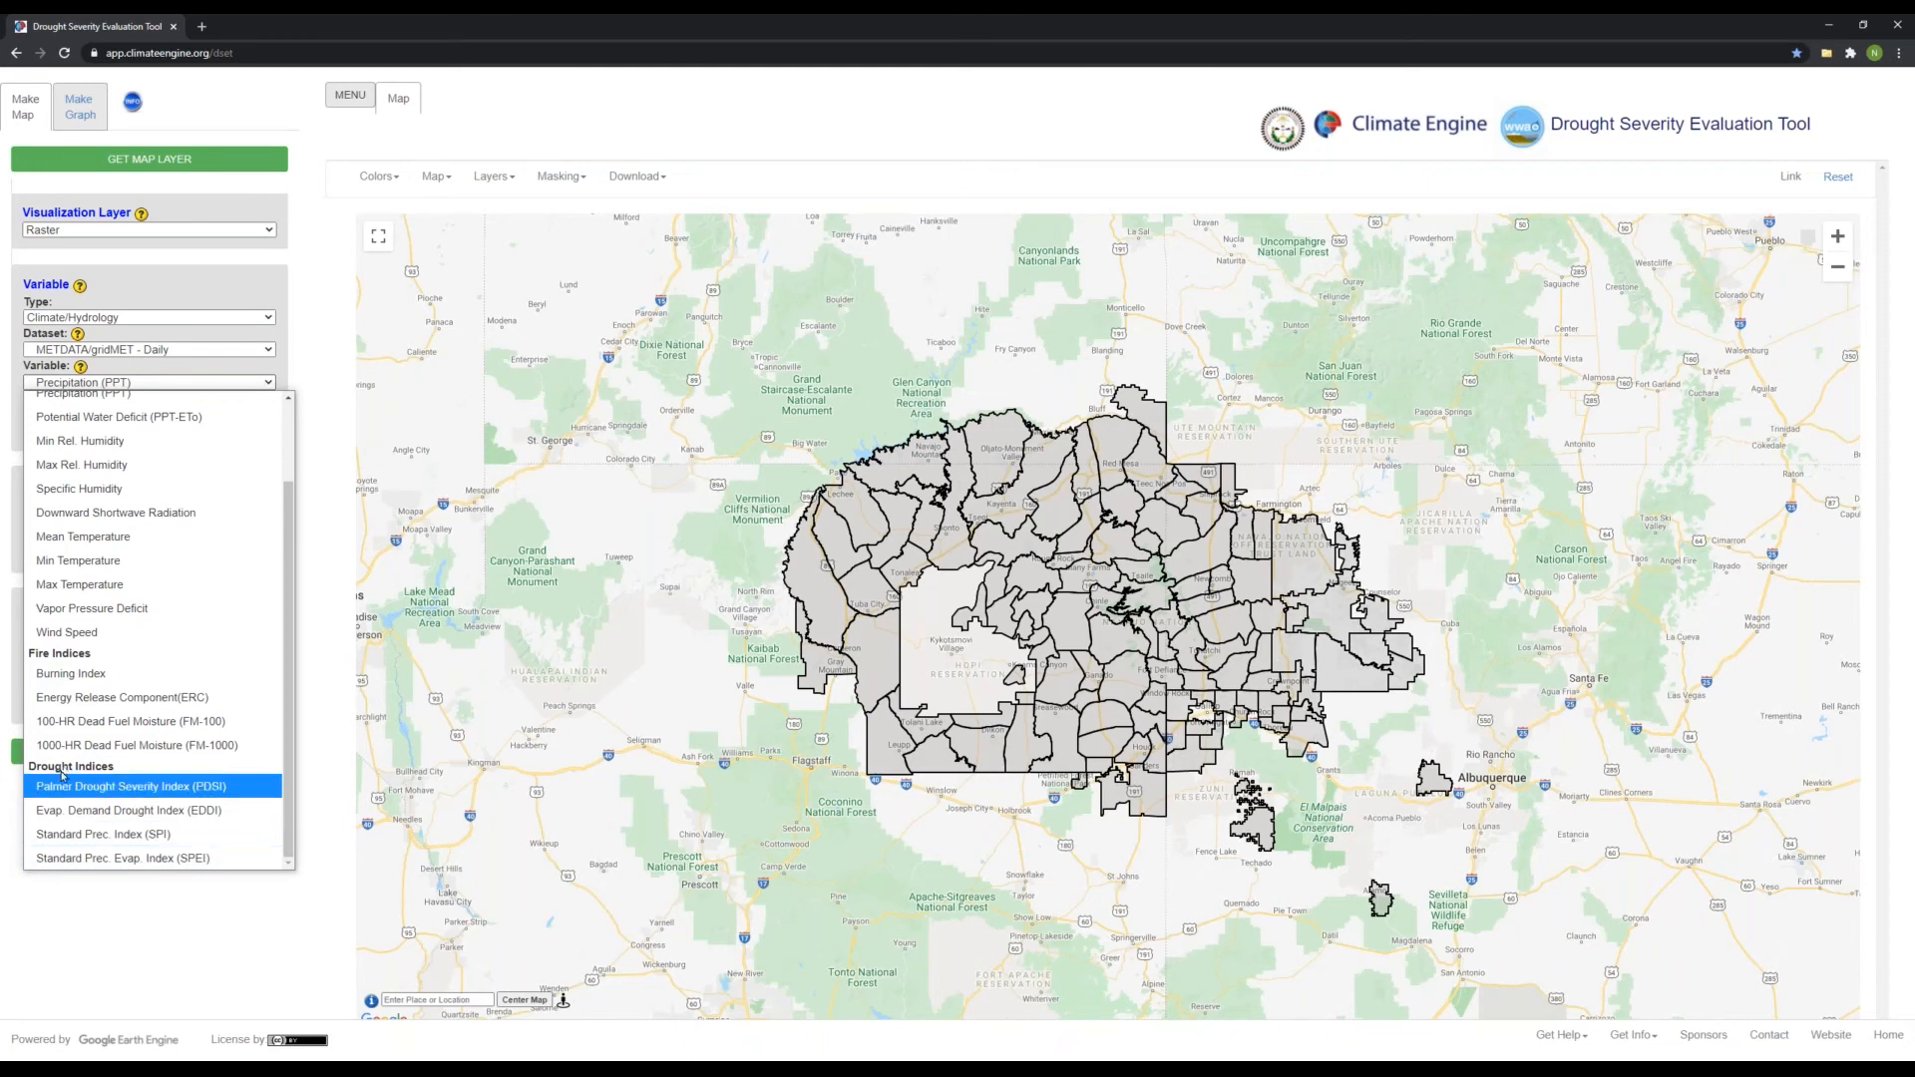
click(116, 835)
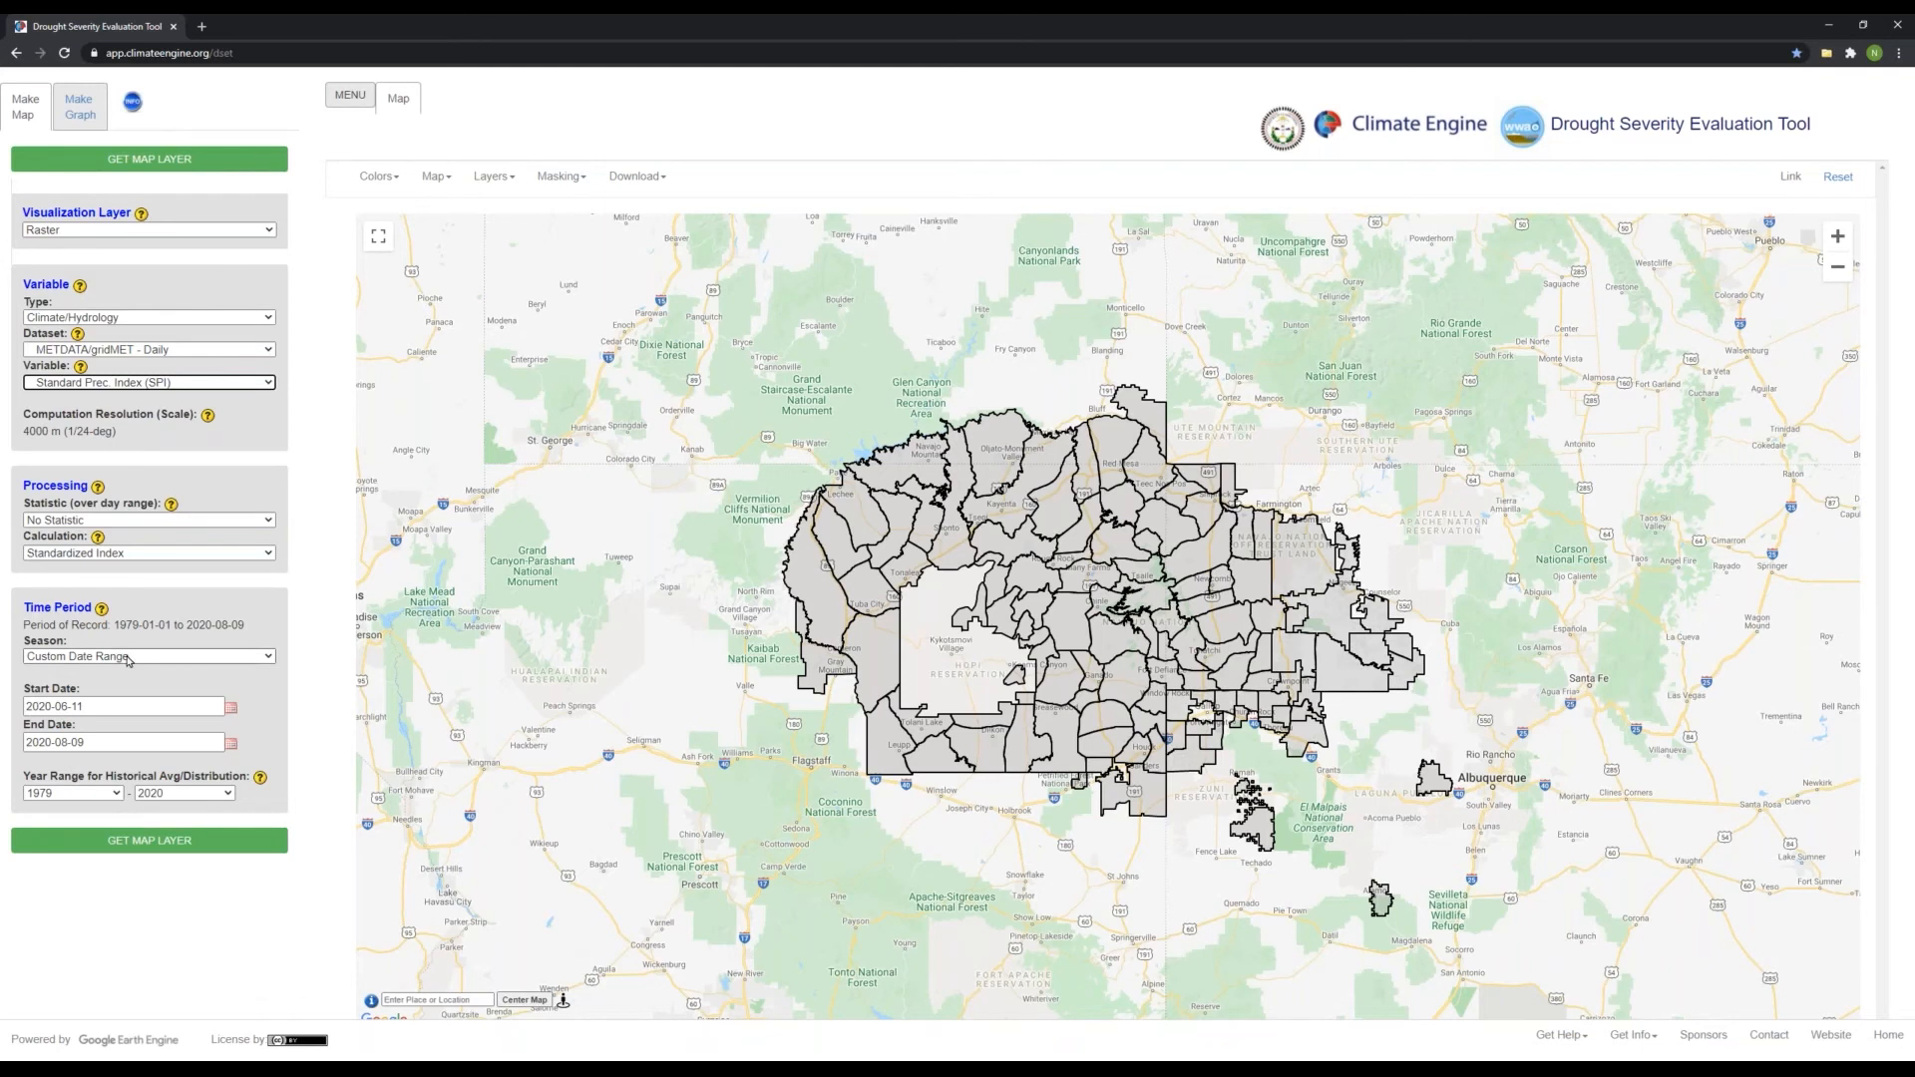
Keep the season at Custom Date Range and set the start date to 2018-10-01
click(127, 660)
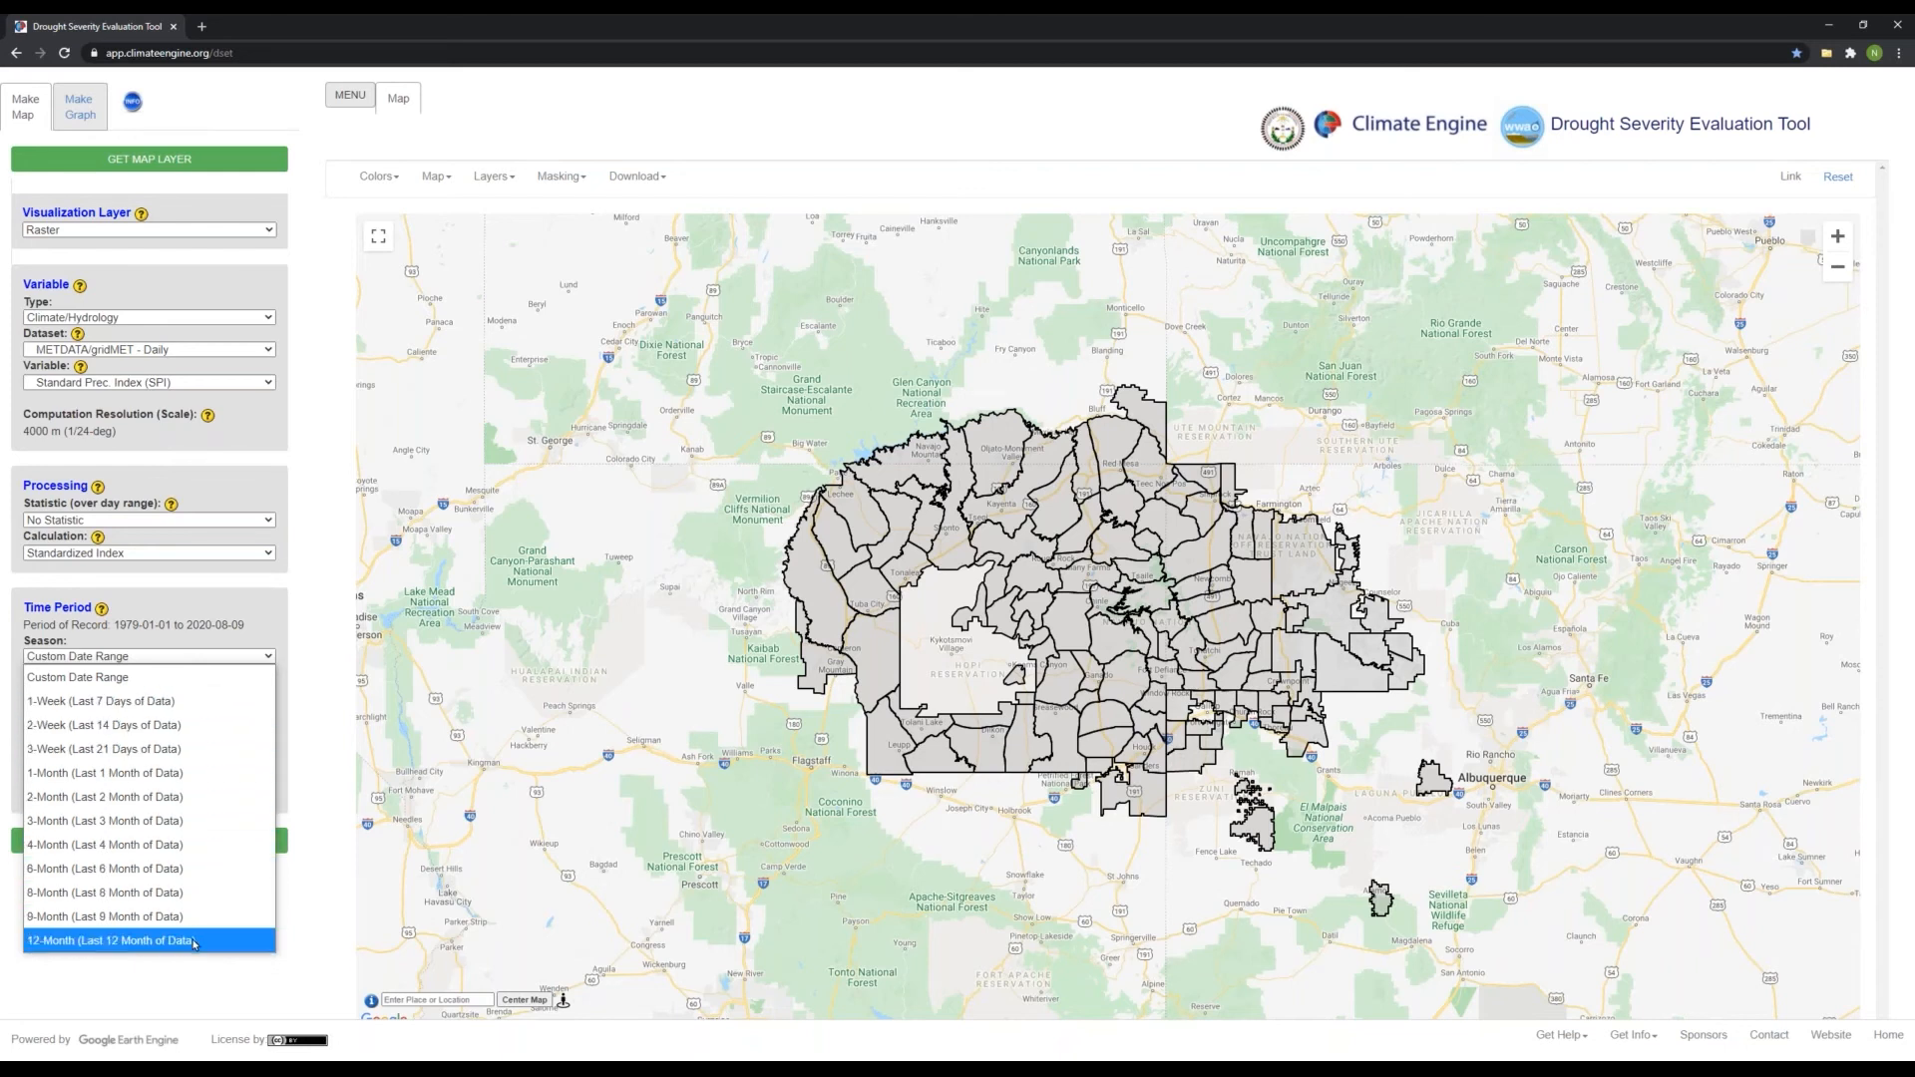
click(195, 687)
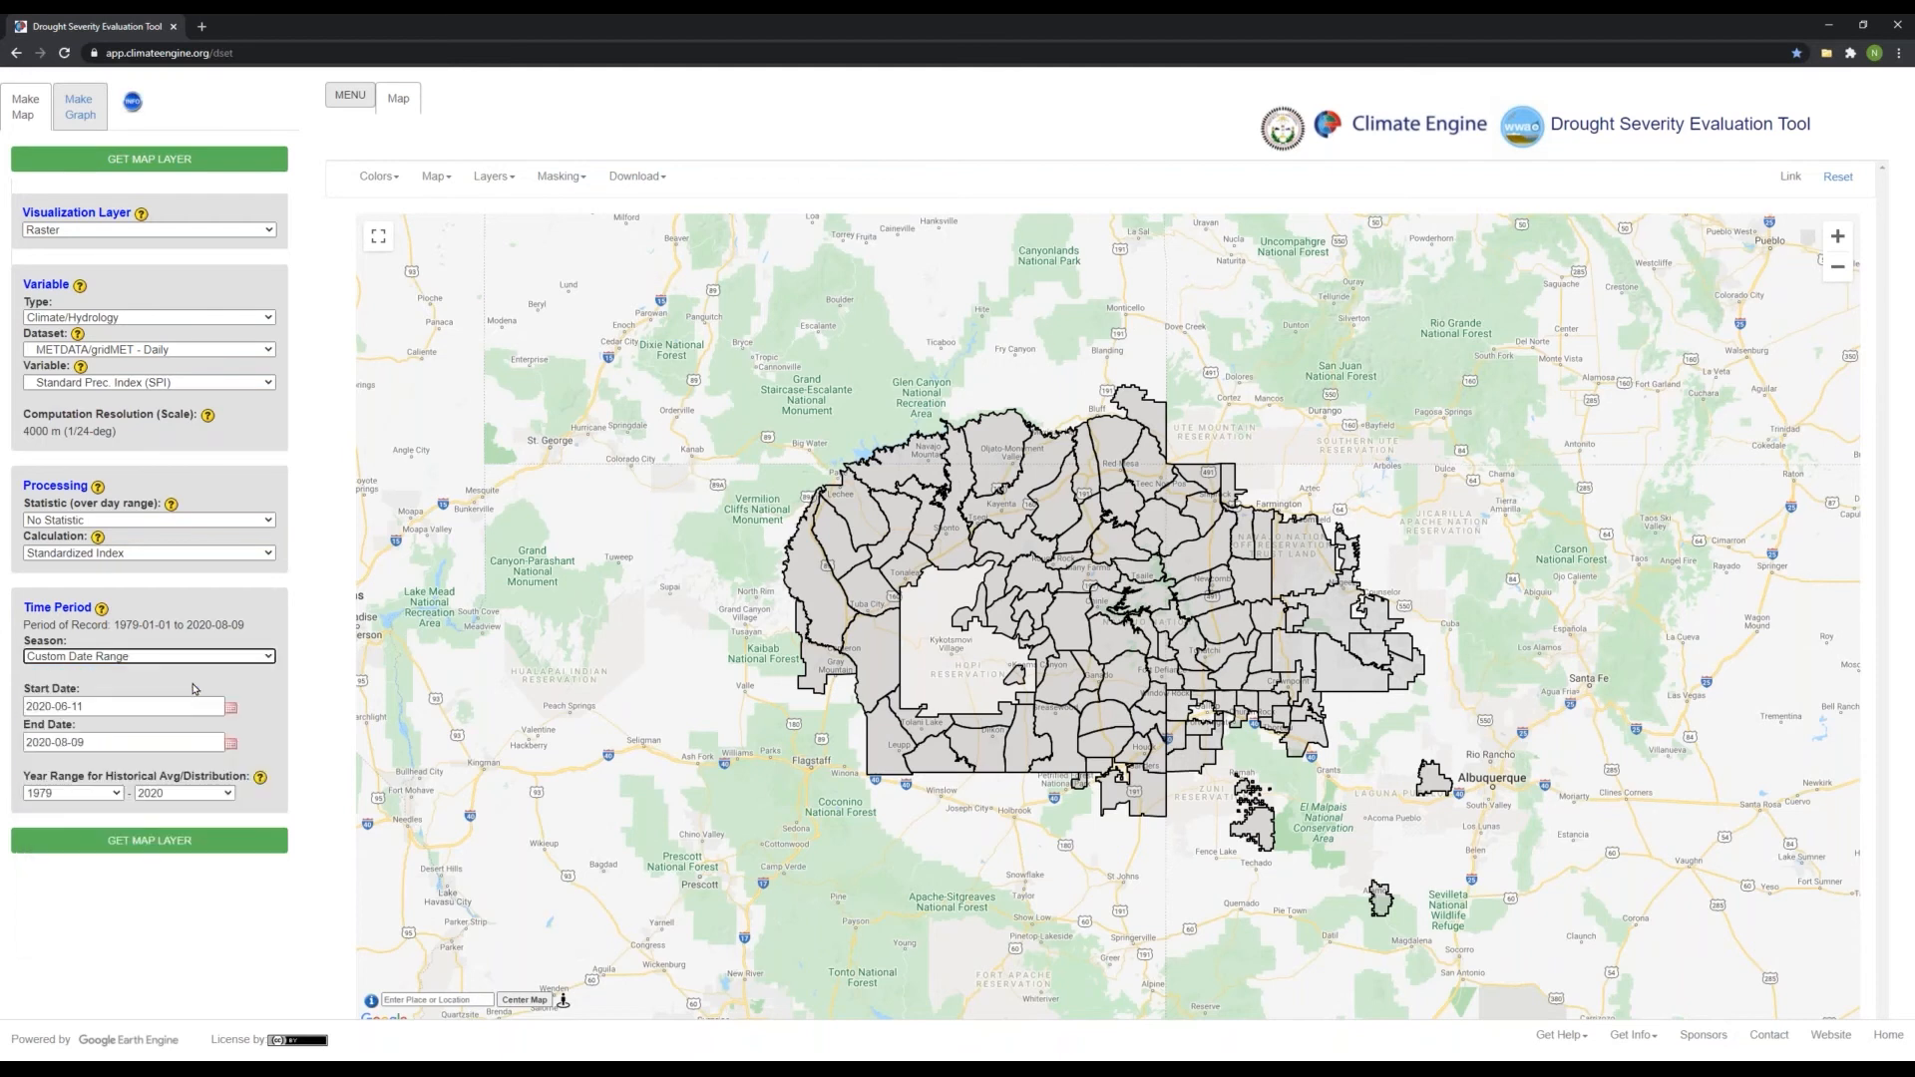
click(48, 705)
key(BackSpace)
key(BackSpace)
text(18)
click(65, 705)
key(BackSpace)
key(BackSpace)
text(10)
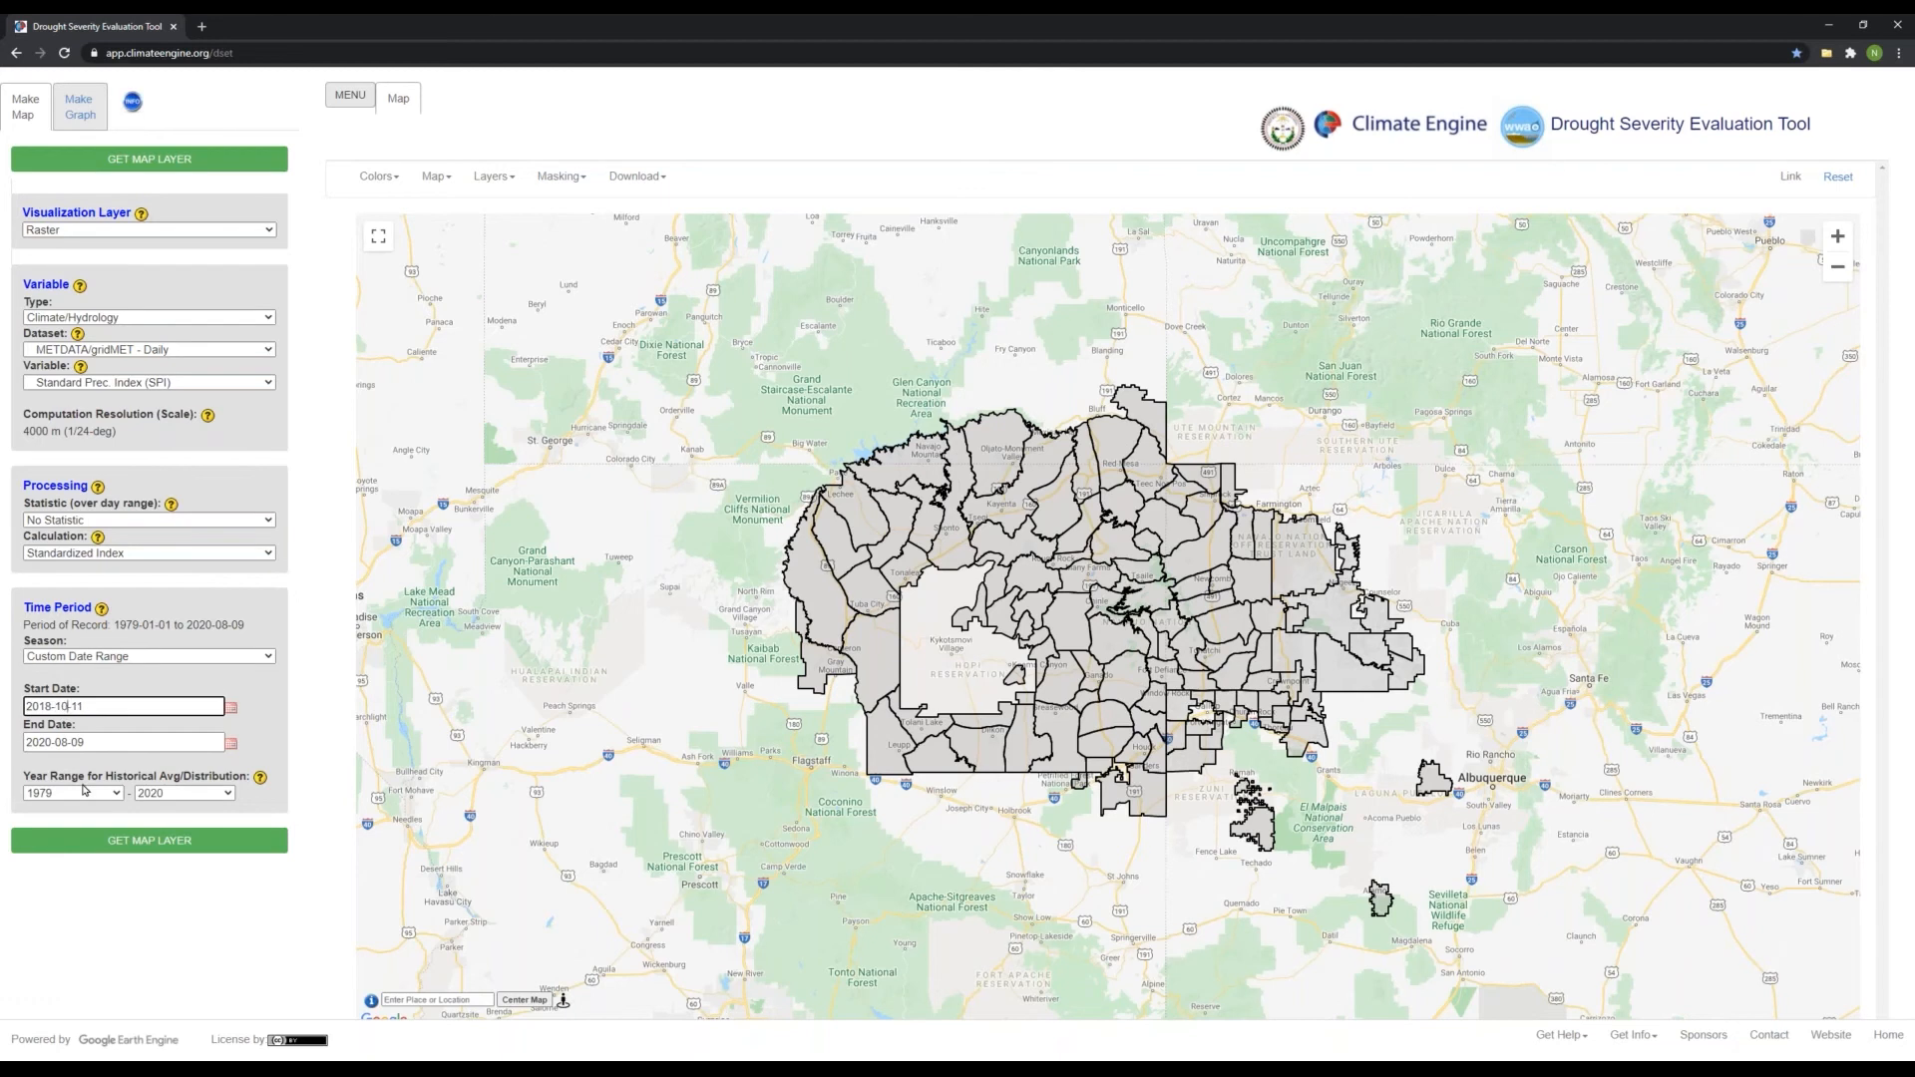
click(76, 706)
key(BackSpace)
text(0)
Set the end date to 2019-09-30 and generate the SPI map layer over the Navajo Nation chapters
click(50, 743)
key(BackSpace)
key(BackSpace)
text(19)
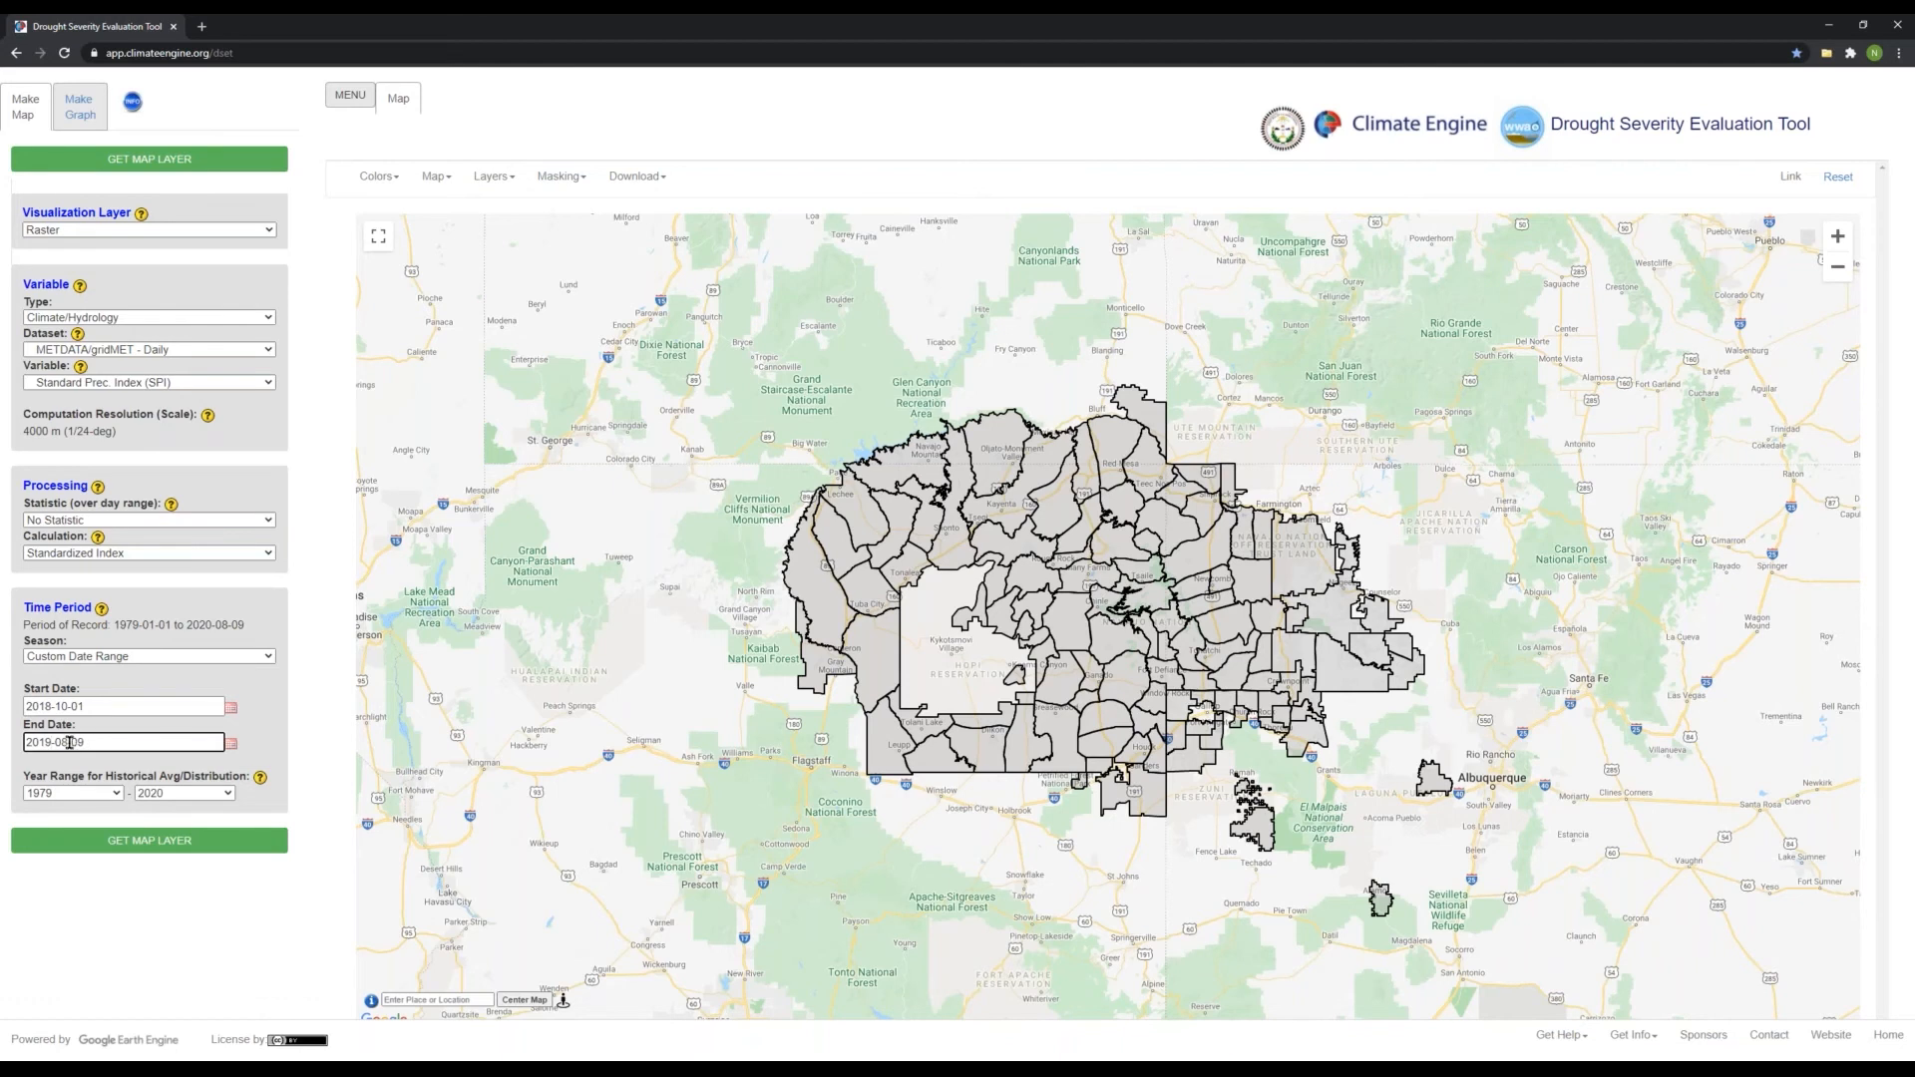
key(BackSpace)
click(60, 742)
text(9)
click(151, 773)
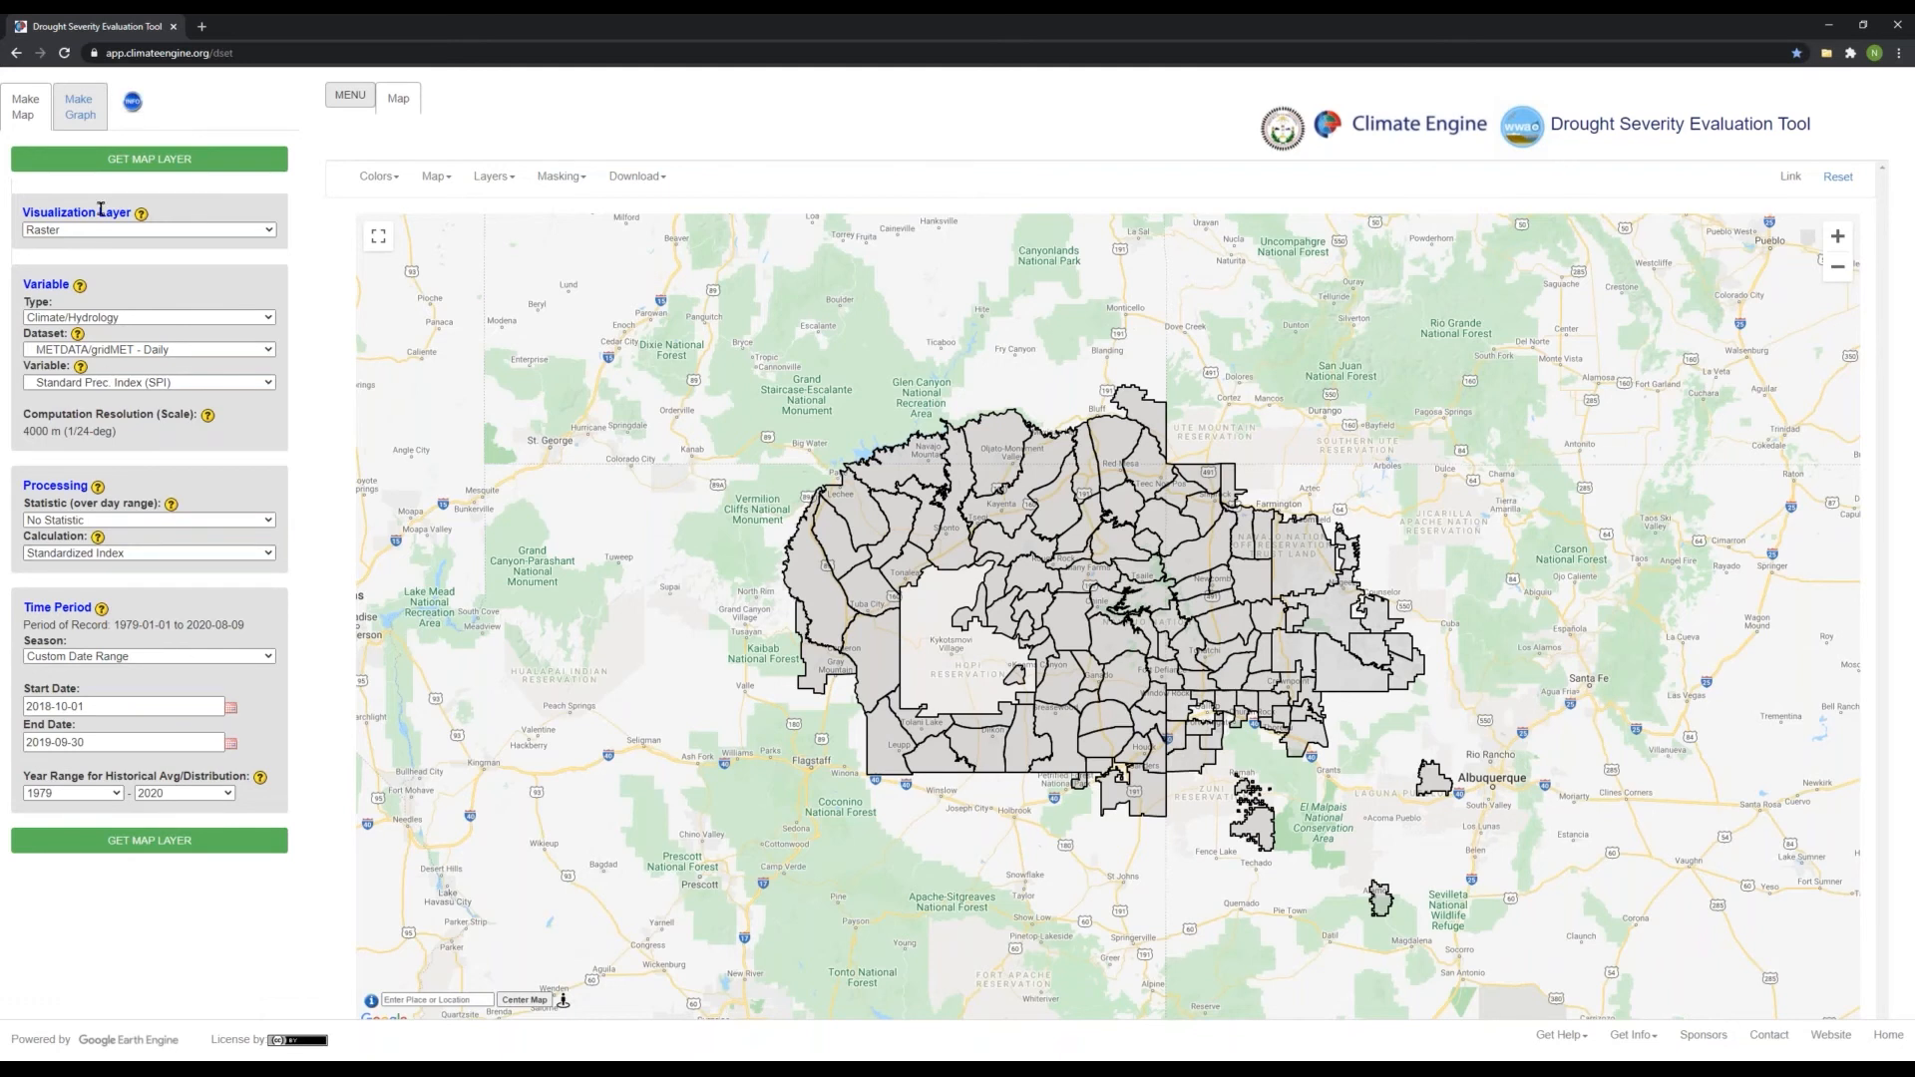
click(192, 850)
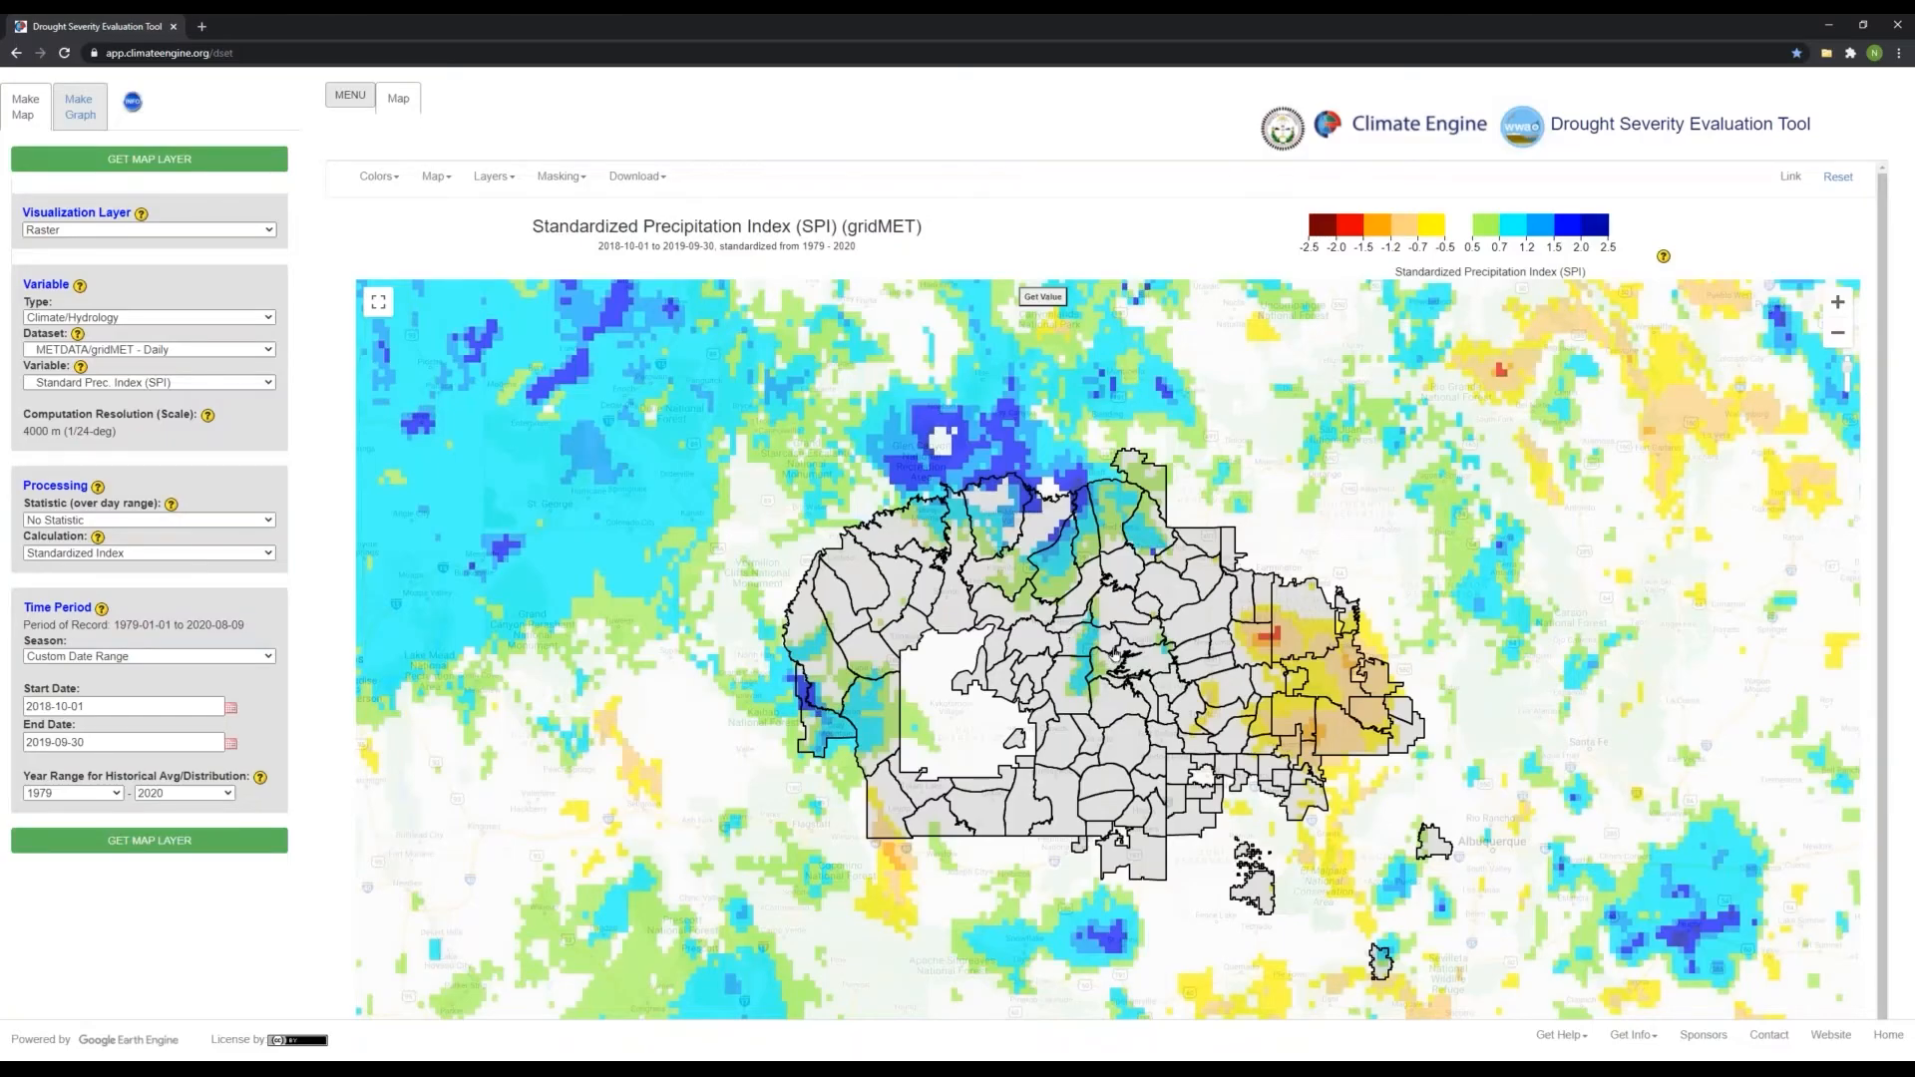
drag(1114, 654, 1094, 630)
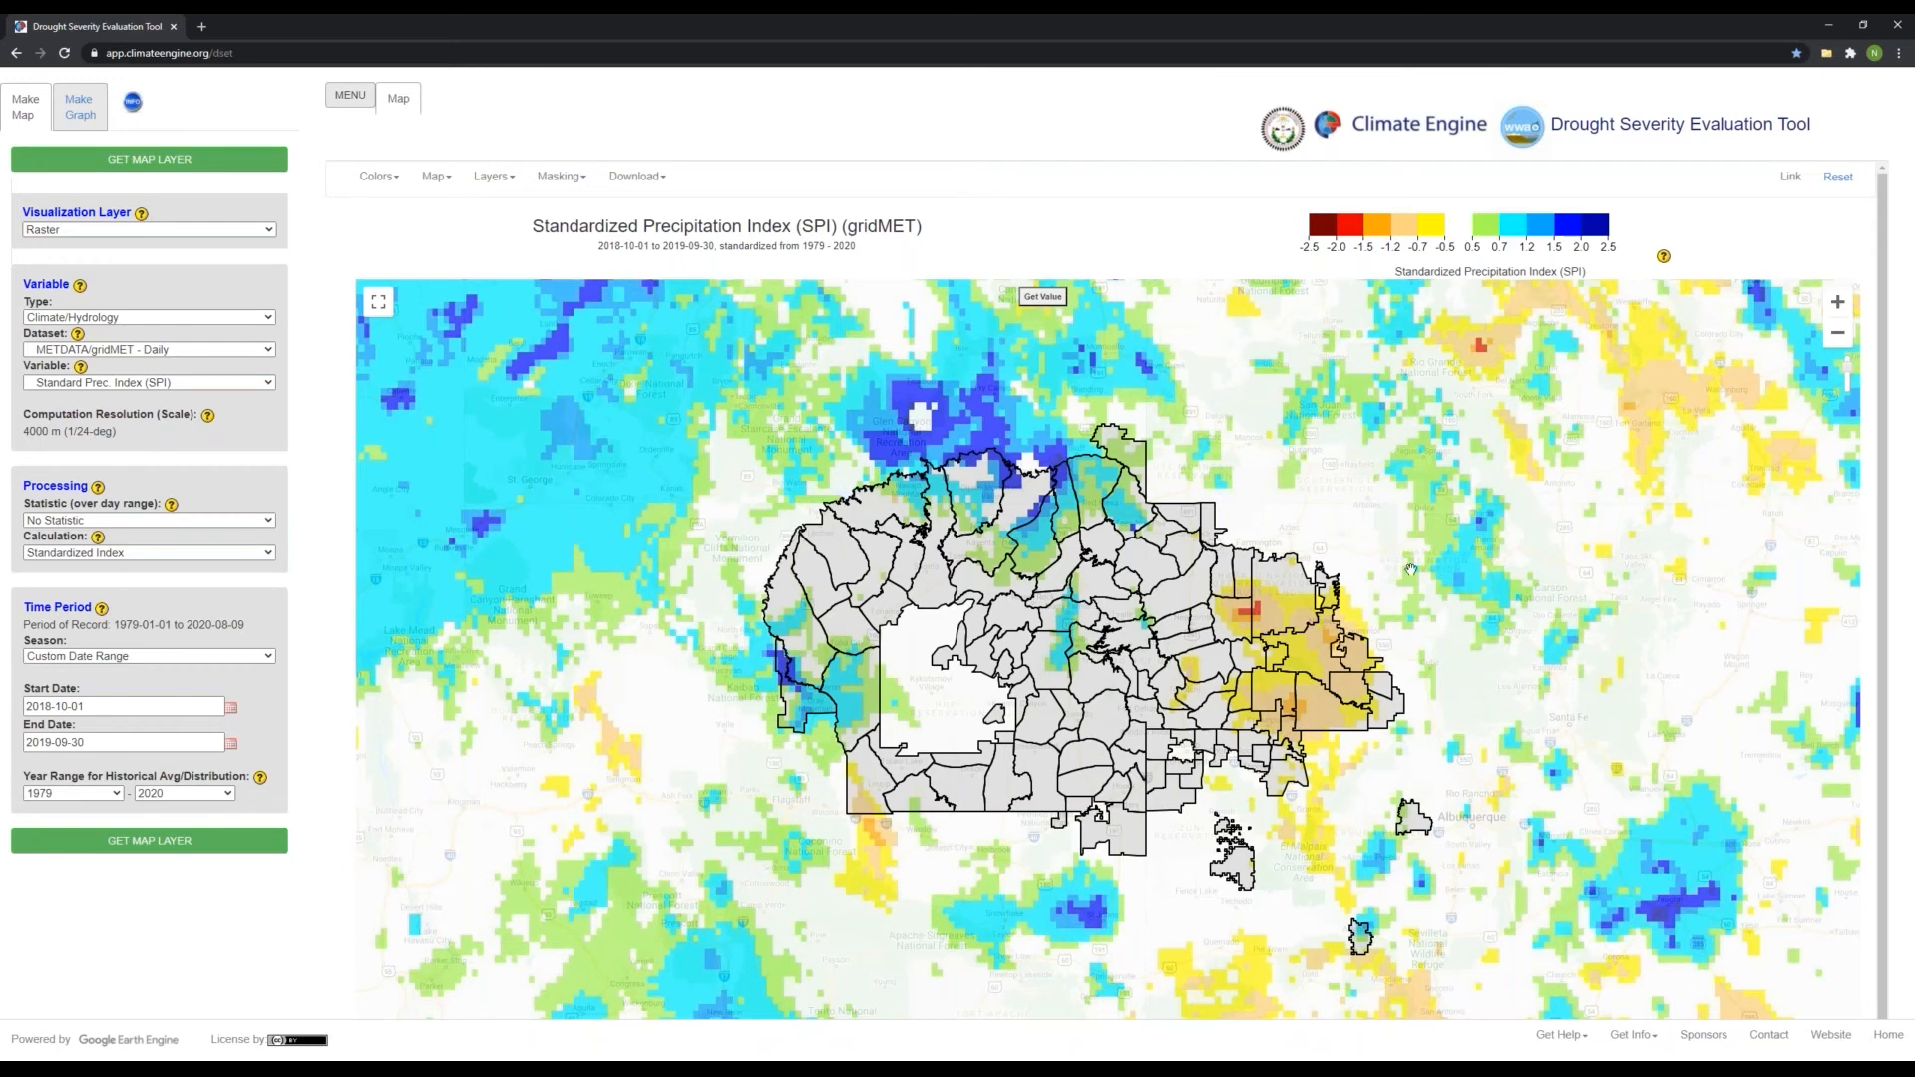
Review the USDM color scale explaining the drought and wet categories on the SPI map
click(1664, 260)
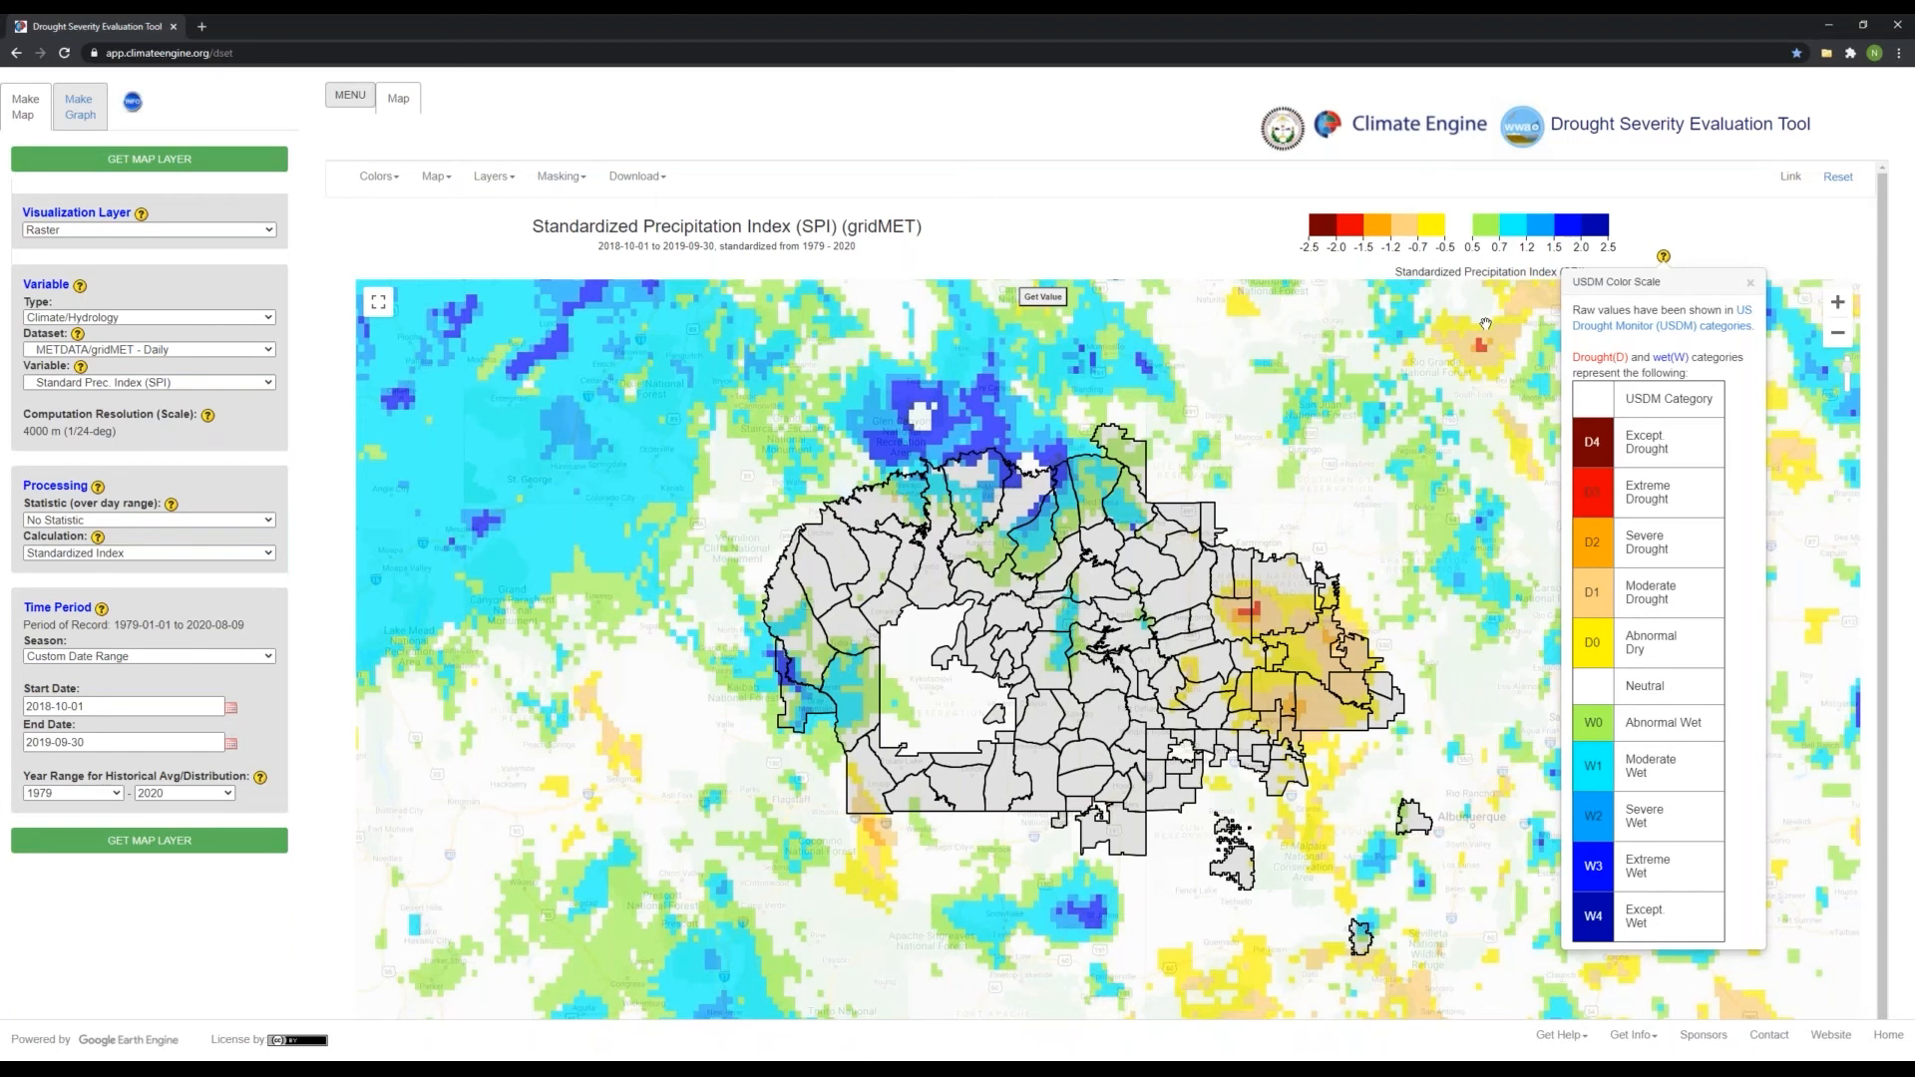
drag(1486, 324, 1490, 323)
click(1750, 286)
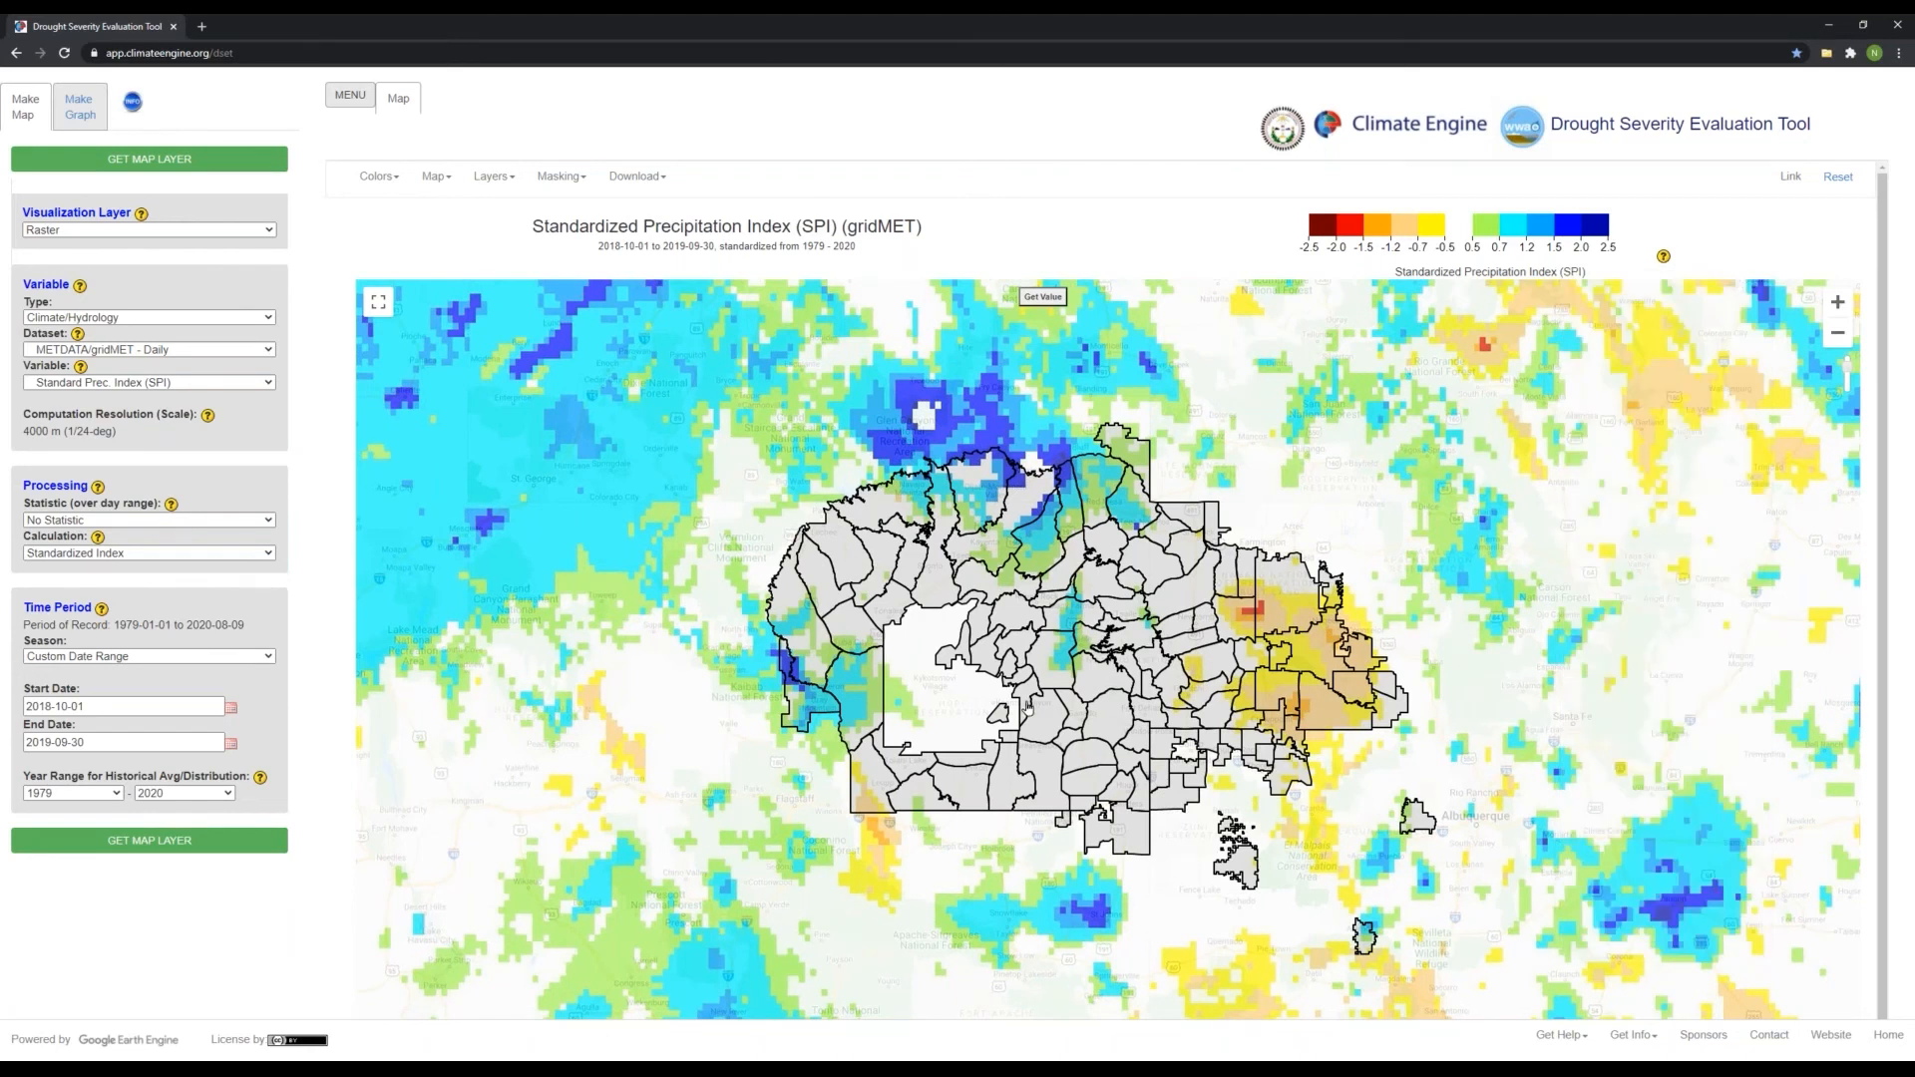
mouse_move(1849, 377)
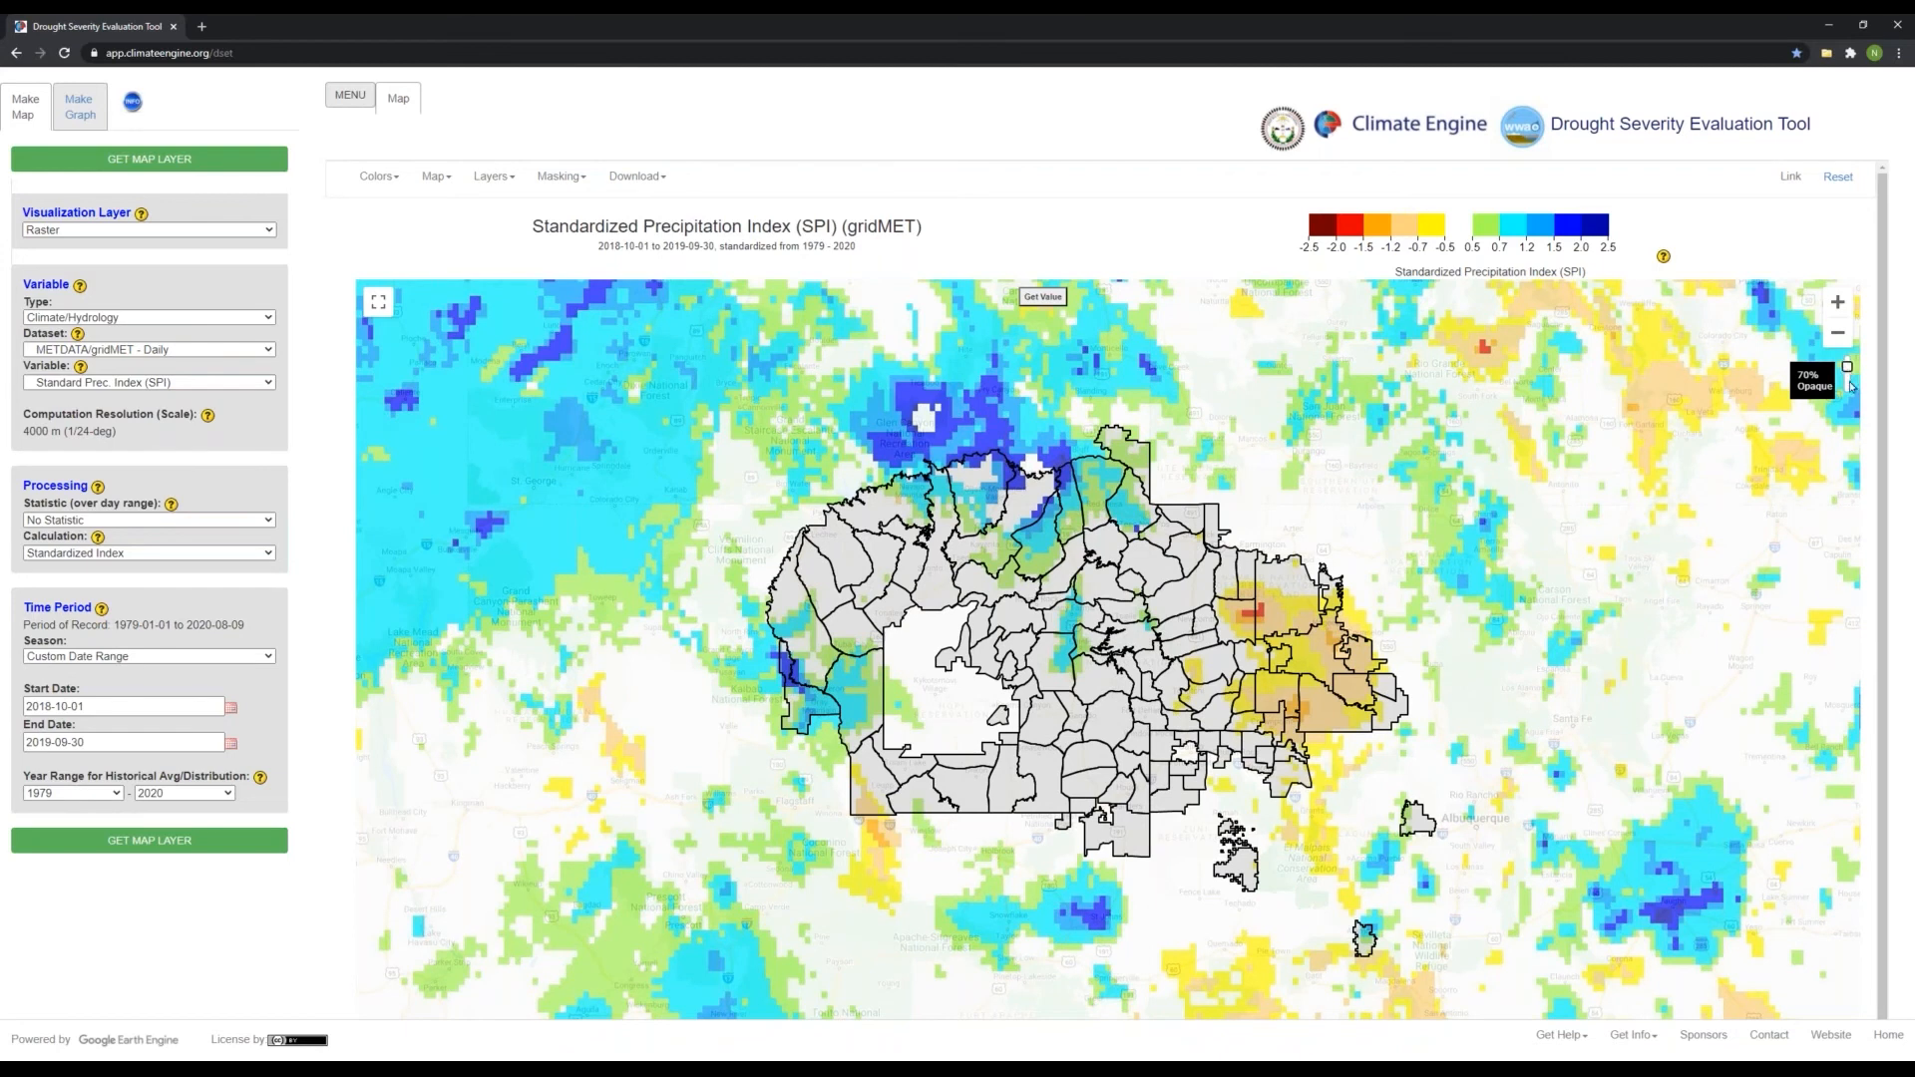
mouse_move(1850, 382)
mouse_down()
mouse_move(1849, 359)
mouse_move(1848, 375)
mouse_up()
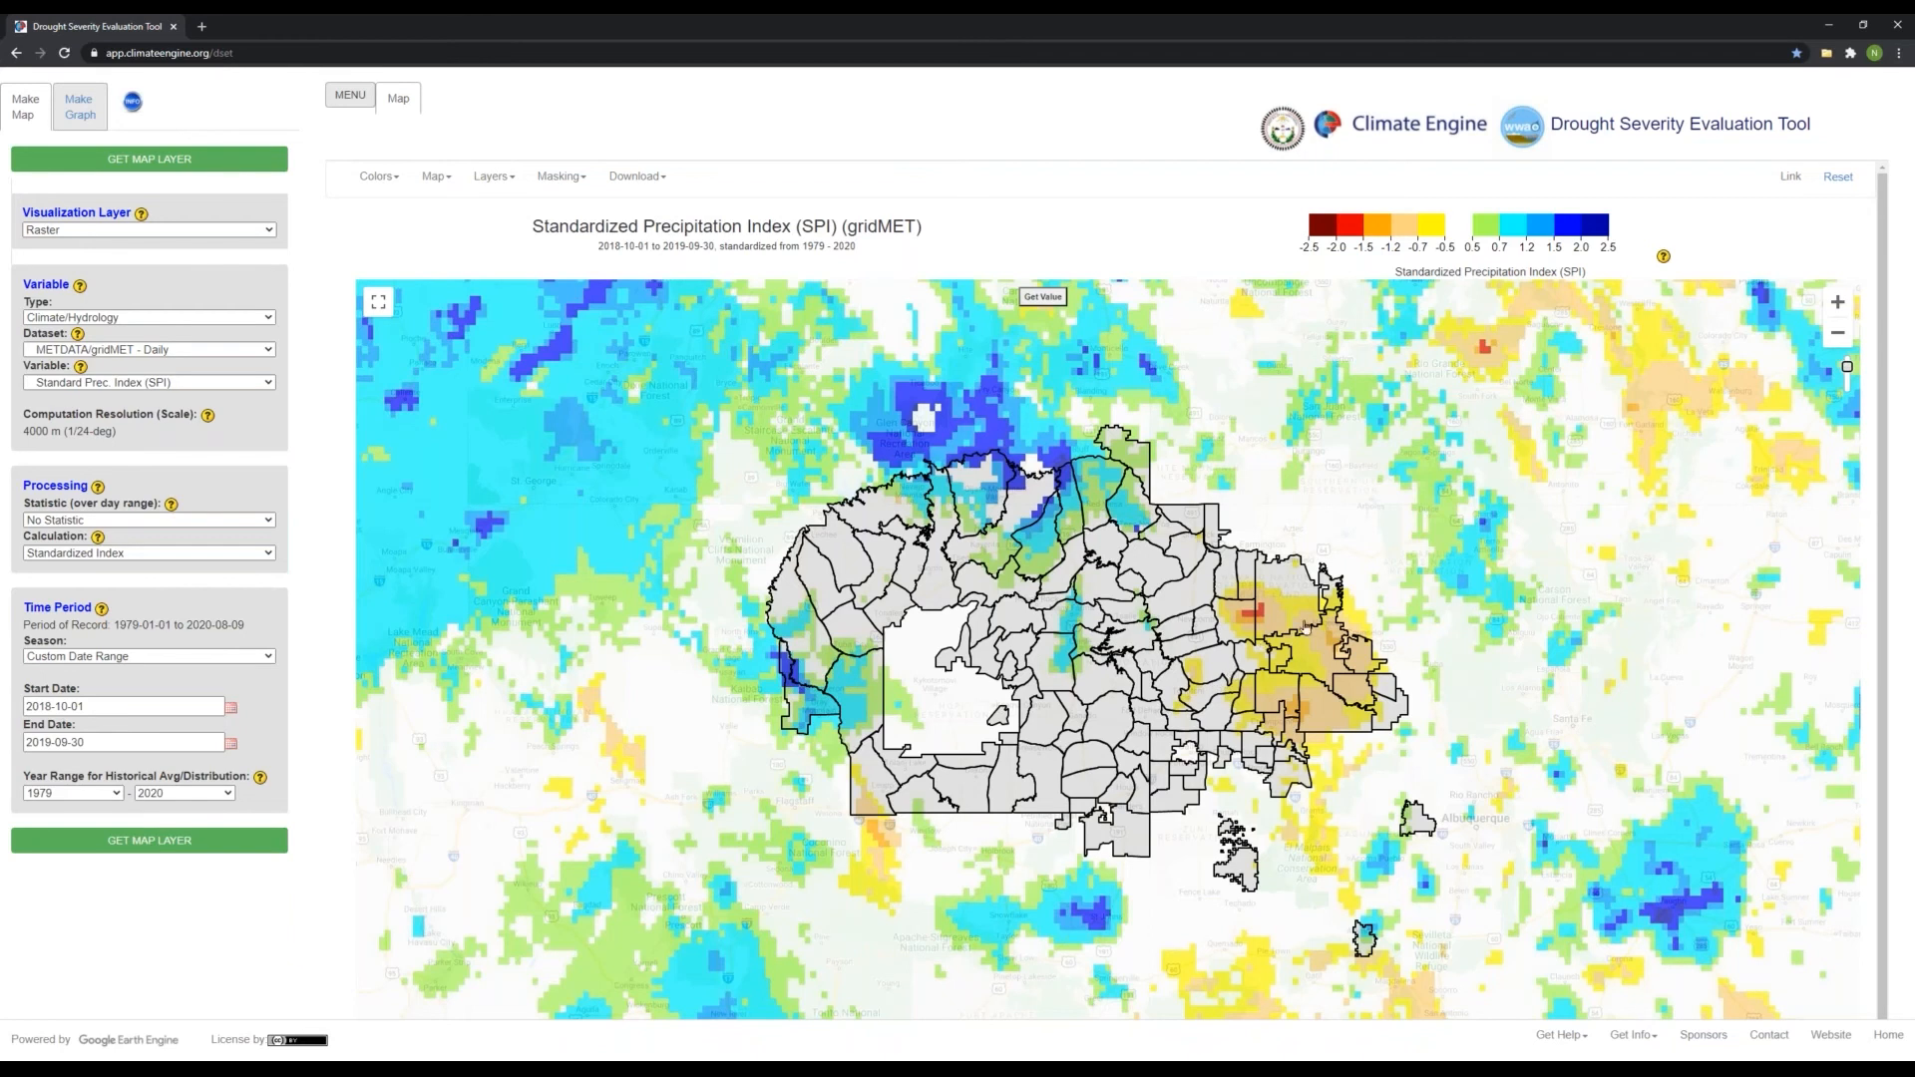
click(1665, 258)
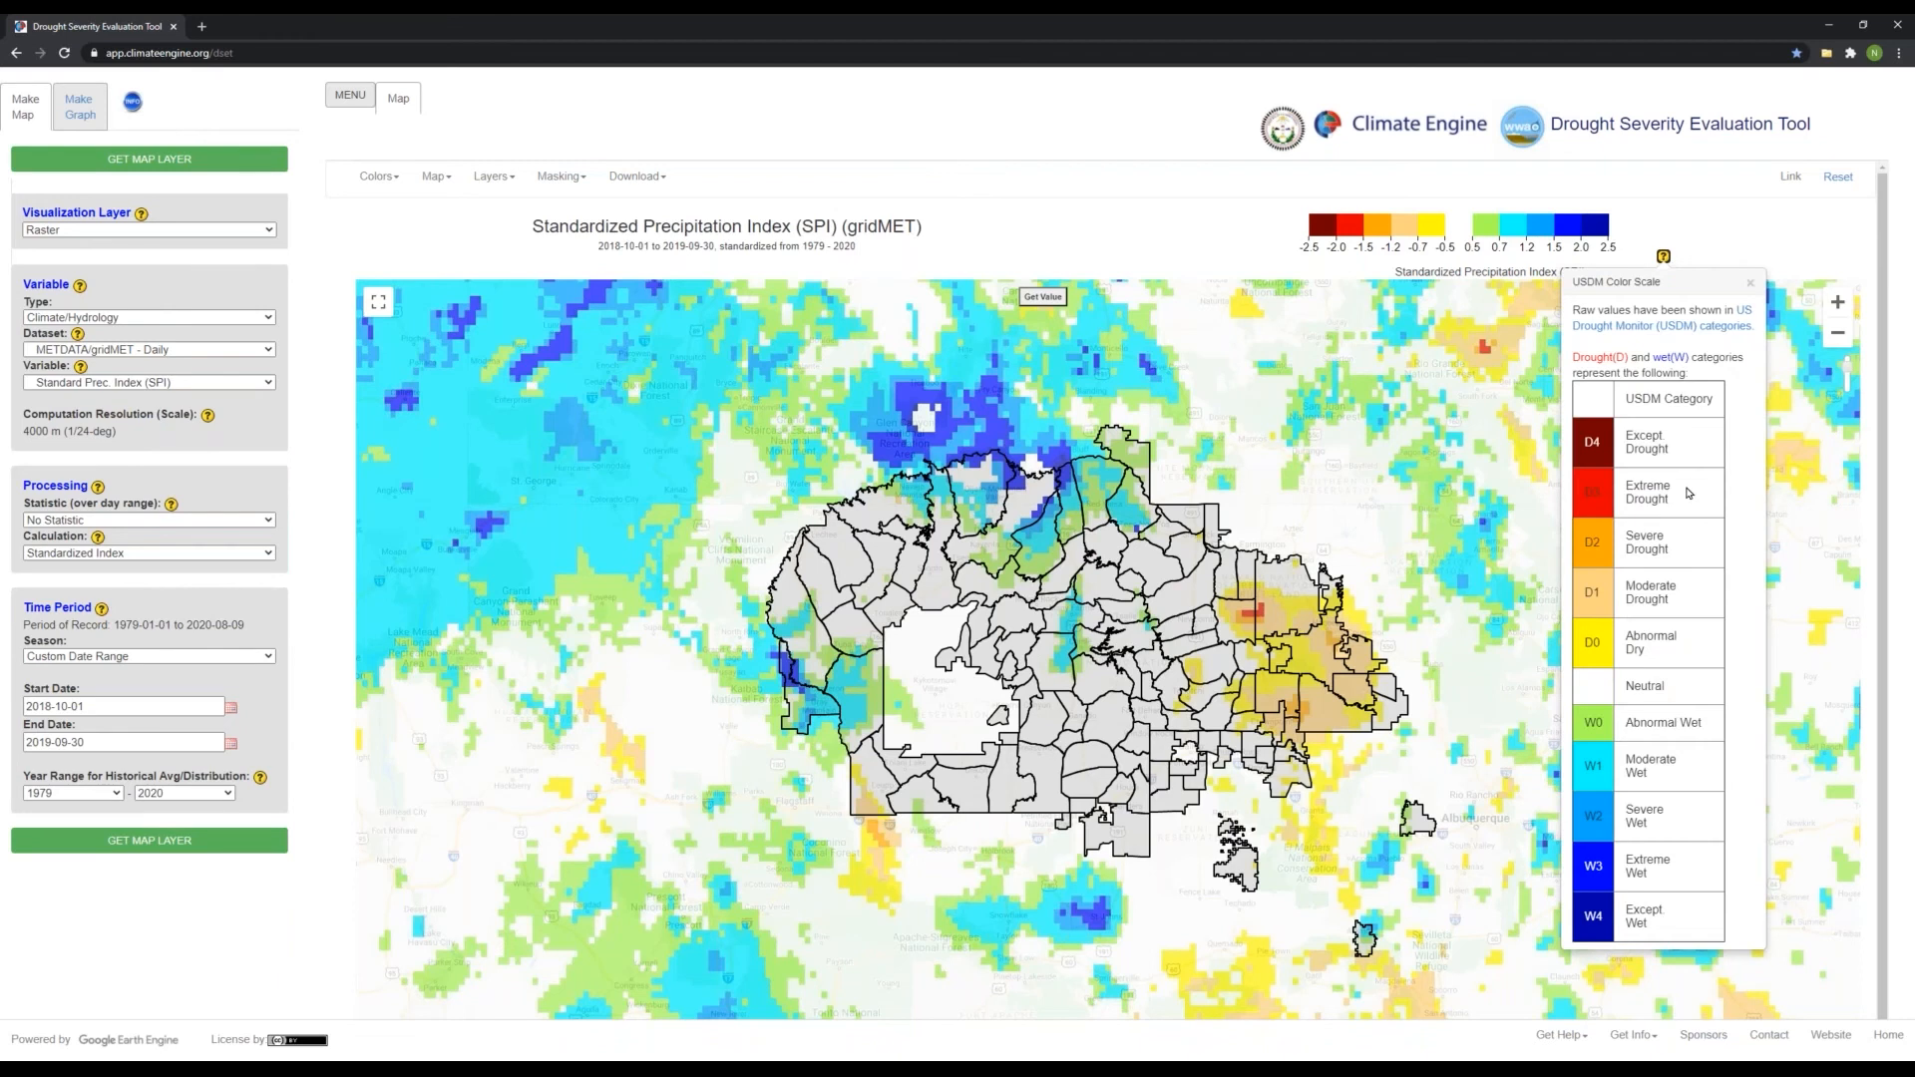
click(1750, 284)
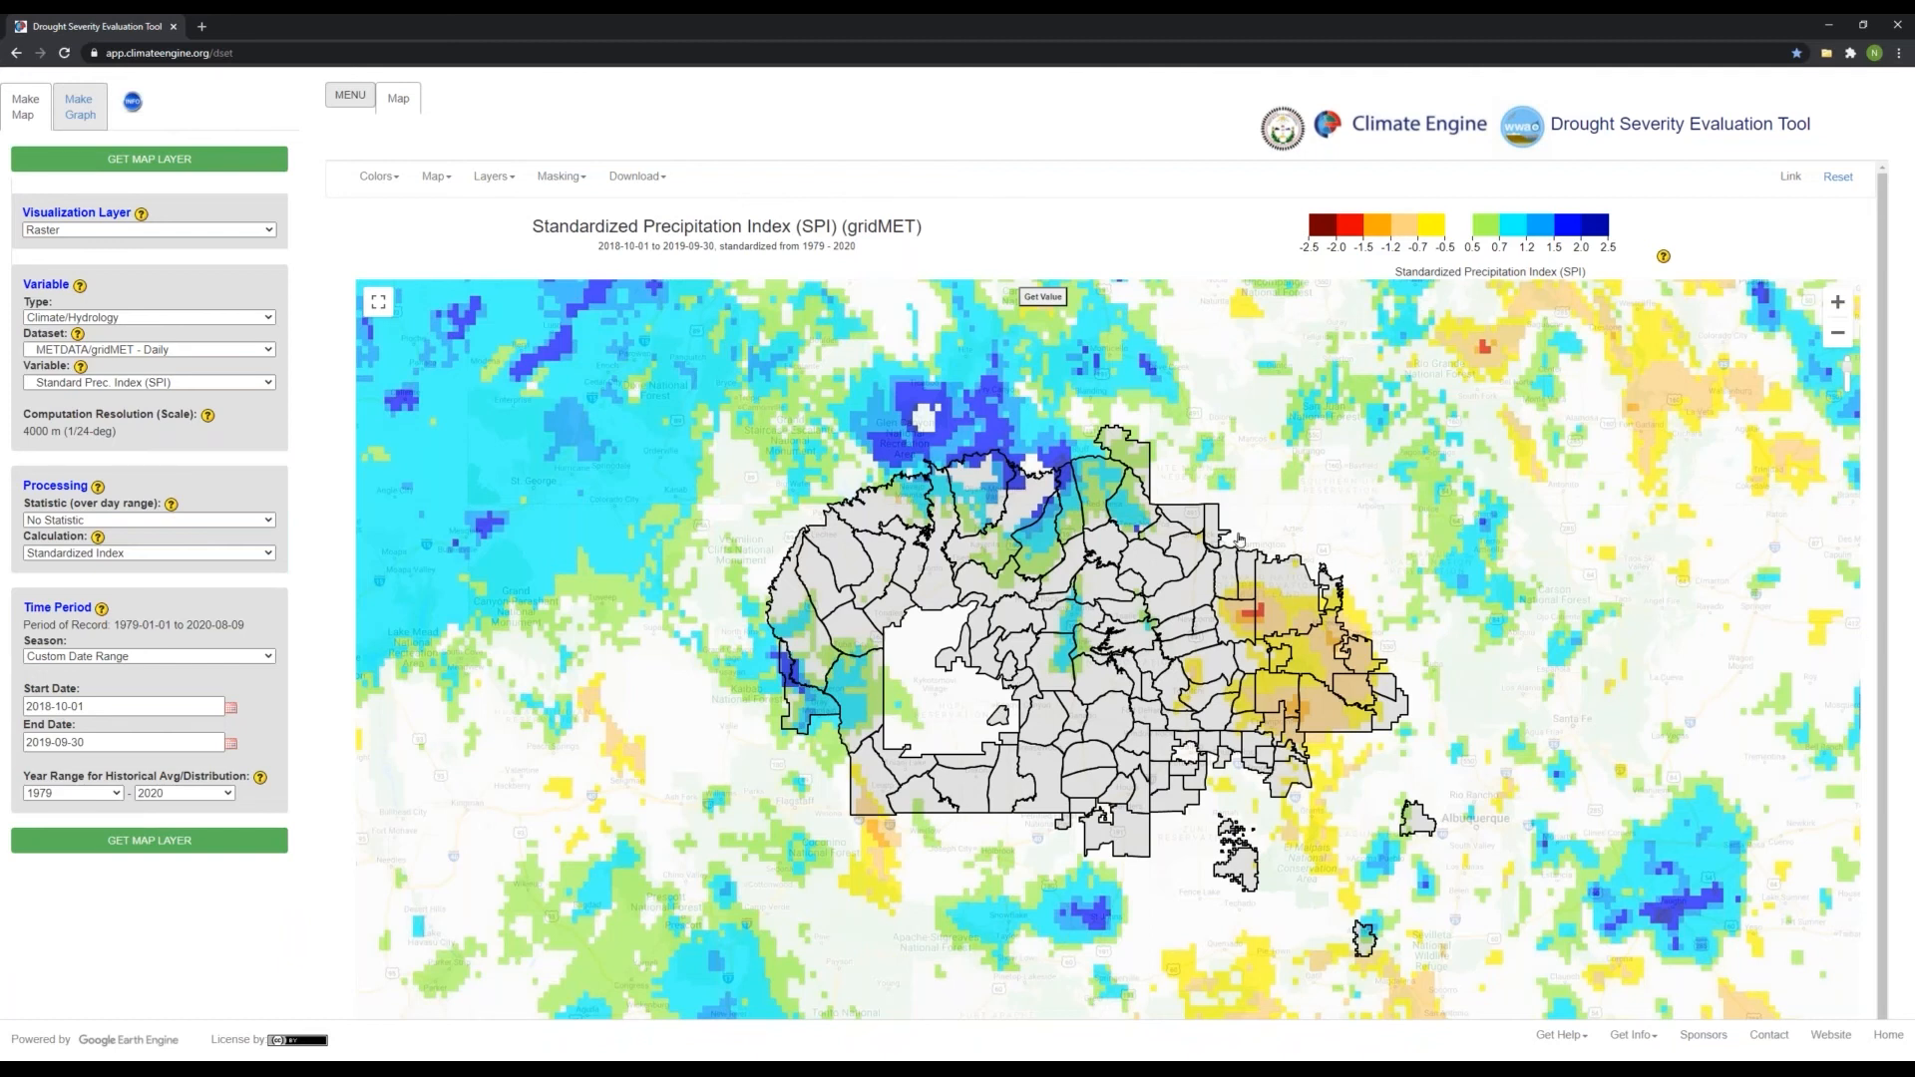
Reset the tool to its default settings and change the base map to Light Political Style
click(1838, 177)
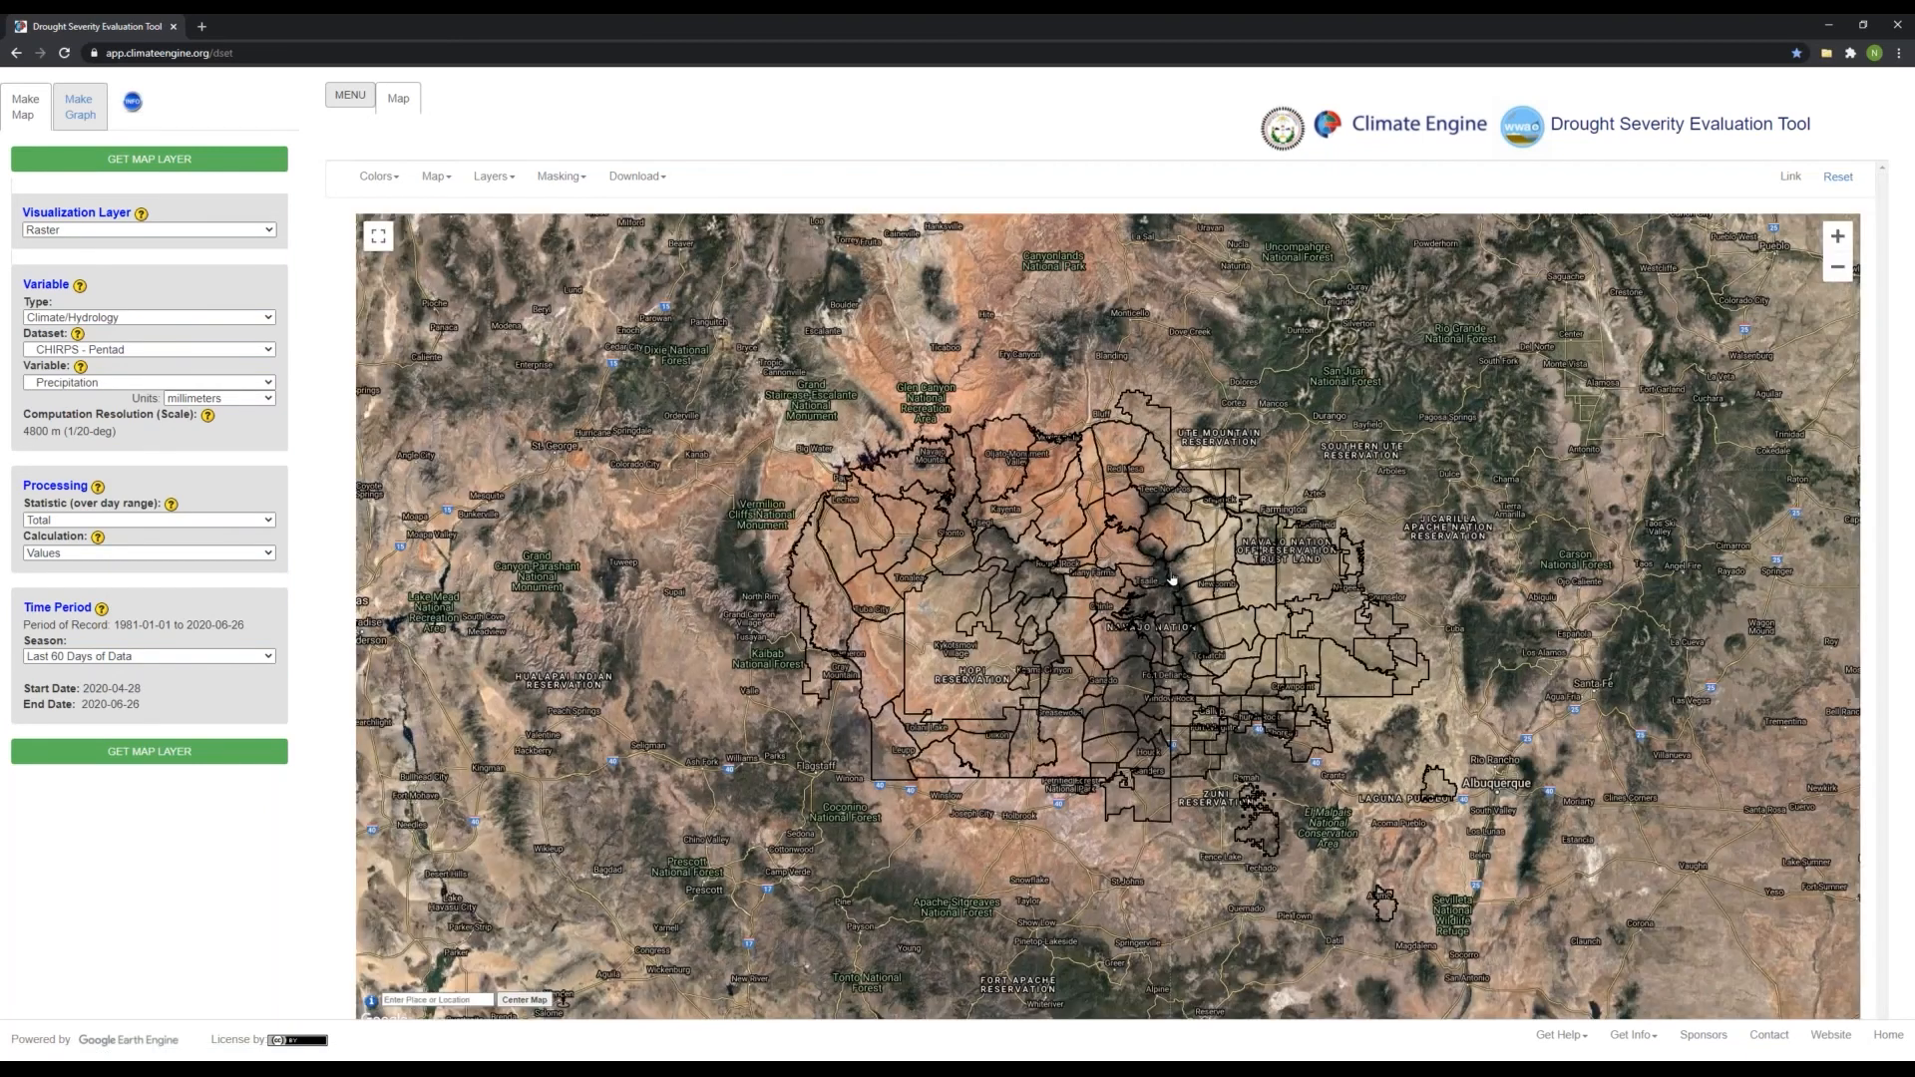
drag(1173, 579, 1140, 568)
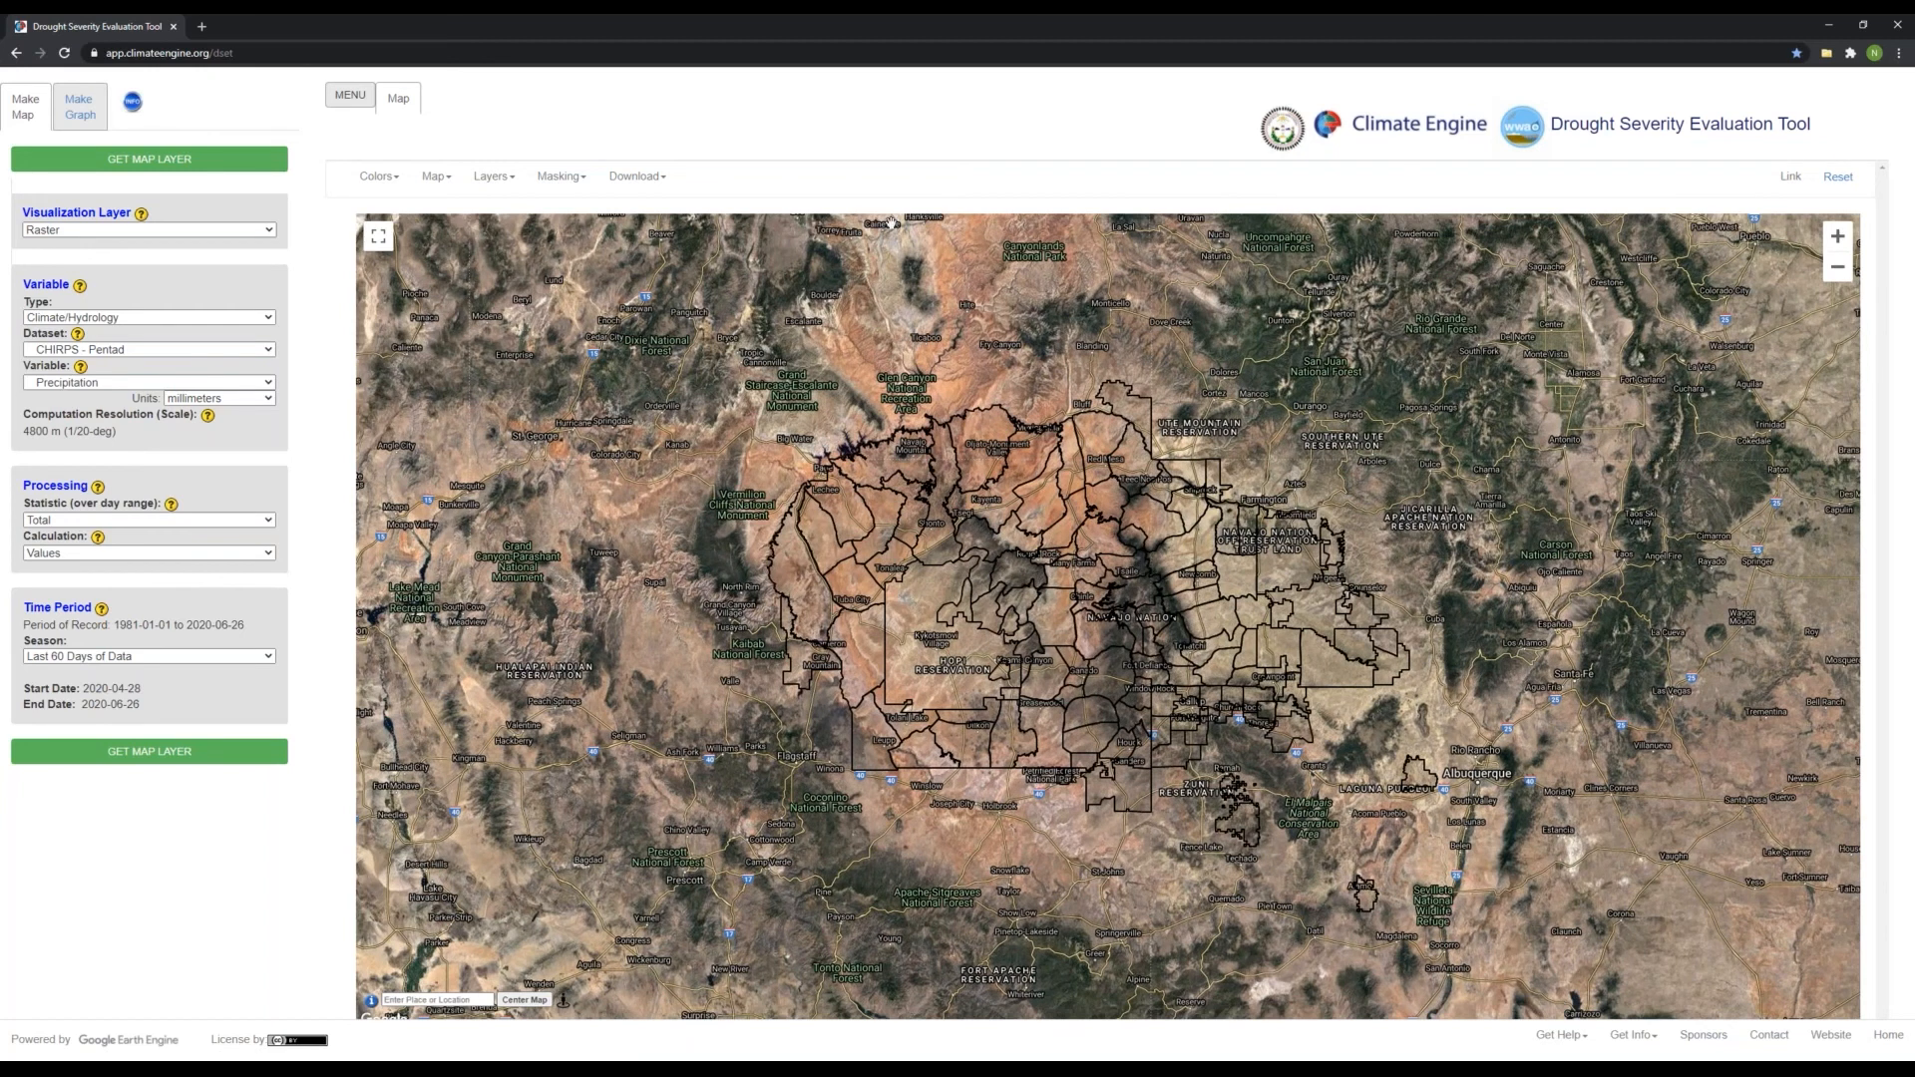
click(440, 177)
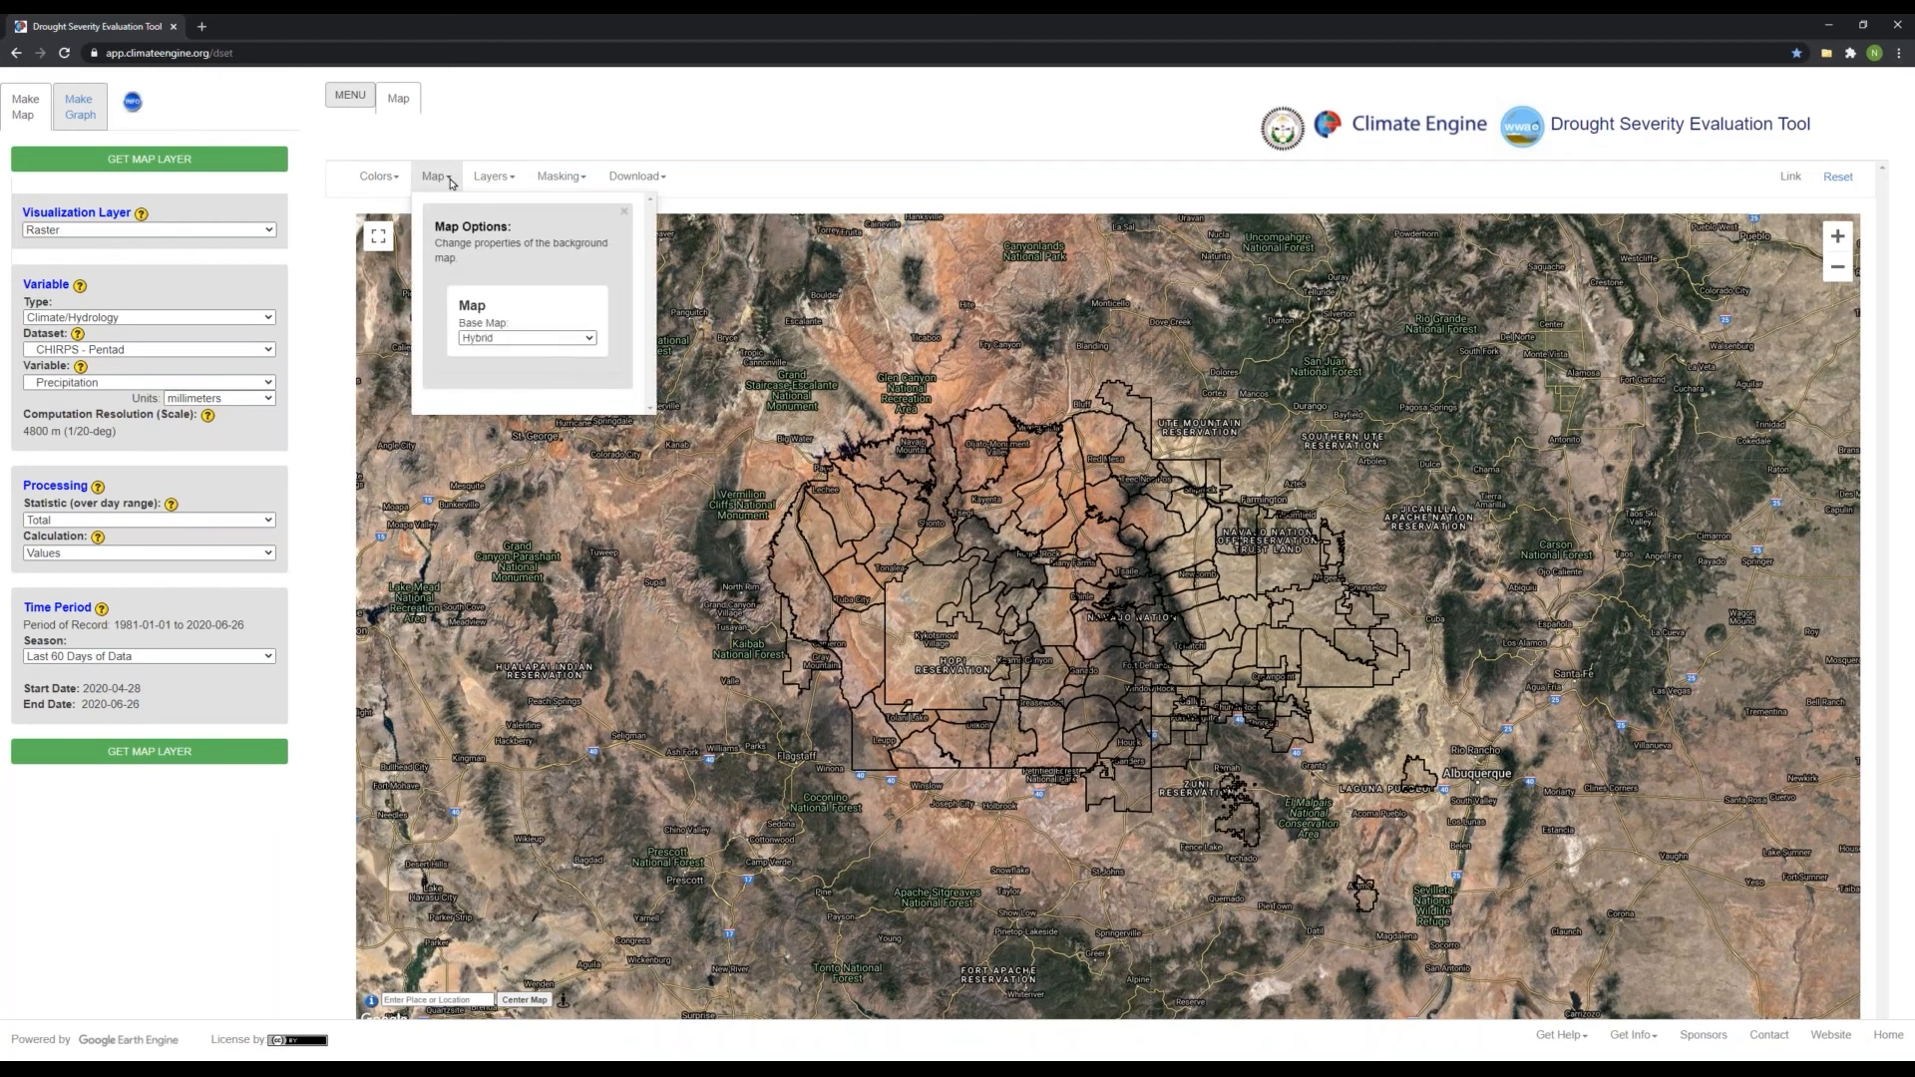
click(531, 341)
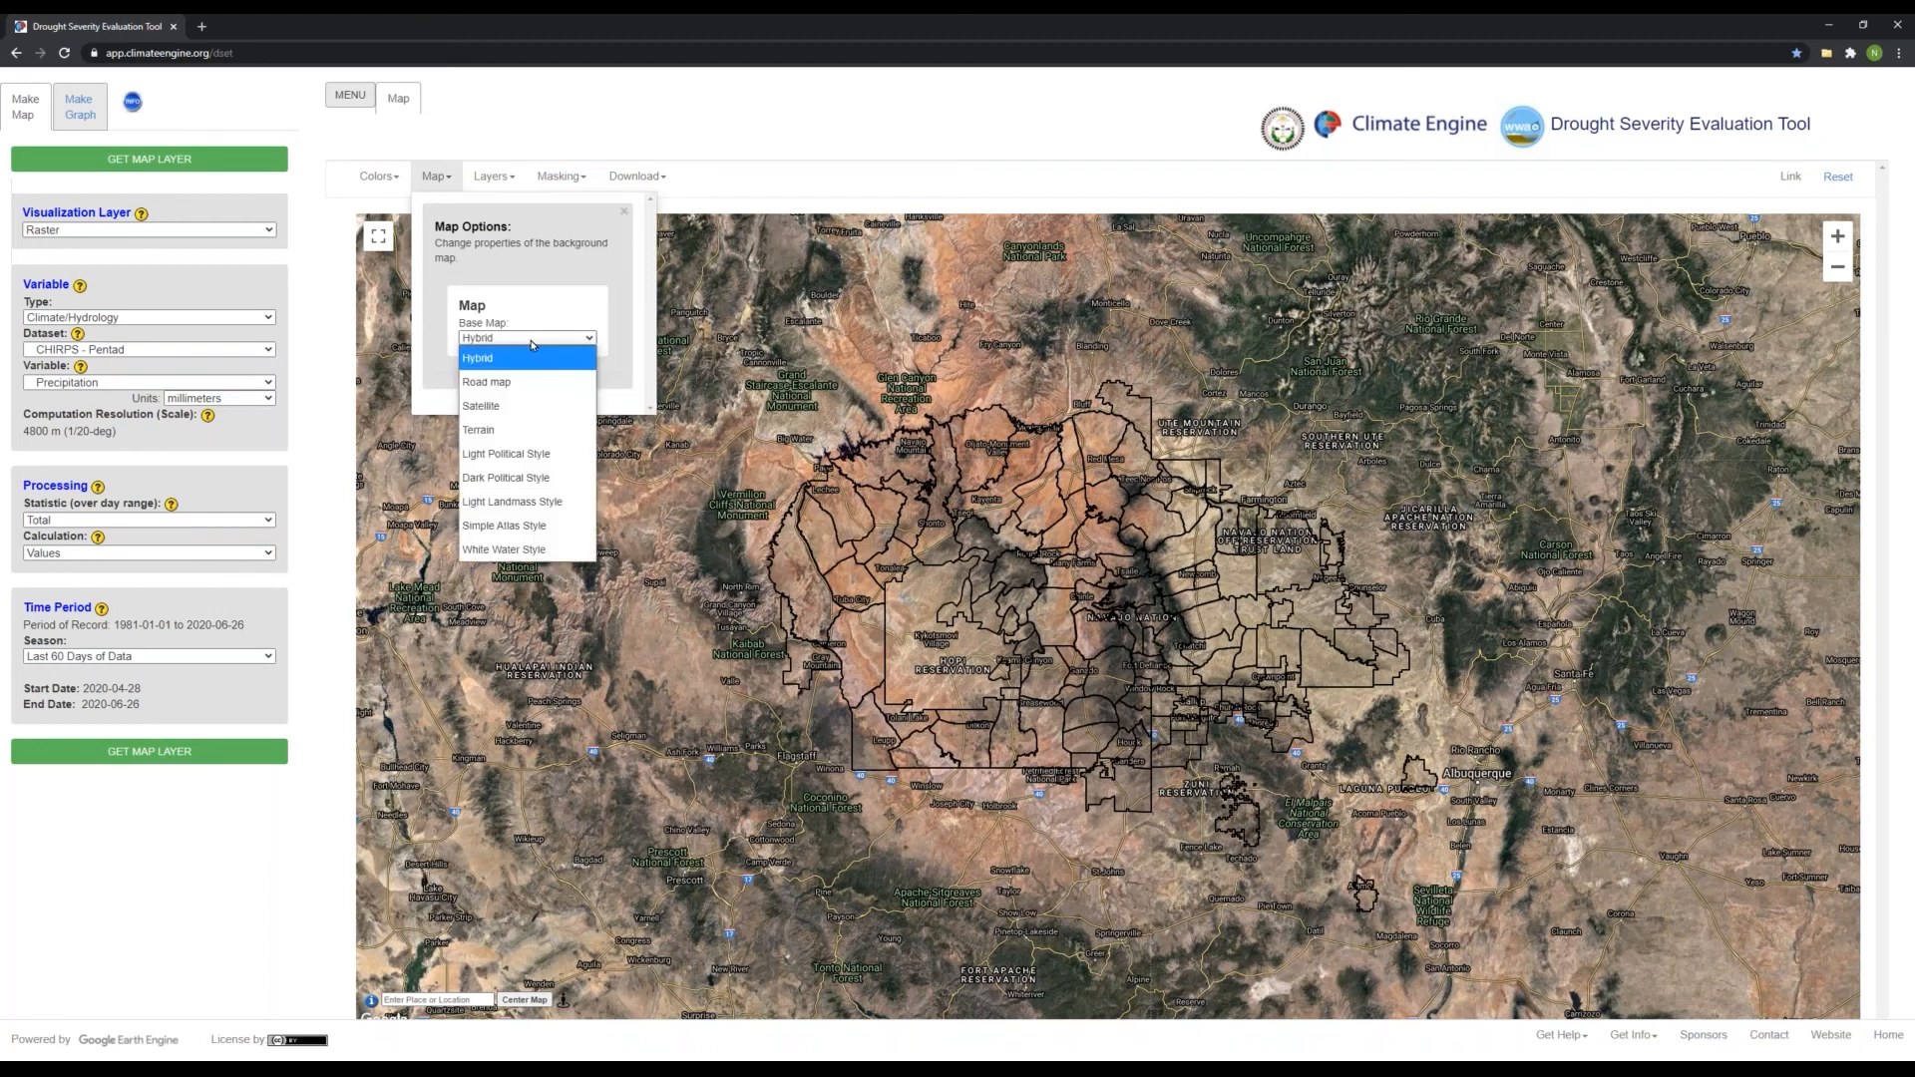
click(558, 459)
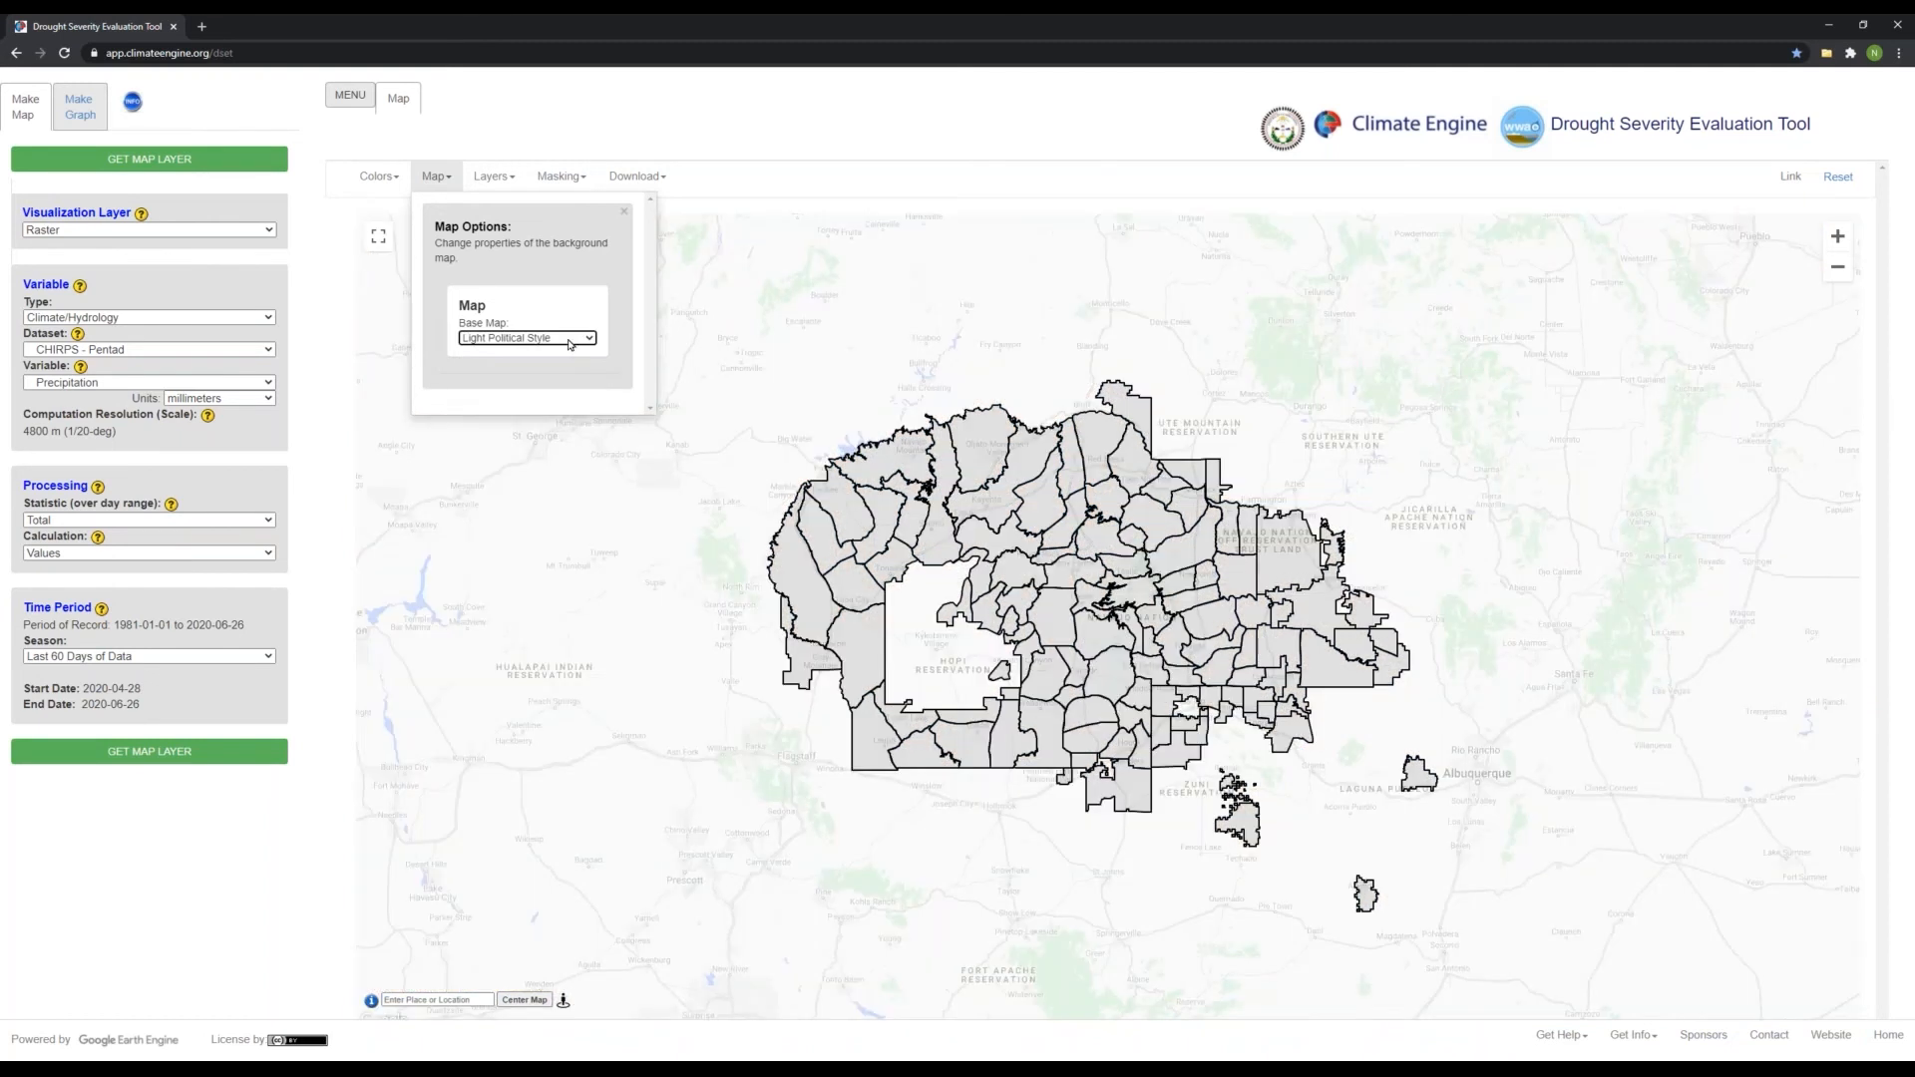
click(625, 211)
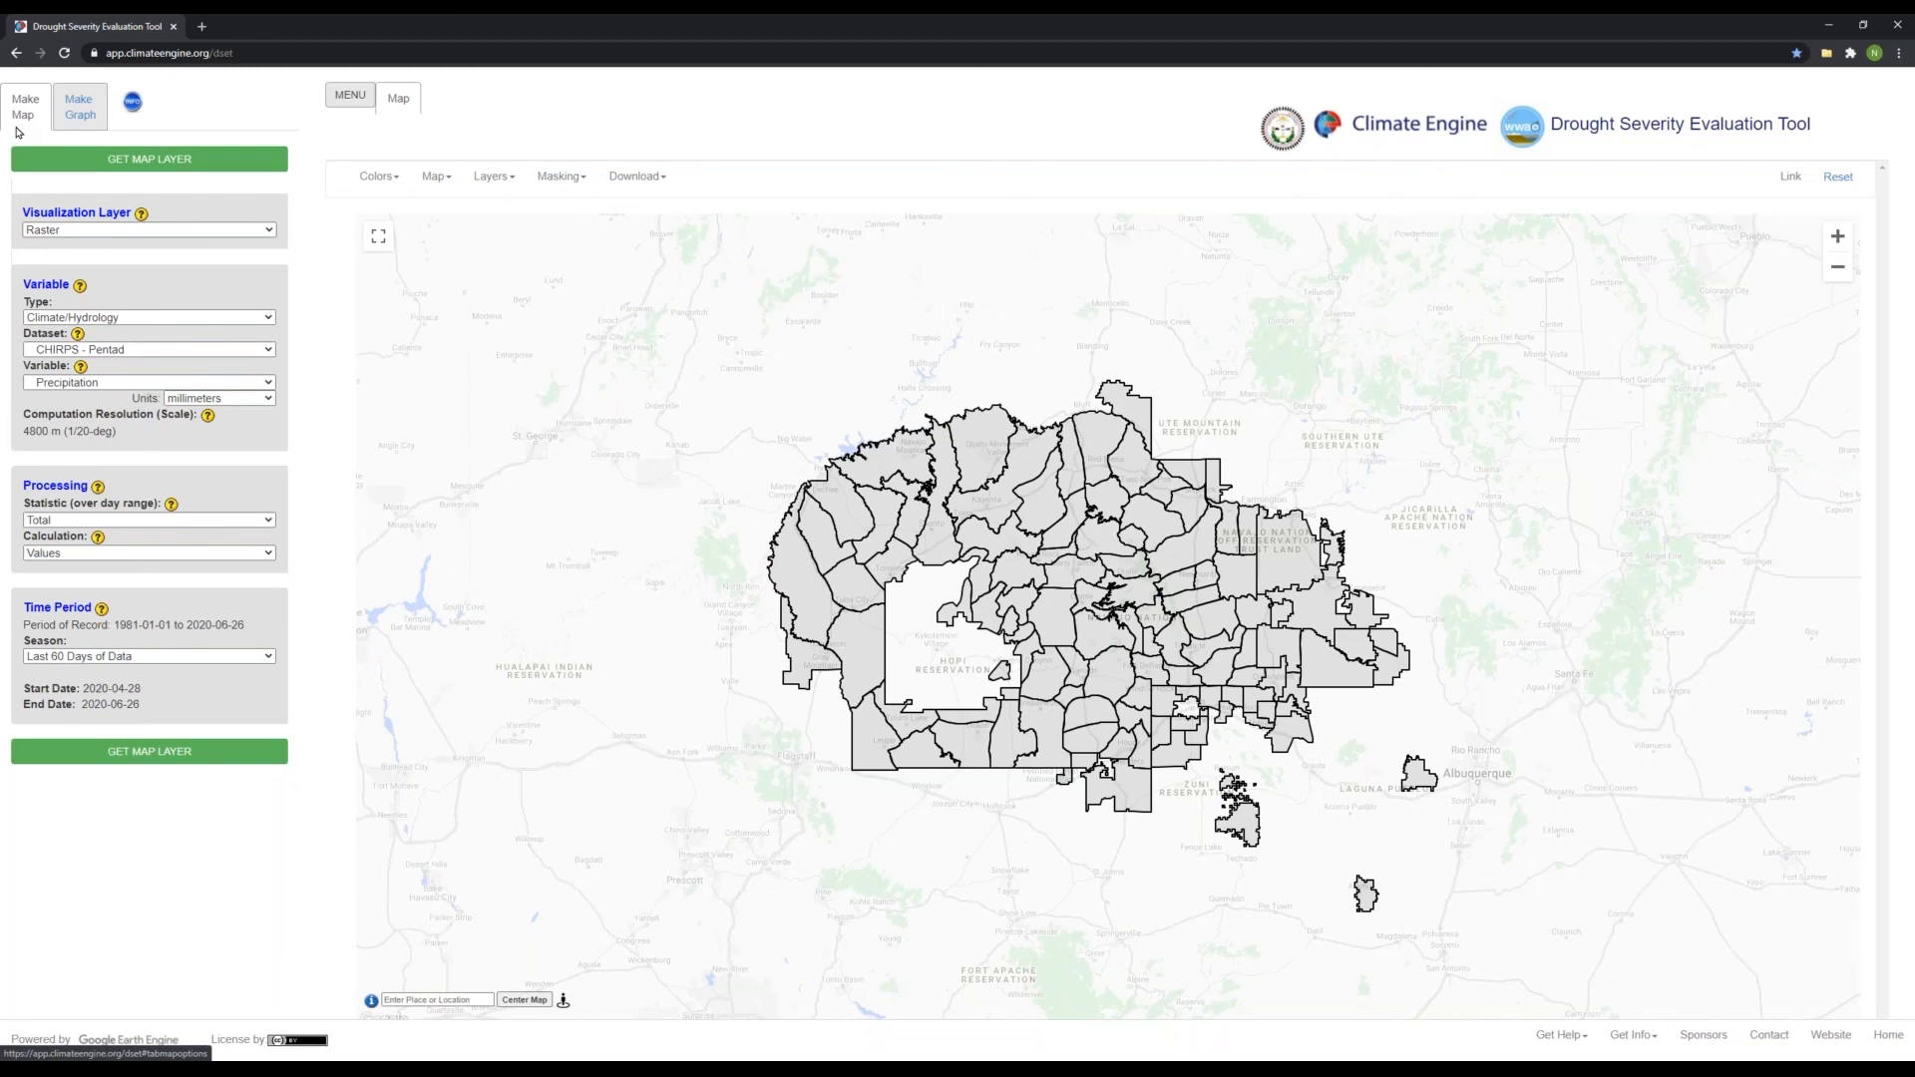
Switch the visualization layer from Raster to Area Averaged Polygons
click(70, 231)
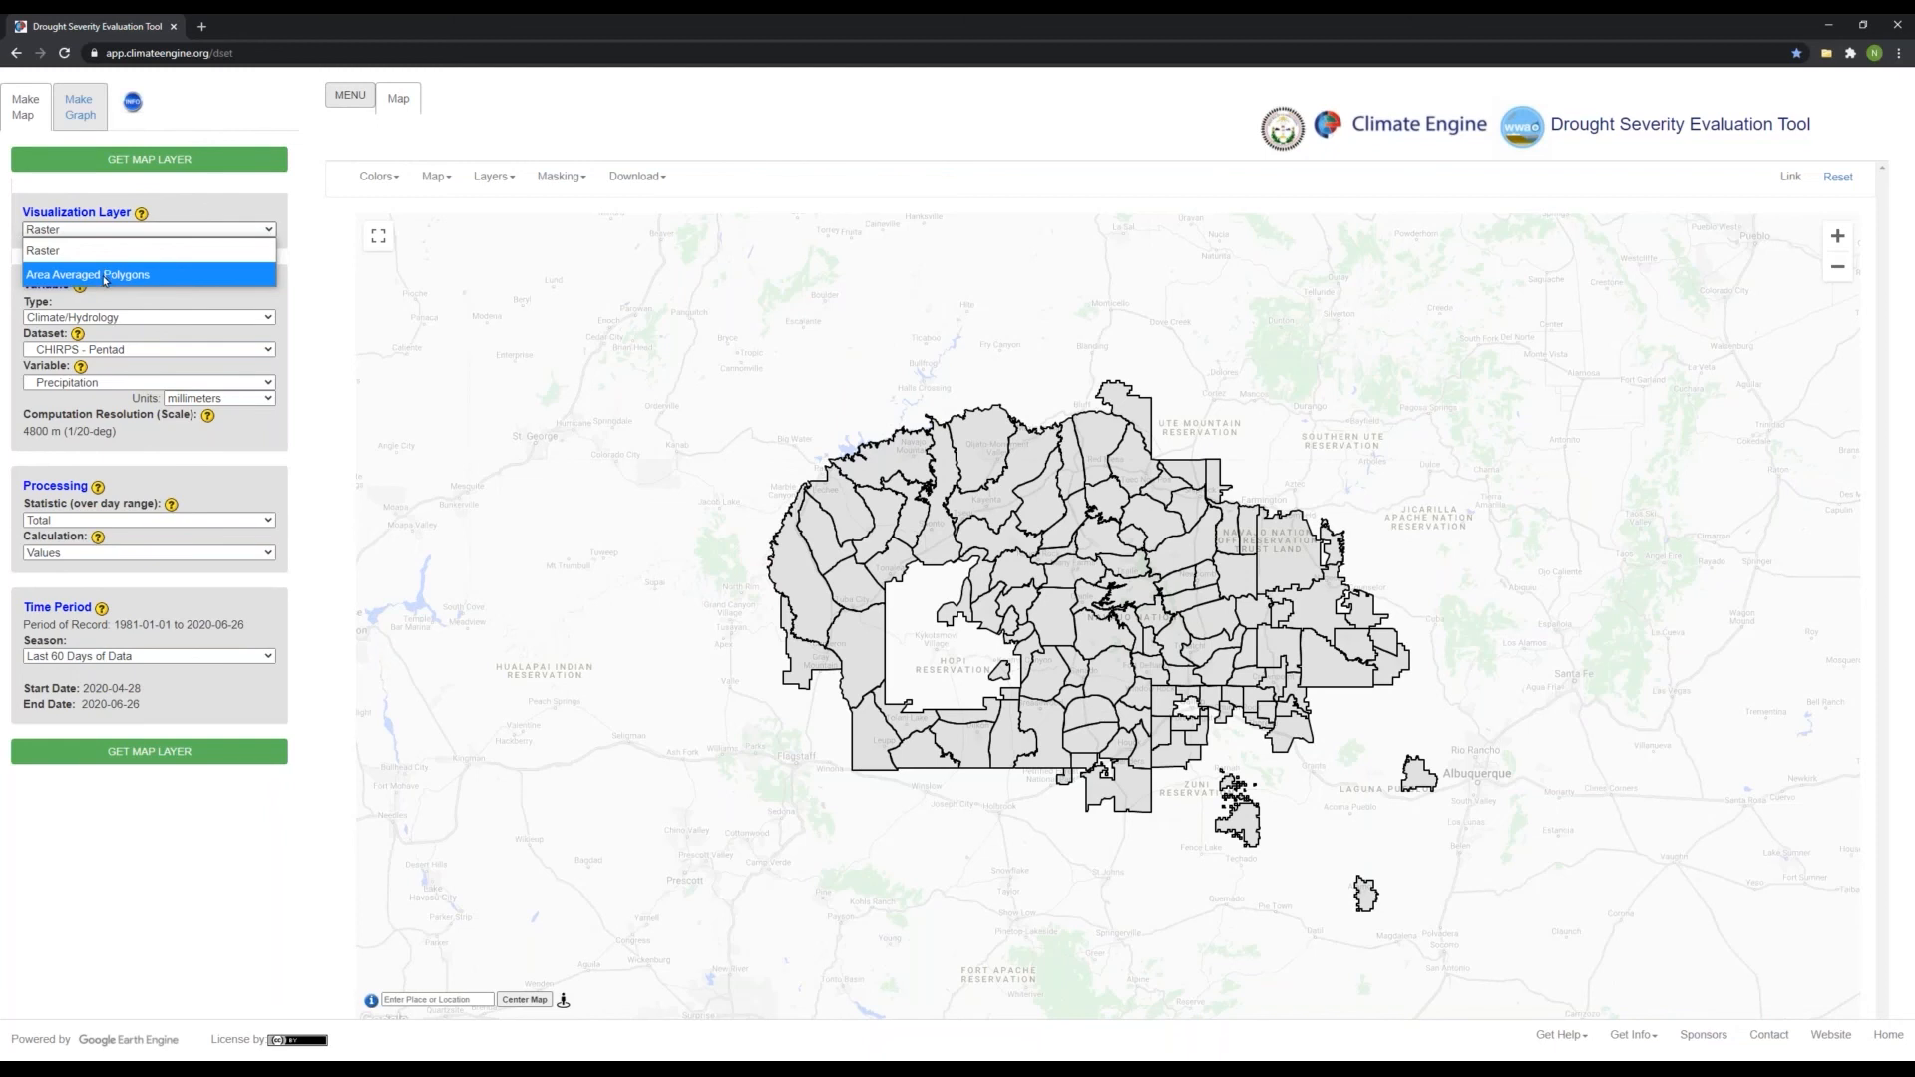
click(105, 280)
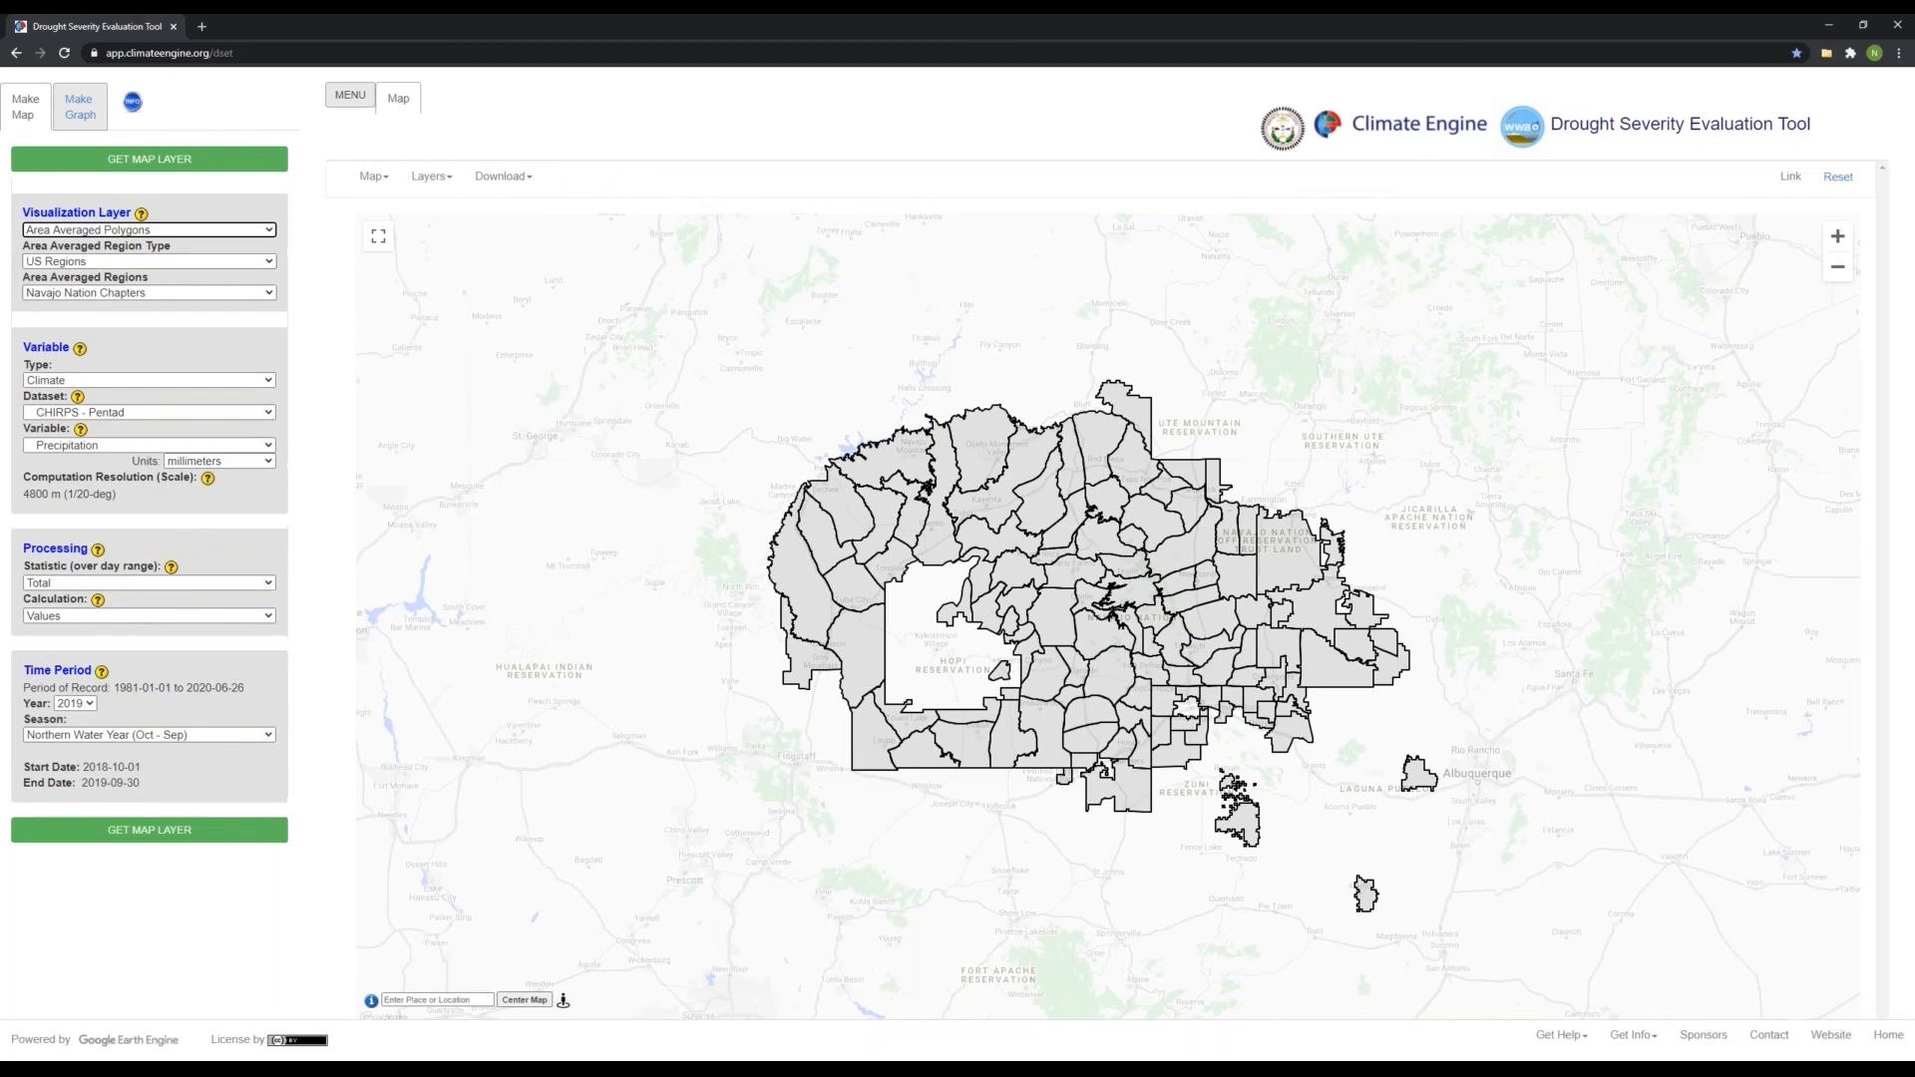
click(146, 232)
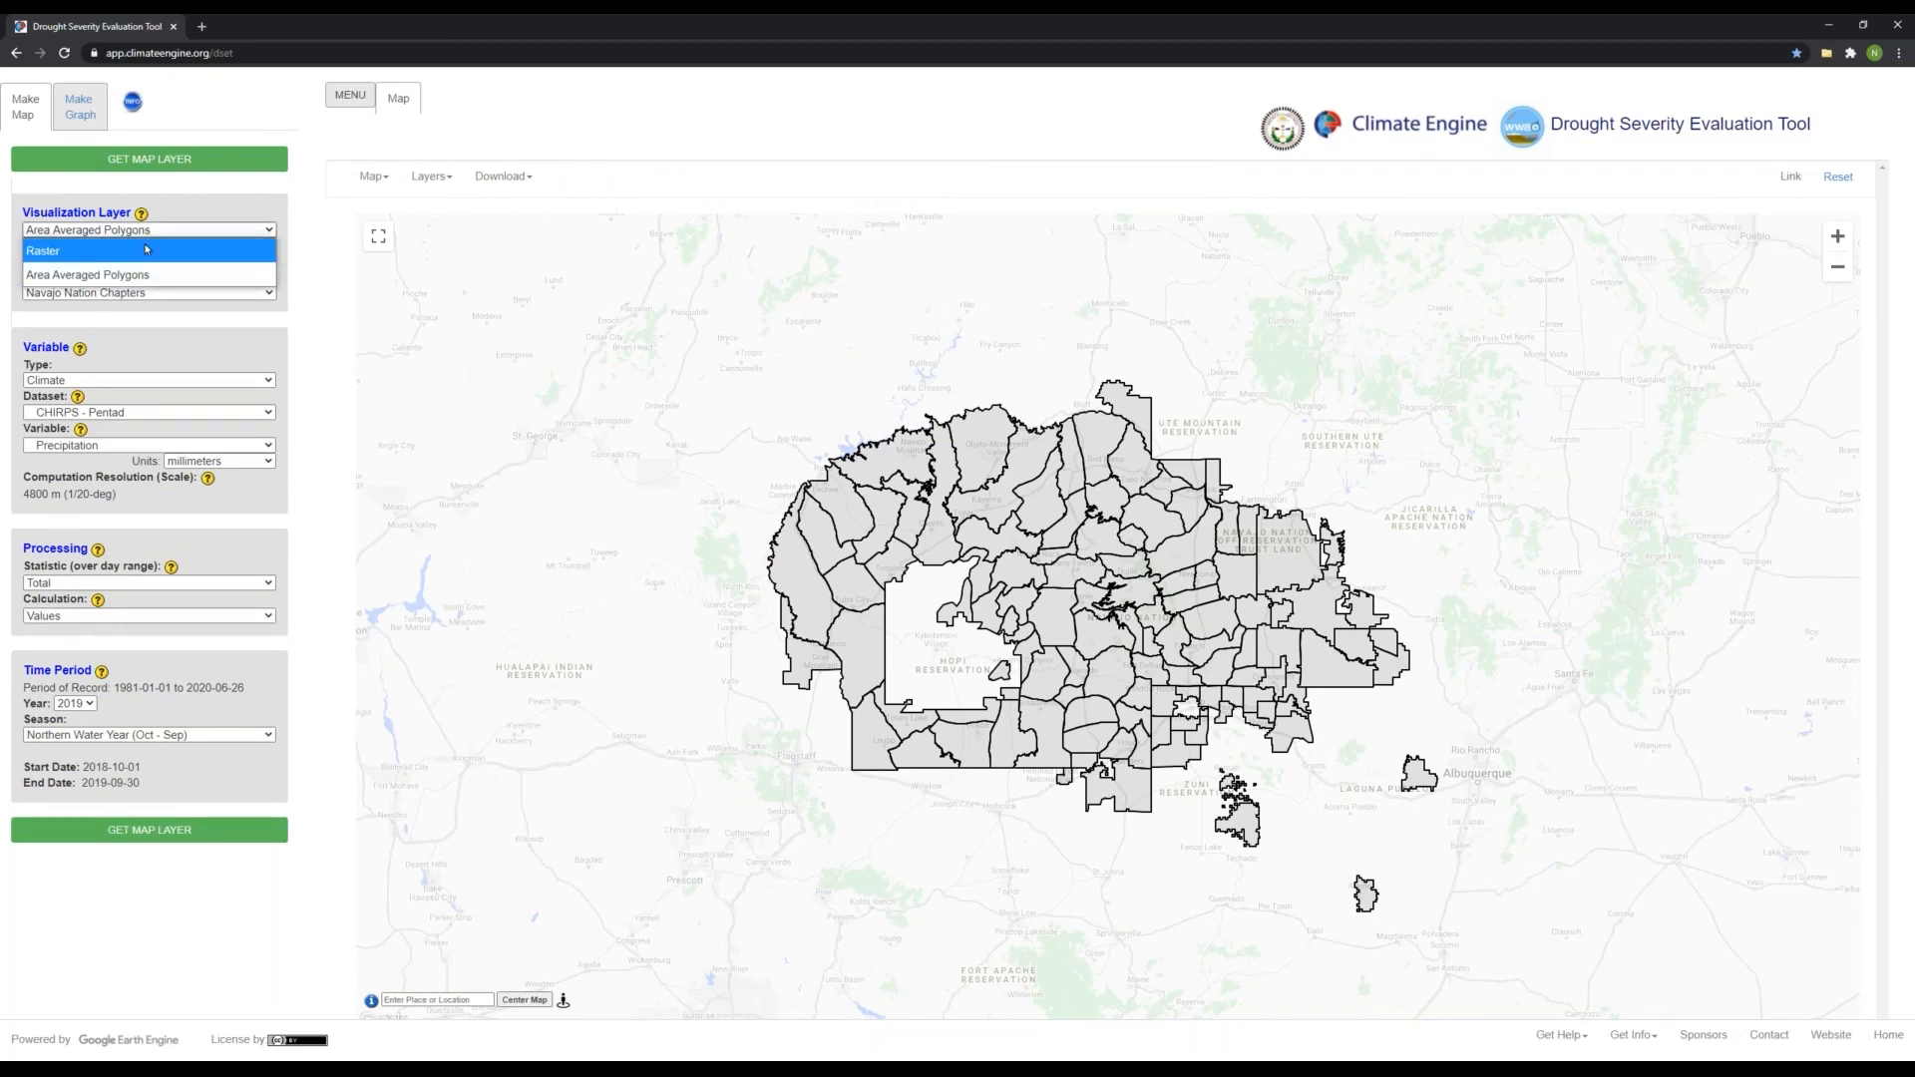
click(146, 249)
click(146, 231)
click(146, 272)
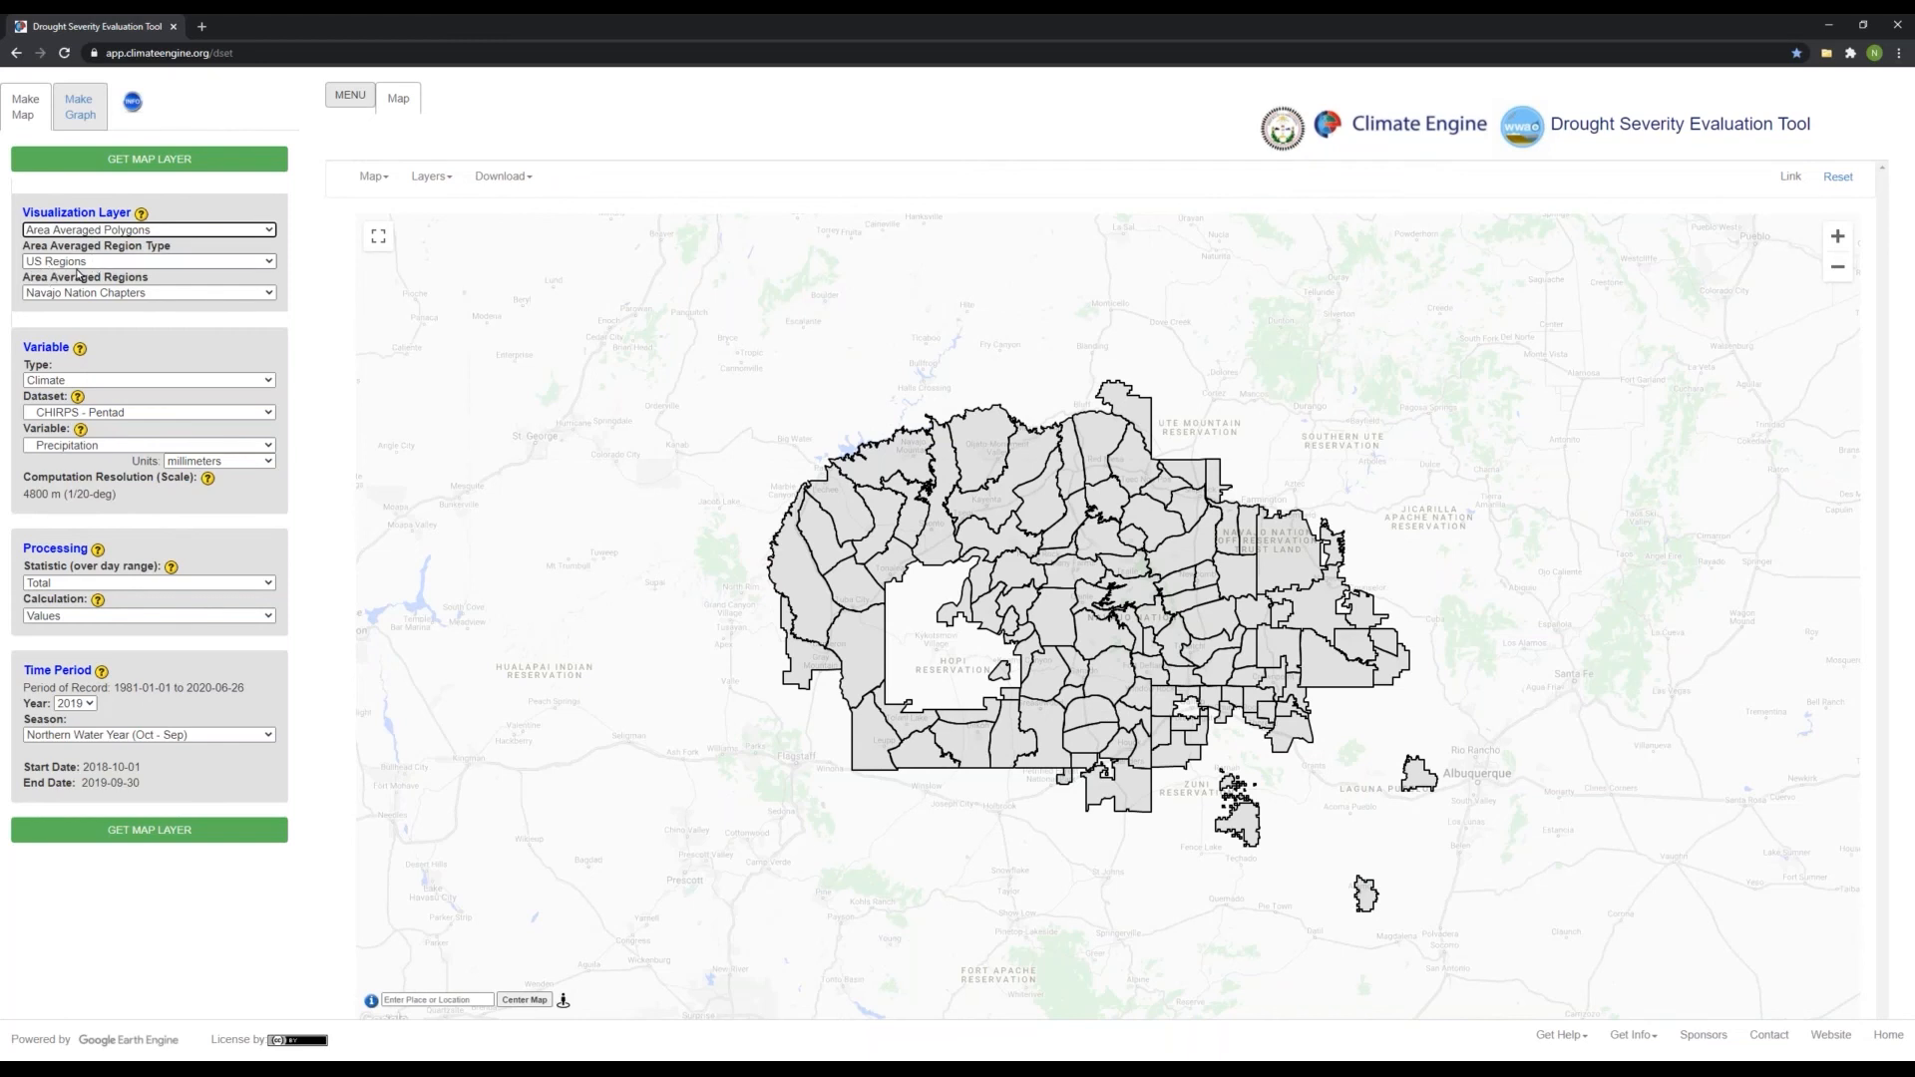
Choose Navajo Nation Chapters as the area averaged regions
click(112, 294)
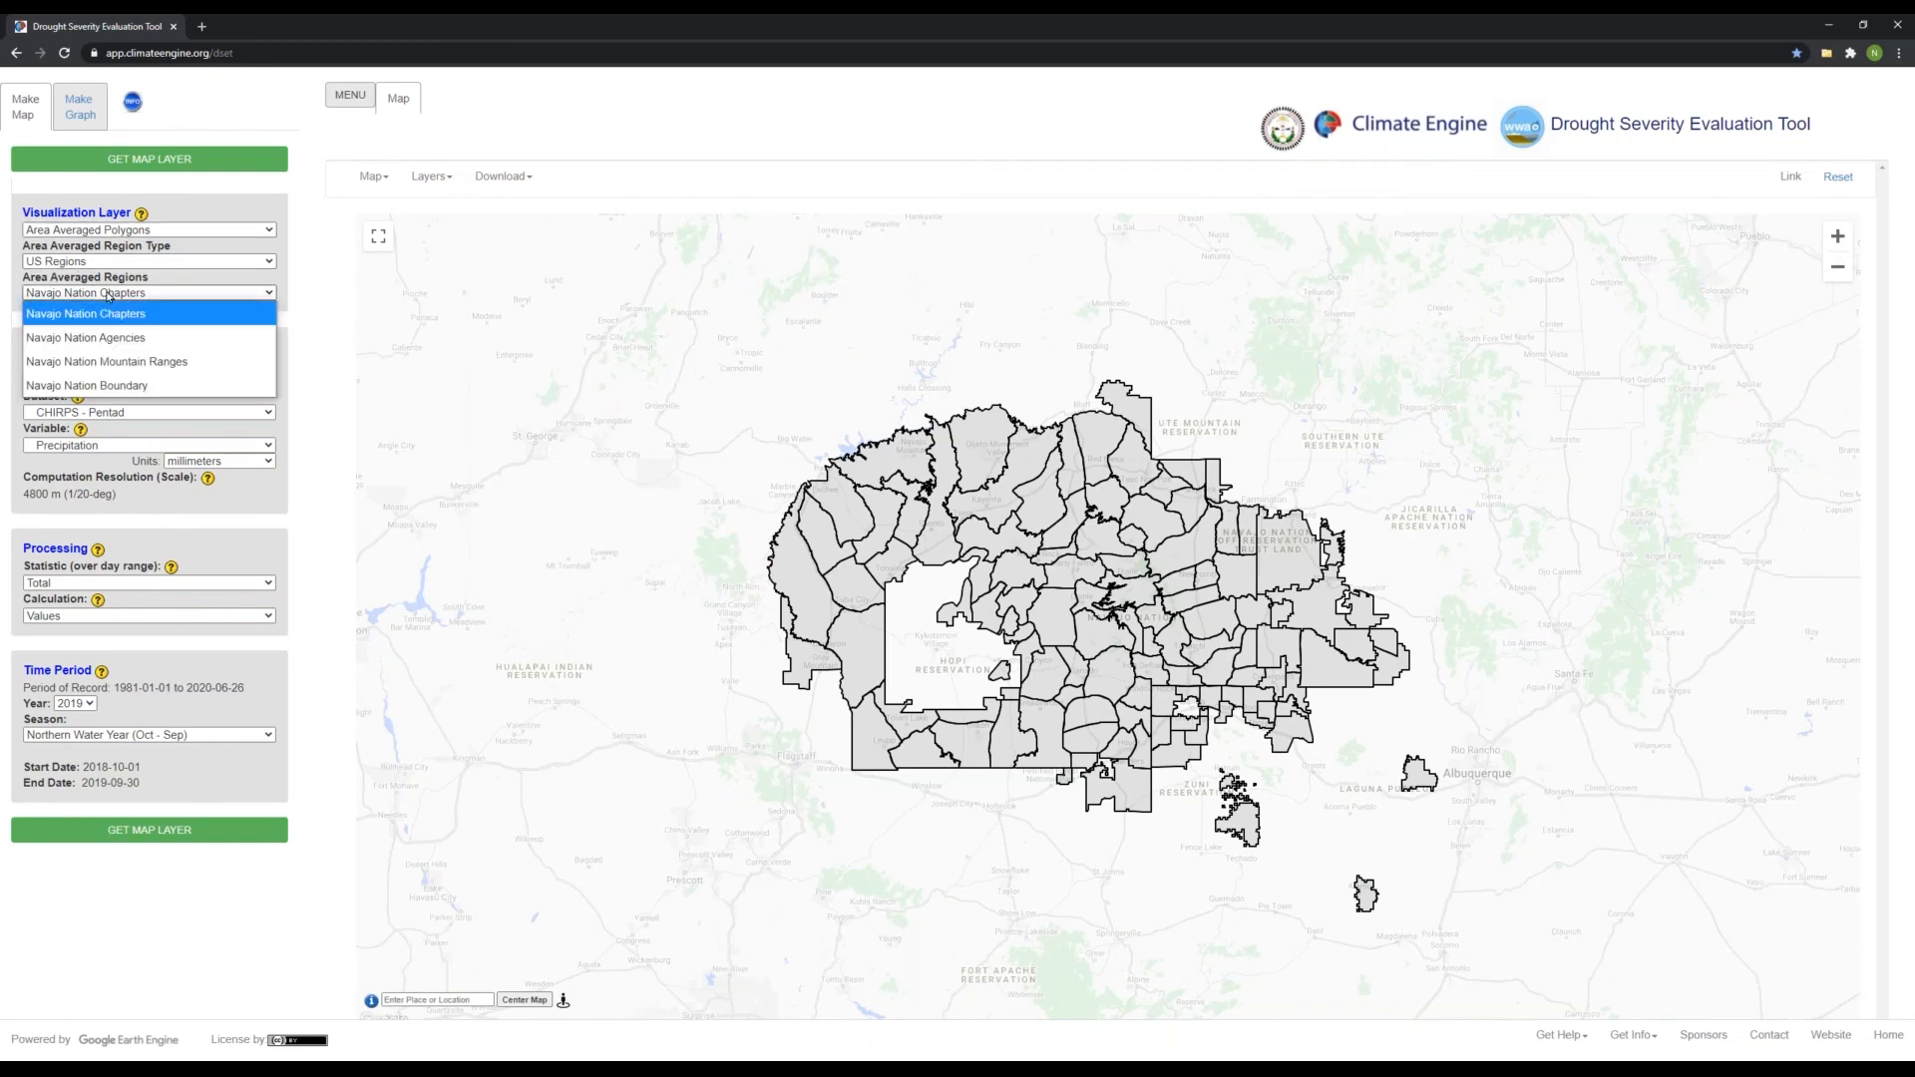
click(196, 321)
click(193, 301)
click(201, 317)
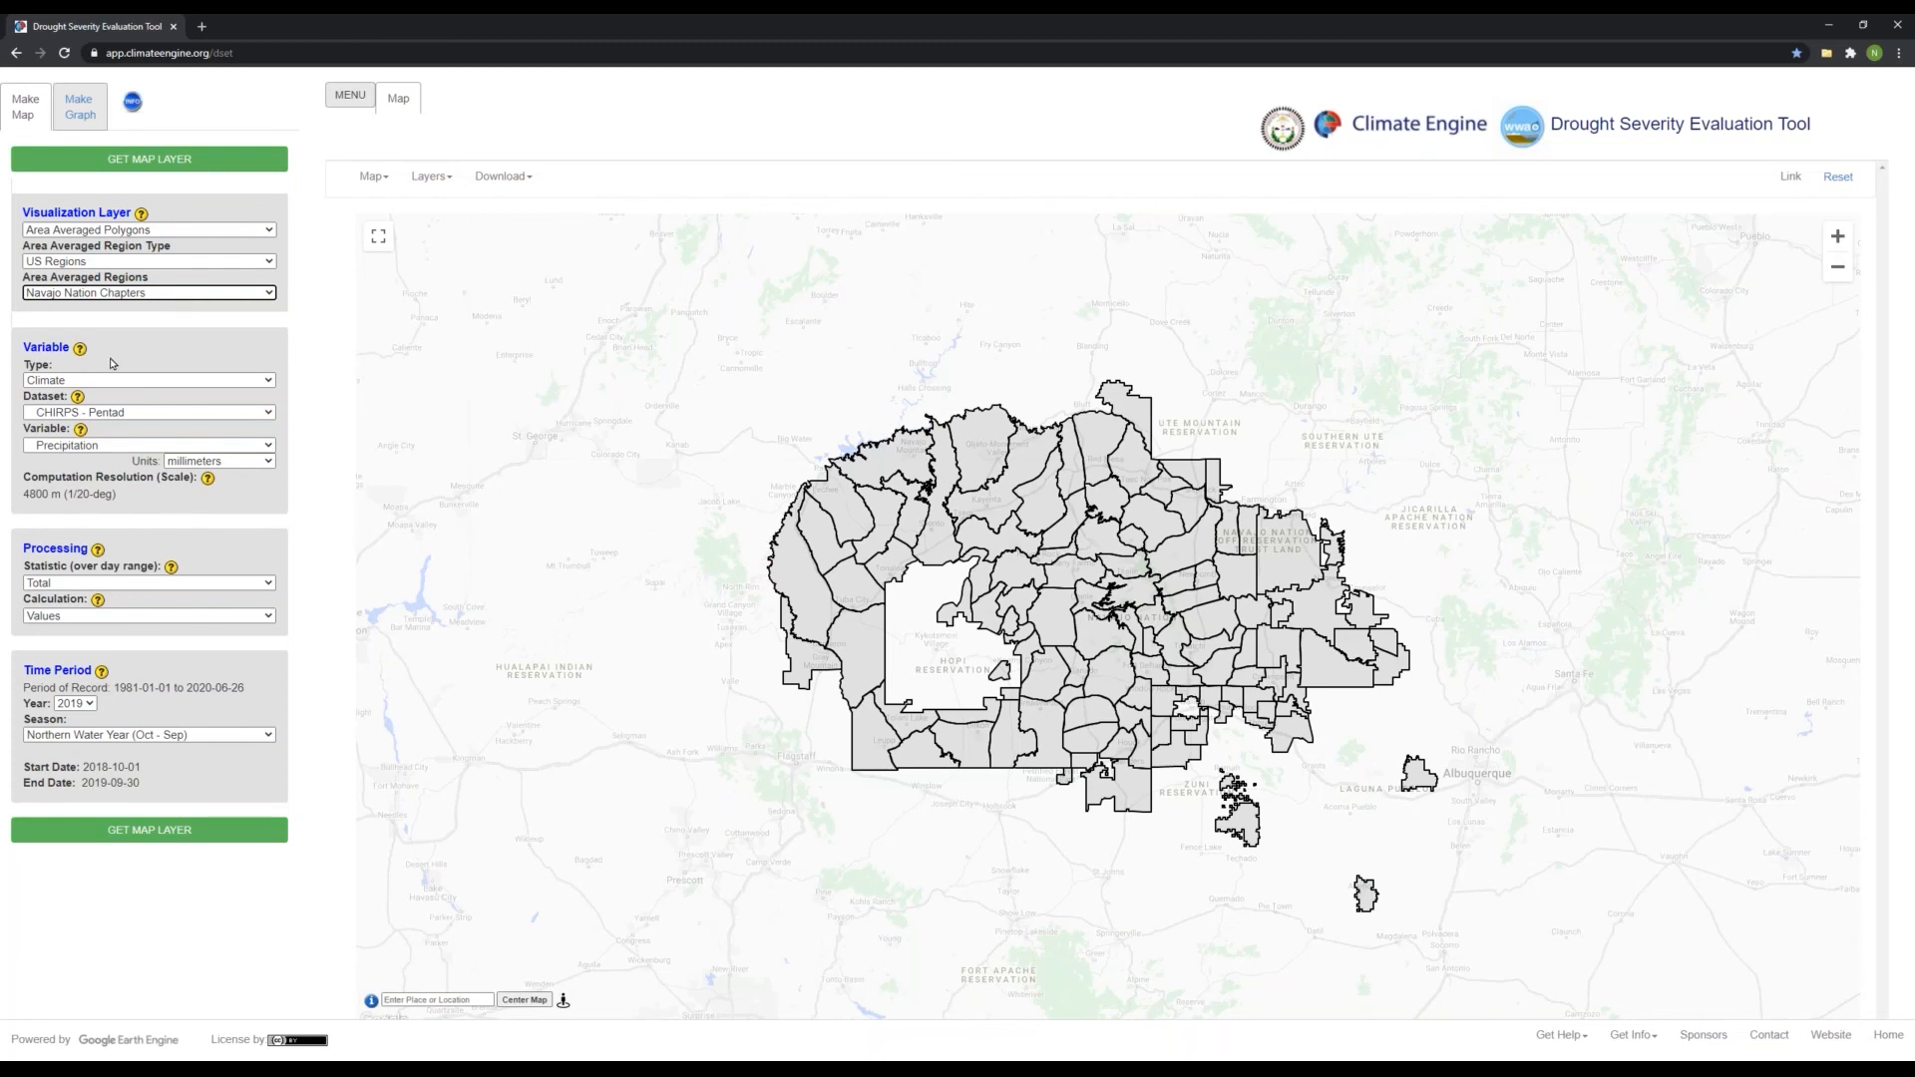
Choose the pre-computed gridMET SPI dataset with 6 Month SPI as the variable
click(111, 413)
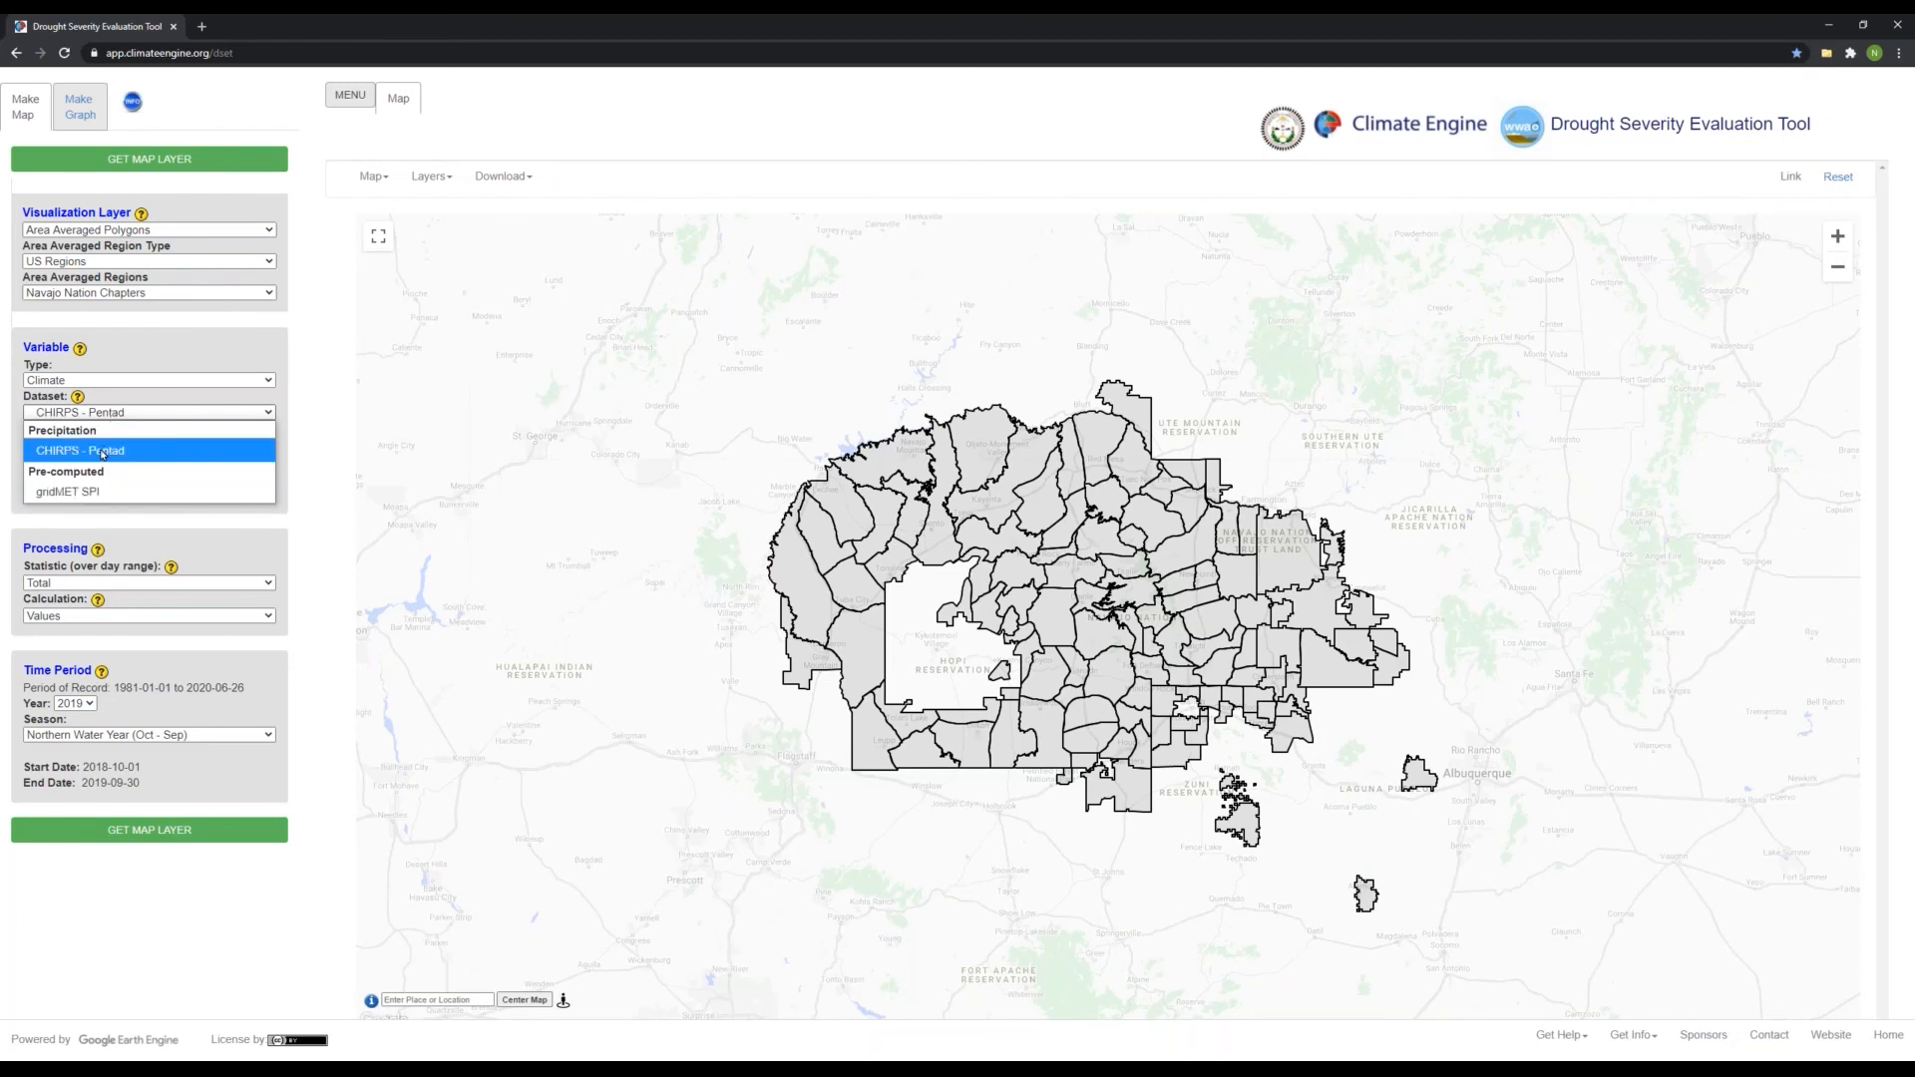
click(66, 493)
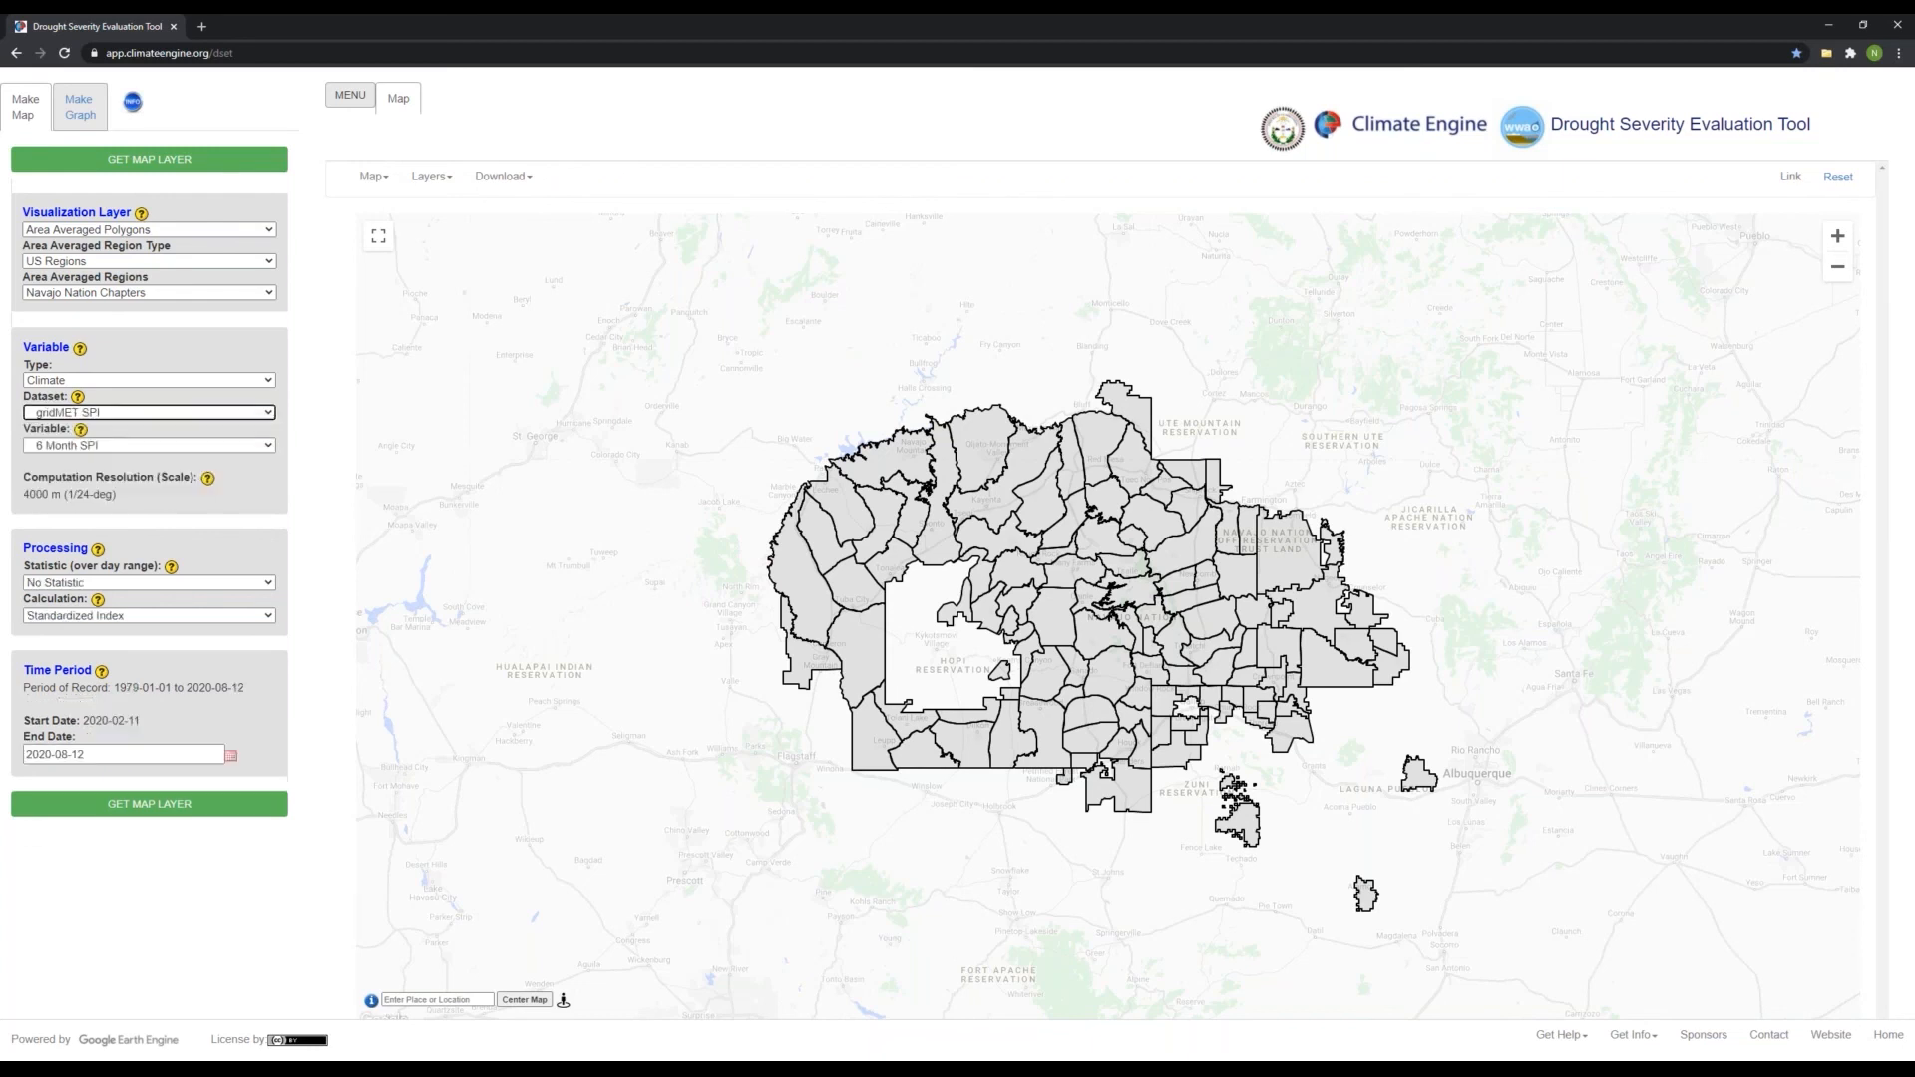
click(104, 446)
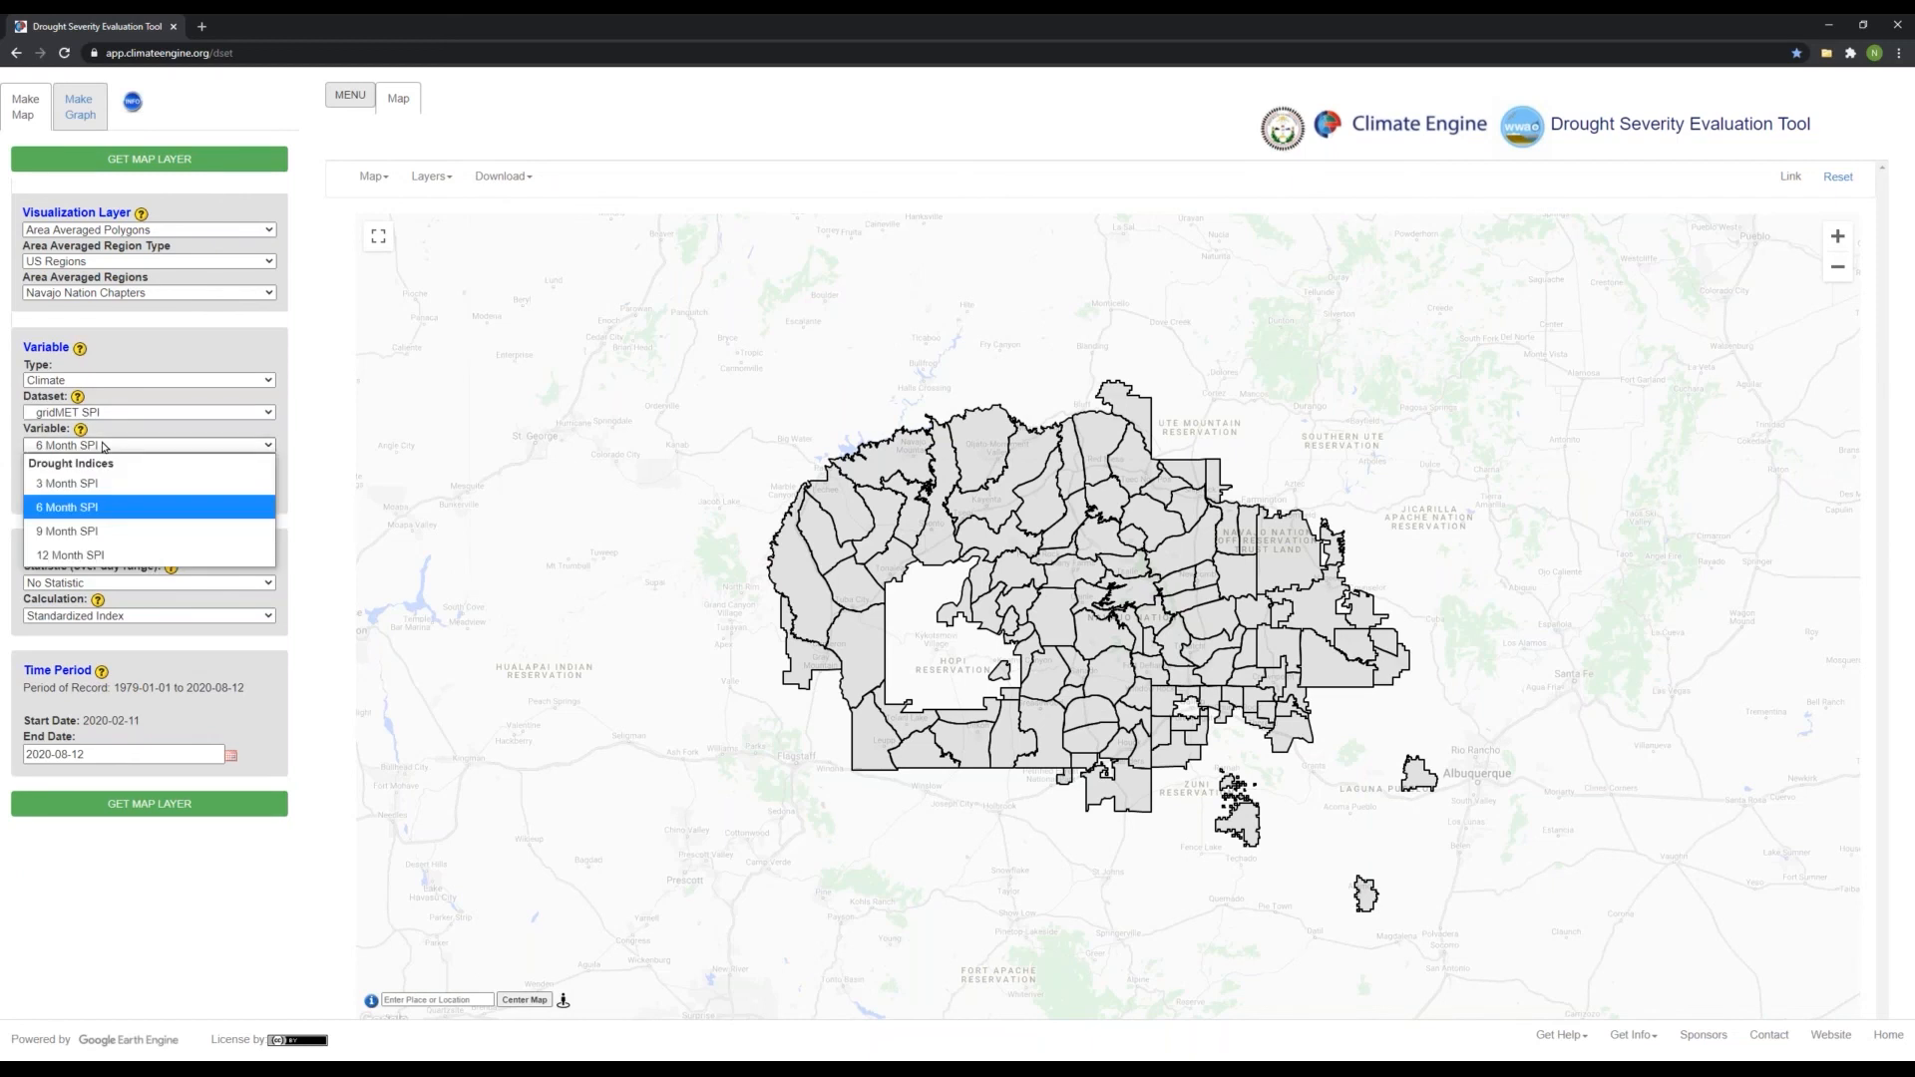
click(92, 510)
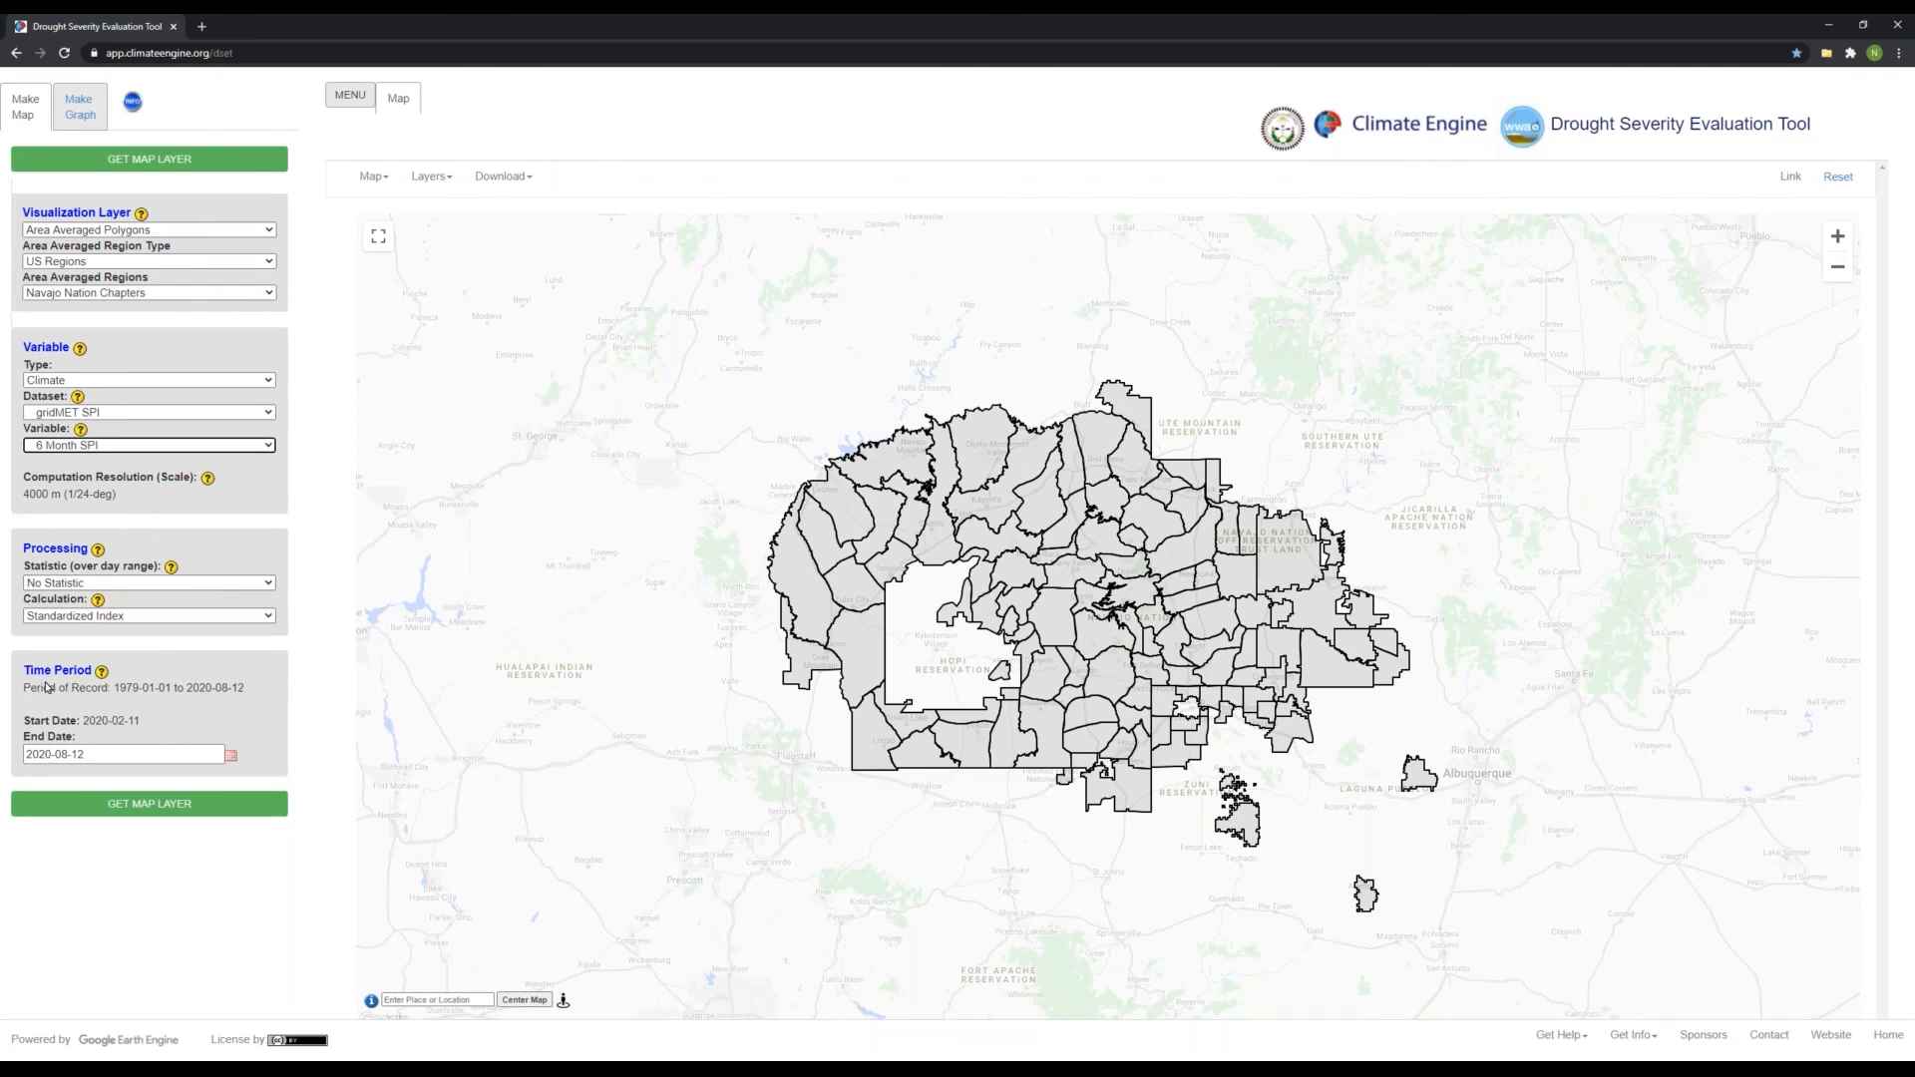
Set the end date to 2020-01-01 and generate the 6 Month SPI map layer for the chapters
click(129, 723)
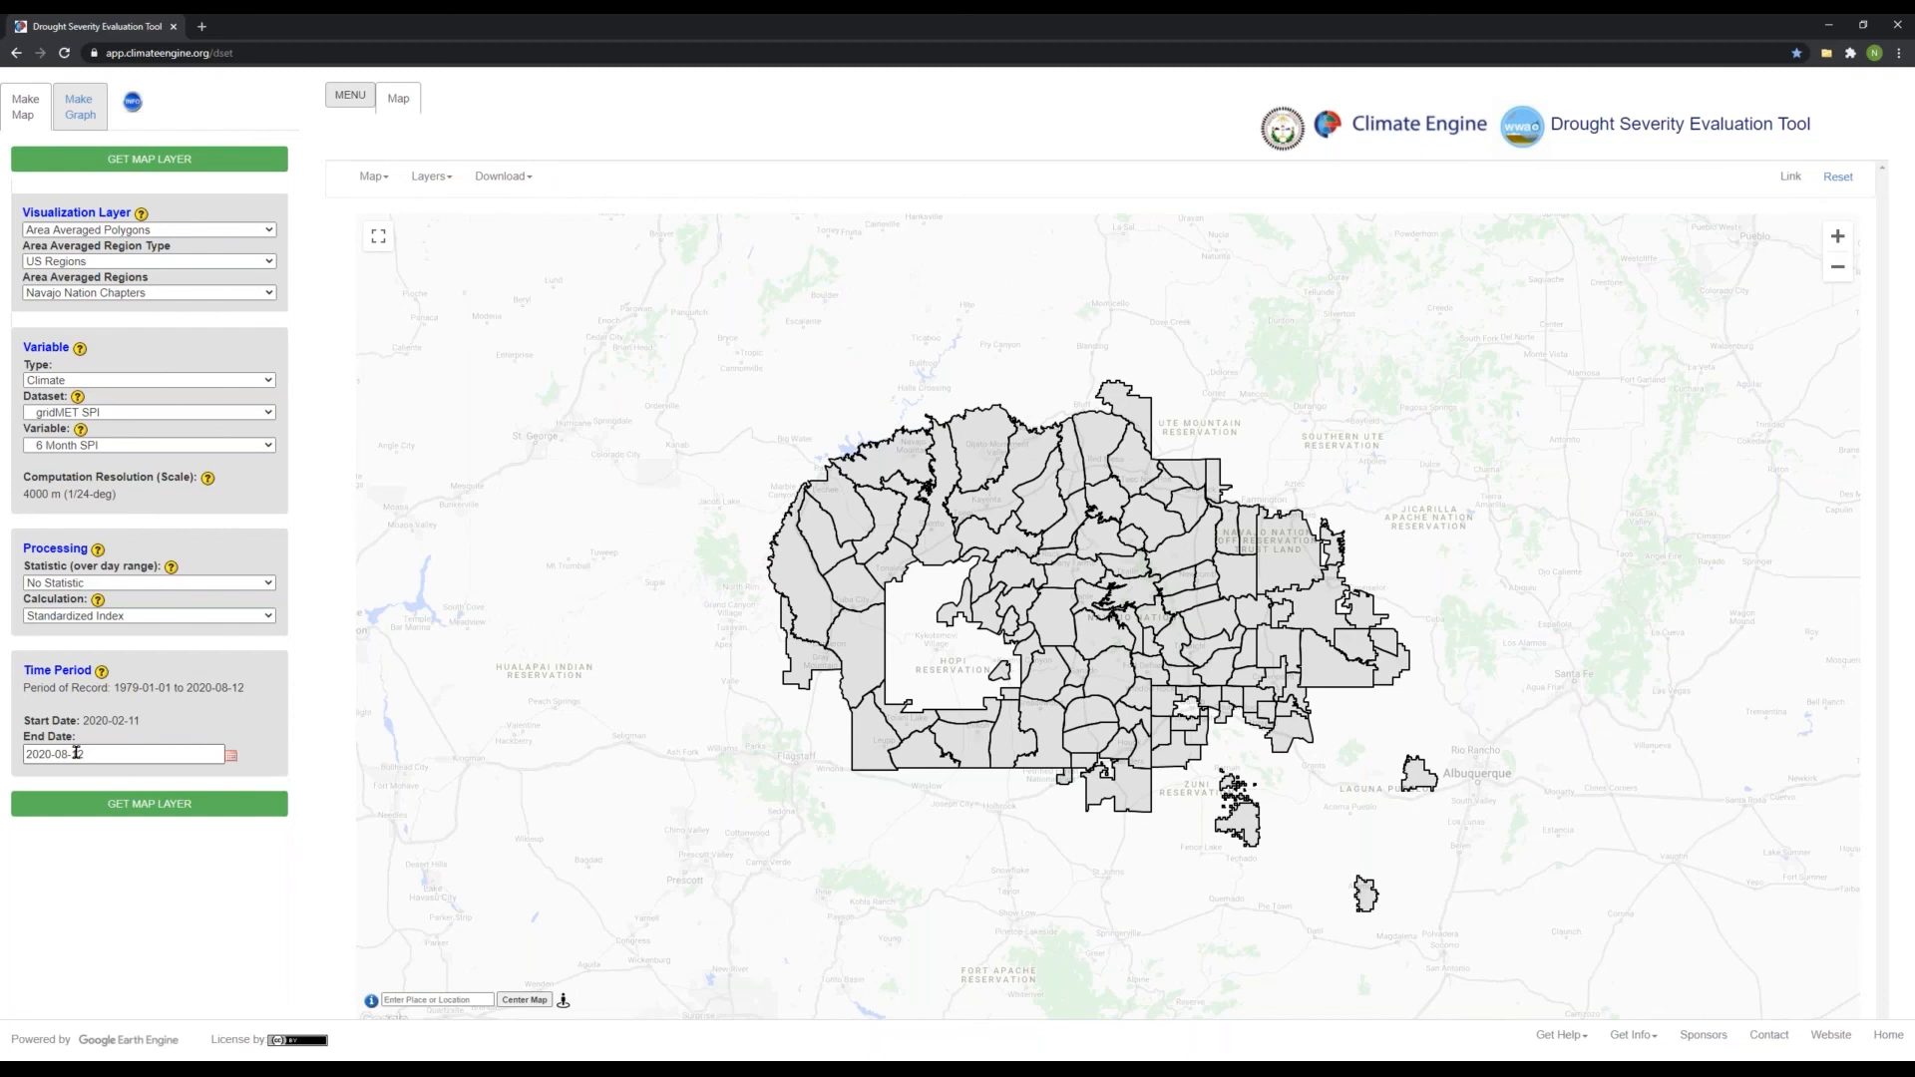
click(65, 759)
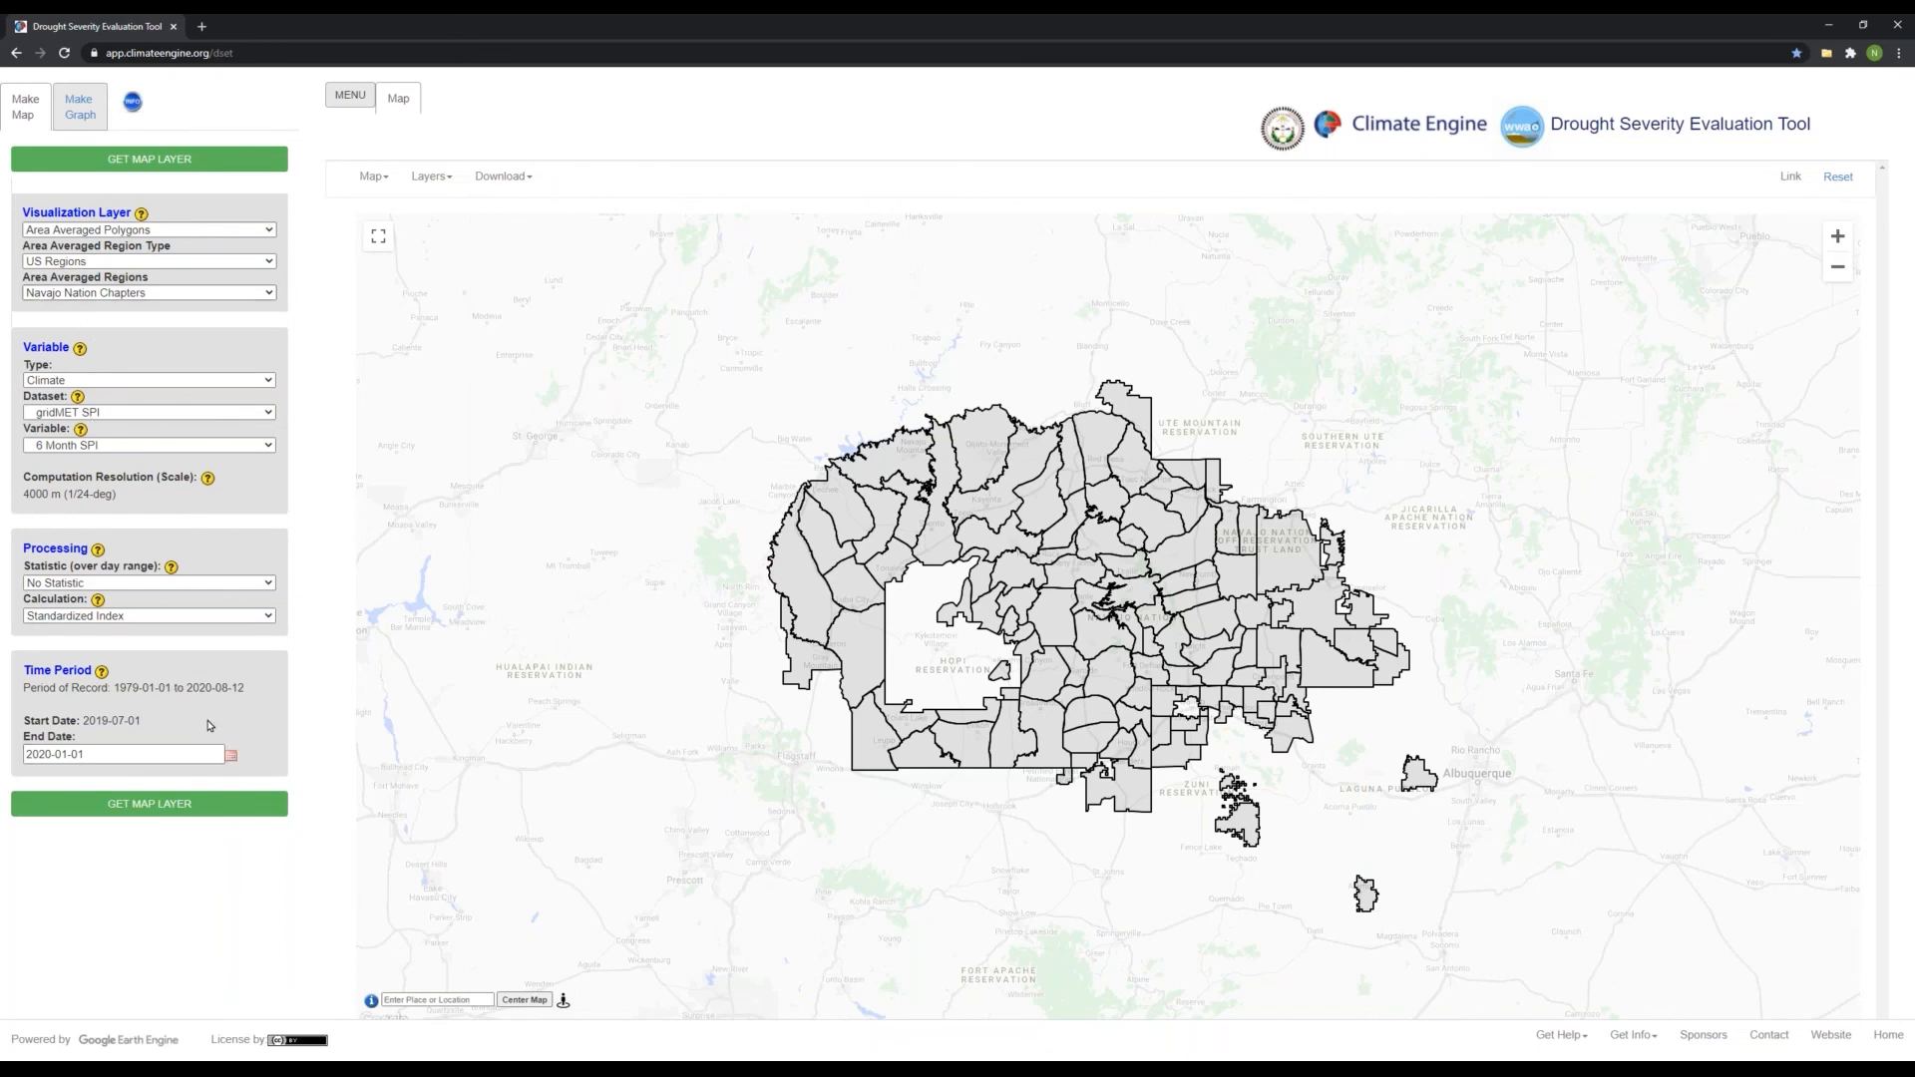
click(193, 808)
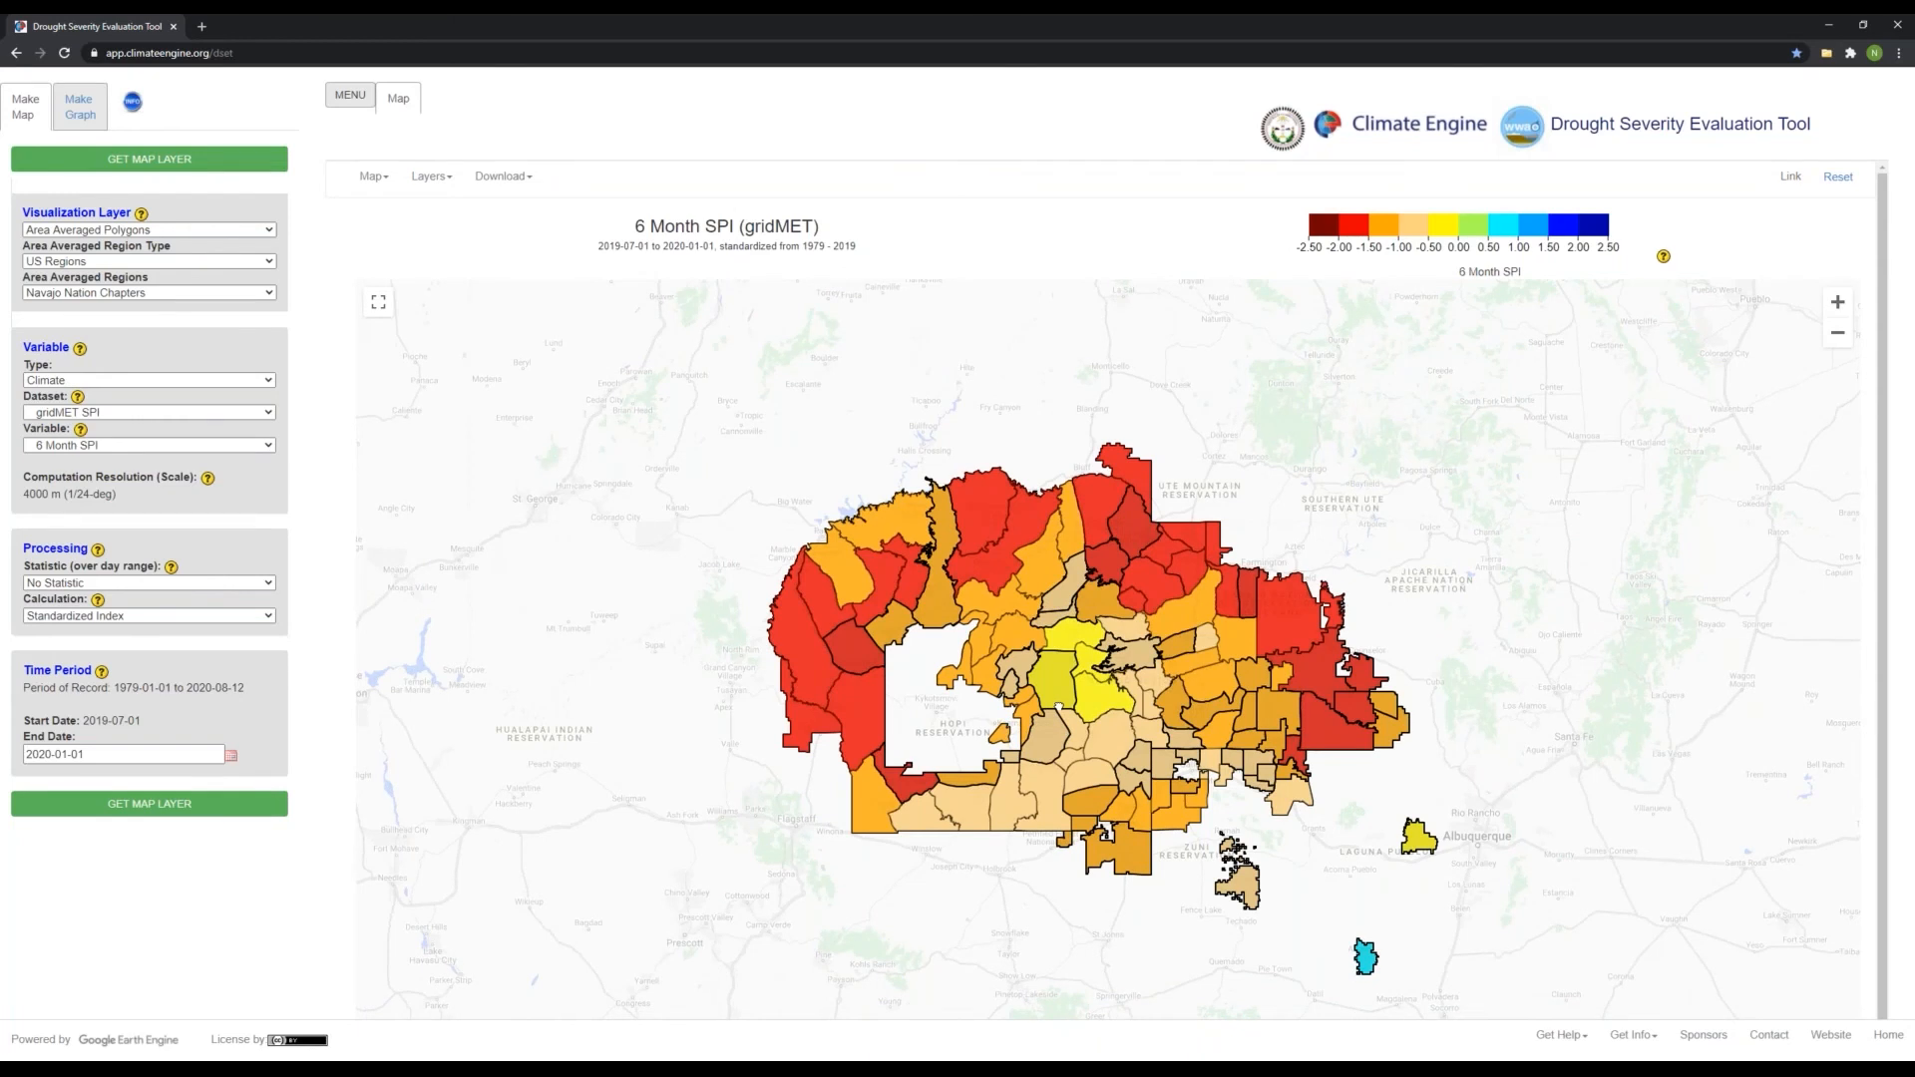
Center the chapters in the map and query the 6 Month SPI of the Oljato chapter
drag(1059, 709, 1037, 665)
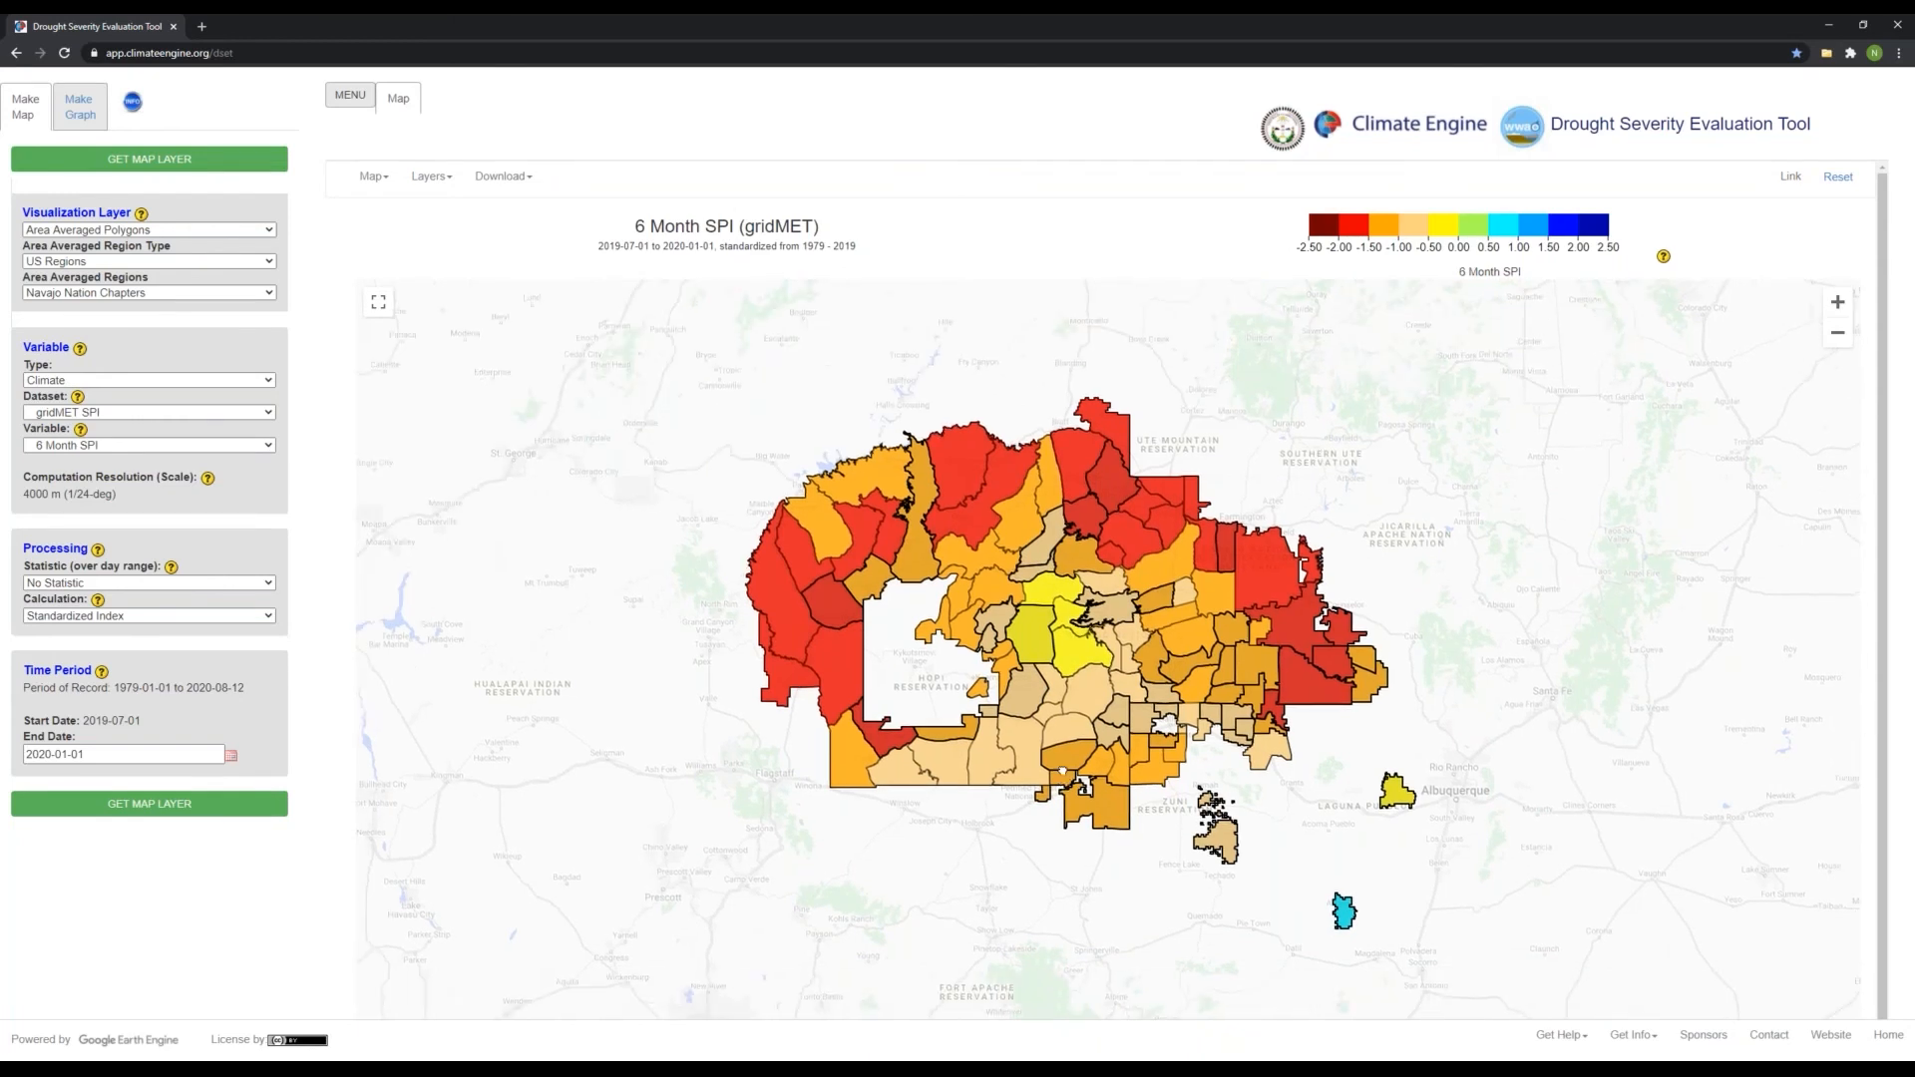
drag(1062, 771, 949, 750)
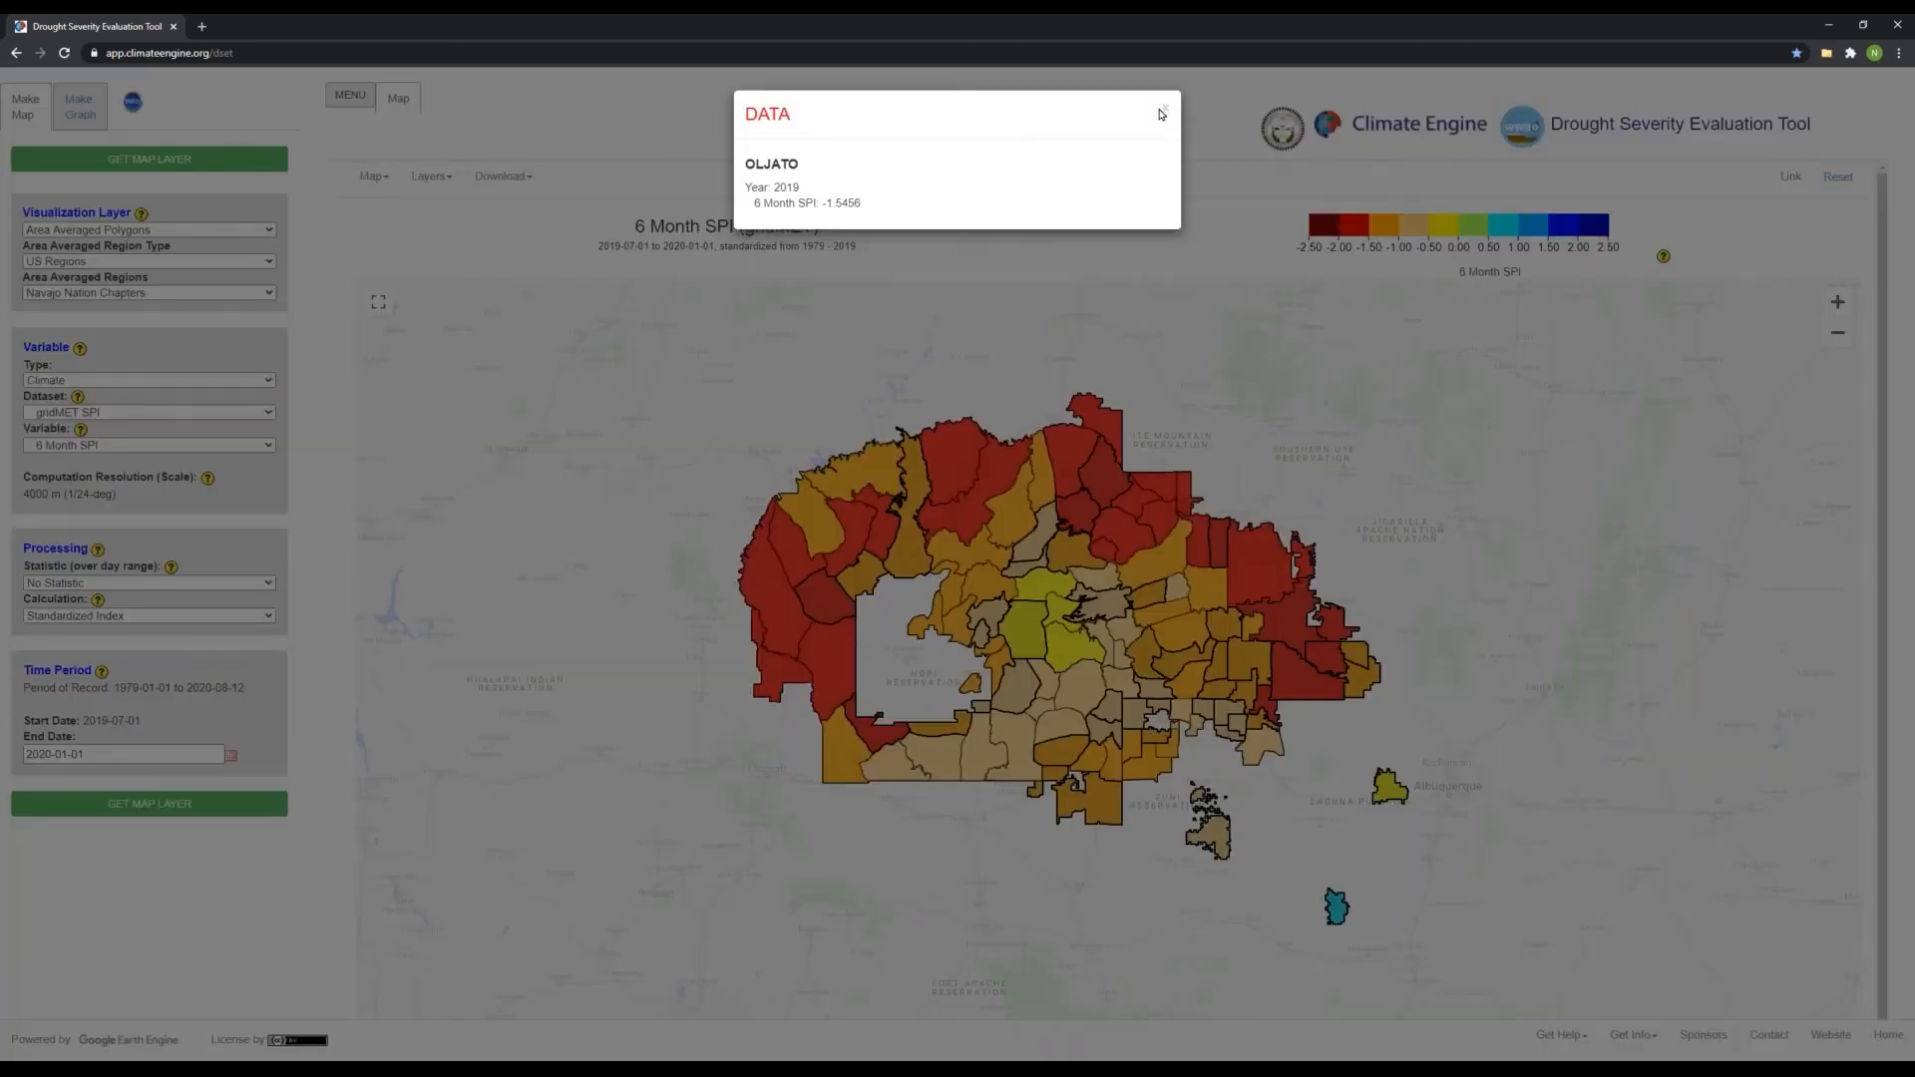
click(1162, 113)
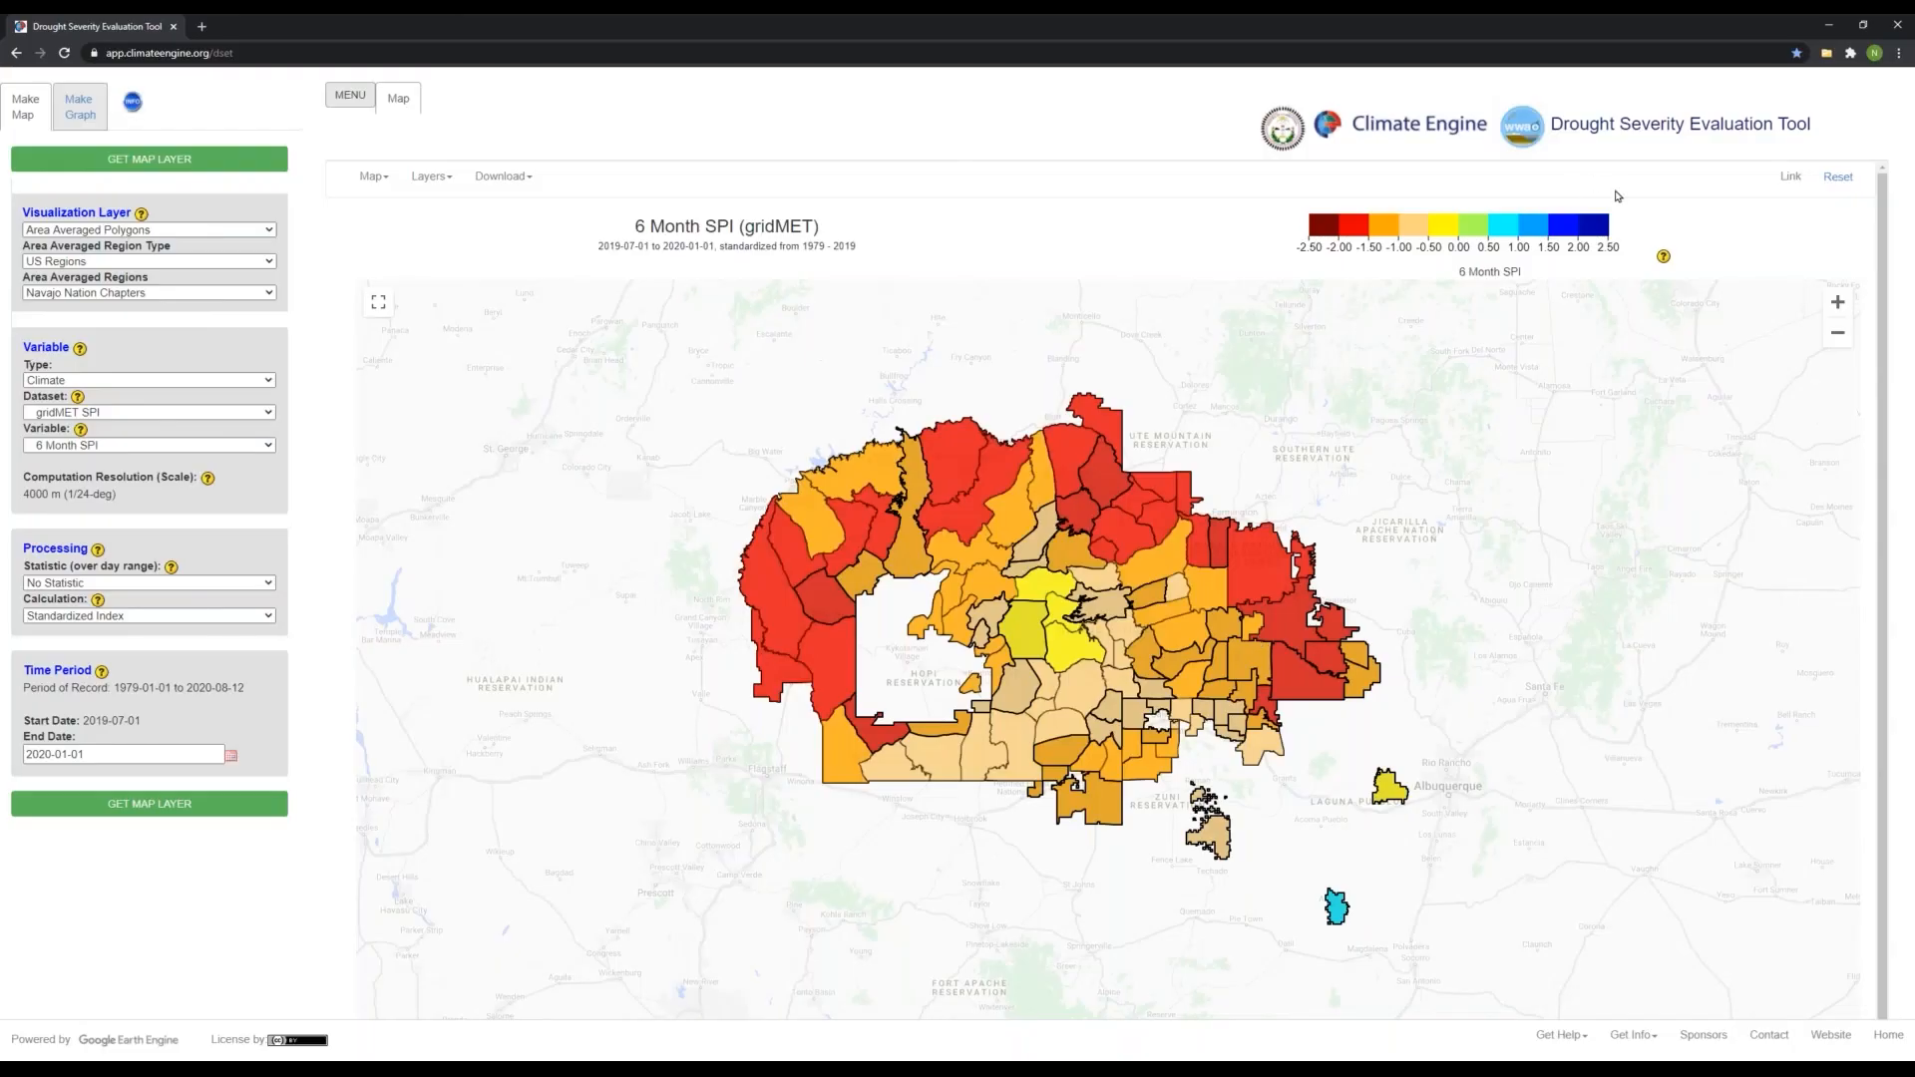
Consult the USDM color scale for the 6 Month SPI map and inspect chapters in the eastern extreme-drought area
click(1663, 256)
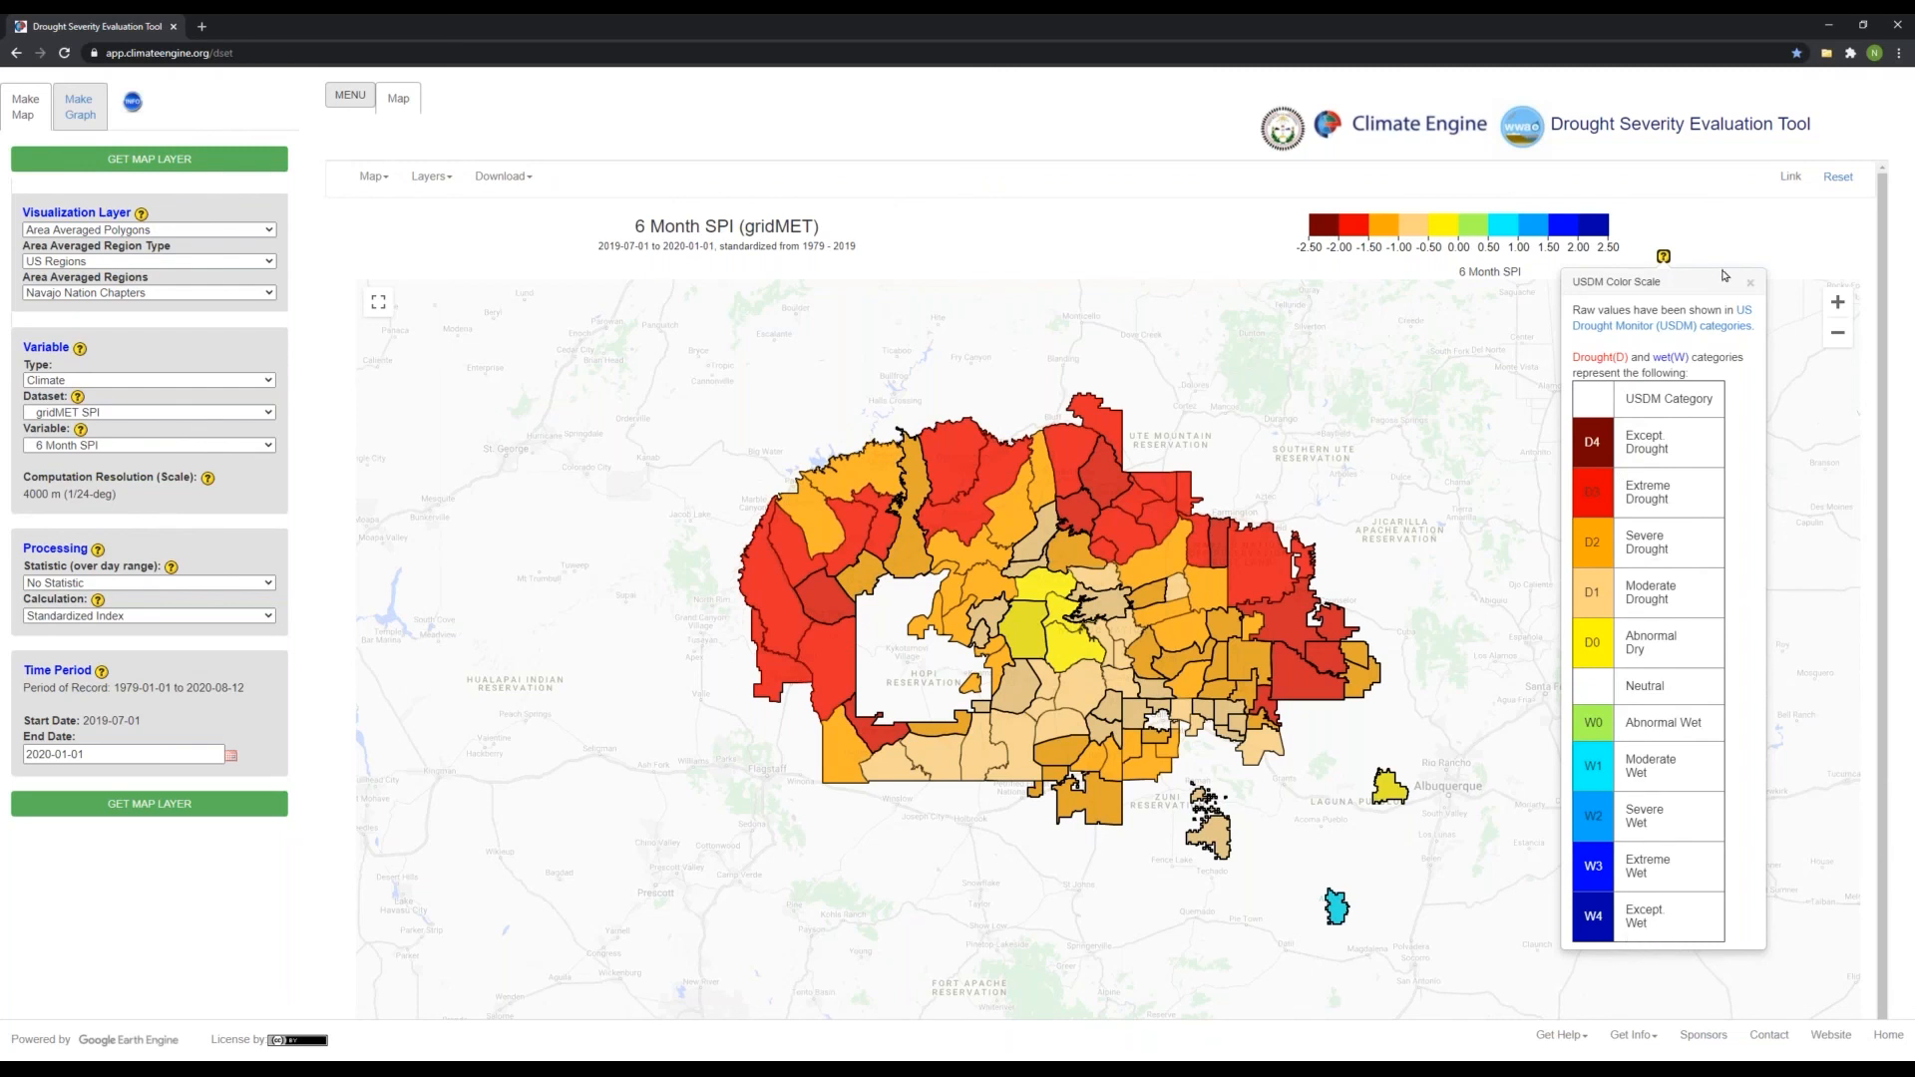
click(1750, 283)
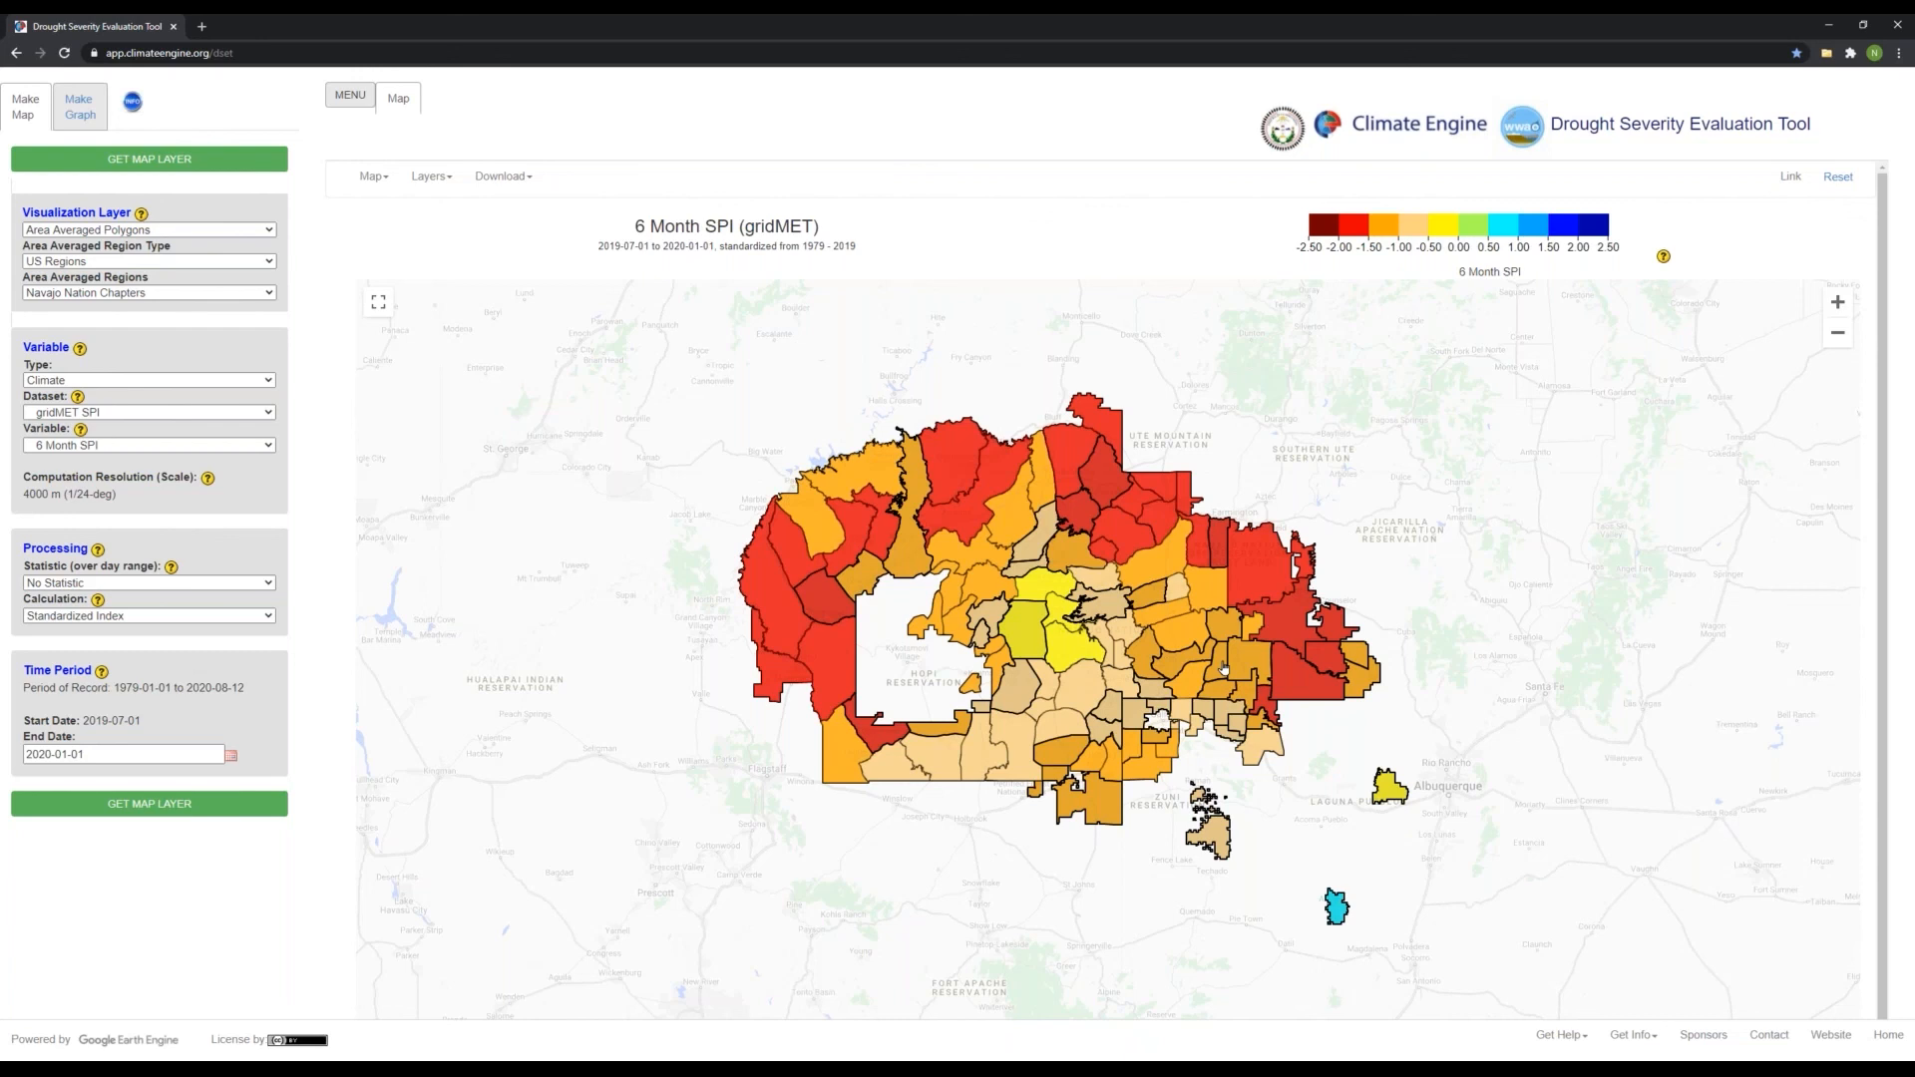
click(1284, 628)
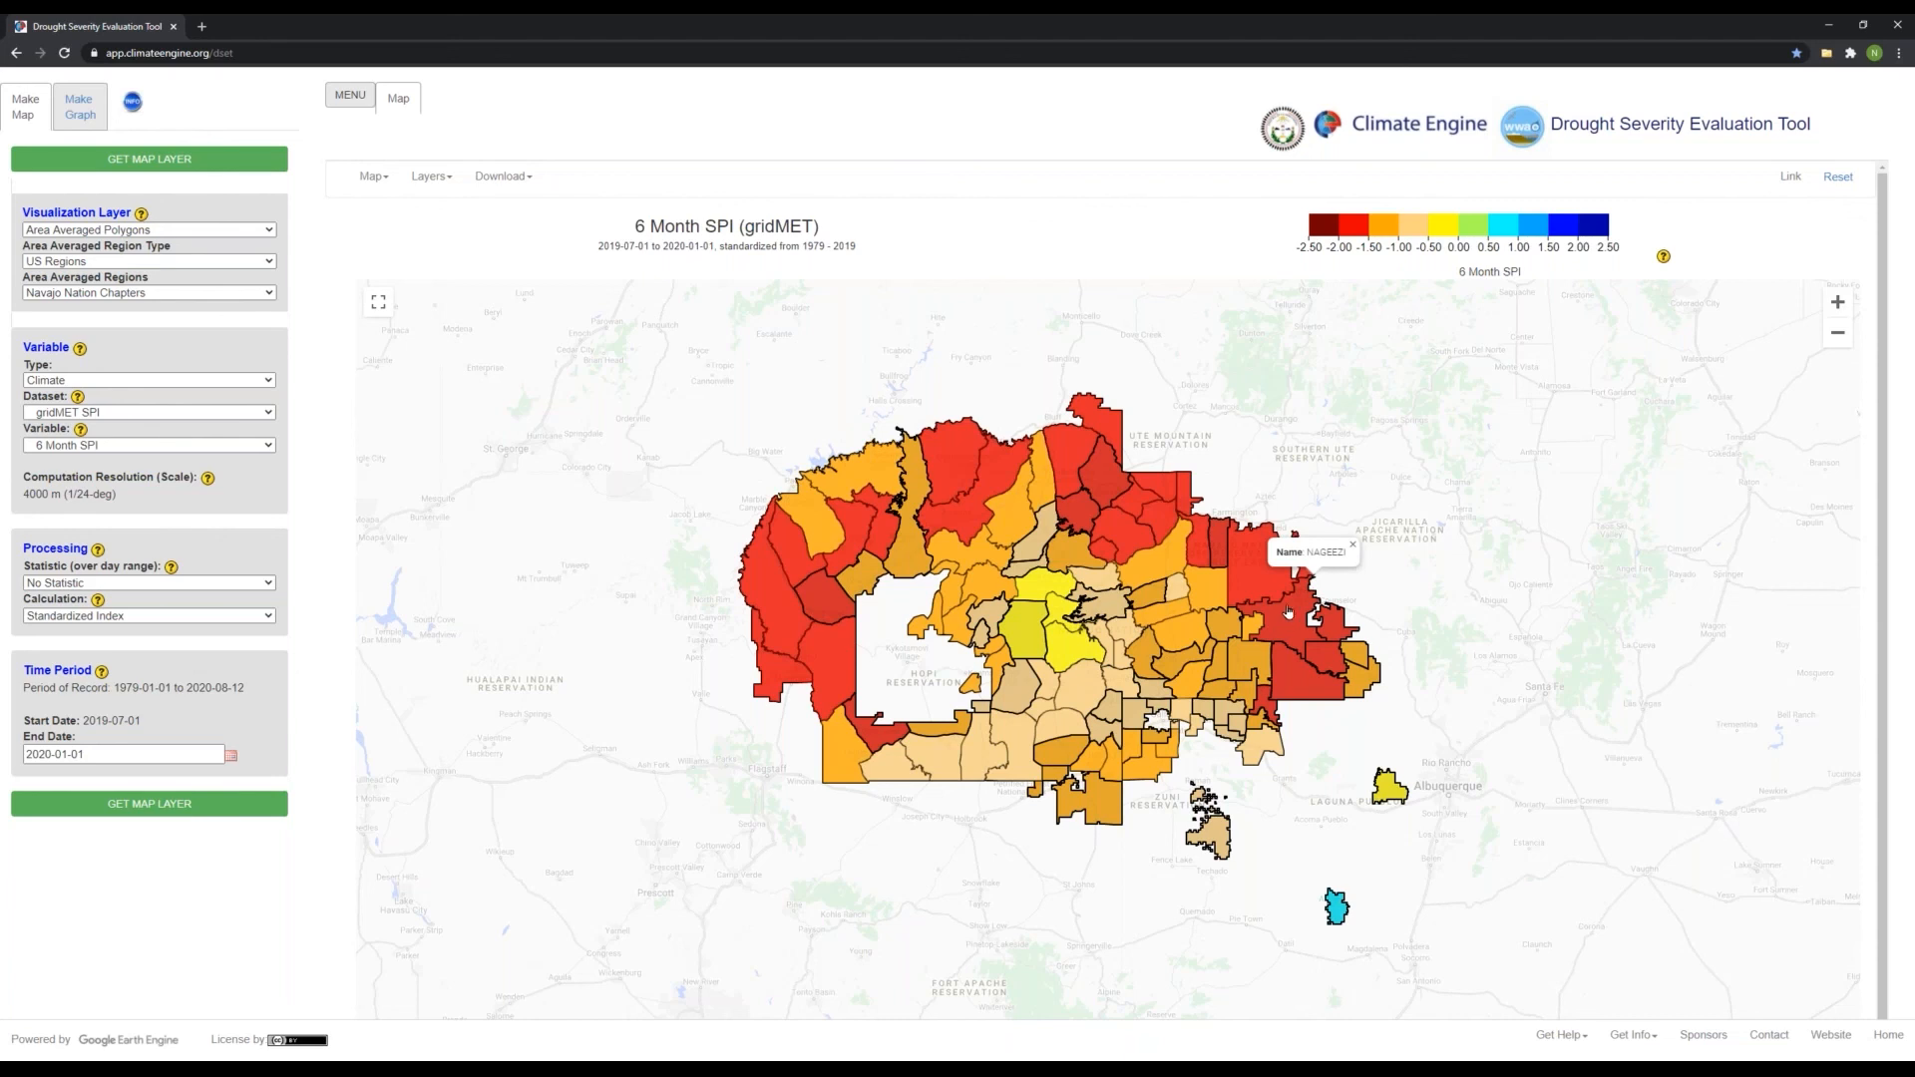
drag(1041, 359, 1031, 361)
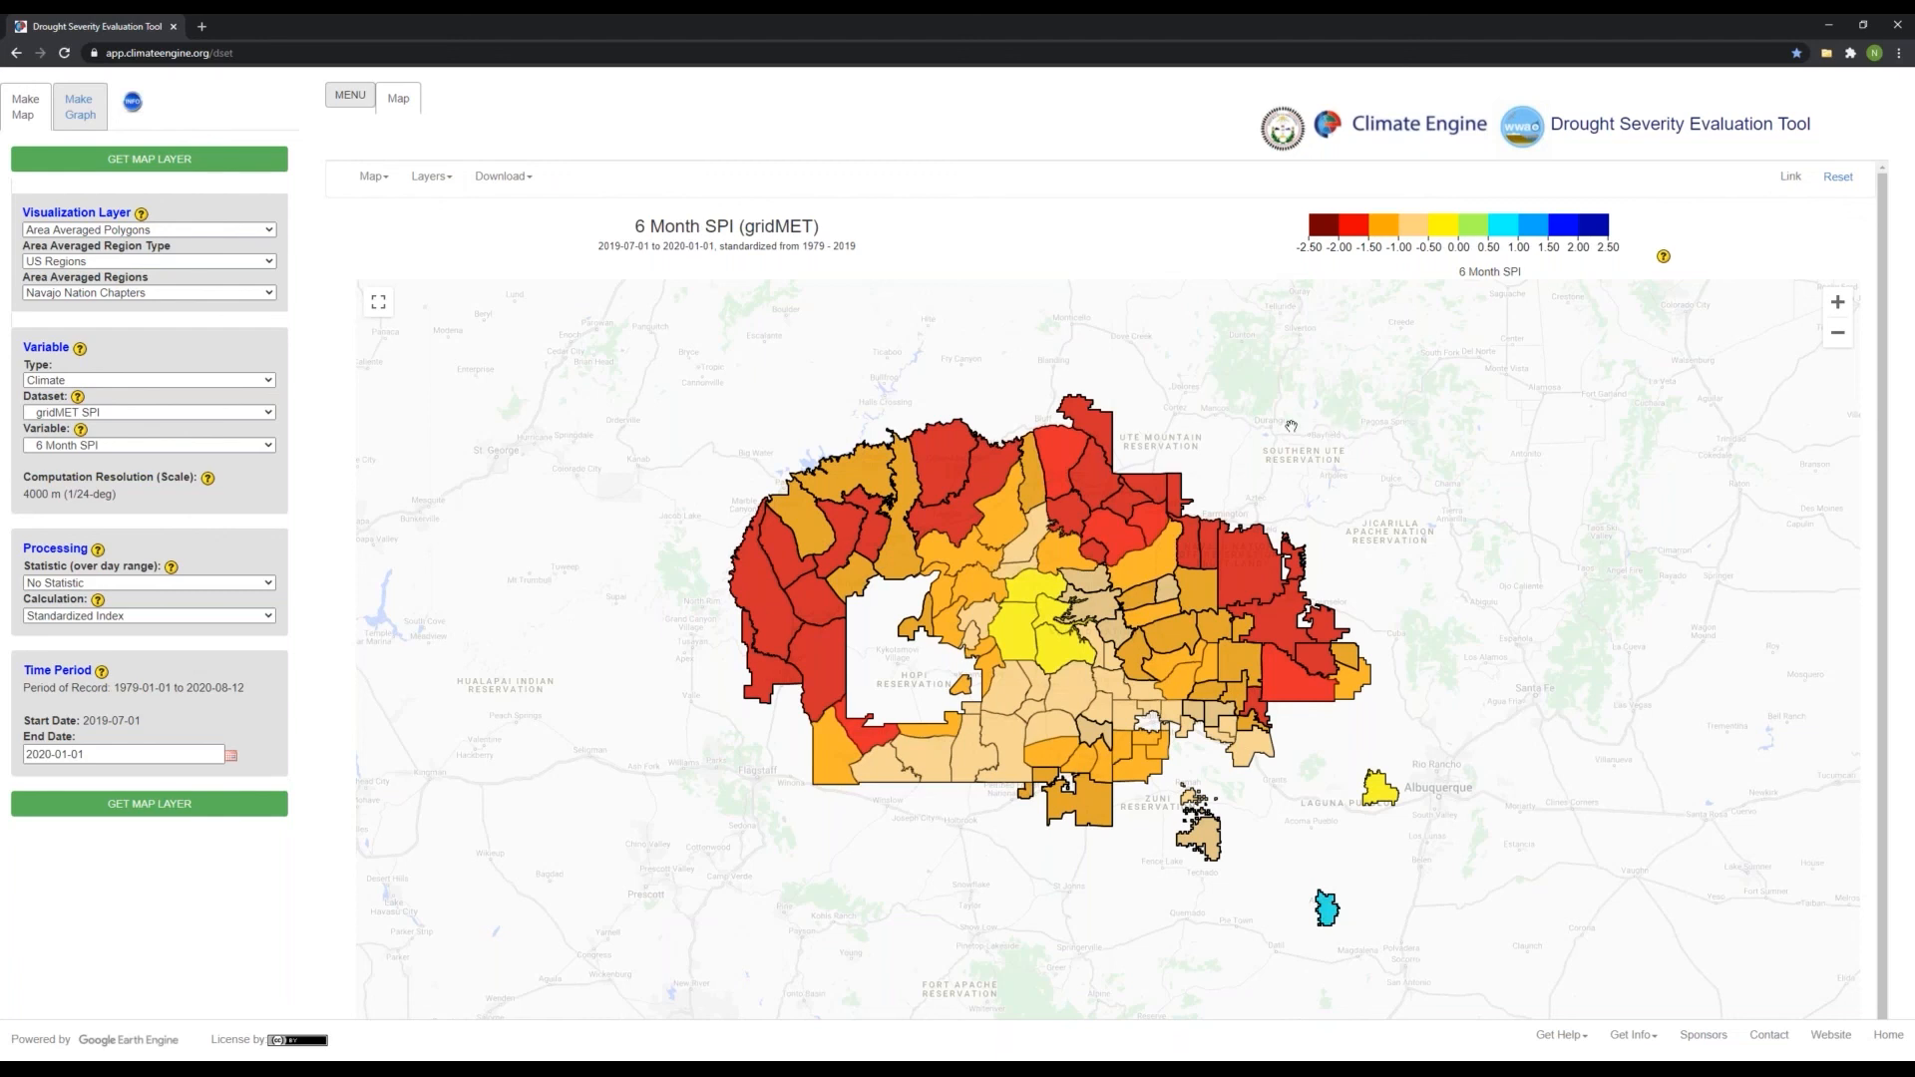
Recheck the USDM drought categories and query the 6 Month SPI of the Red Mesa chapter
click(1664, 257)
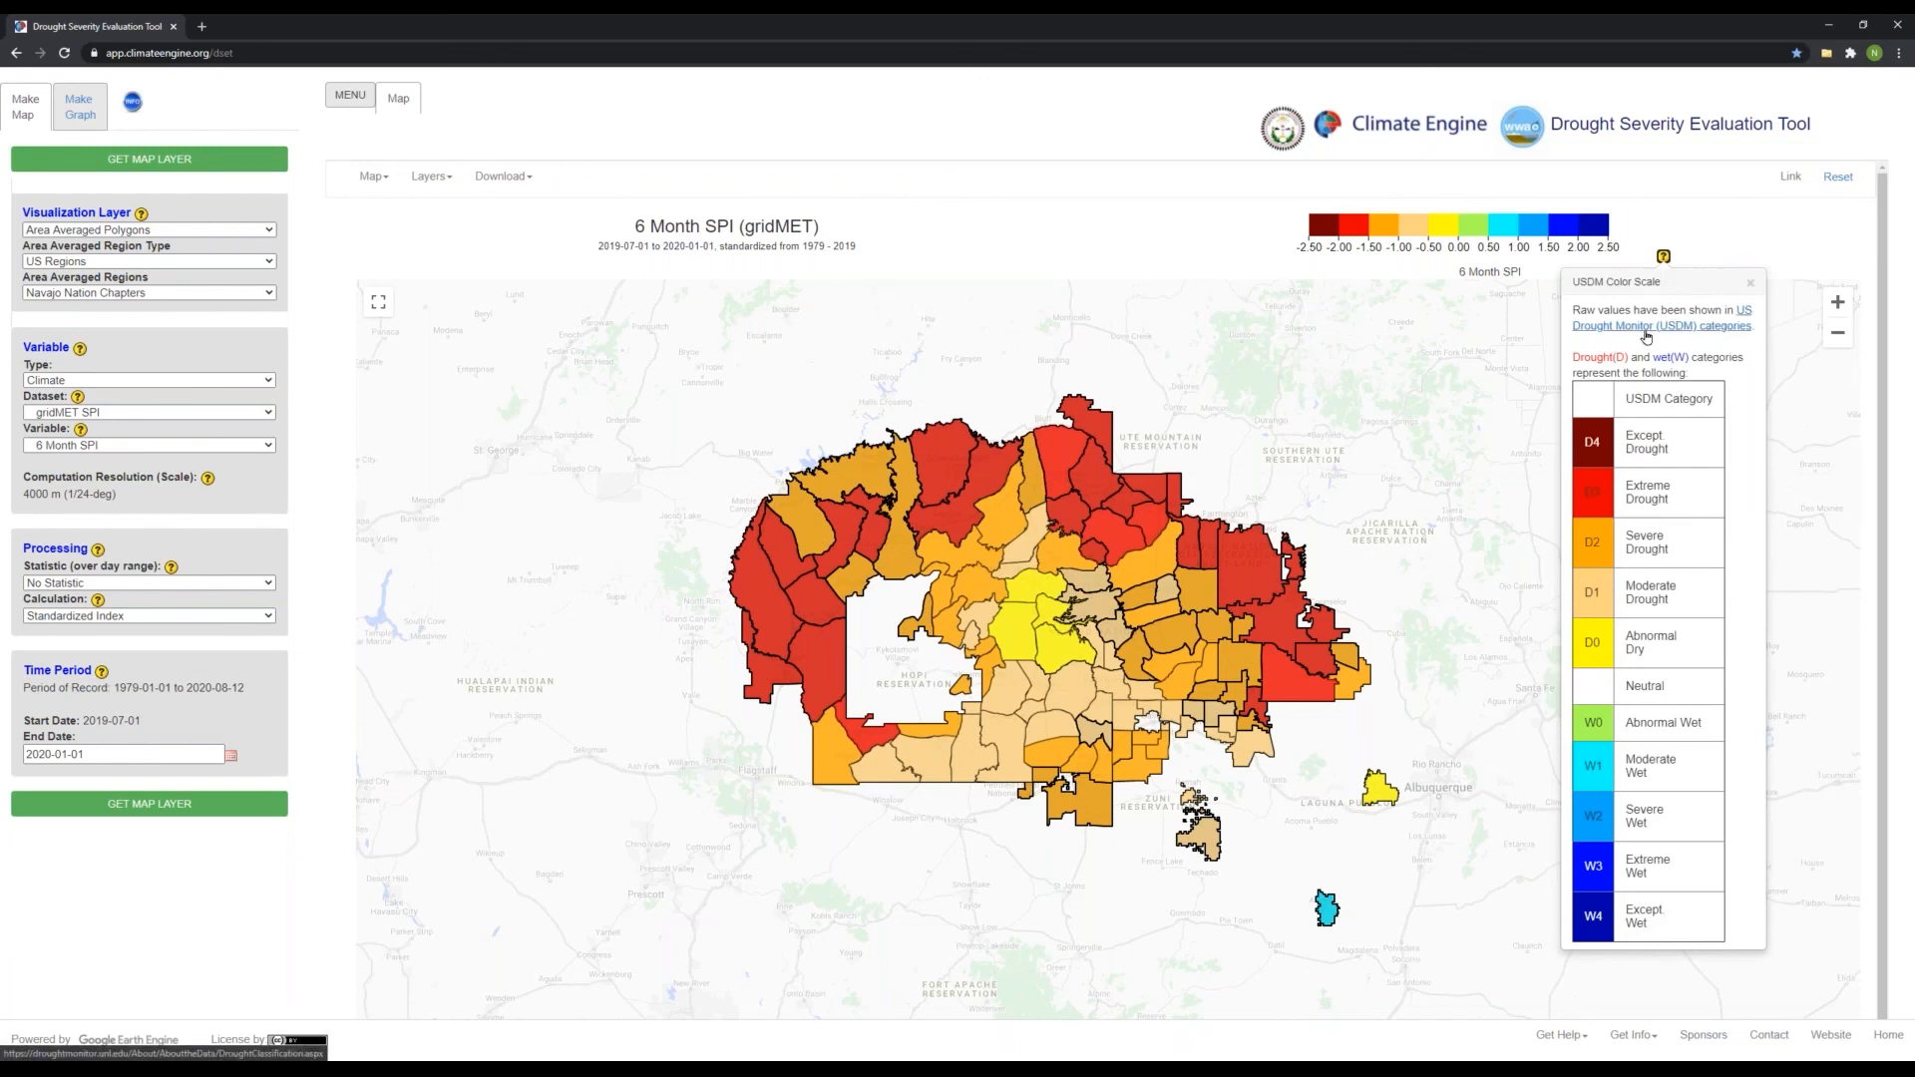
click(1751, 286)
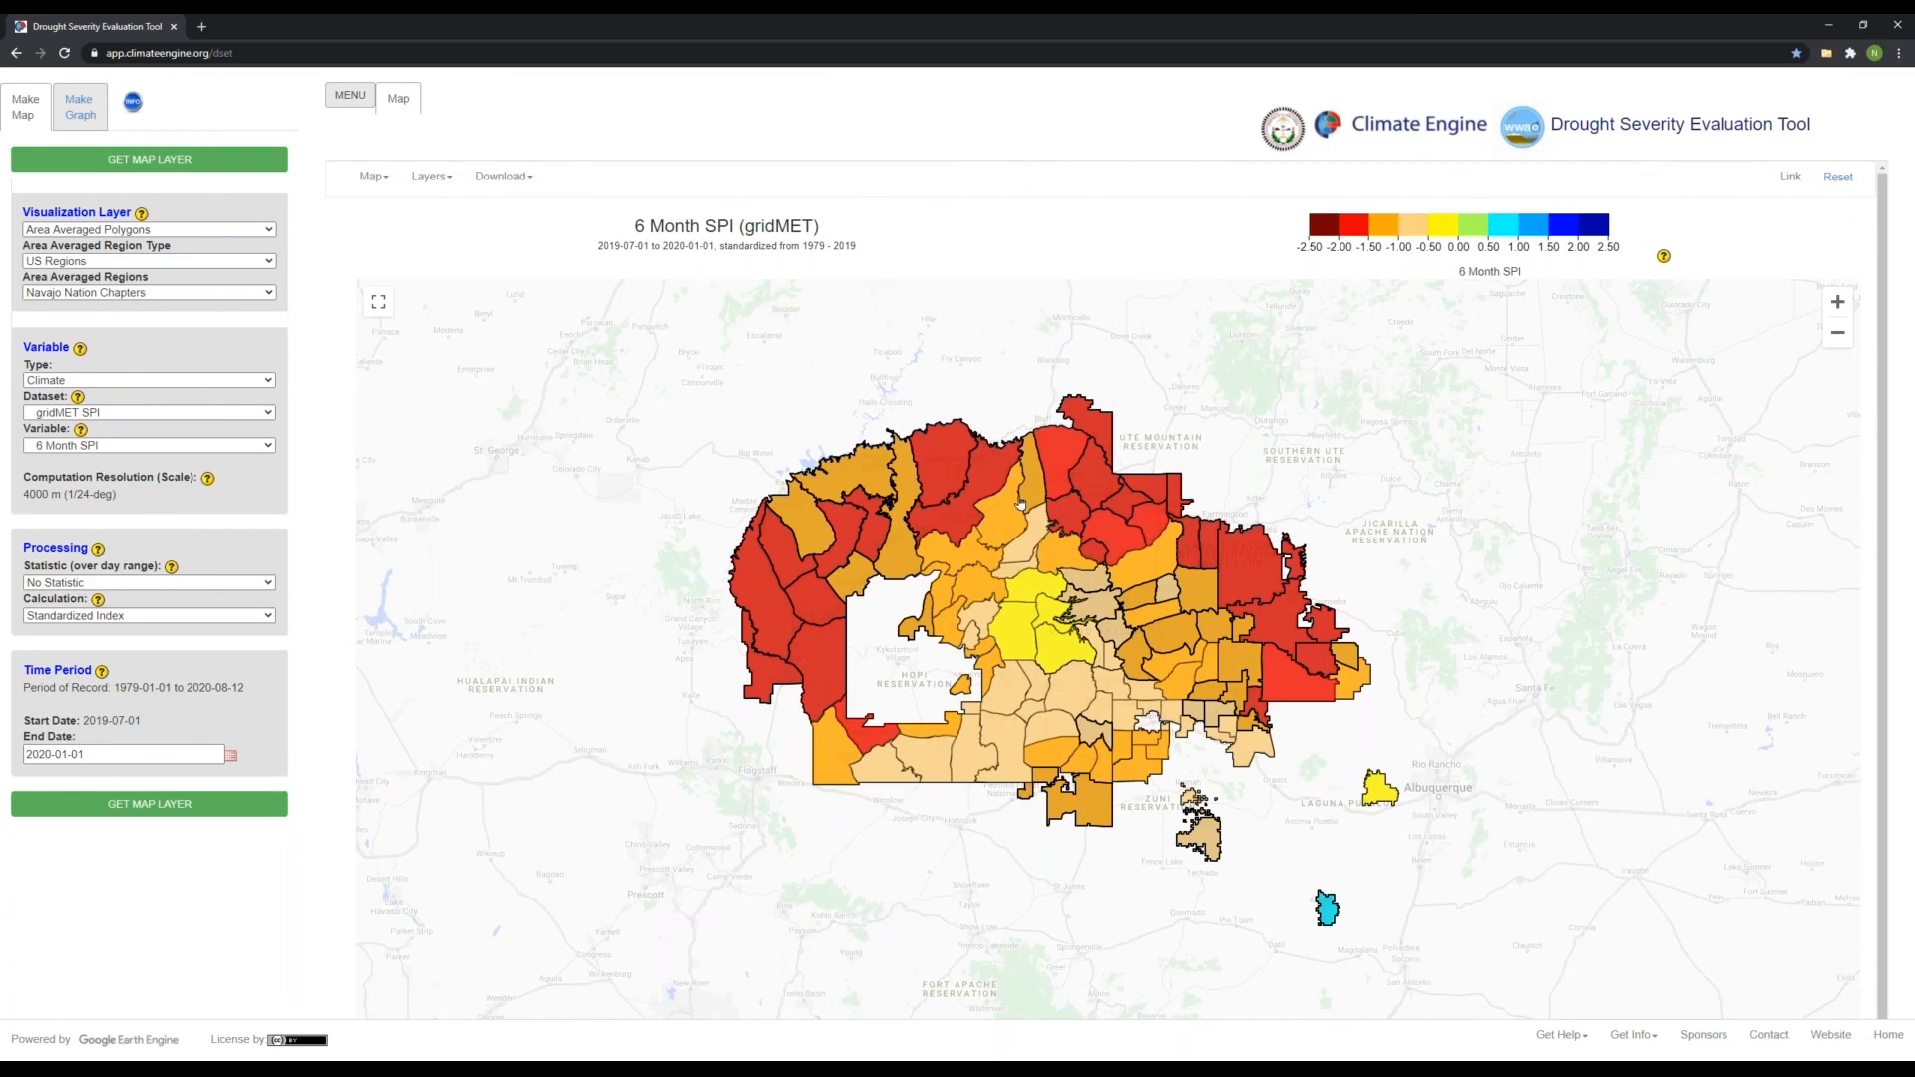
click(1059, 457)
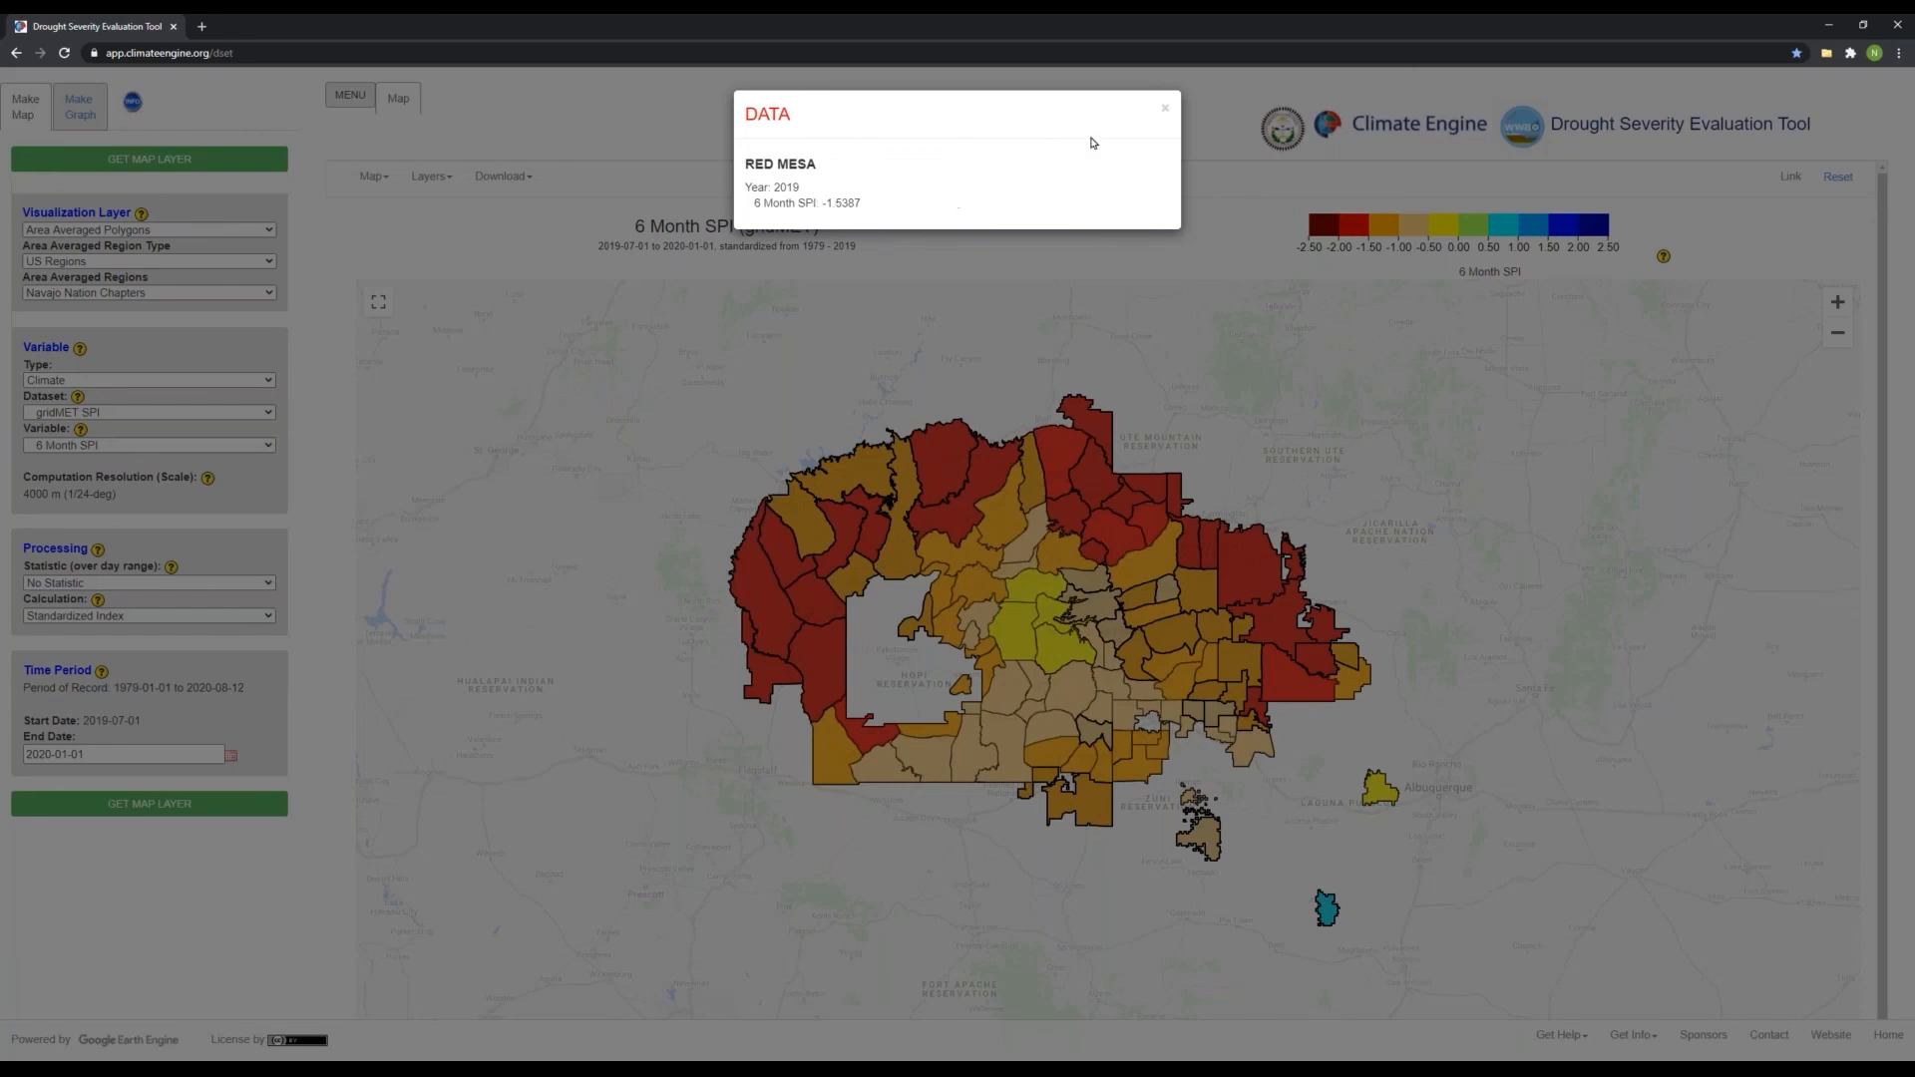
Dismiss the Red Mesa query result and compare the 6 Month SPI chapter colors with the USDM color scale
click(1165, 109)
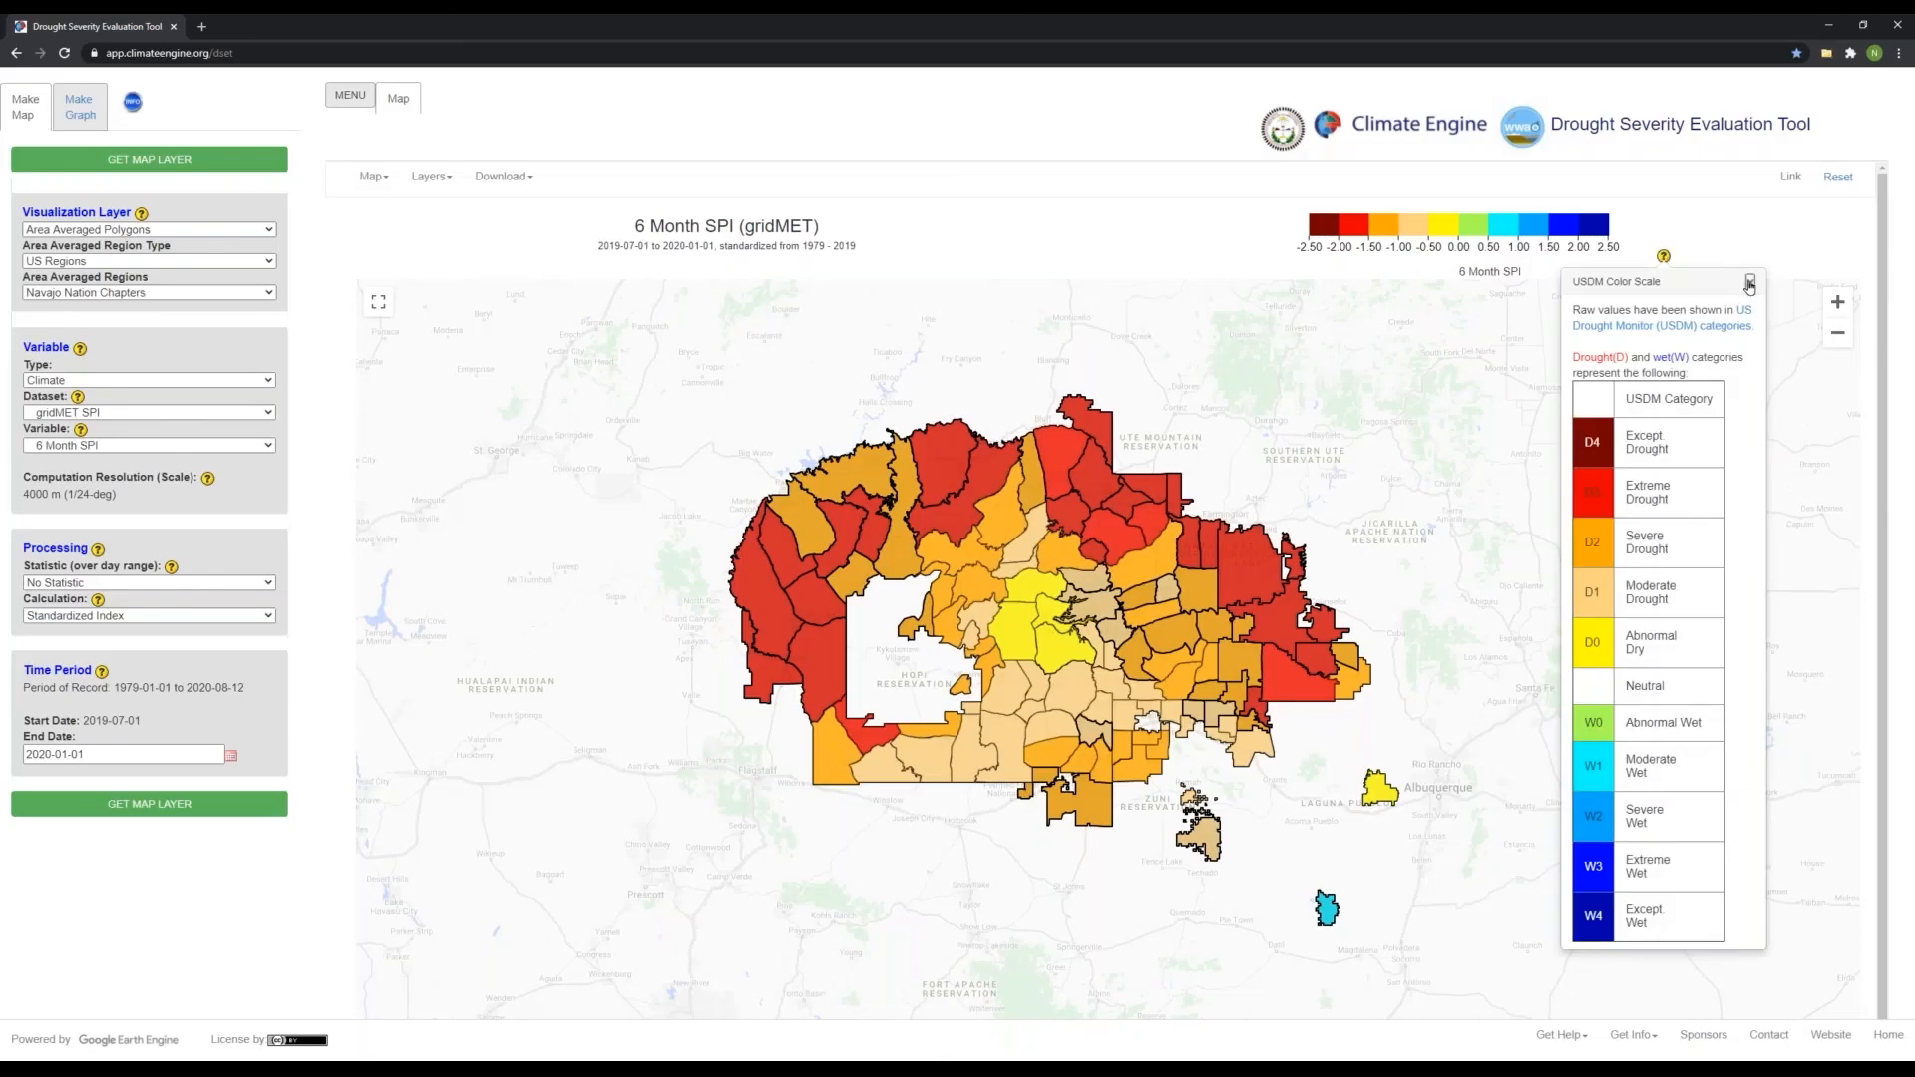
click(1751, 284)
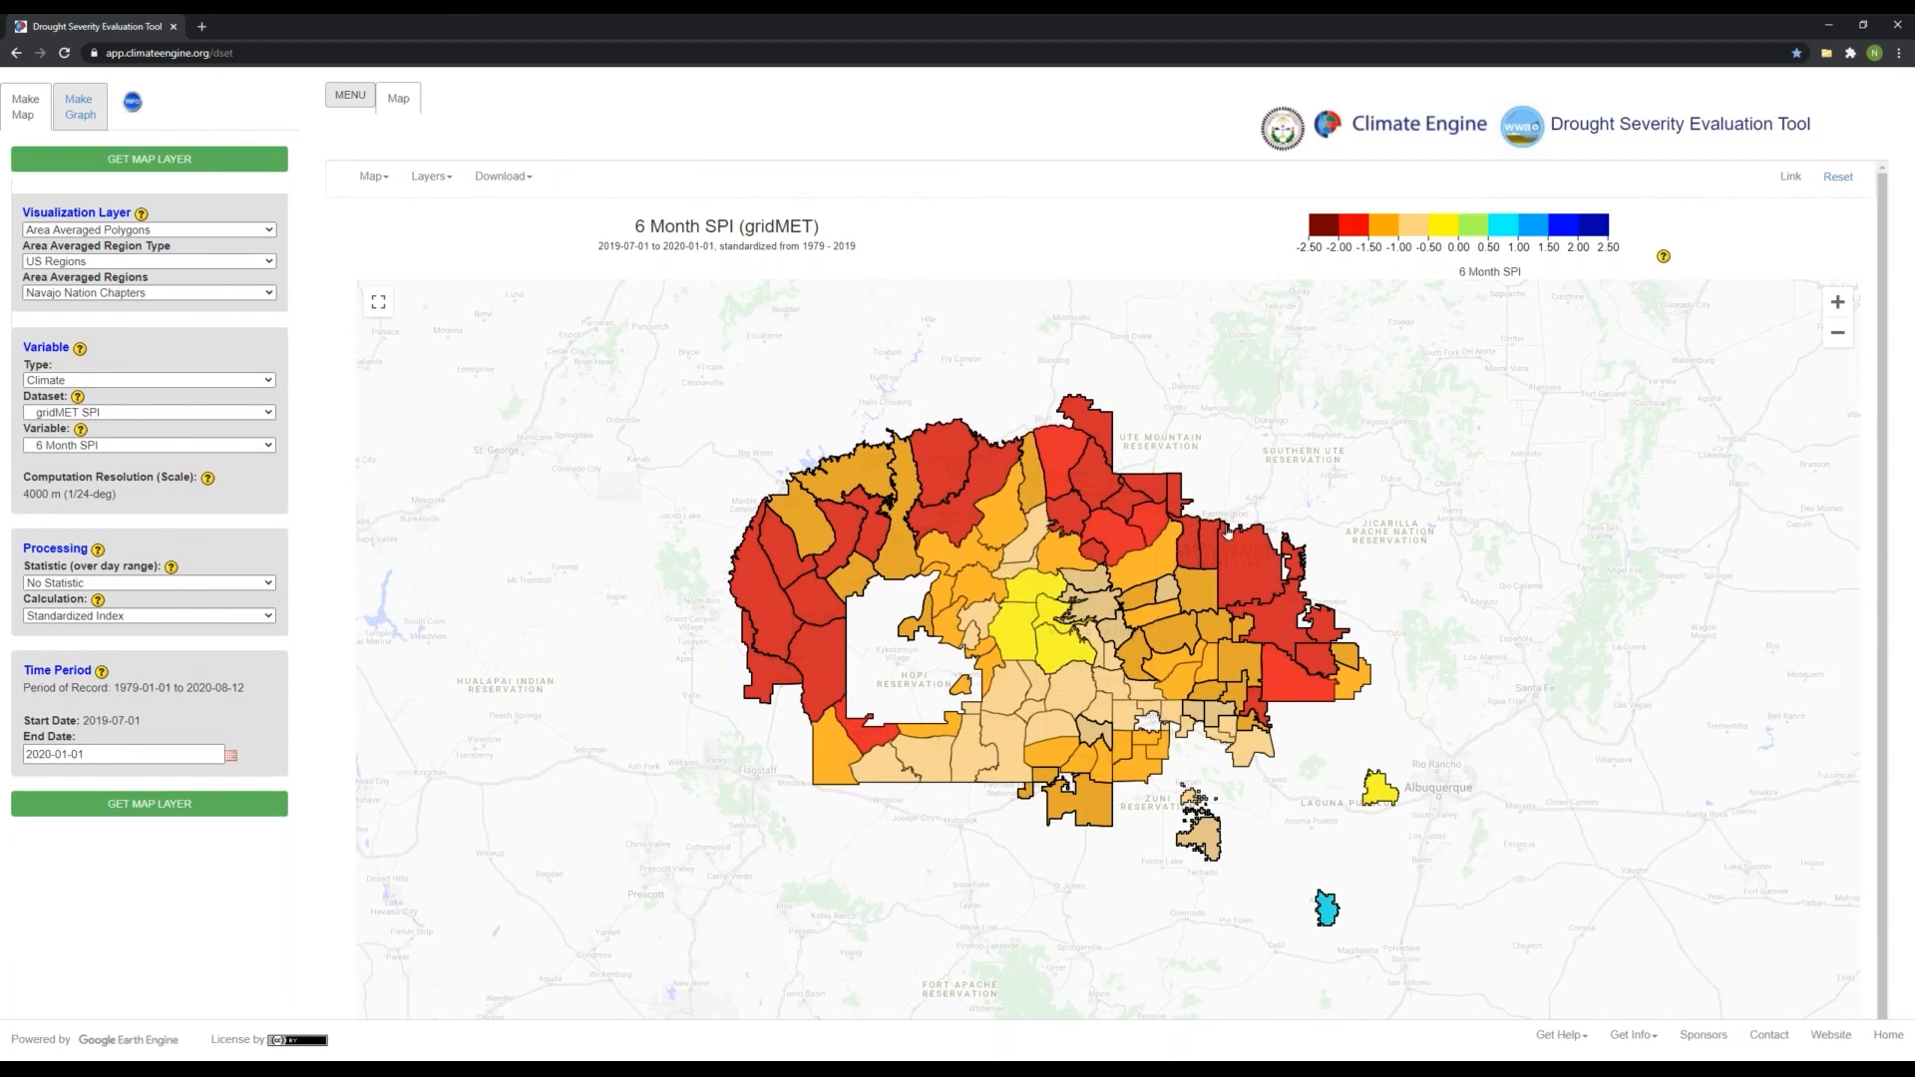
click(1663, 258)
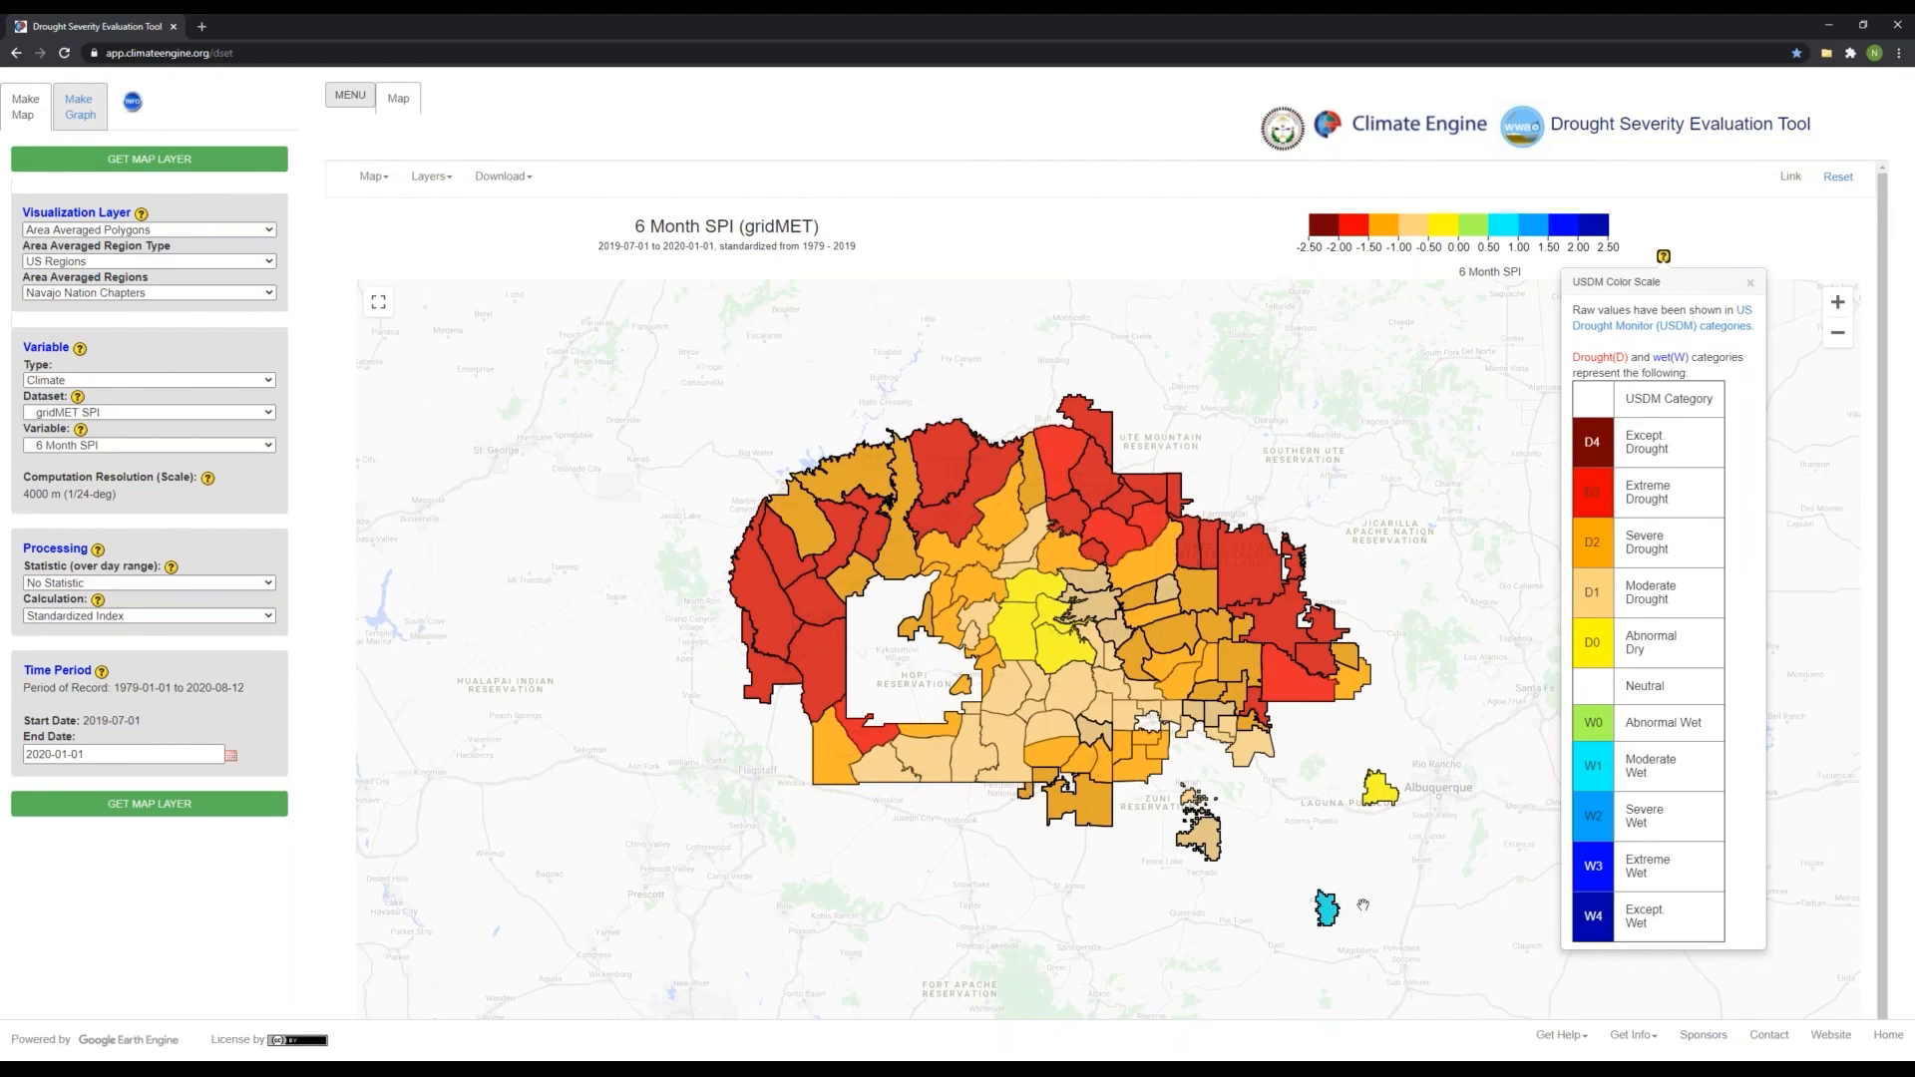
click(1753, 286)
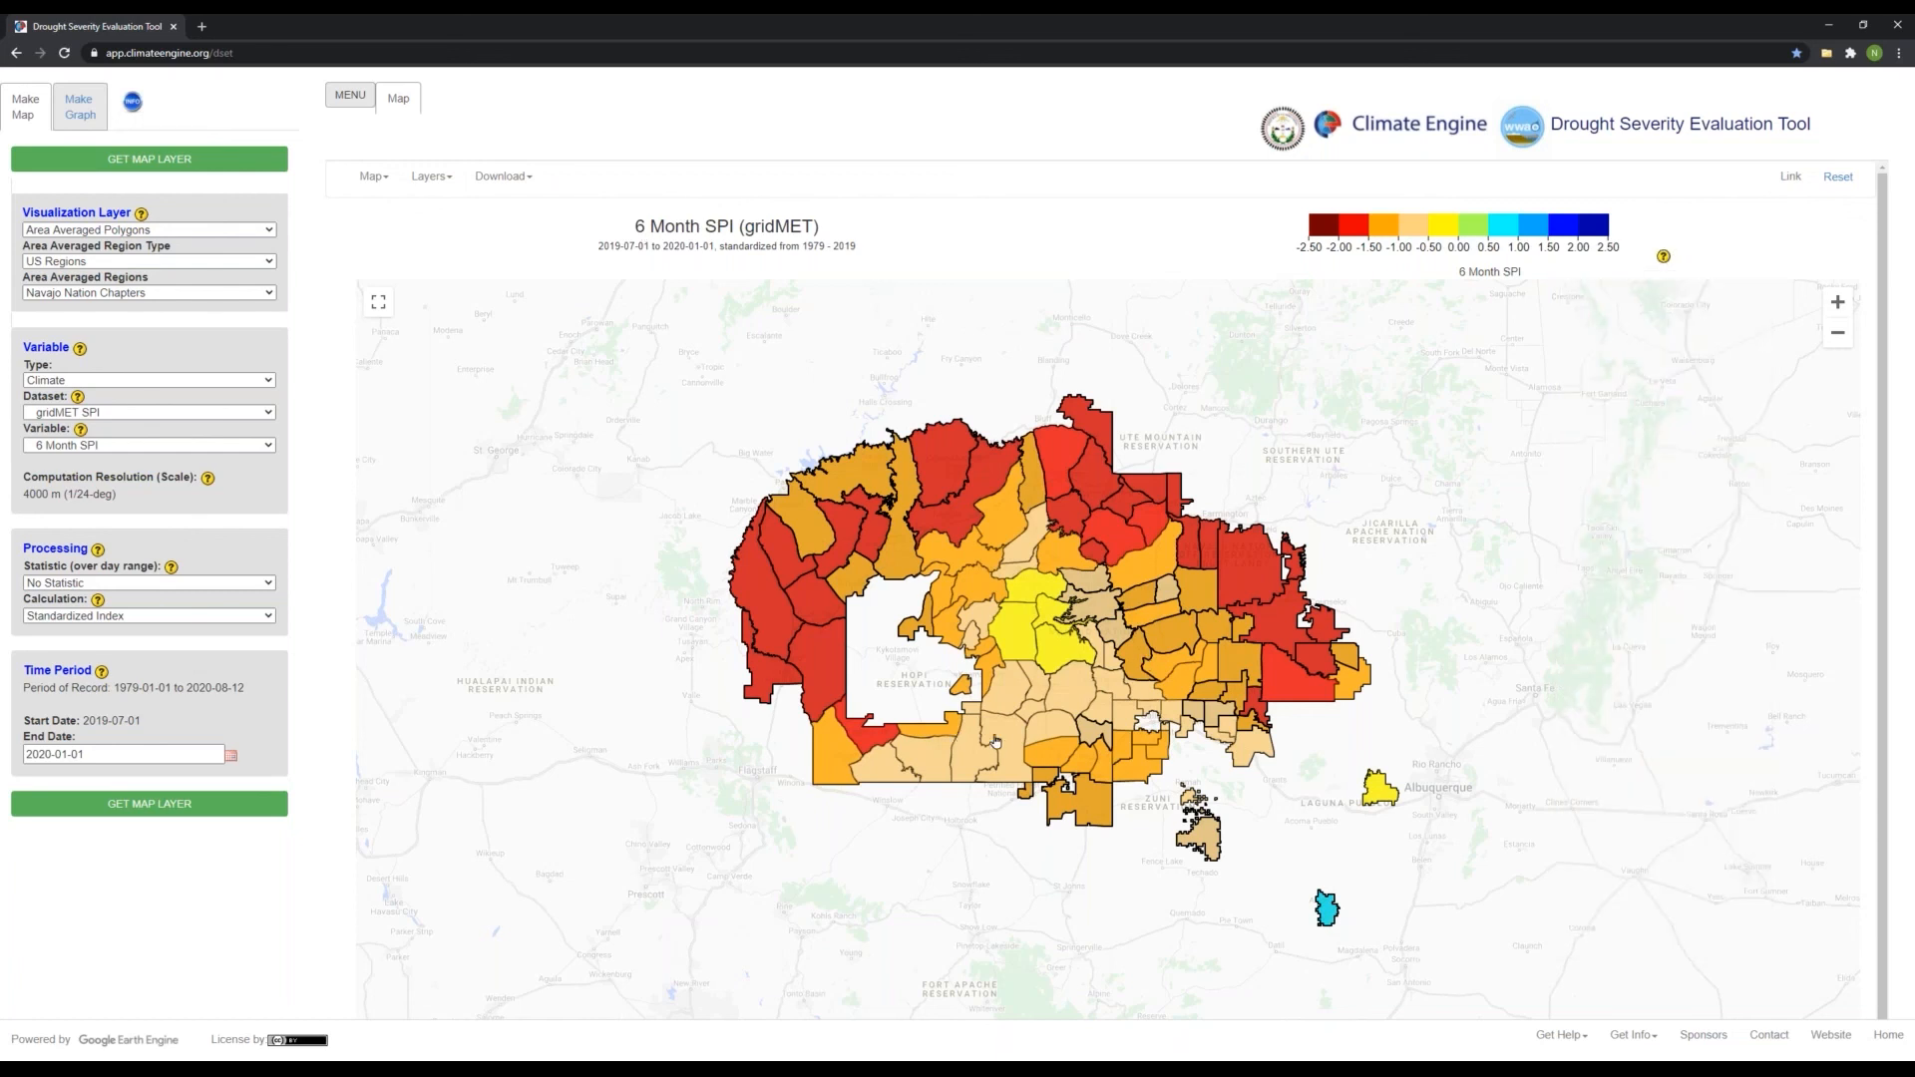
Change the mapped gridMET SPI variable to 12 Month SPI
drag(993, 721, 992, 716)
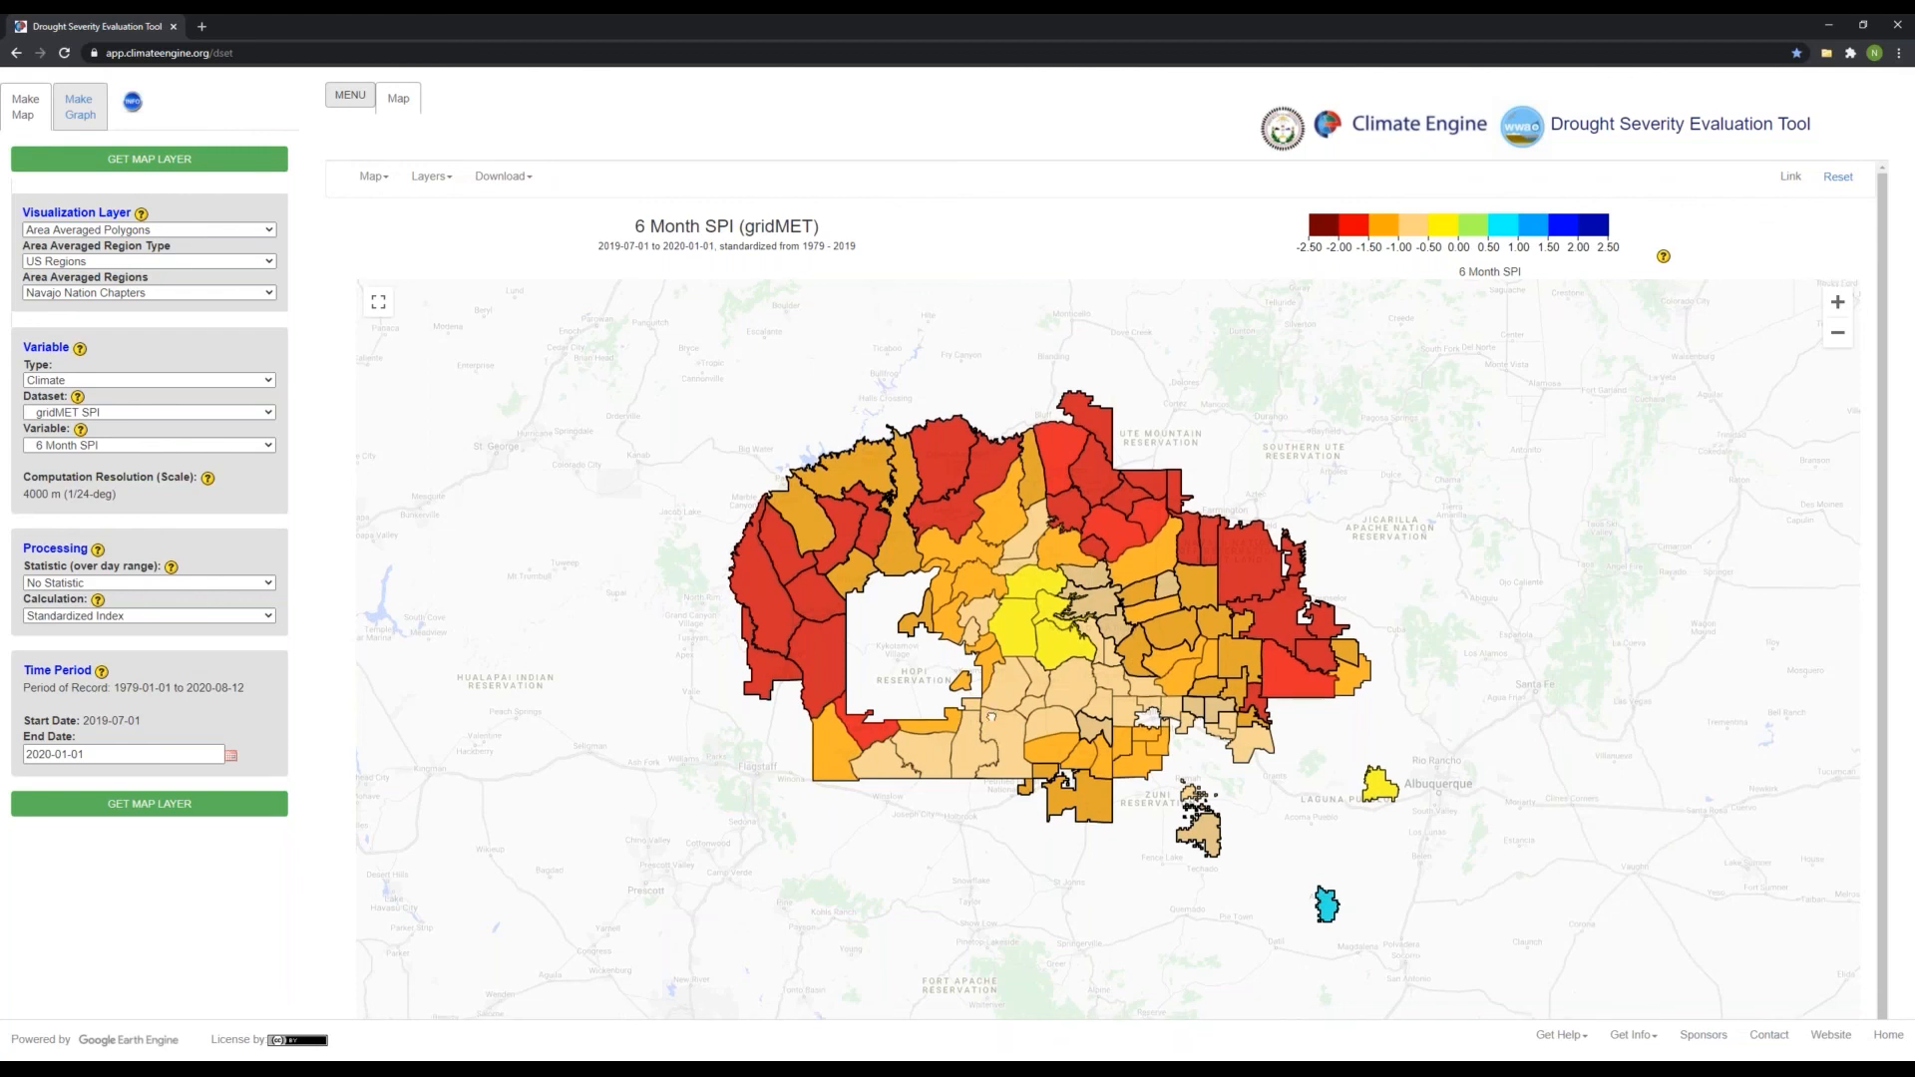
click(150, 445)
click(230, 554)
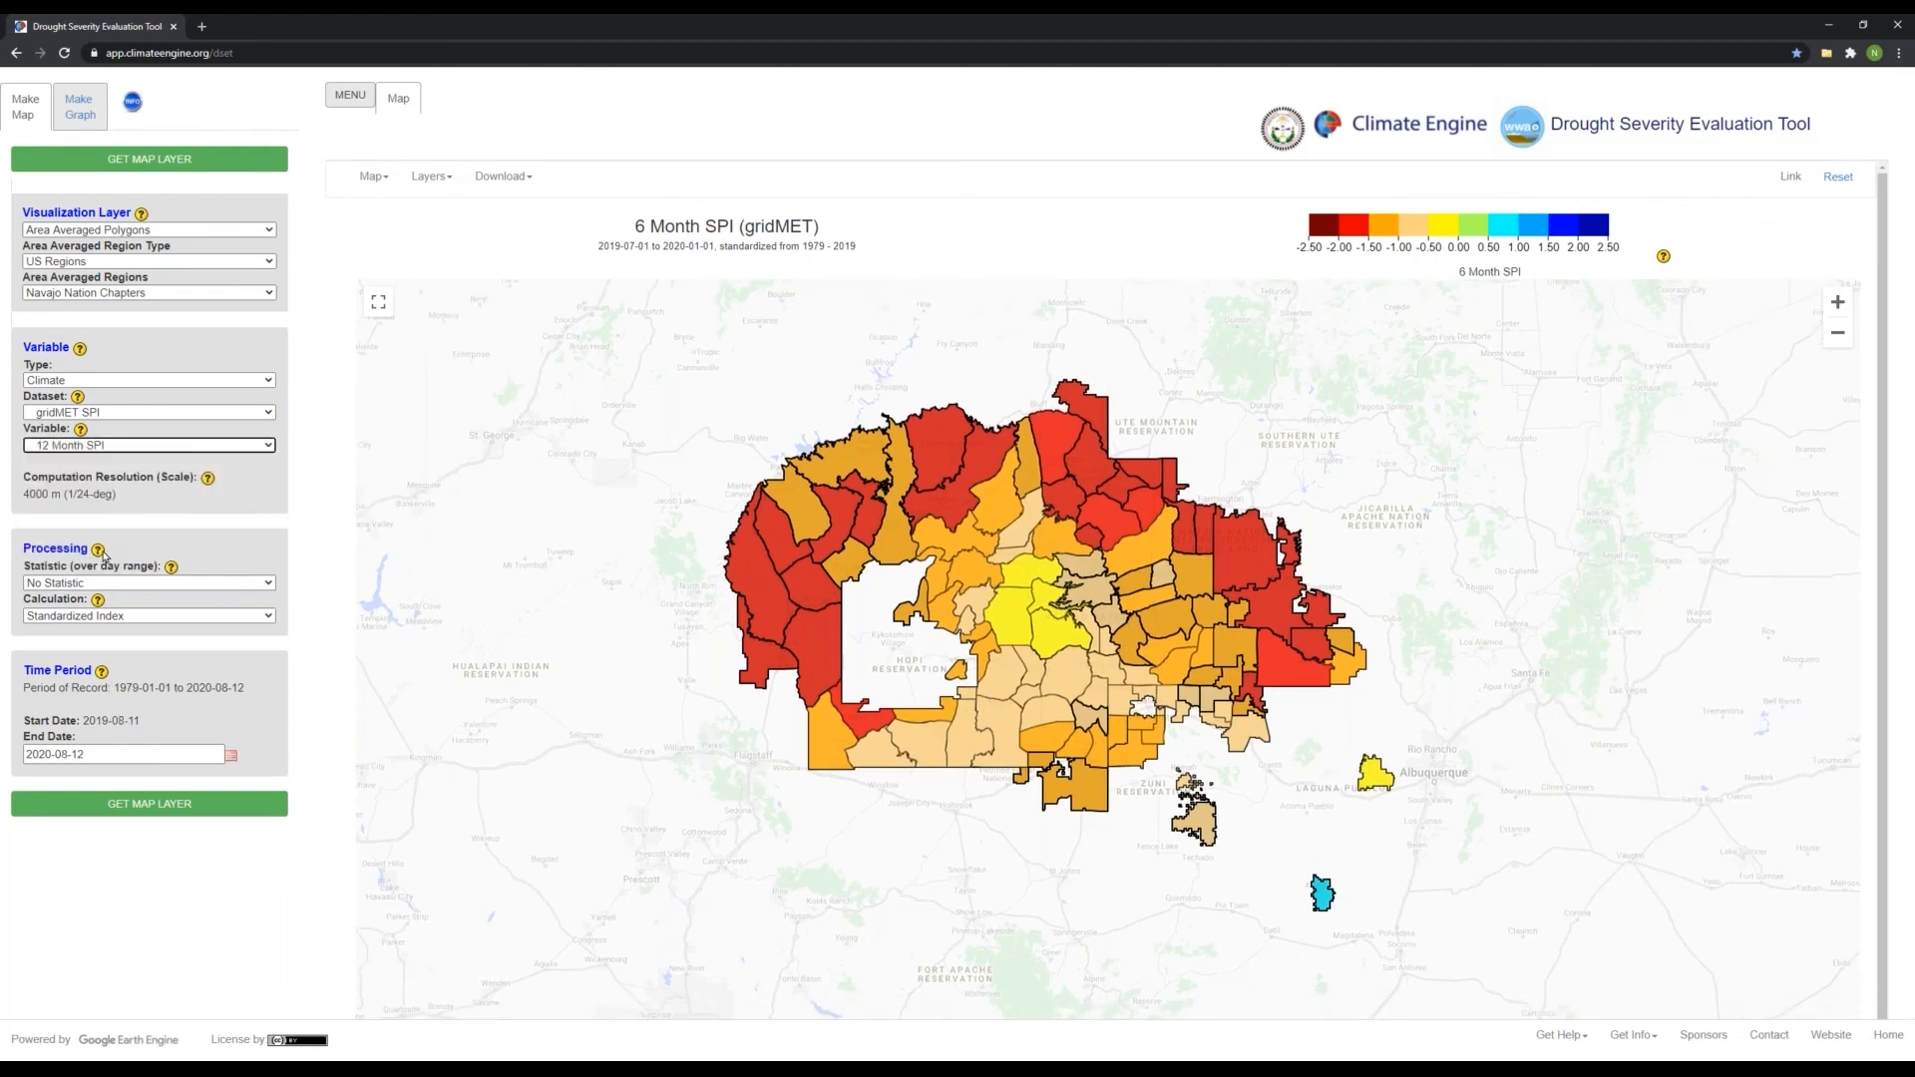
click(256, 513)
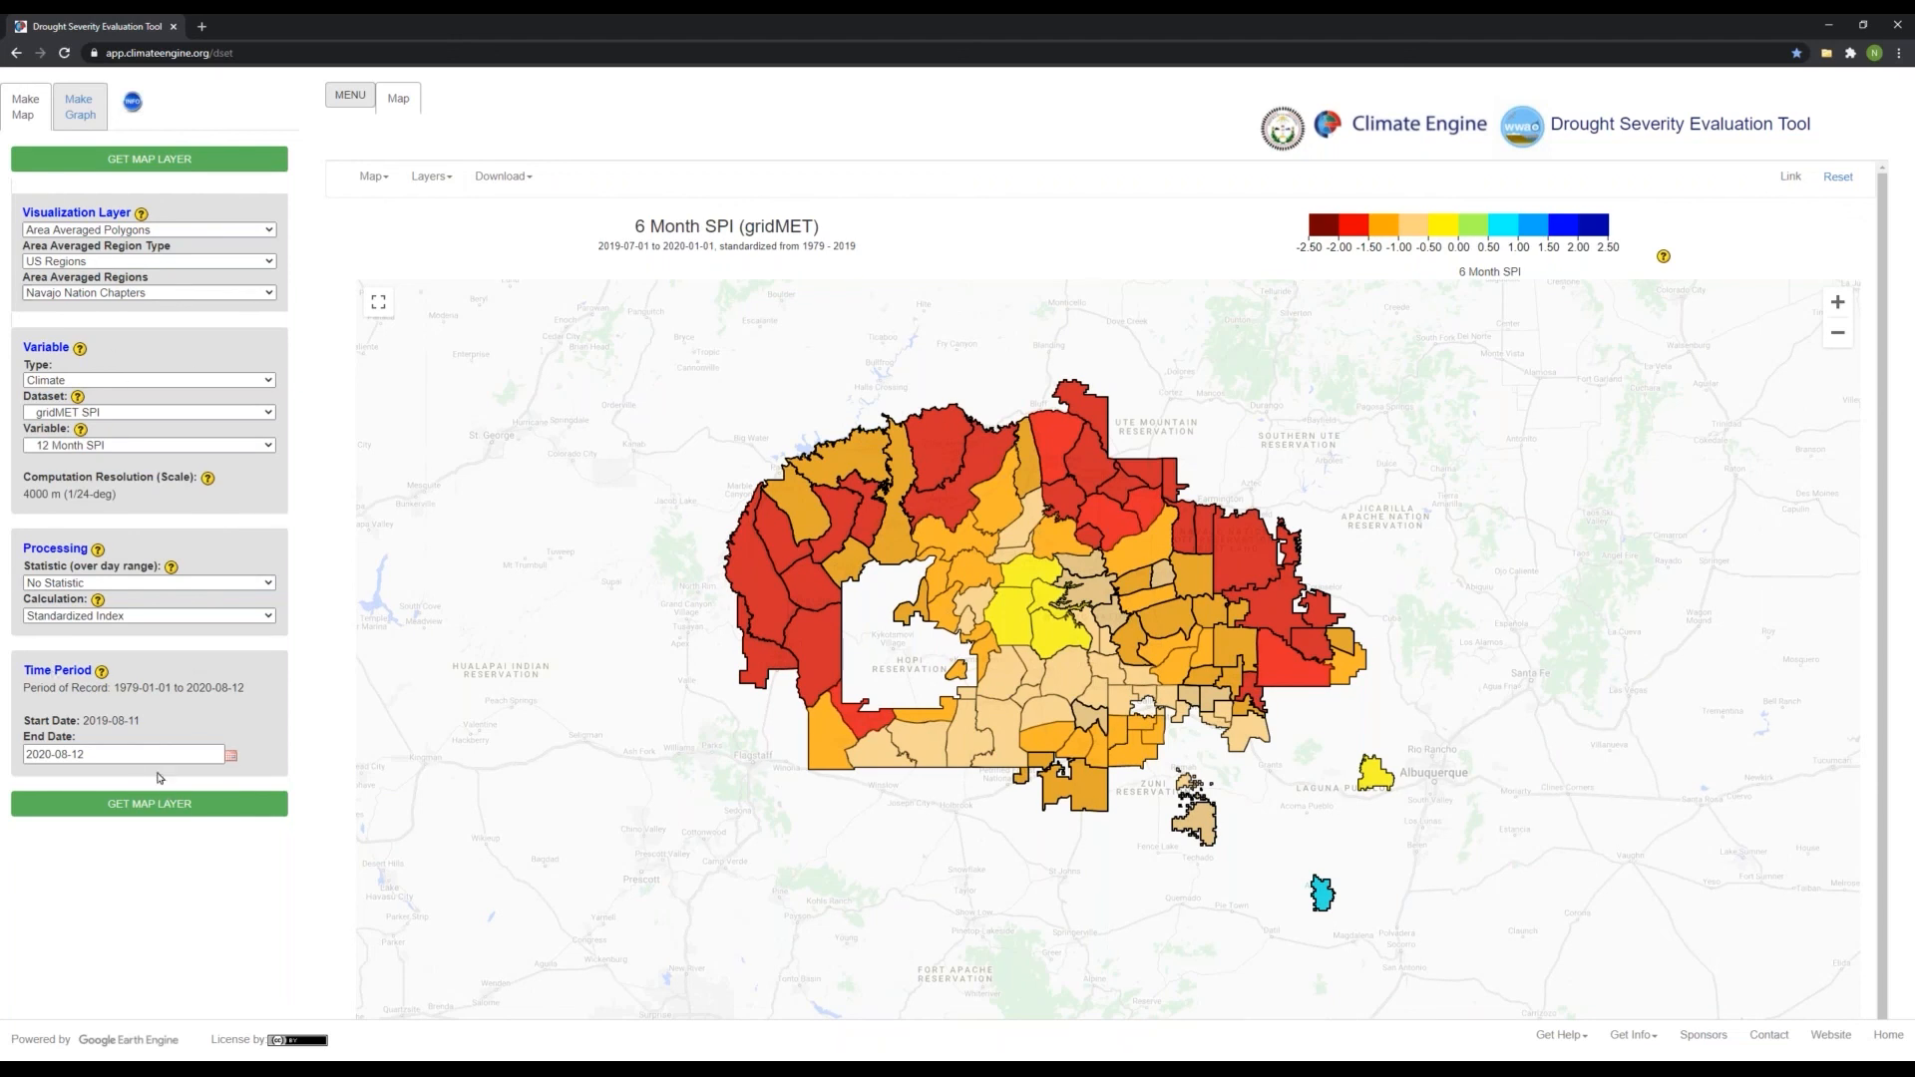
Set the end date to 2020-01-01 and generate the 12 Month SPI map layer for the chapters
click(66, 755)
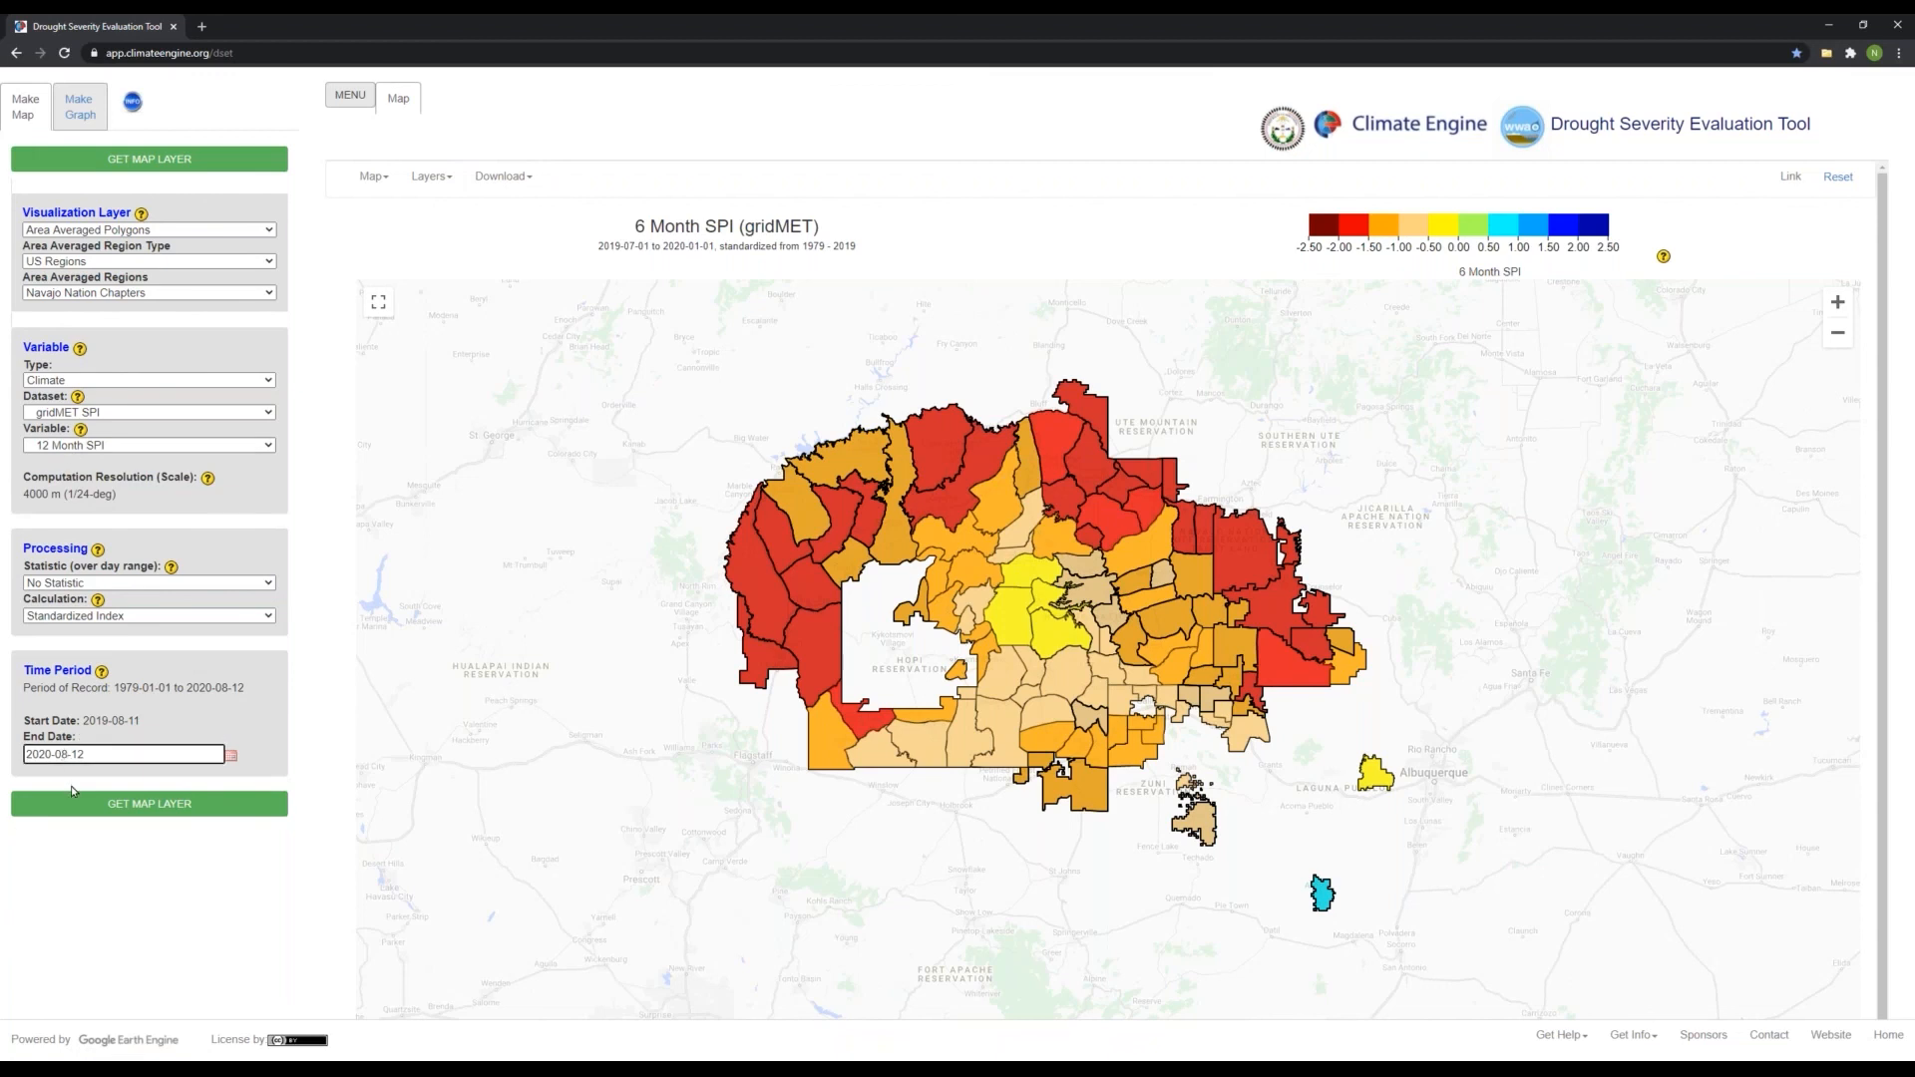
key(BackSpace)
text(1)
key(BackSpace)
key(BackSpace)
text(01)
click(168, 735)
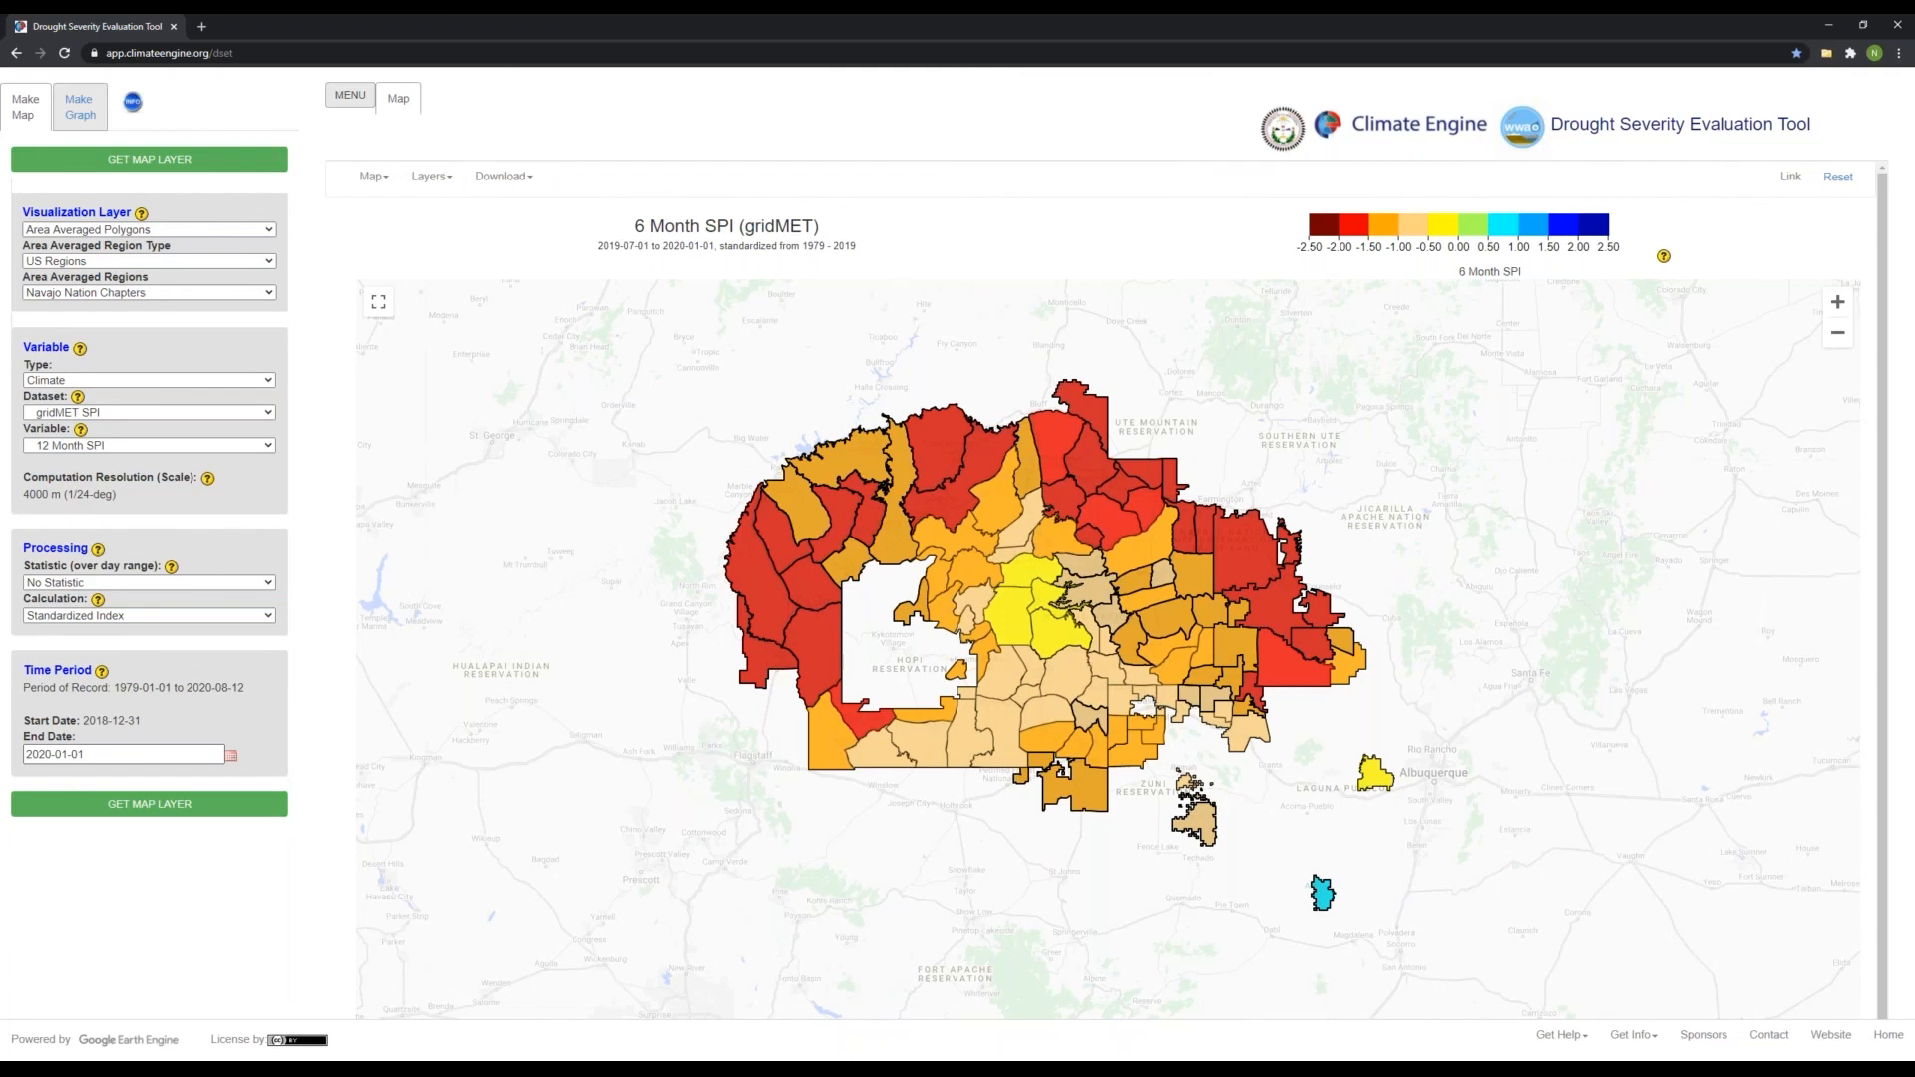
click(89, 815)
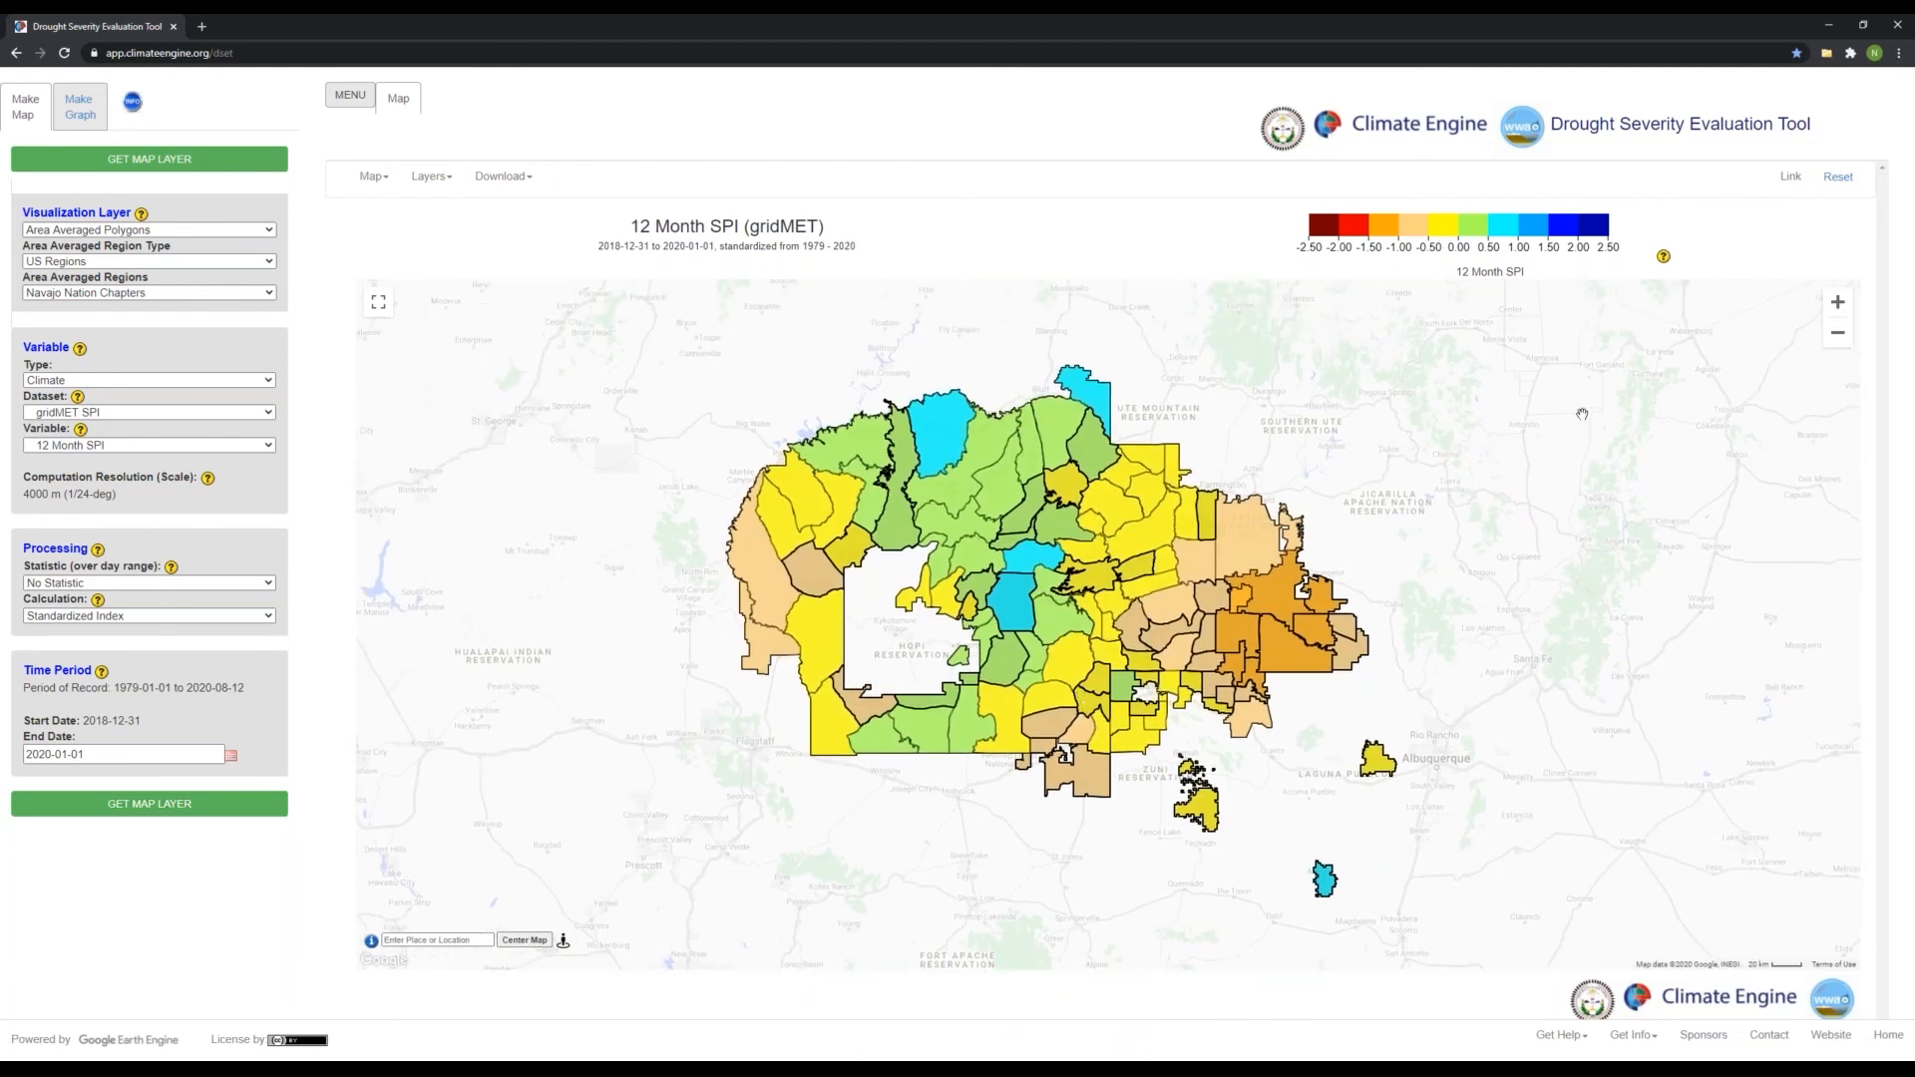
Query the 12 Month SPI of the Red Mesa chapter and check it against the USDM color scale categories
click(1663, 257)
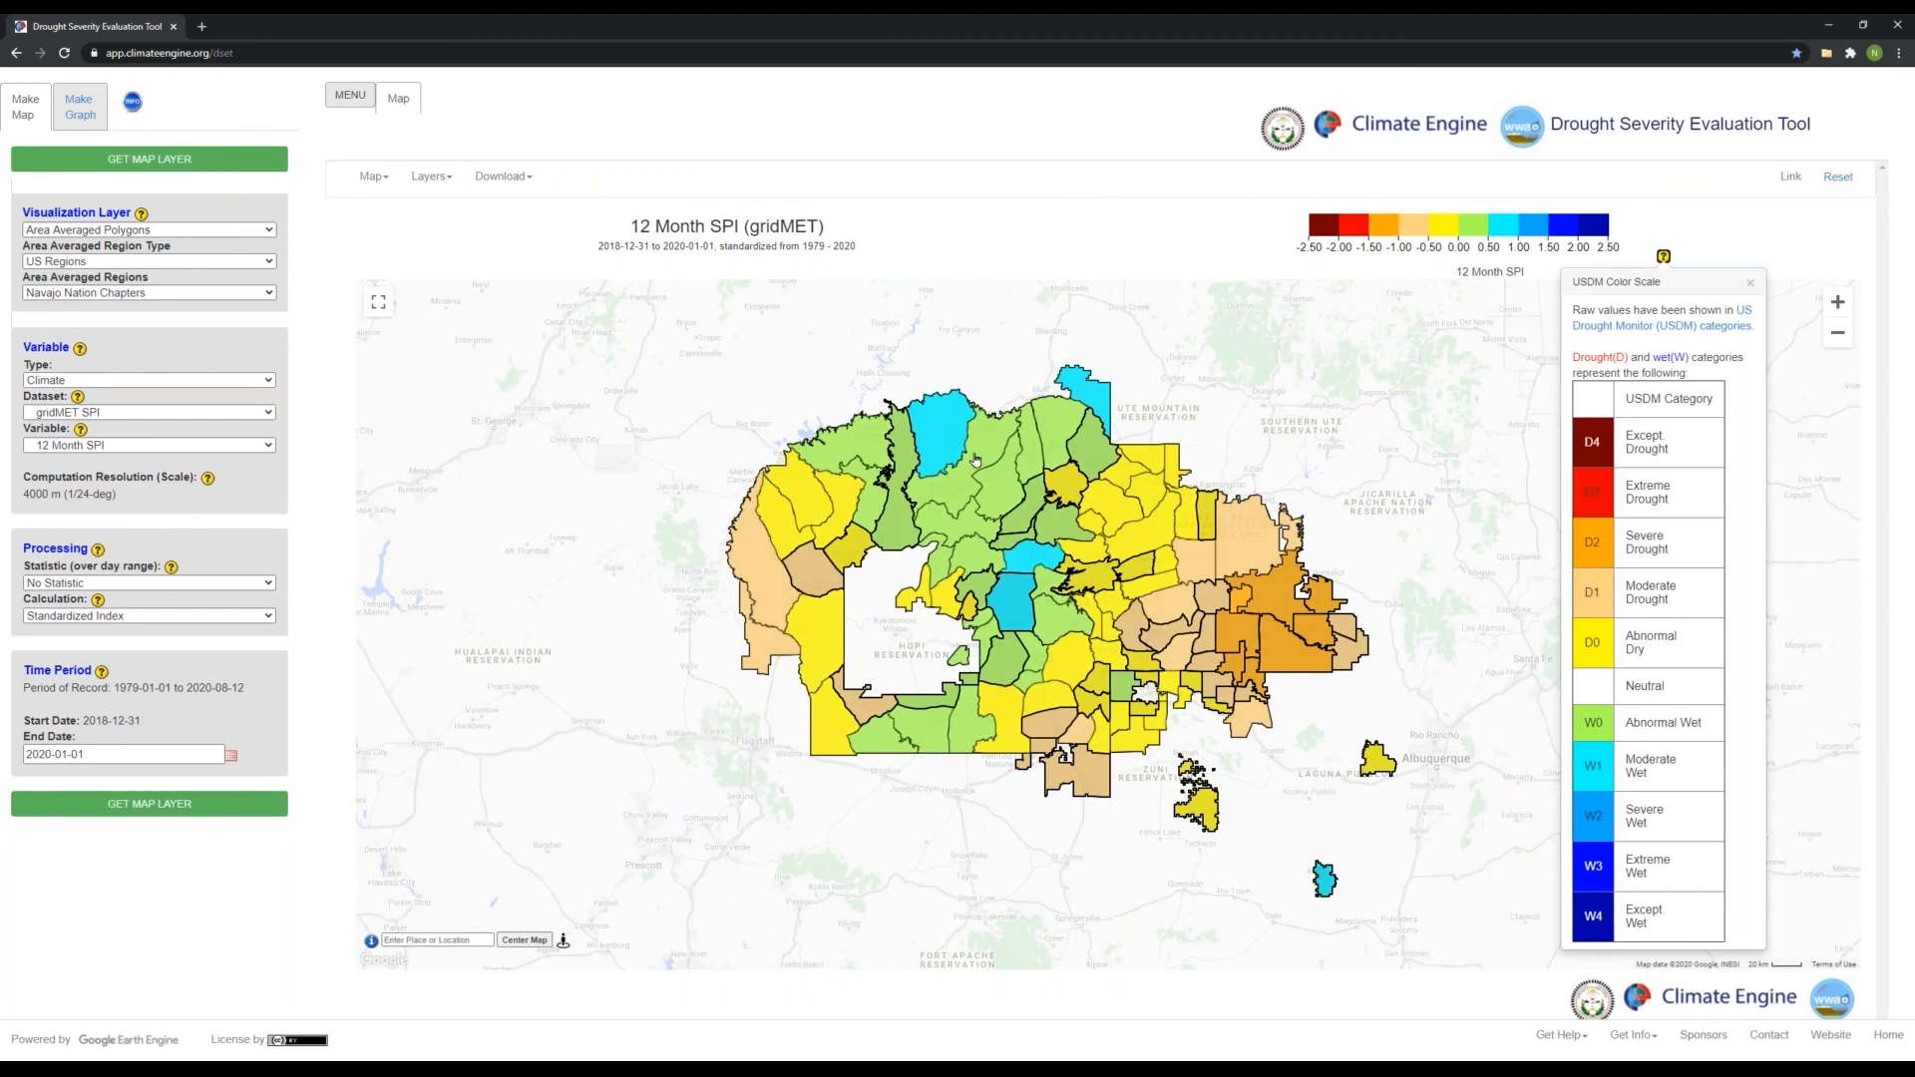
click(1061, 426)
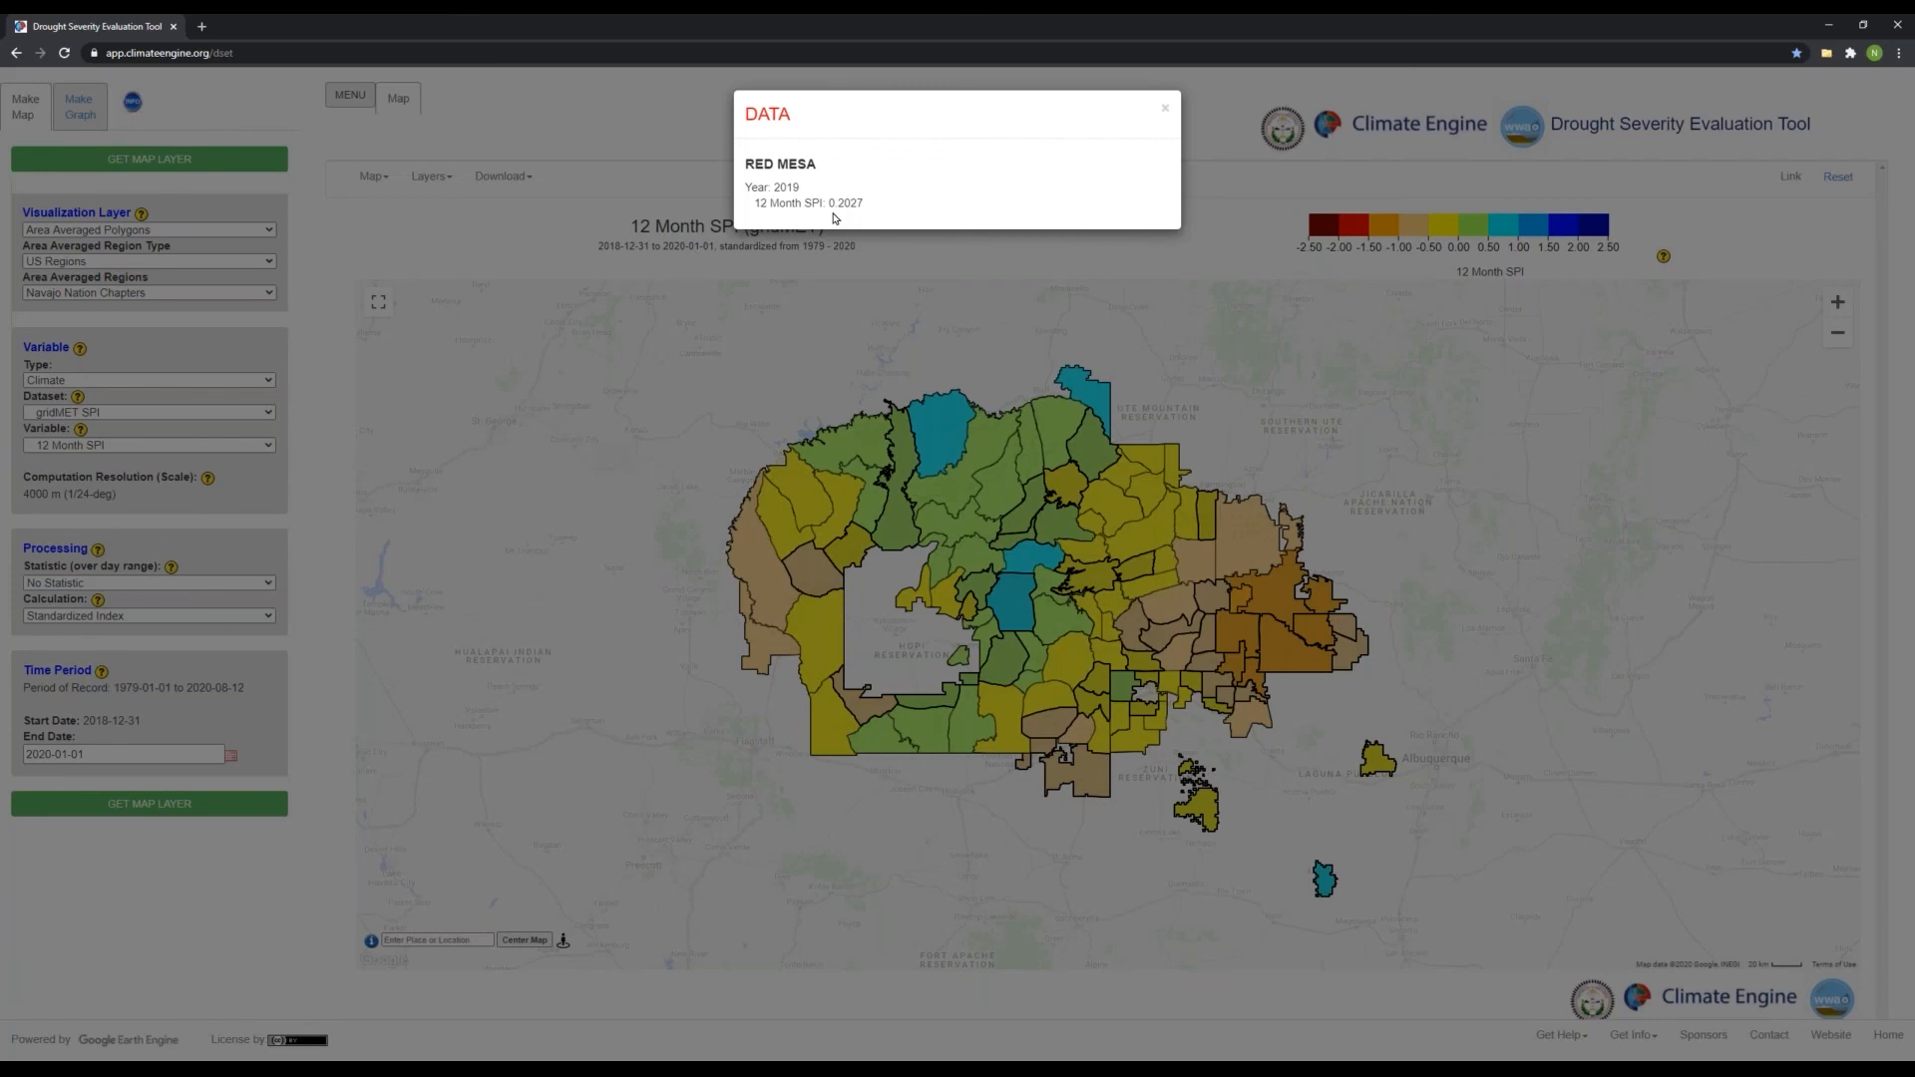
click(1340, 208)
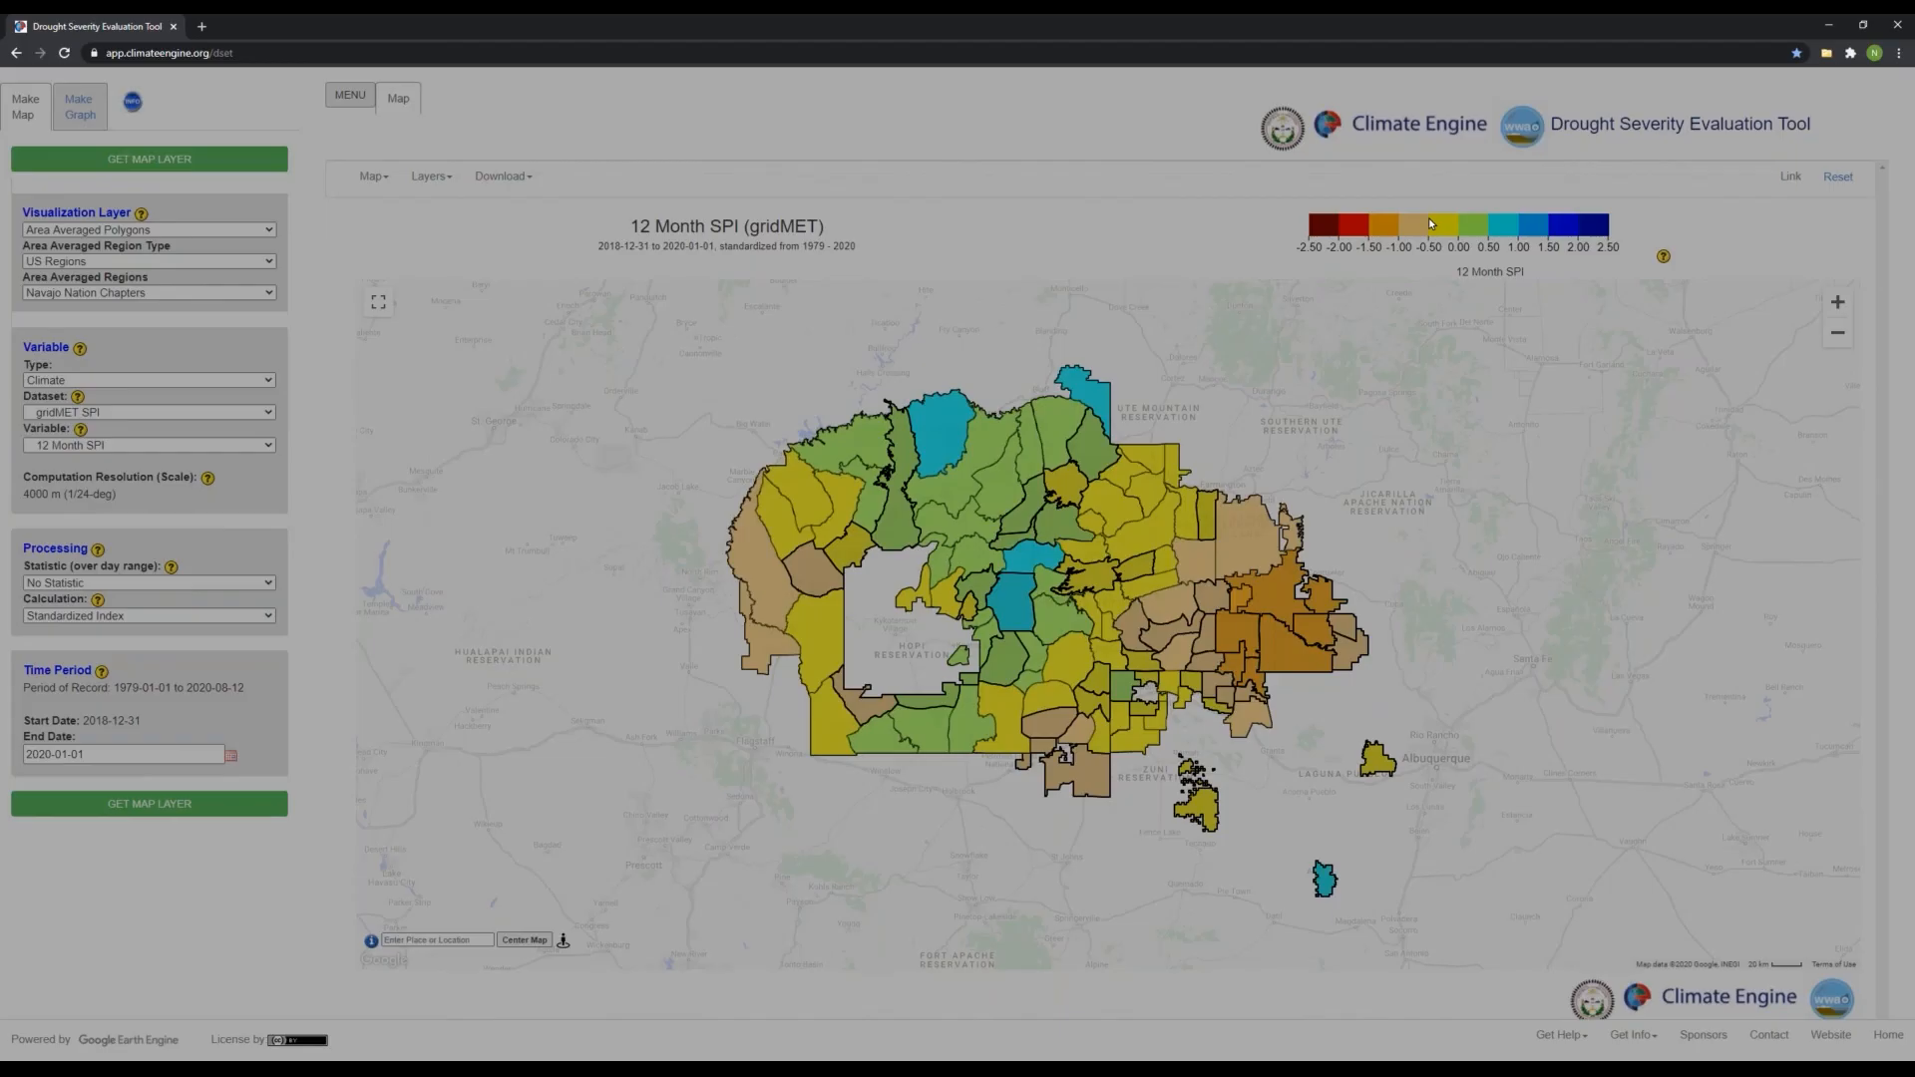
click(1662, 256)
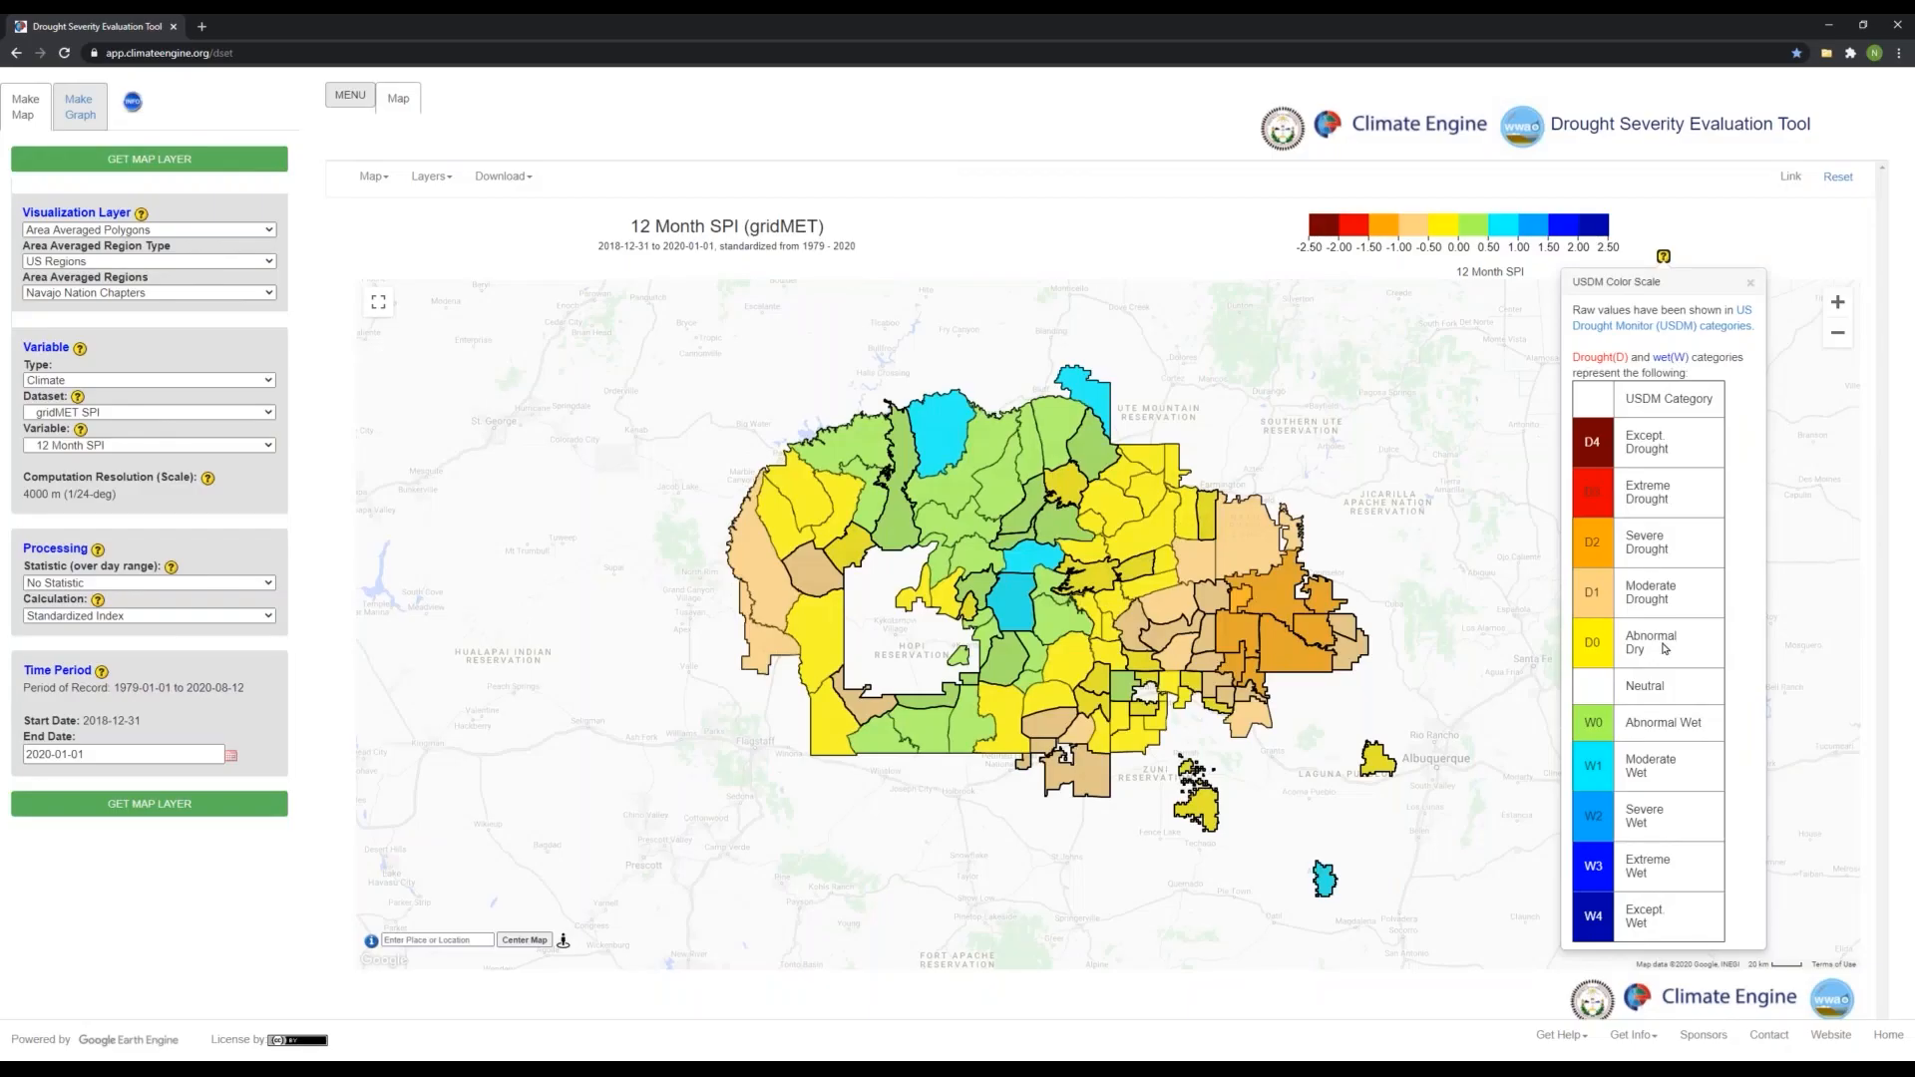